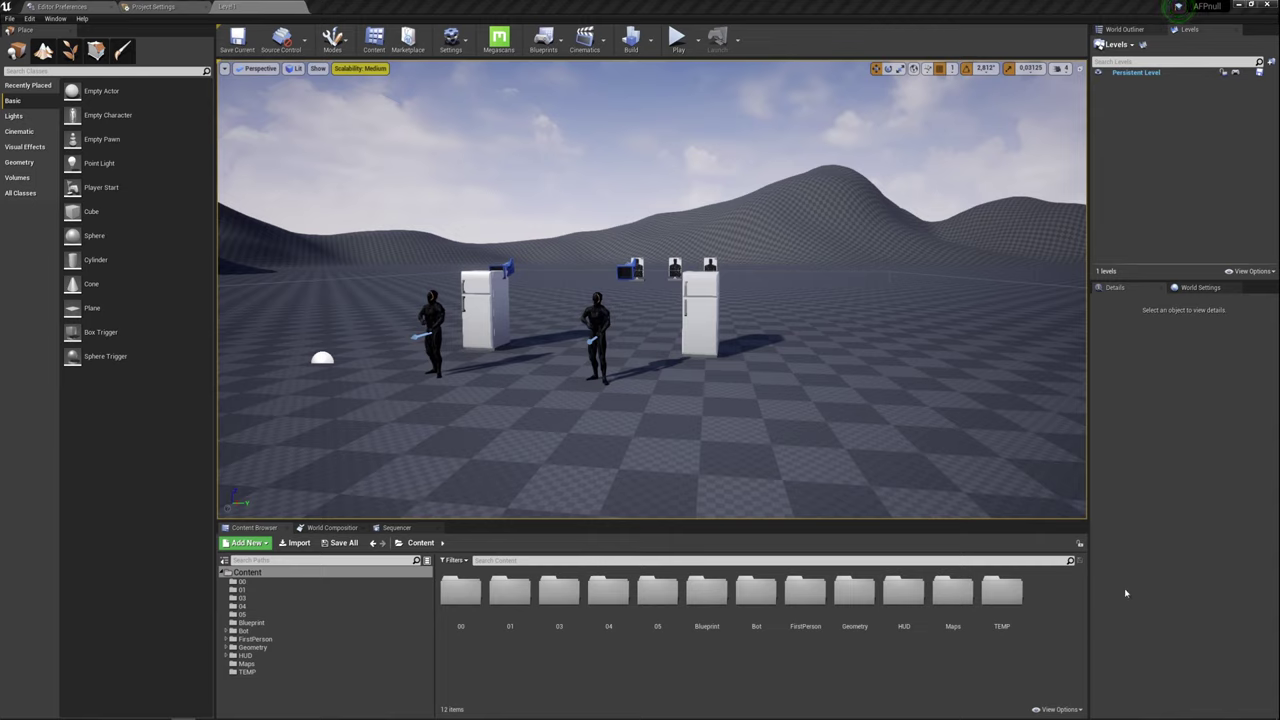
- In the Bot folder, create a new Blueprints > Structure asset
double_click(758, 598)
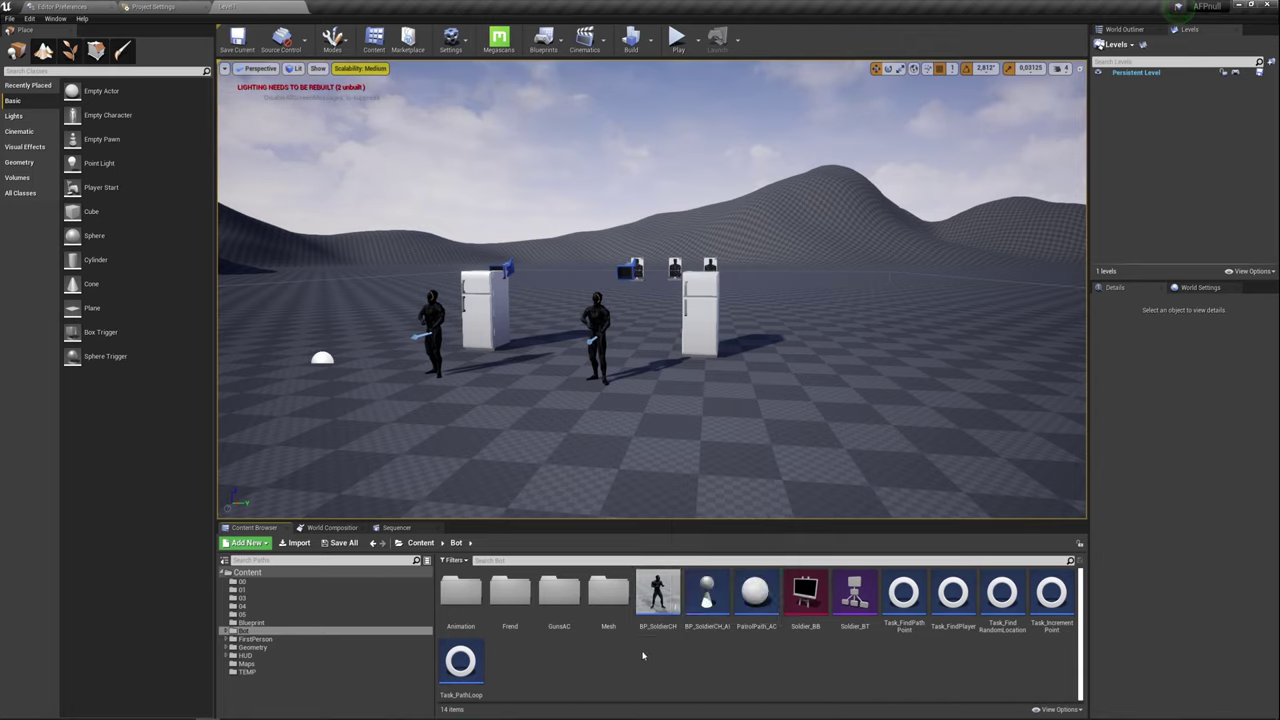
right_click(540, 676)
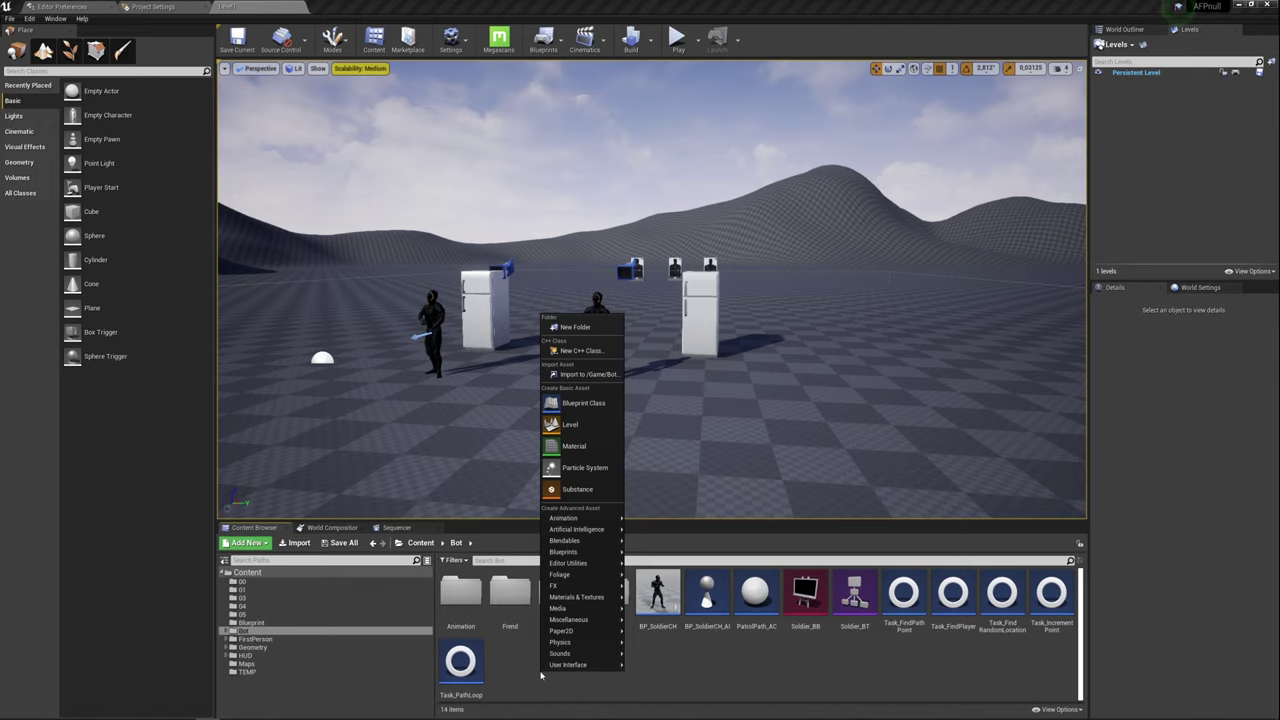
mouse_move(576, 600)
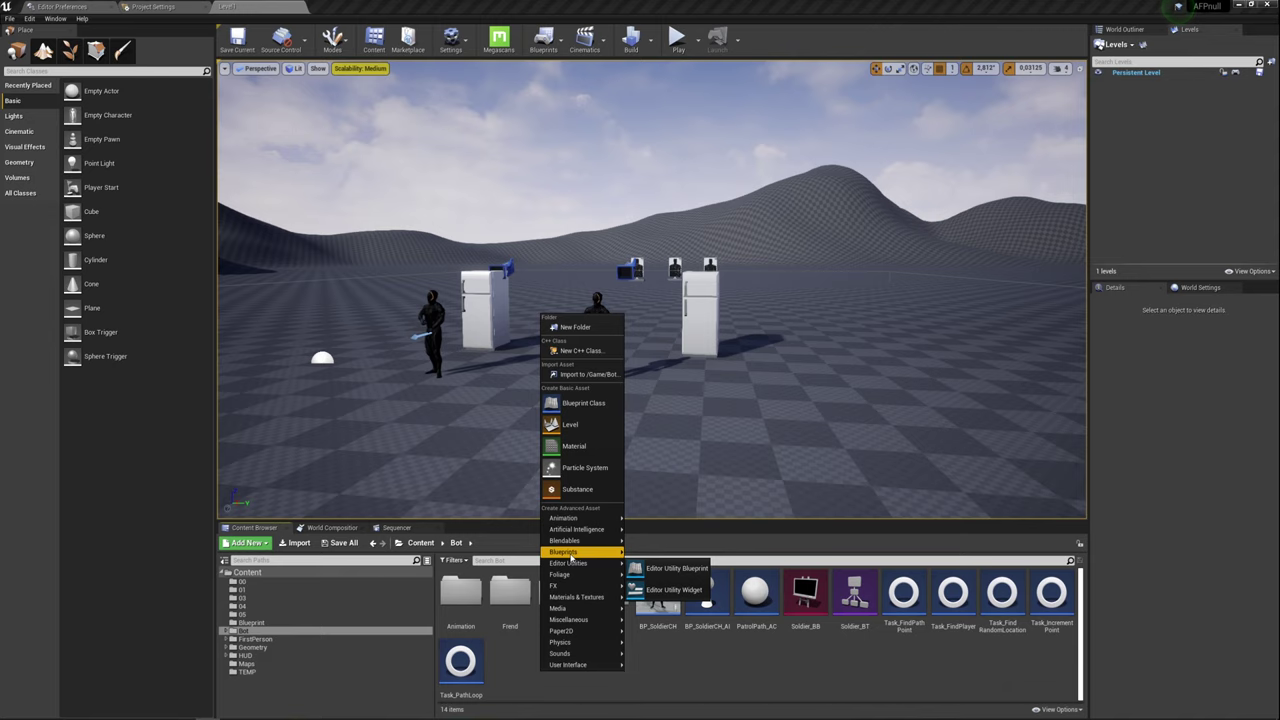
mouse_move(572, 557)
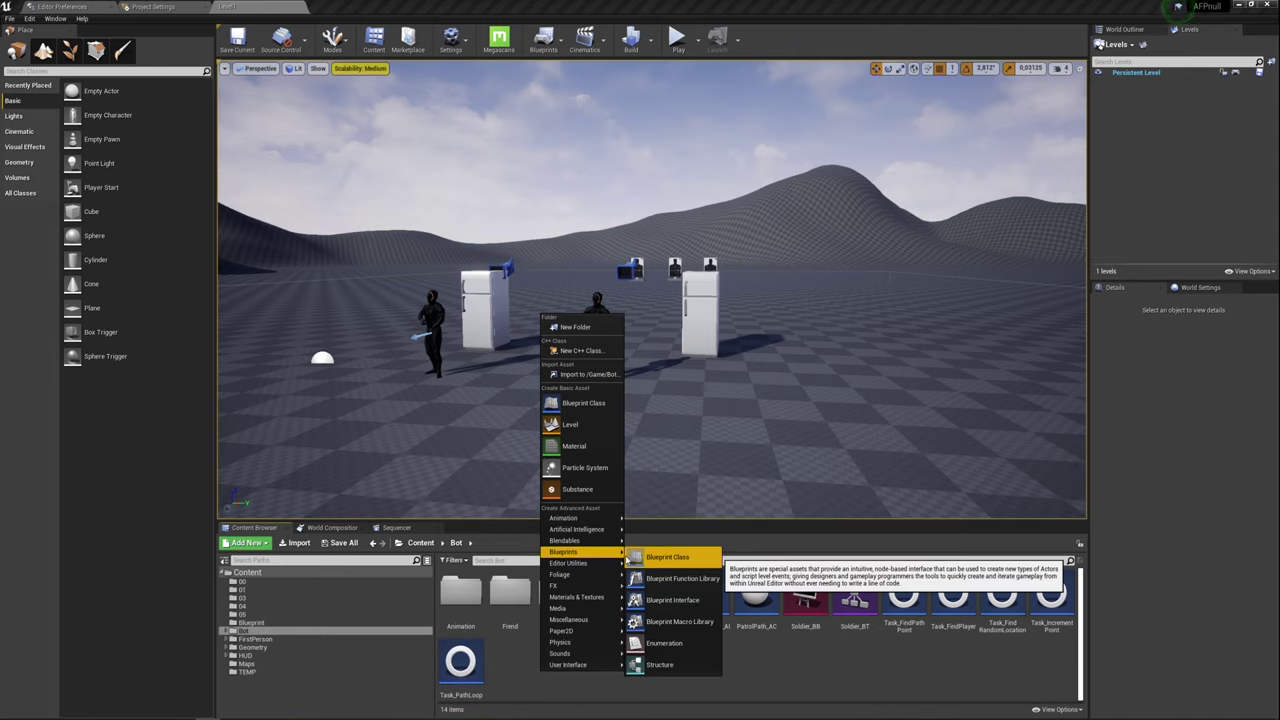
left_click(665, 667)
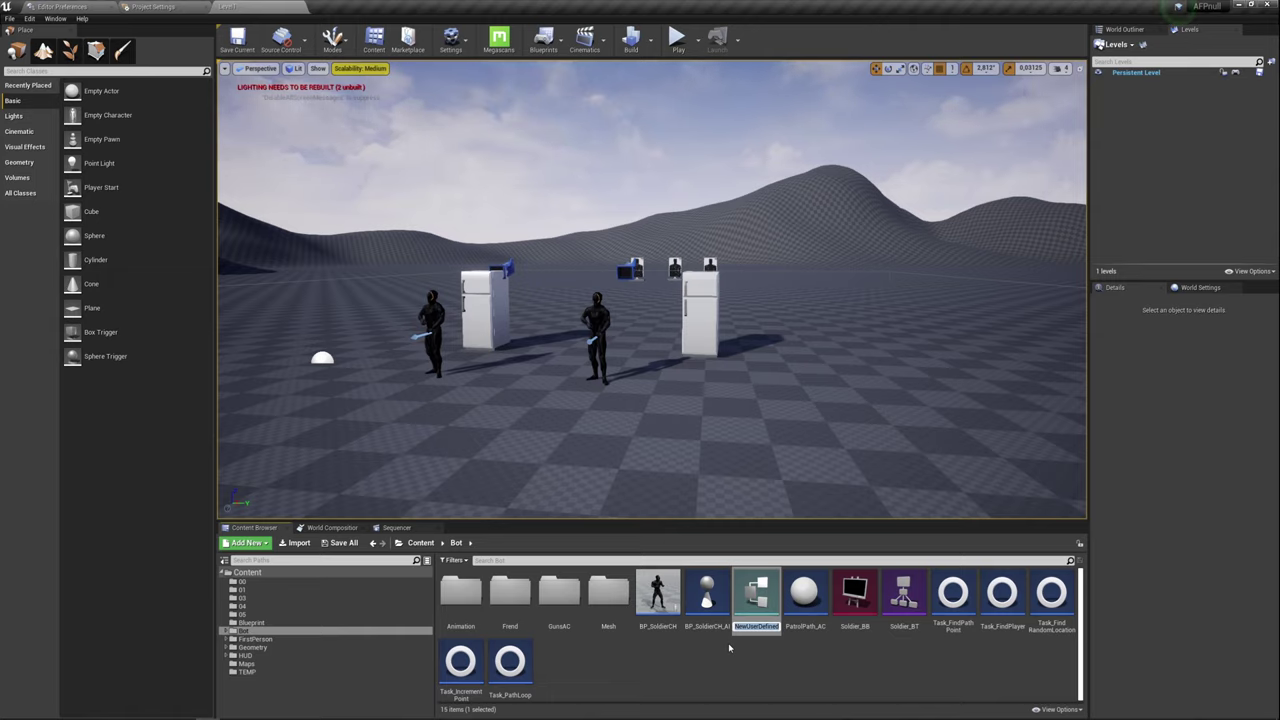
- Name the new structure HPActors and open it in the structure editor
type("P")
key("BackSpace")
type("HP")
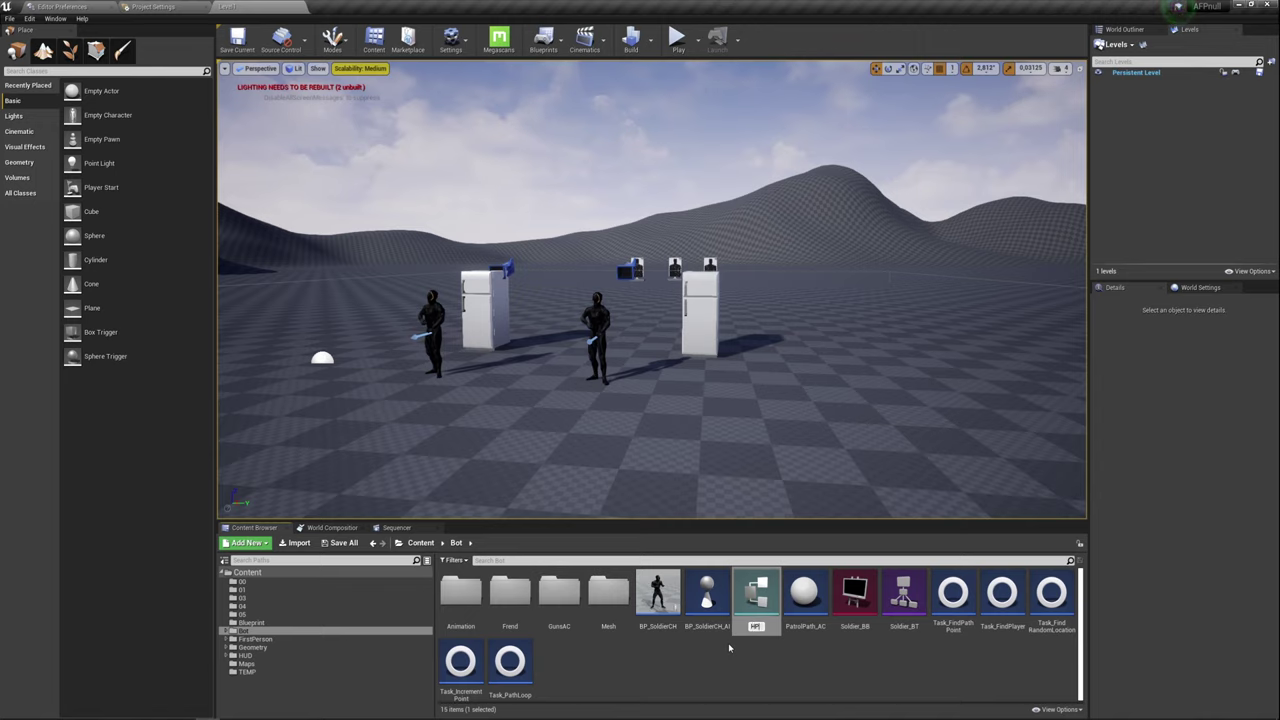
type("A")
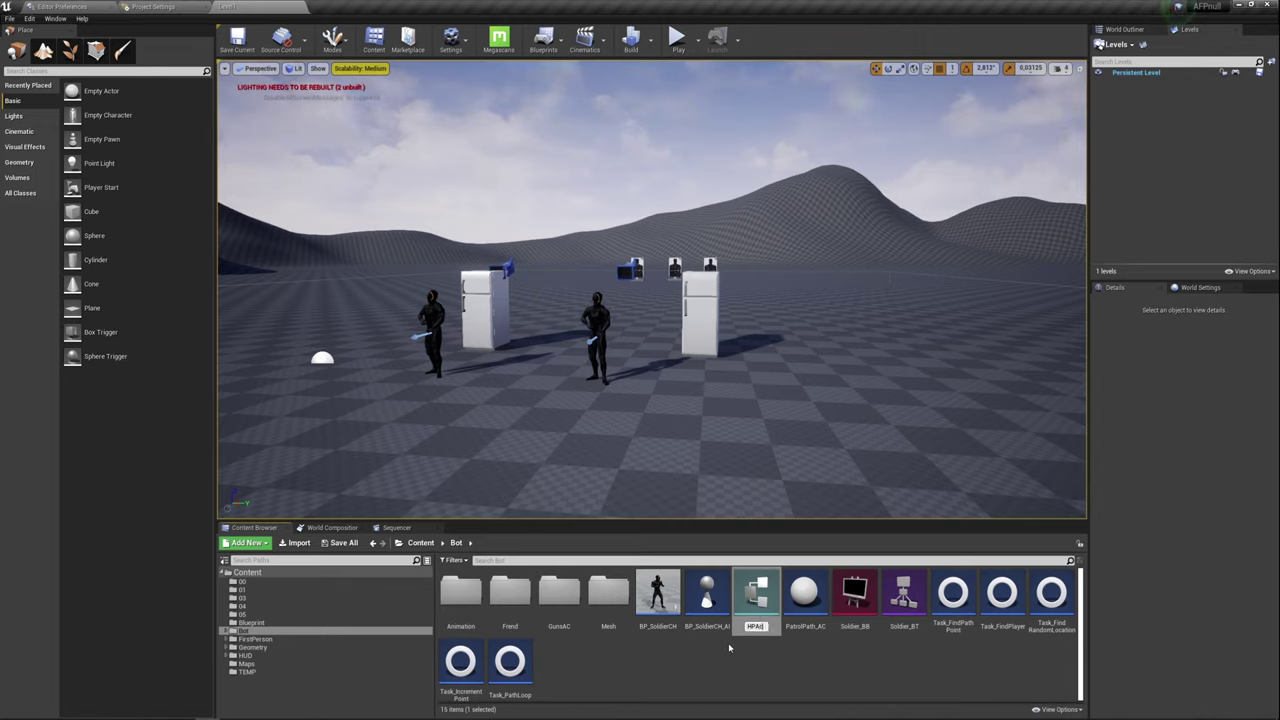
type("Ictors")
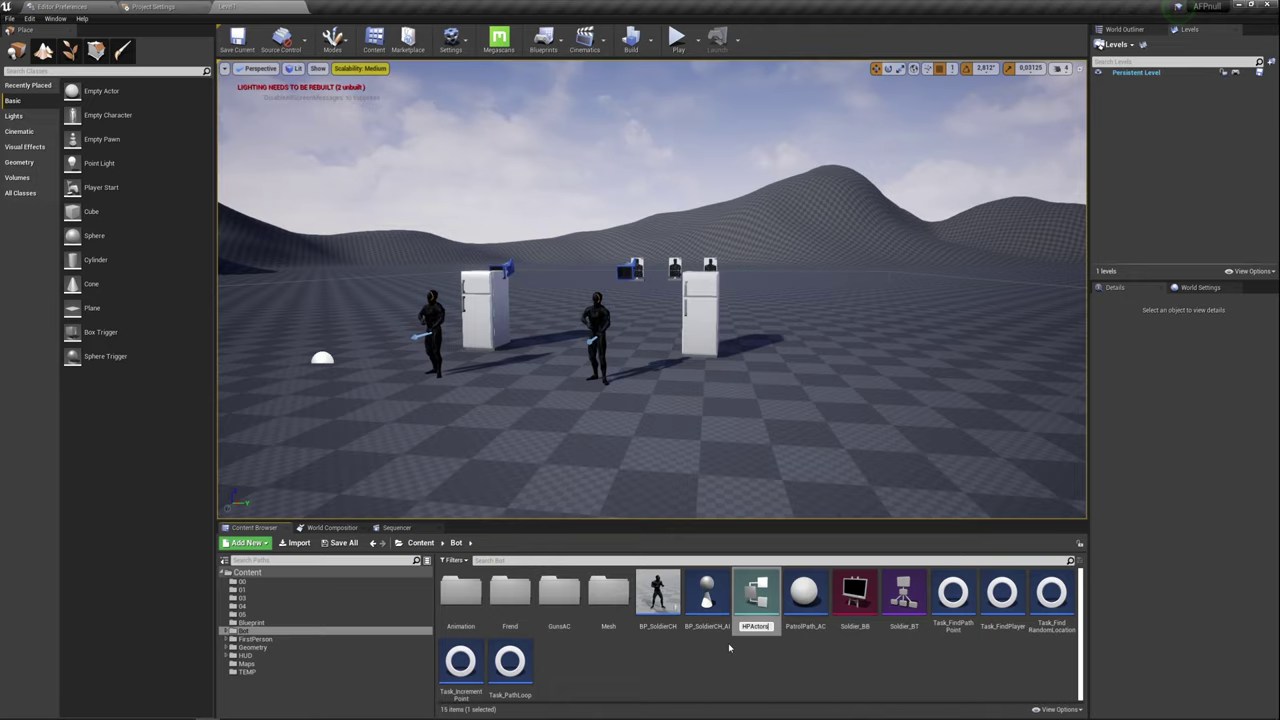
key("Return")
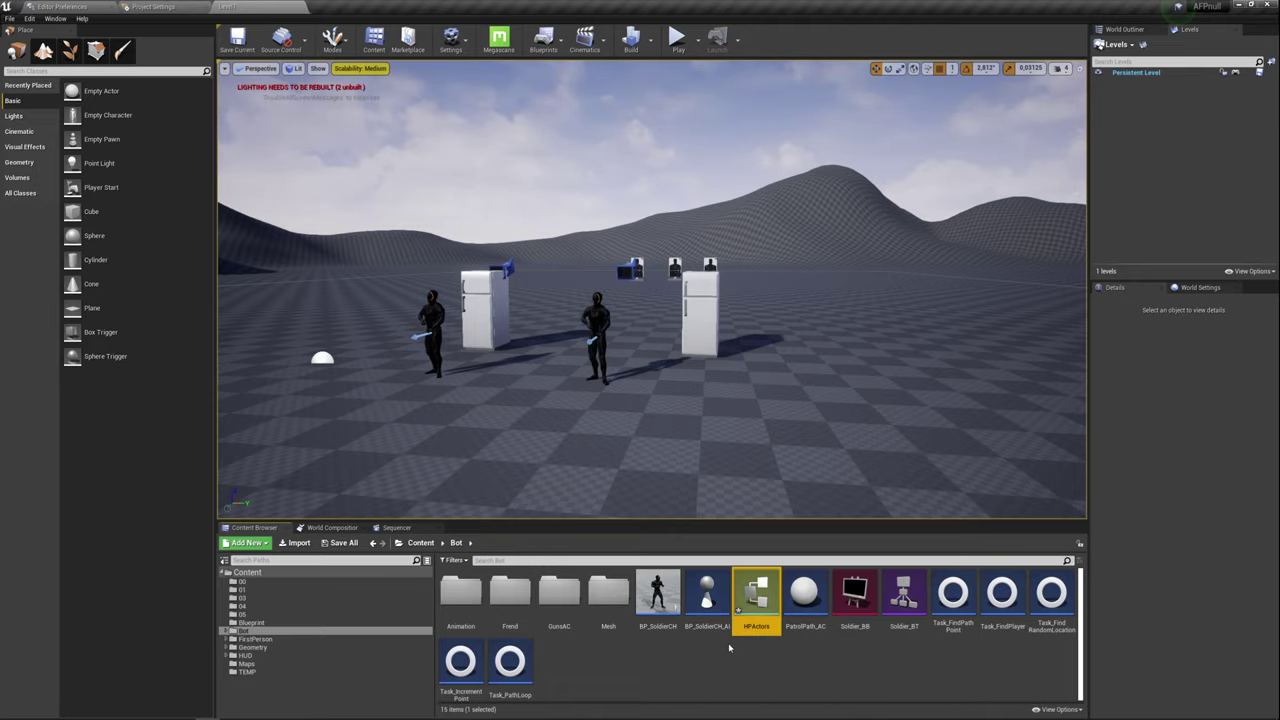
key("Return")
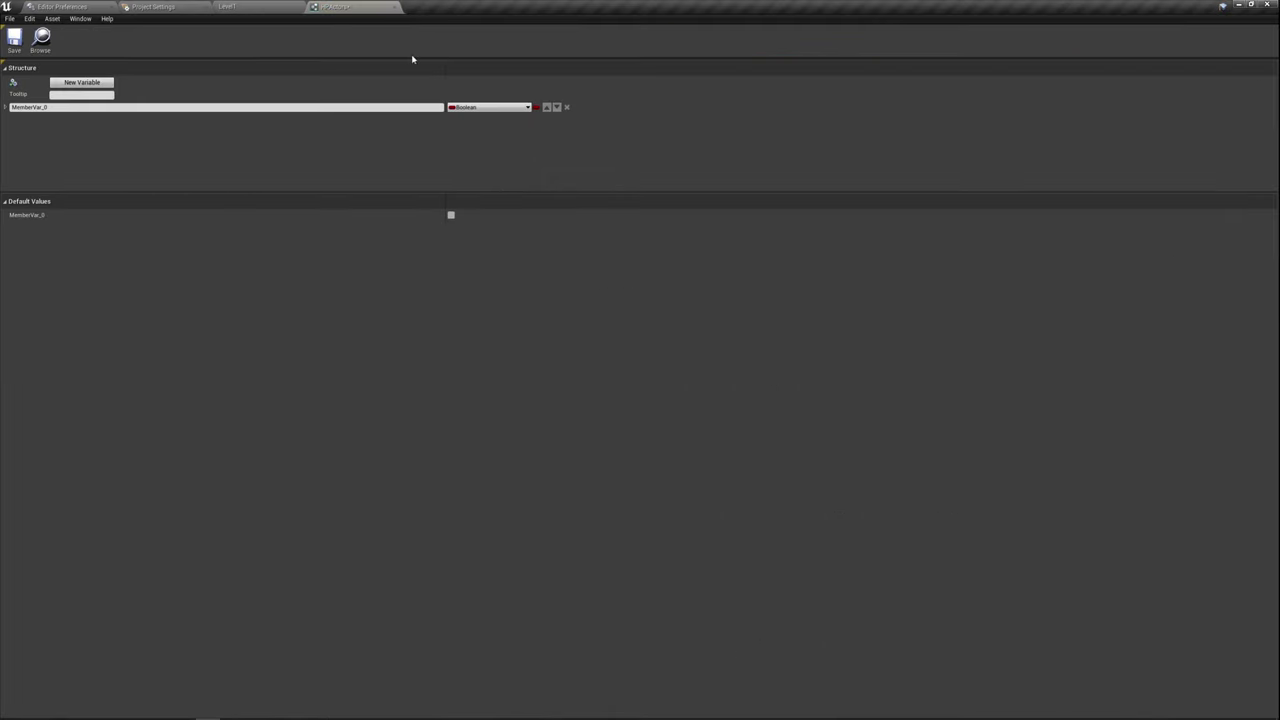
- Add a second member variable and rename the two members MaxHPactor and CurrentHP
left_click(82, 82)
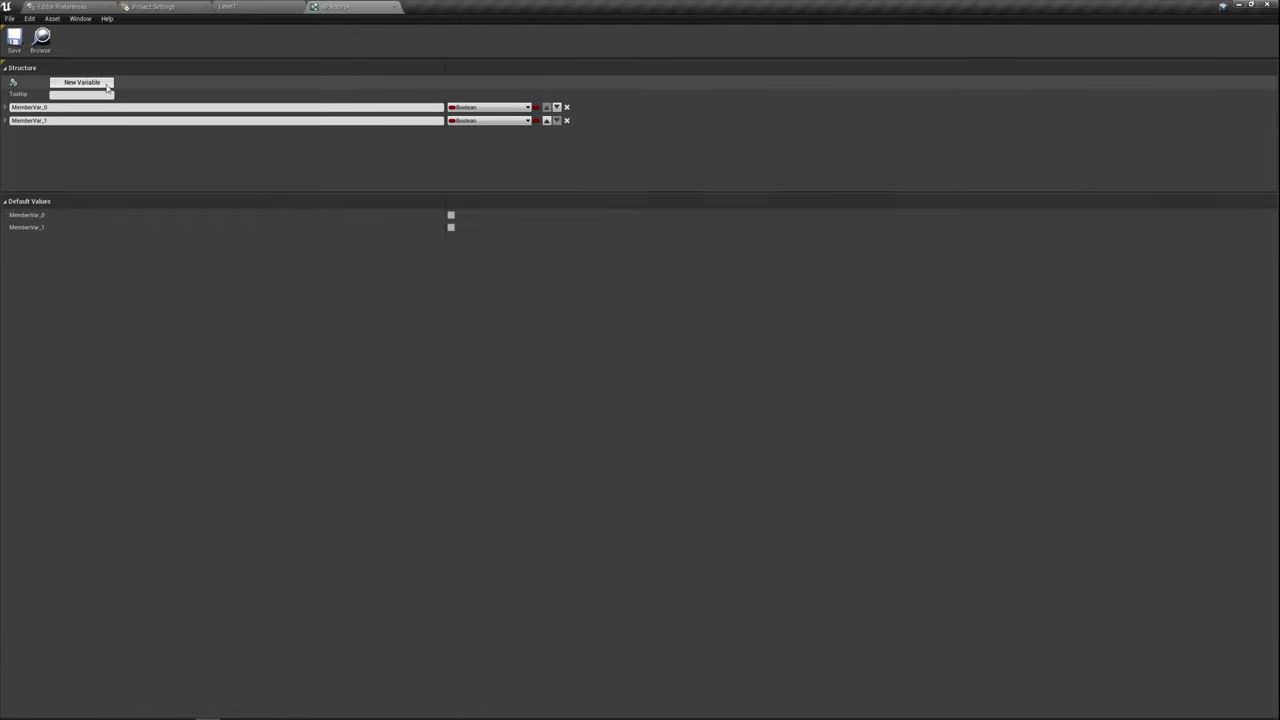
left_click(57, 106)
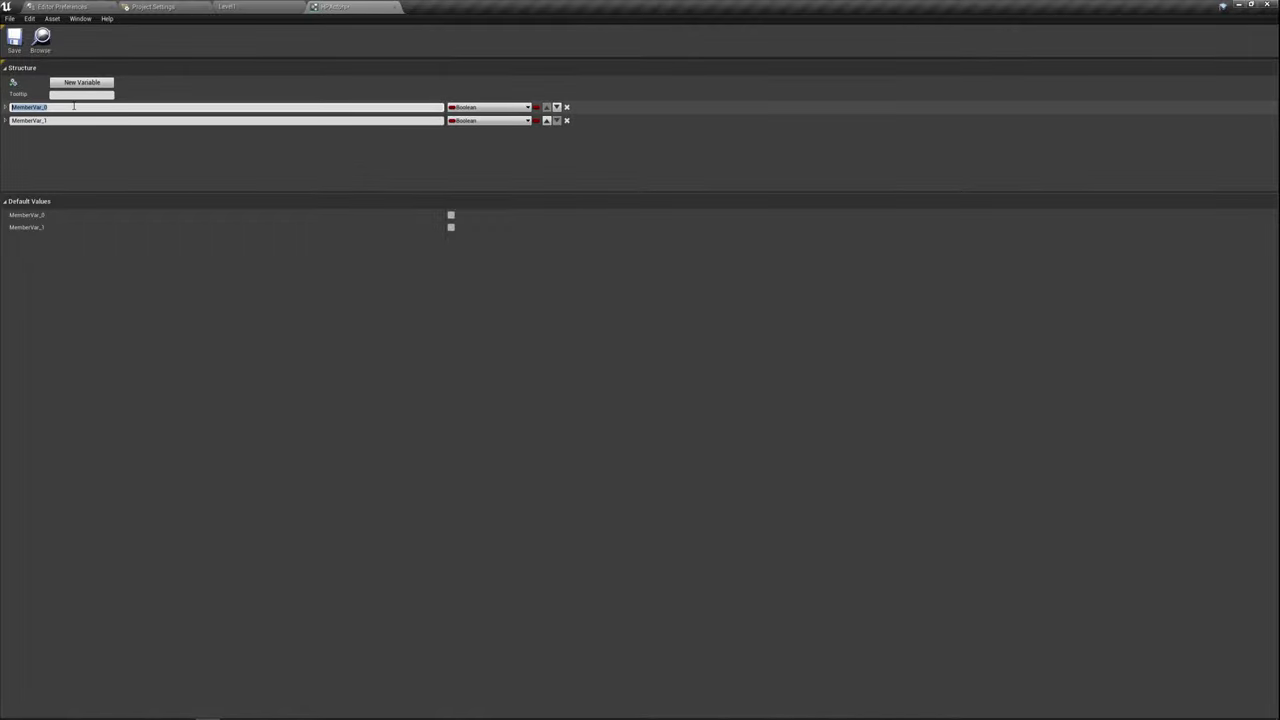
type("MaxHPactor")
left_click(86, 120)
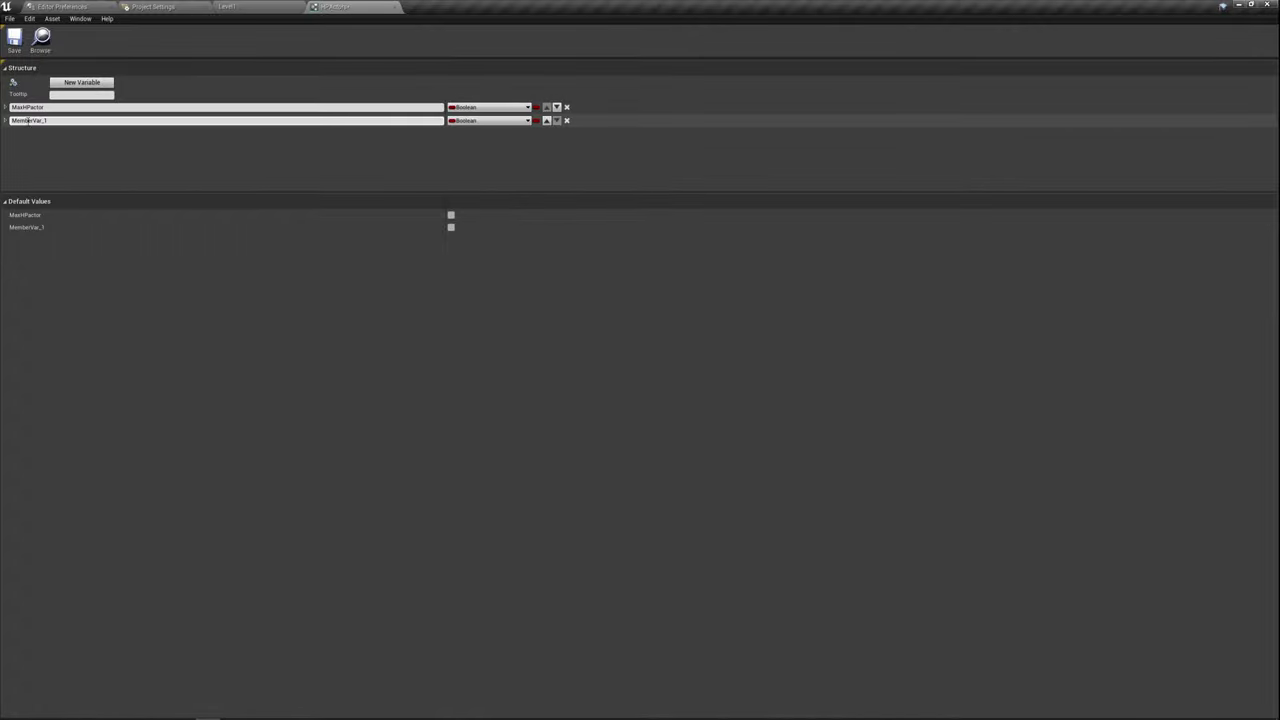
left_click_drag(86, 120, 3, 121)
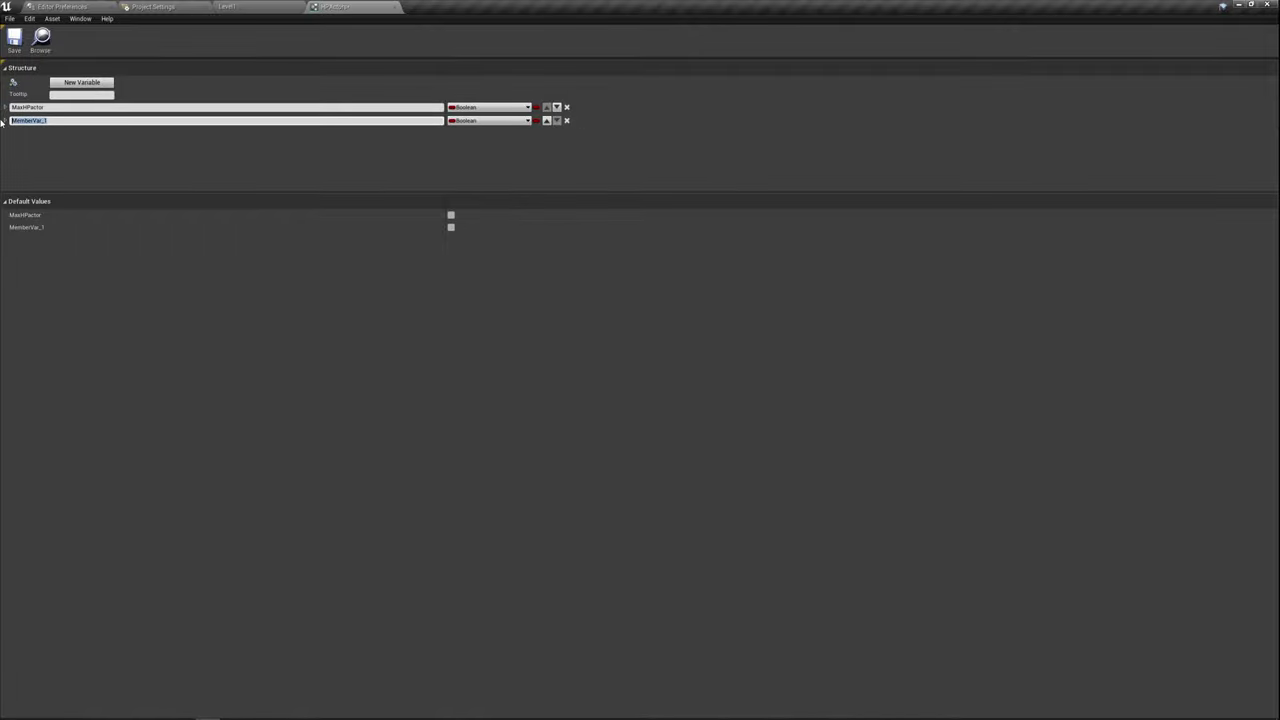
type("CurrentHP")
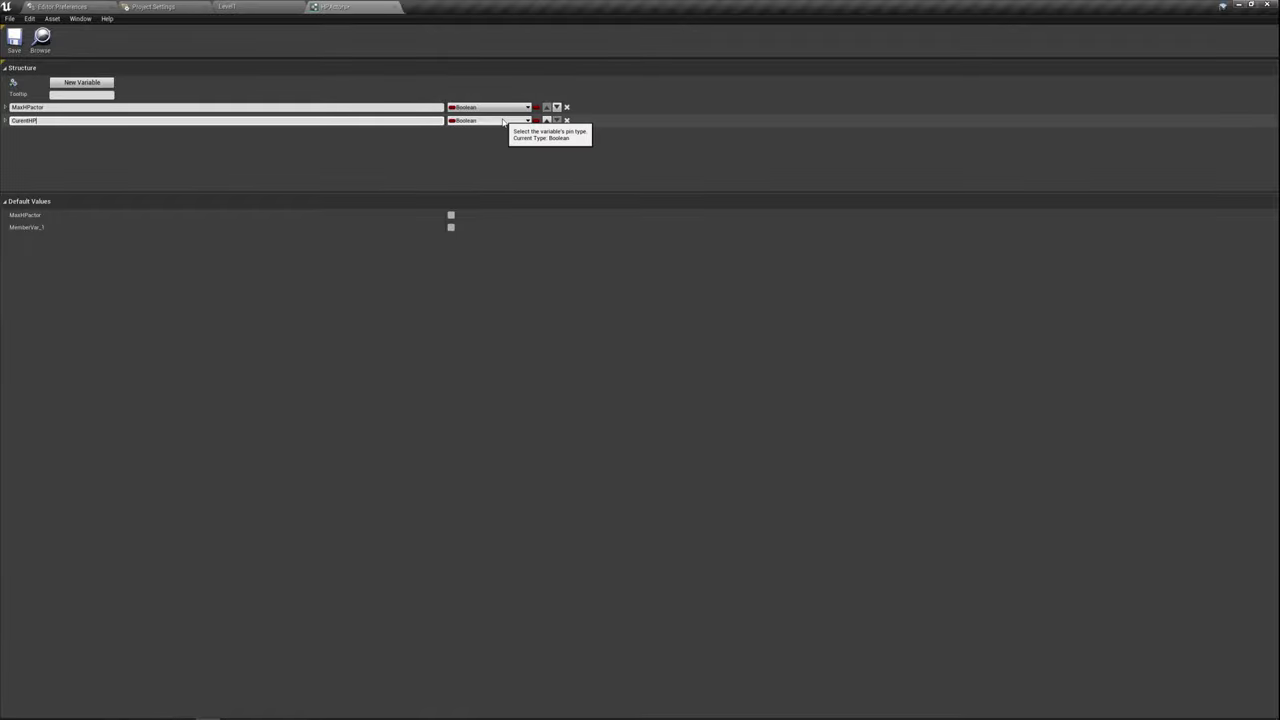
key("Return")
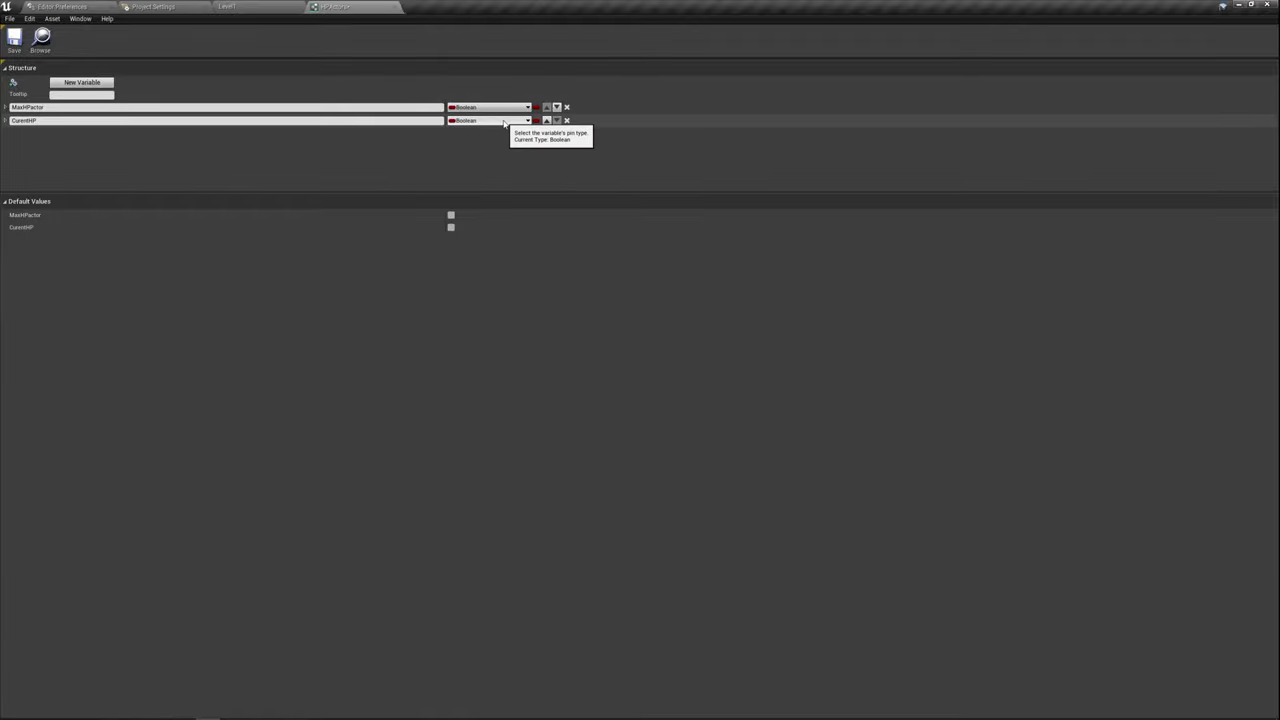
- Change both CurrentHP and MaxHPactor to the Float type
left_click(503, 121)
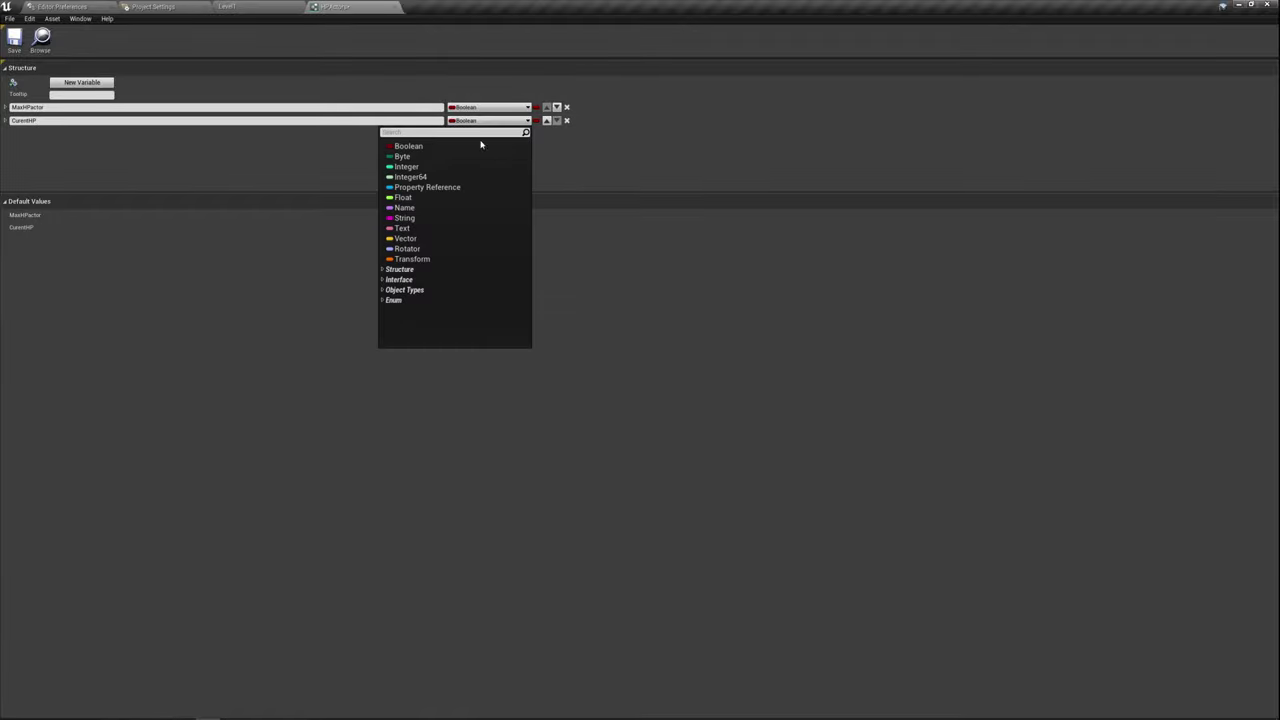
left_click(410, 198)
left_click(511, 108)
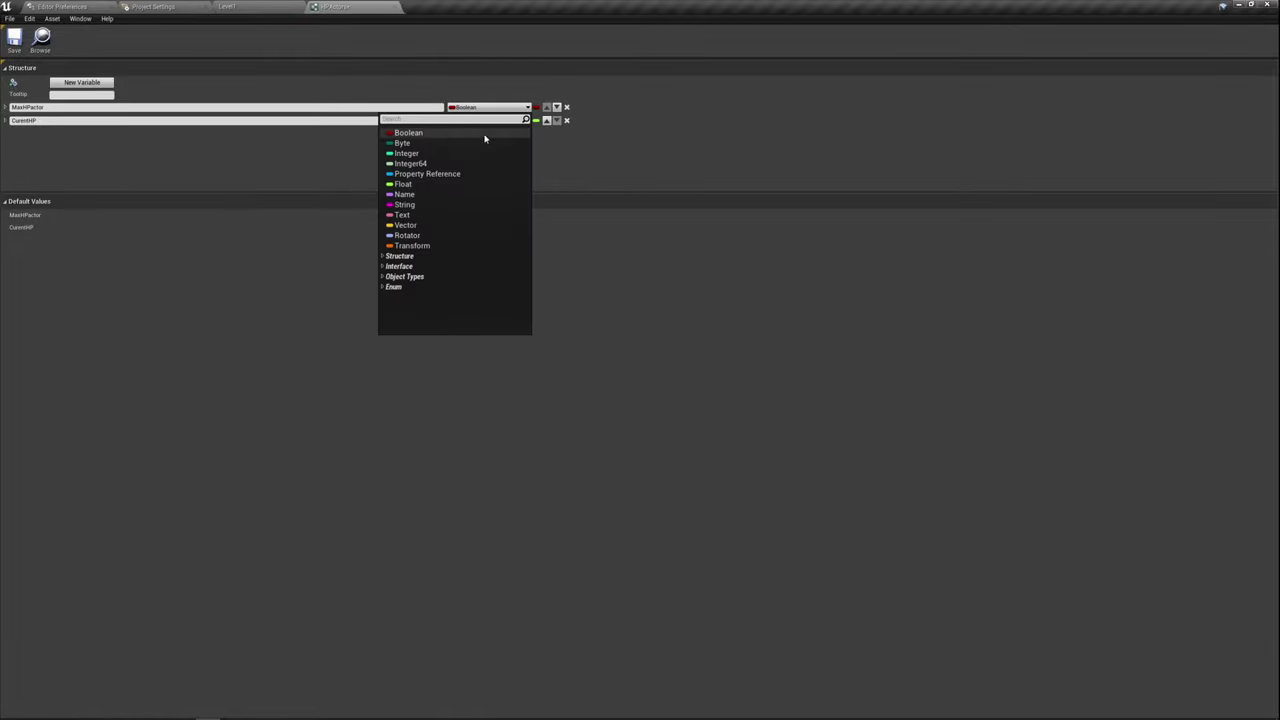
left_click(417, 190)
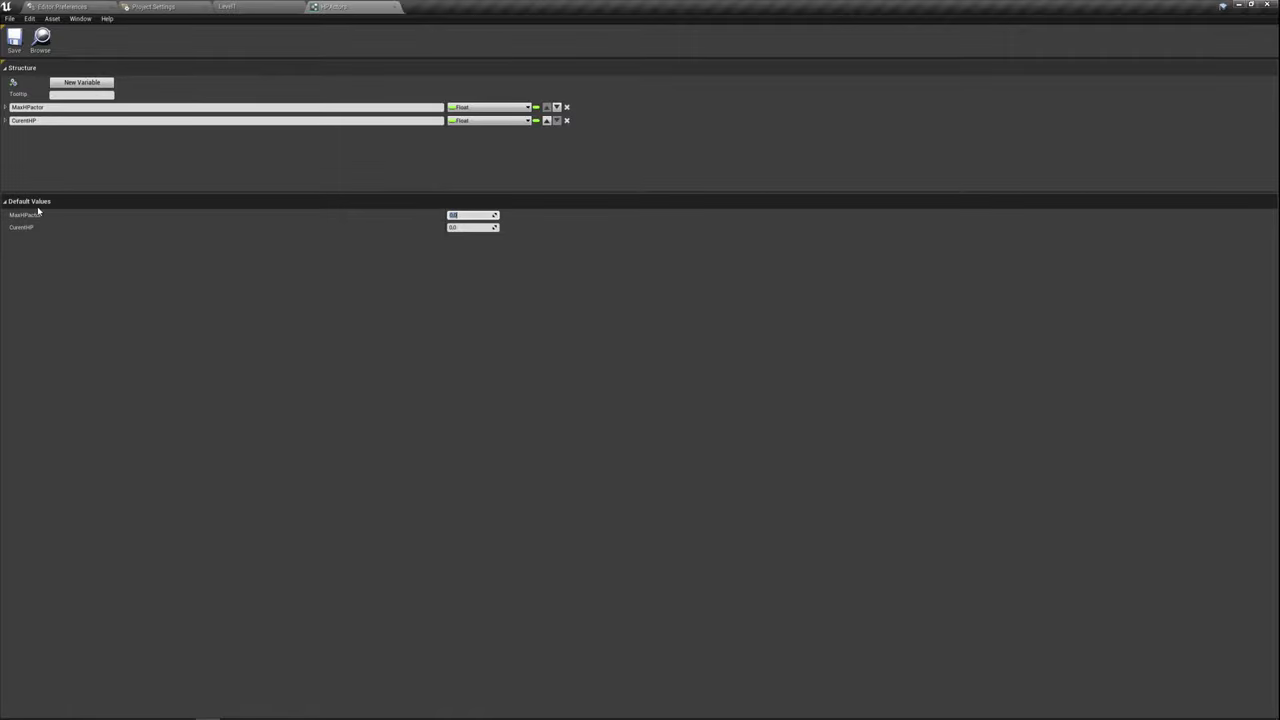
- Set both members' default values to 100.0 and close the HPActors editor
left_click(465, 215)
type("10")
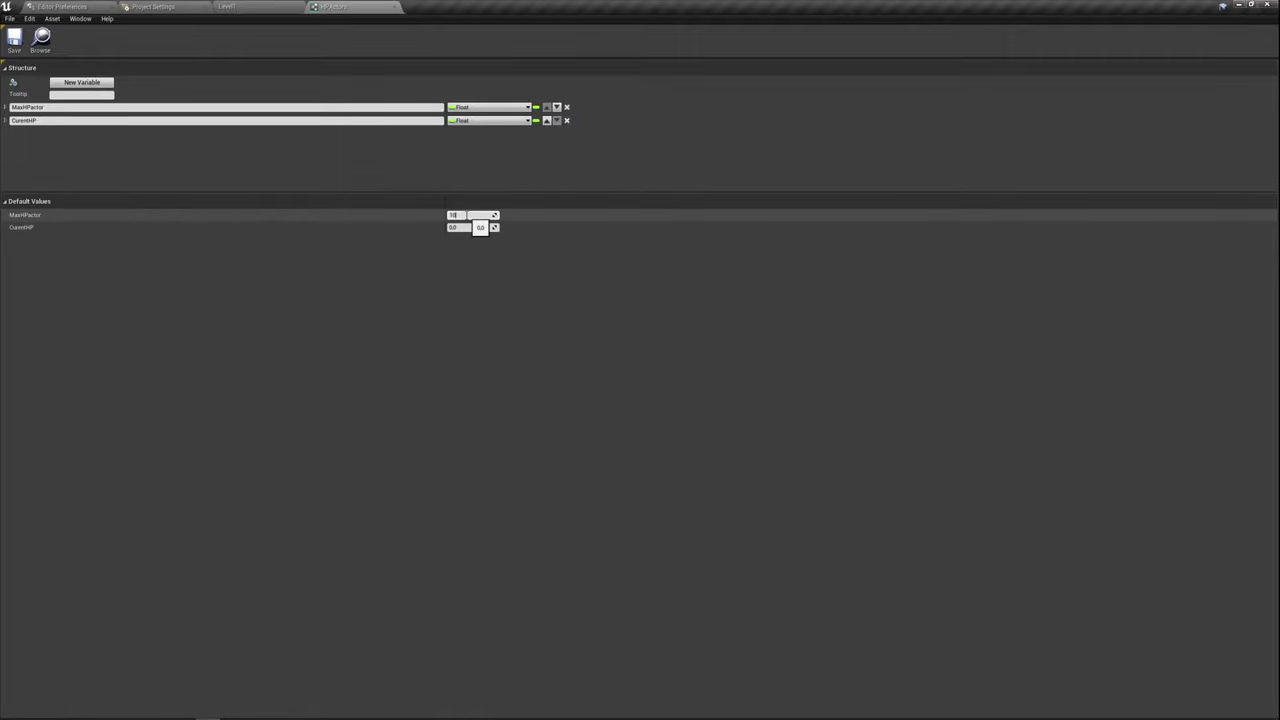
left_click(463, 227)
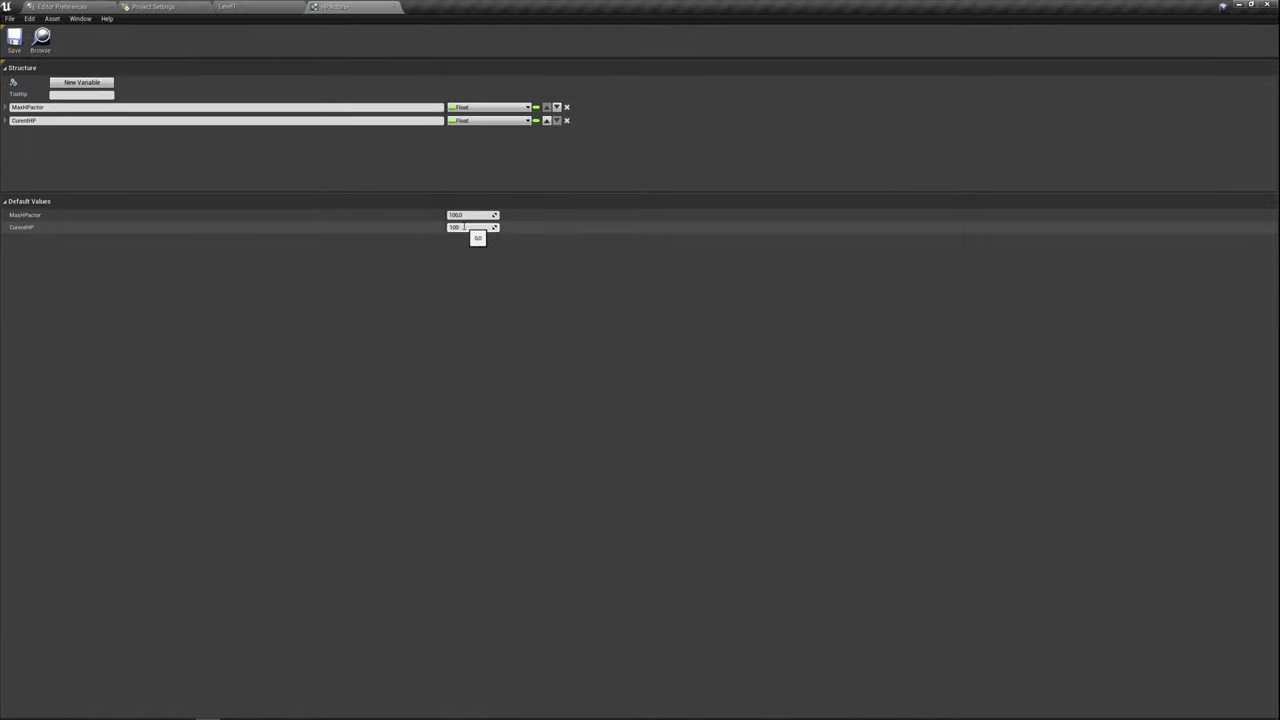
type("100")
left_click(14, 40)
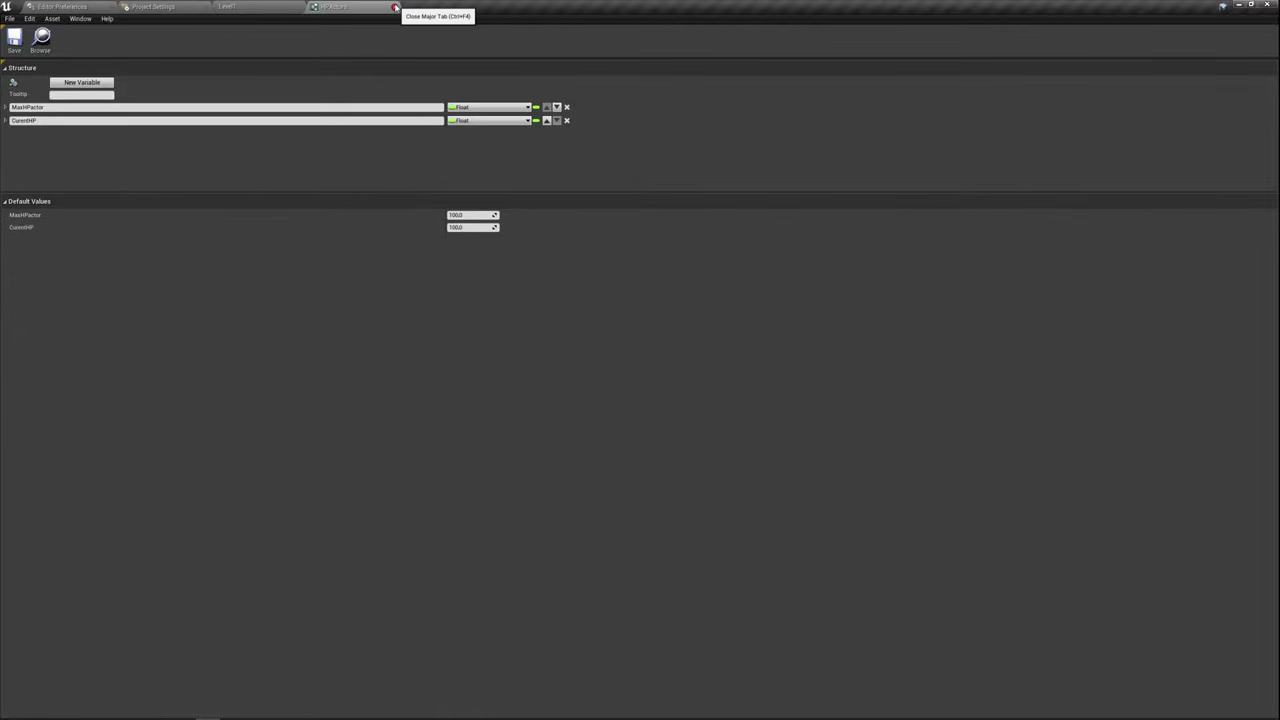
left_click(395, 8)
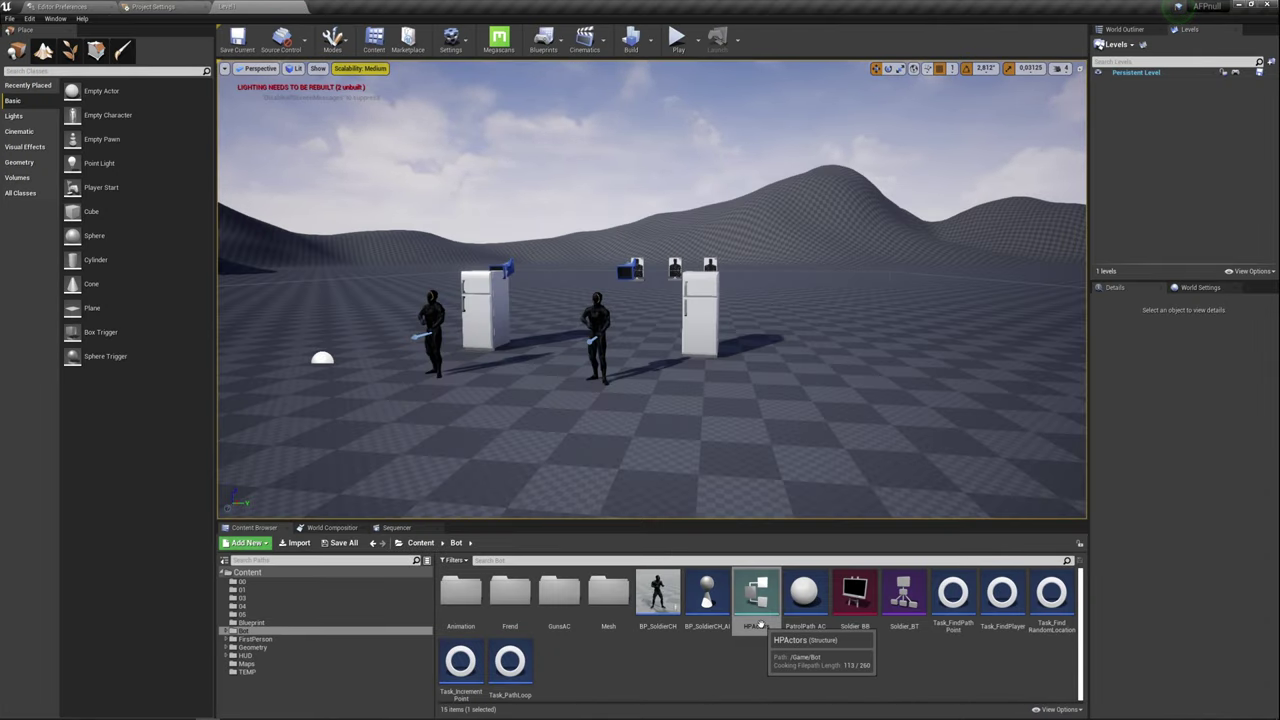
- Open the BP_SoldierCH blueprint and pan its event graph
left_click(741, 586, "ctrl")
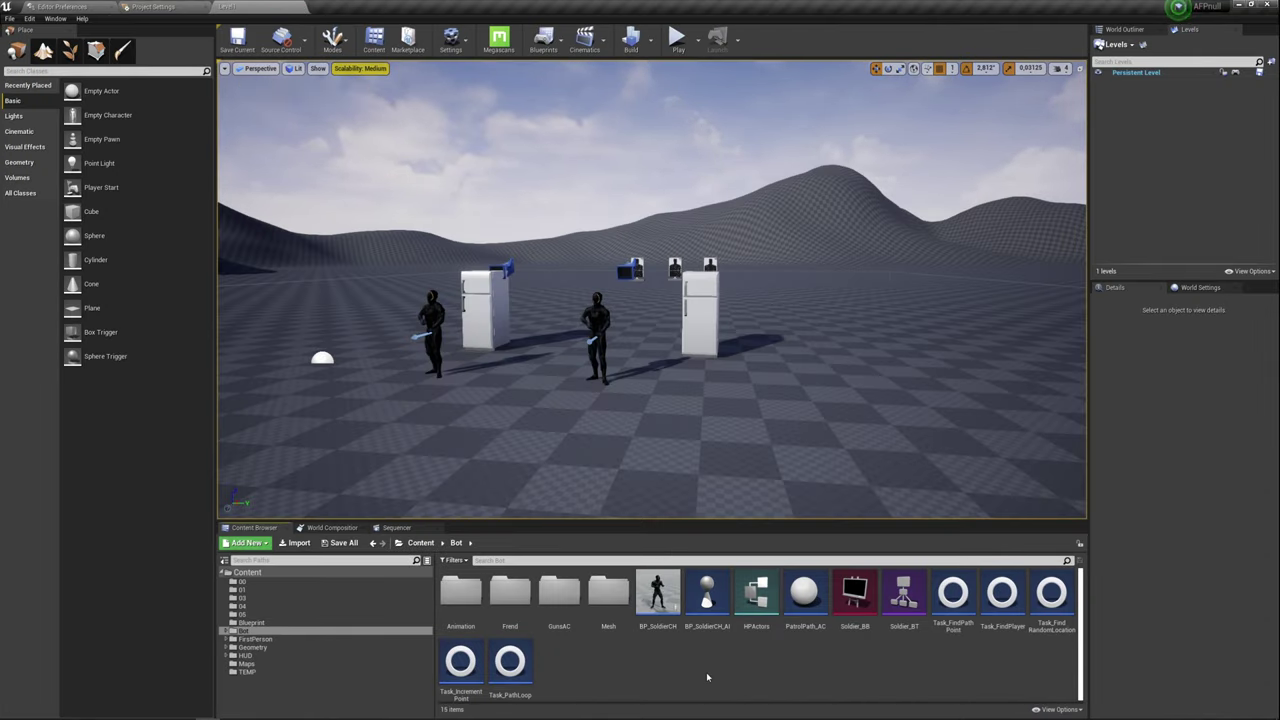
left_click(660, 593)
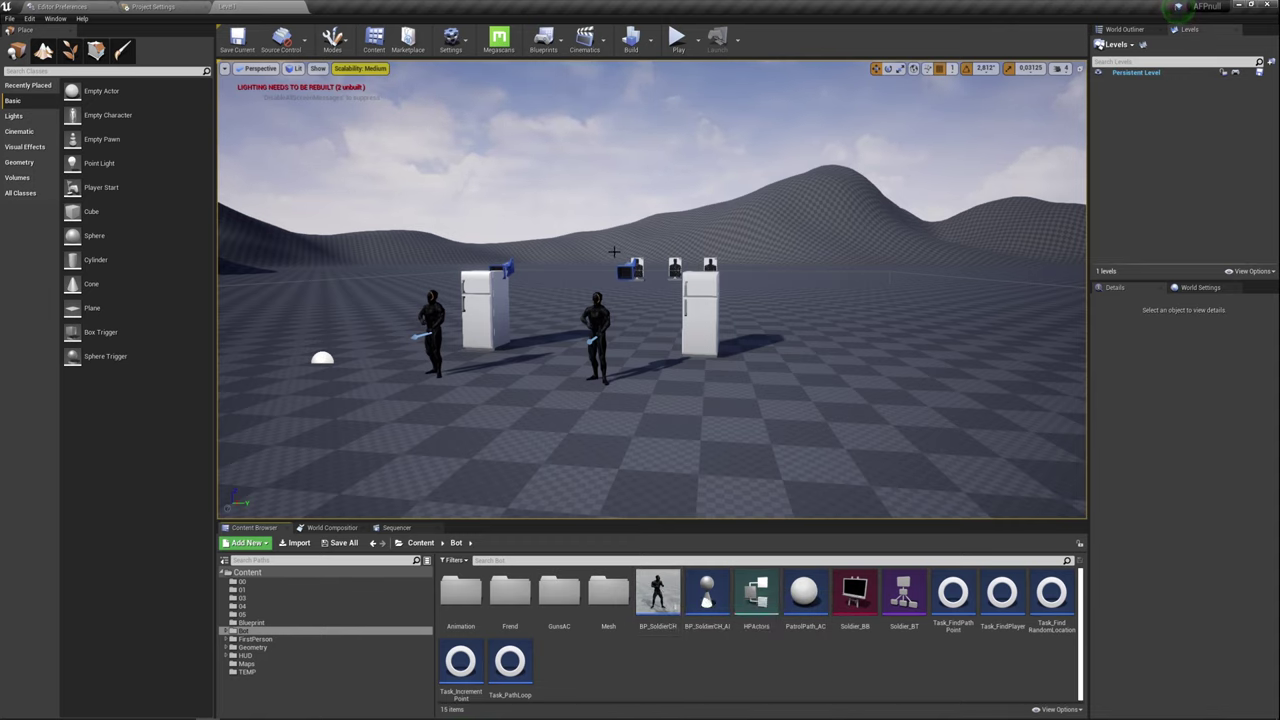
left_click_drag(657, 592, 547, 313)
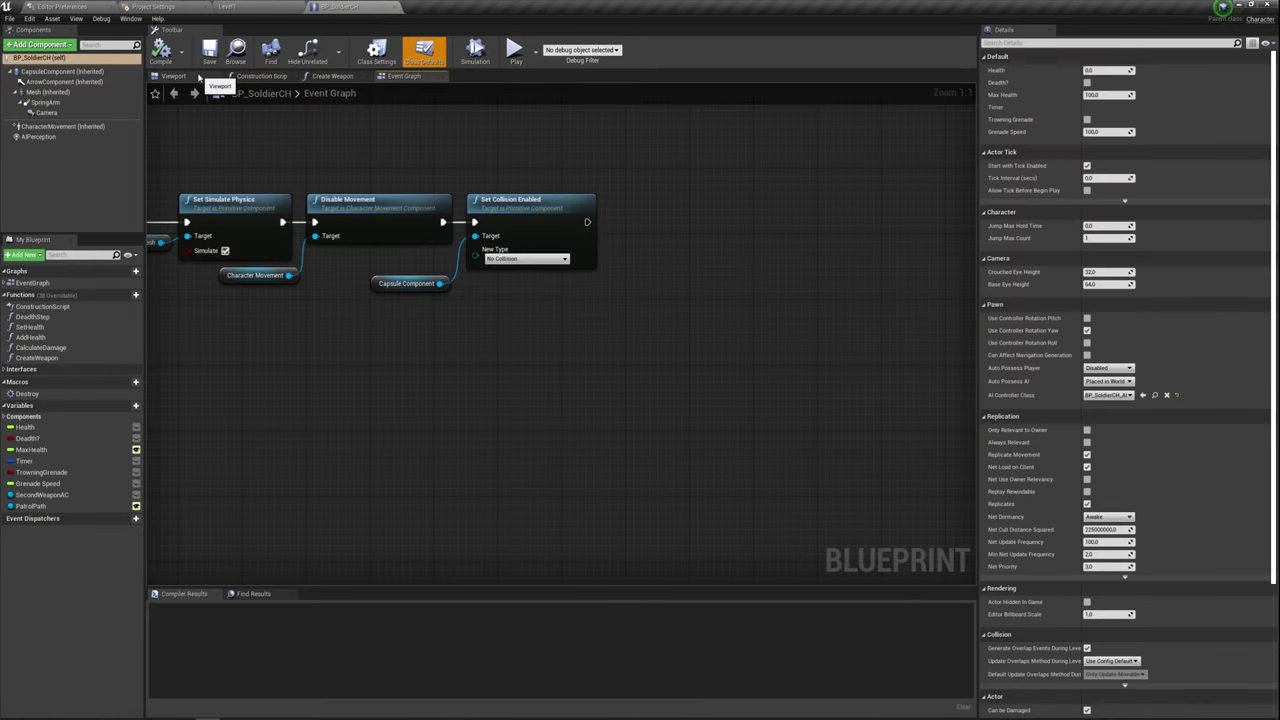
scroll(277, 351, "down", 4)
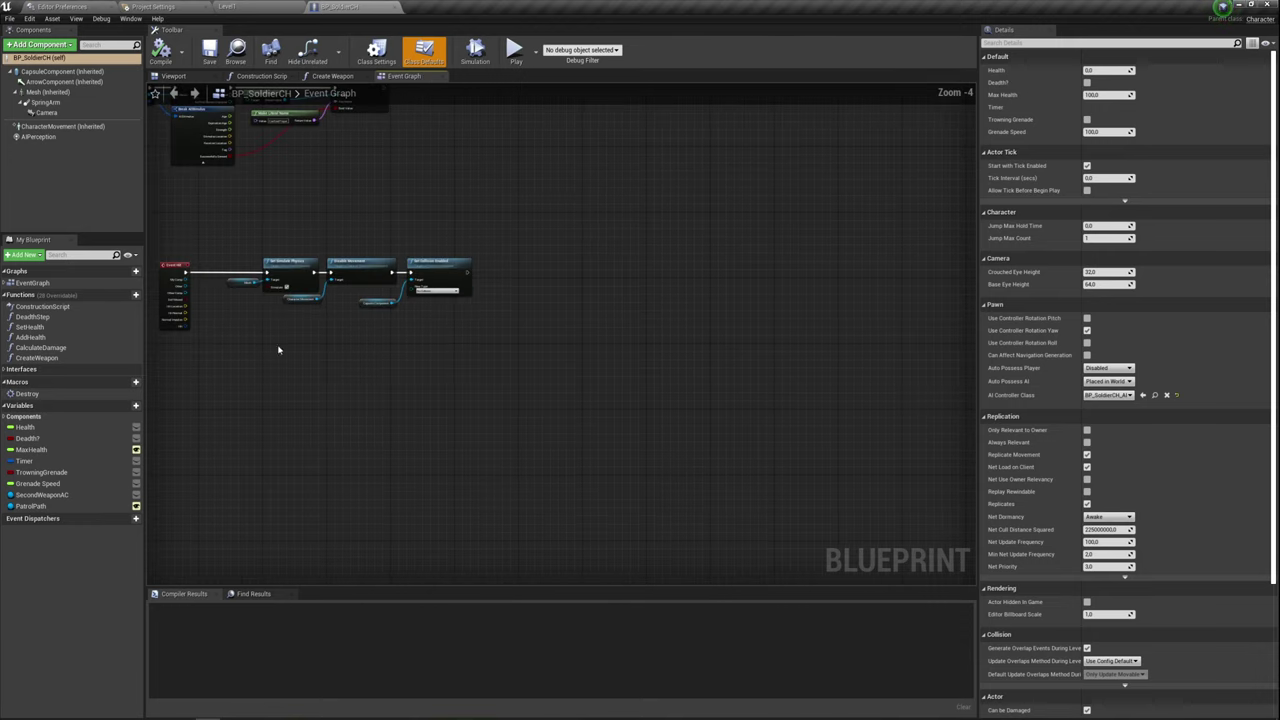
mouse_move(277, 351)
right_mouse_down()
mouse_move(519, 434)
mouse_move(541, 481)
right_mouse_up()
- Add a blueprint variable named HPValue of the HPActors structure type
right_click(452, 314)
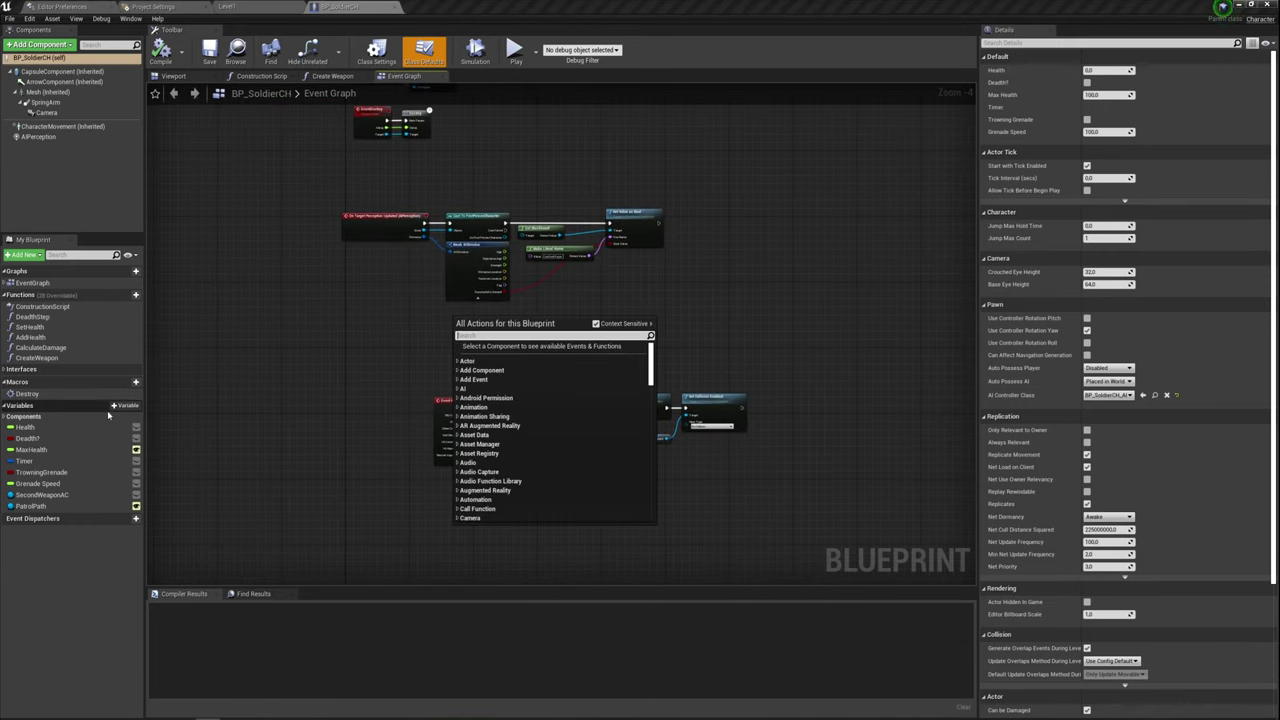
left_click(121, 408)
left_click(121, 408)
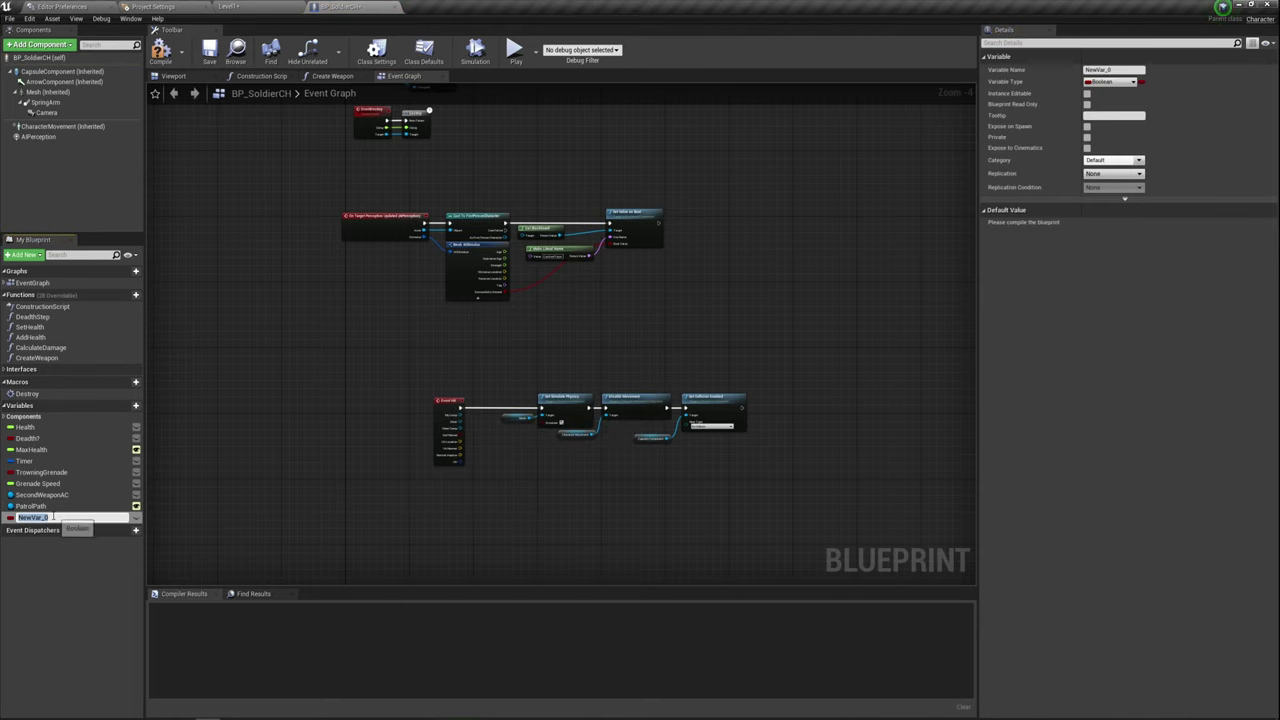
type("HPVal")
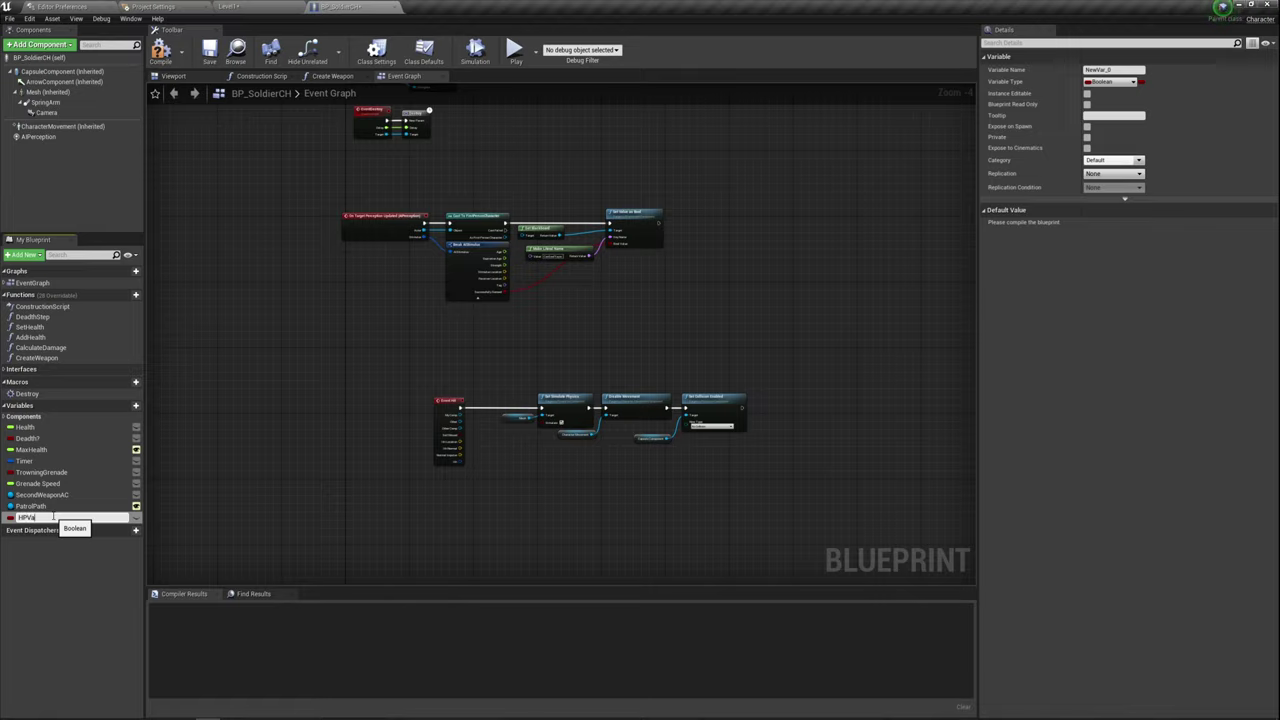
type("ue")
key("Return")
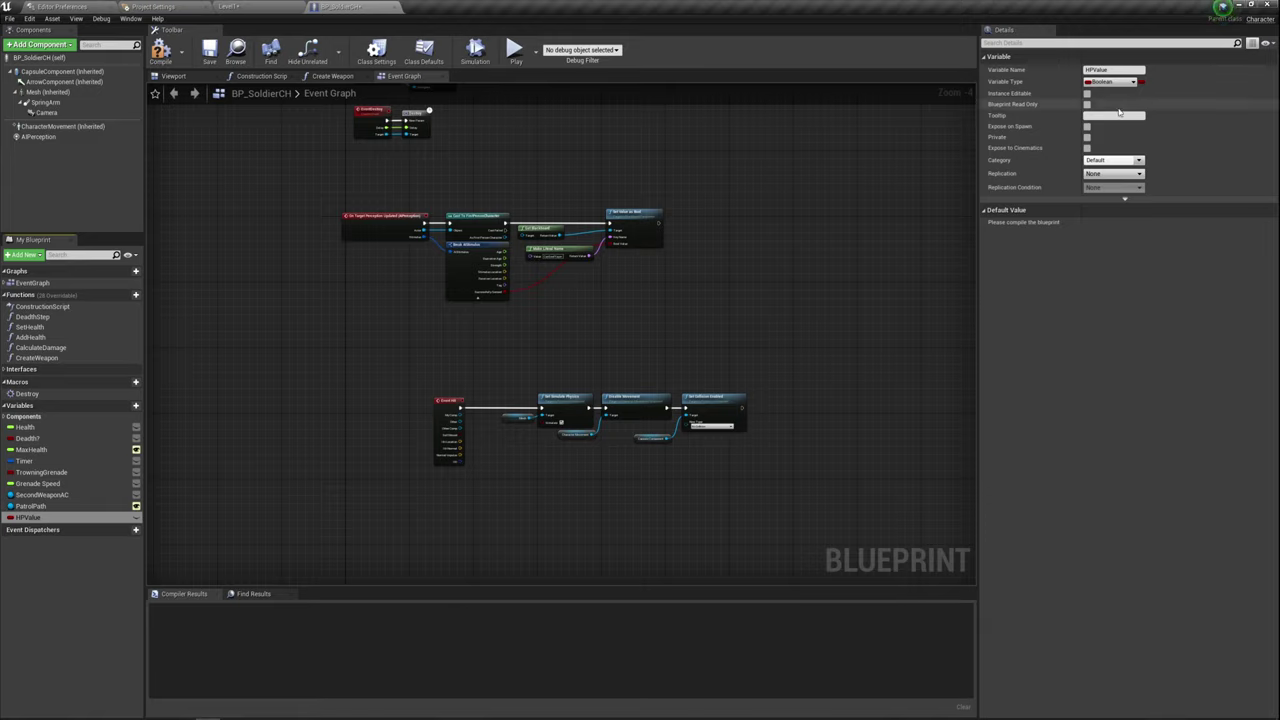
left_click(1132, 84)
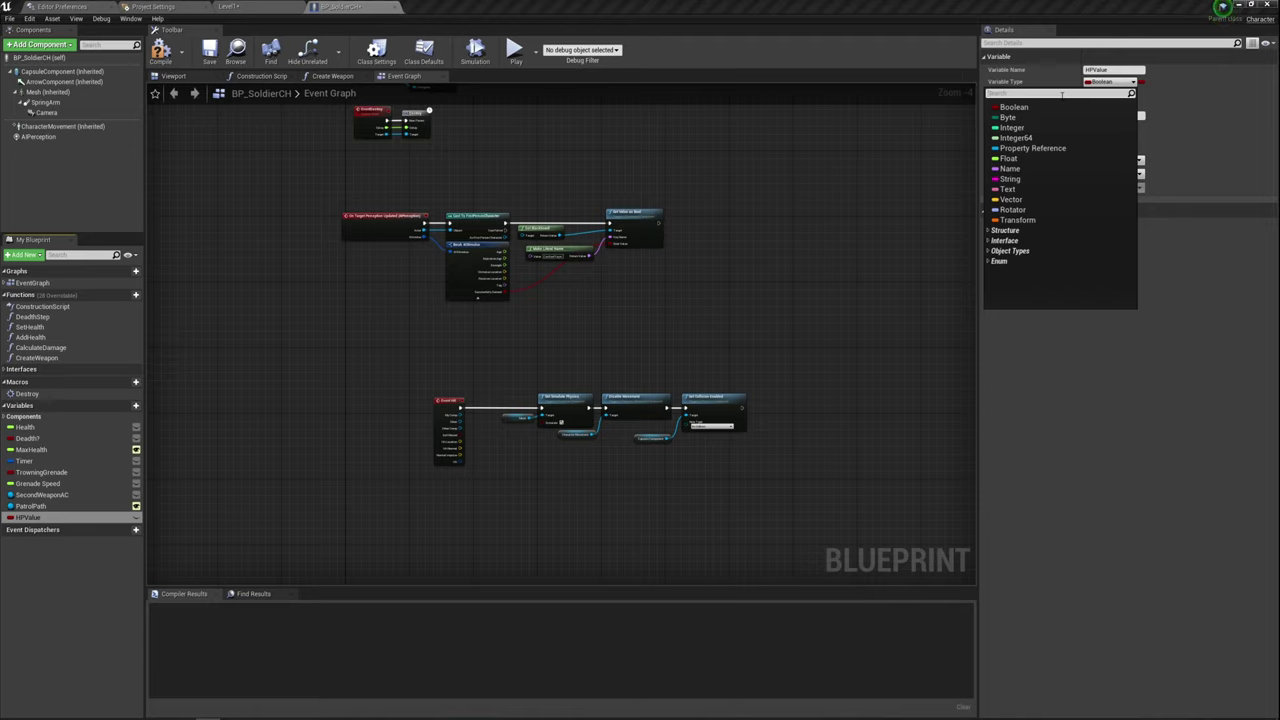
type("HP")
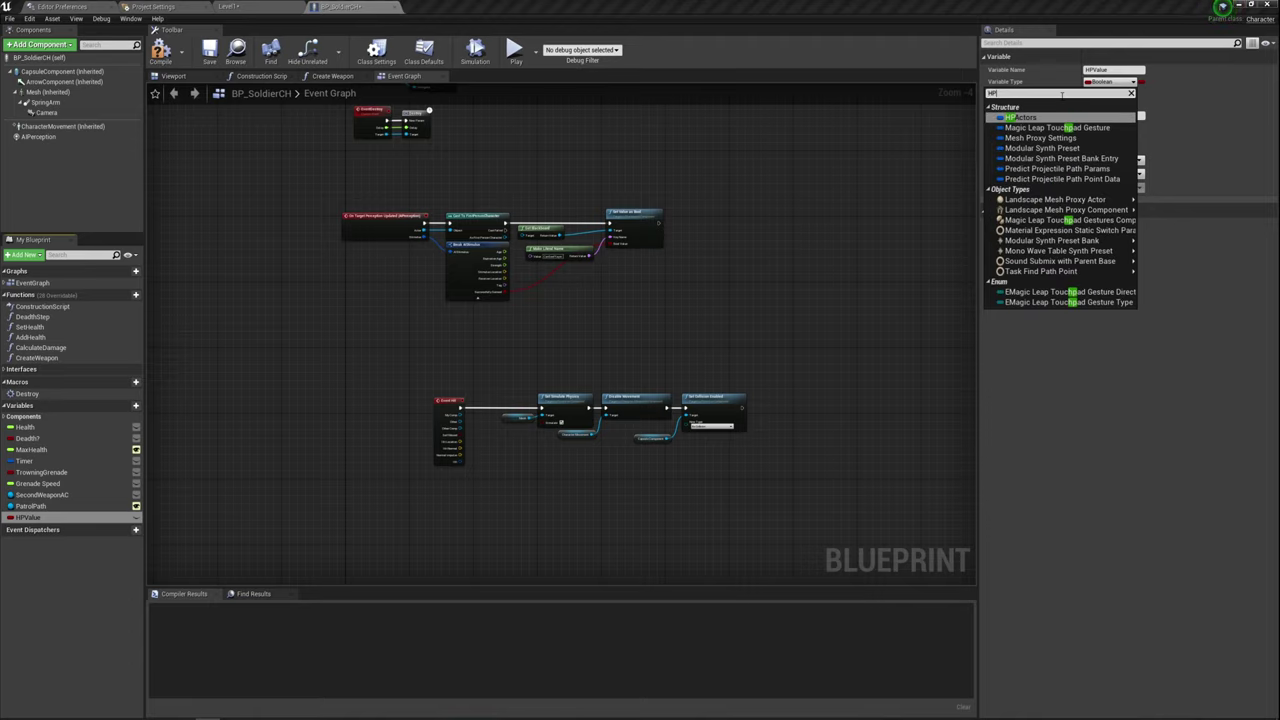
left_click(1040, 117)
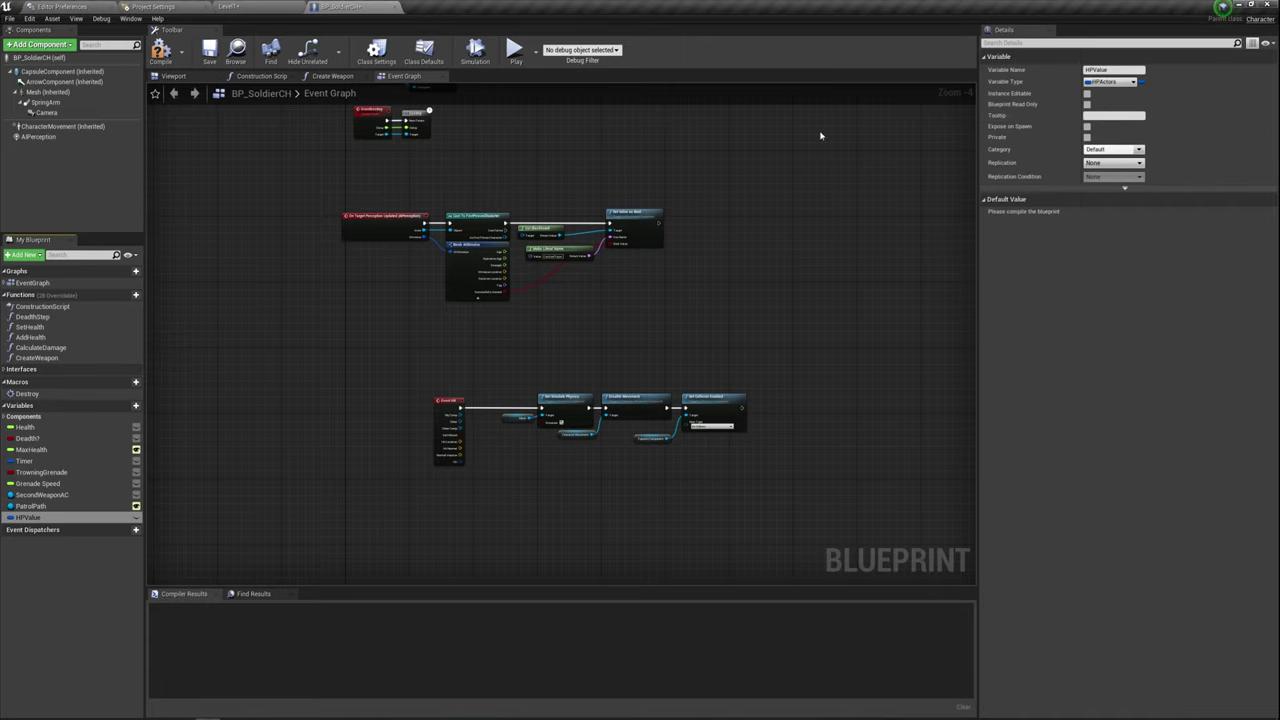
- Compile BP_SoldierCH and expand HPValue's default values in Details
left_click(162, 52)
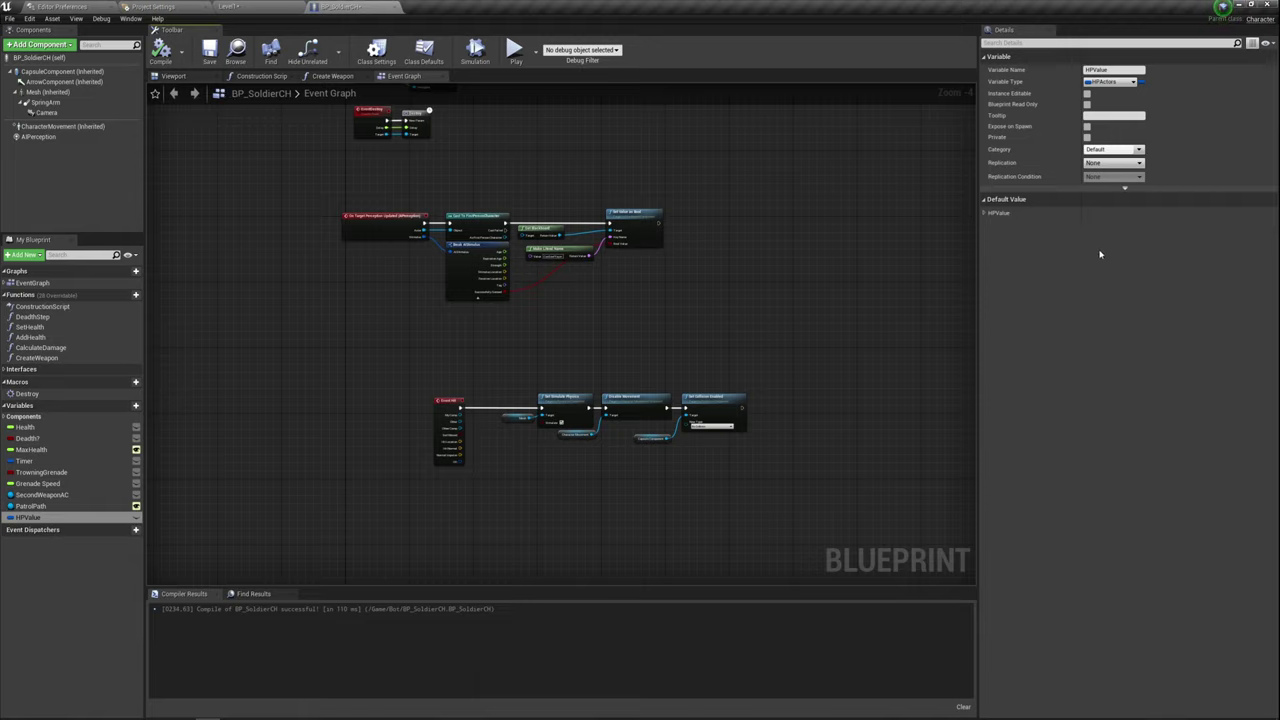
left_click(985, 213)
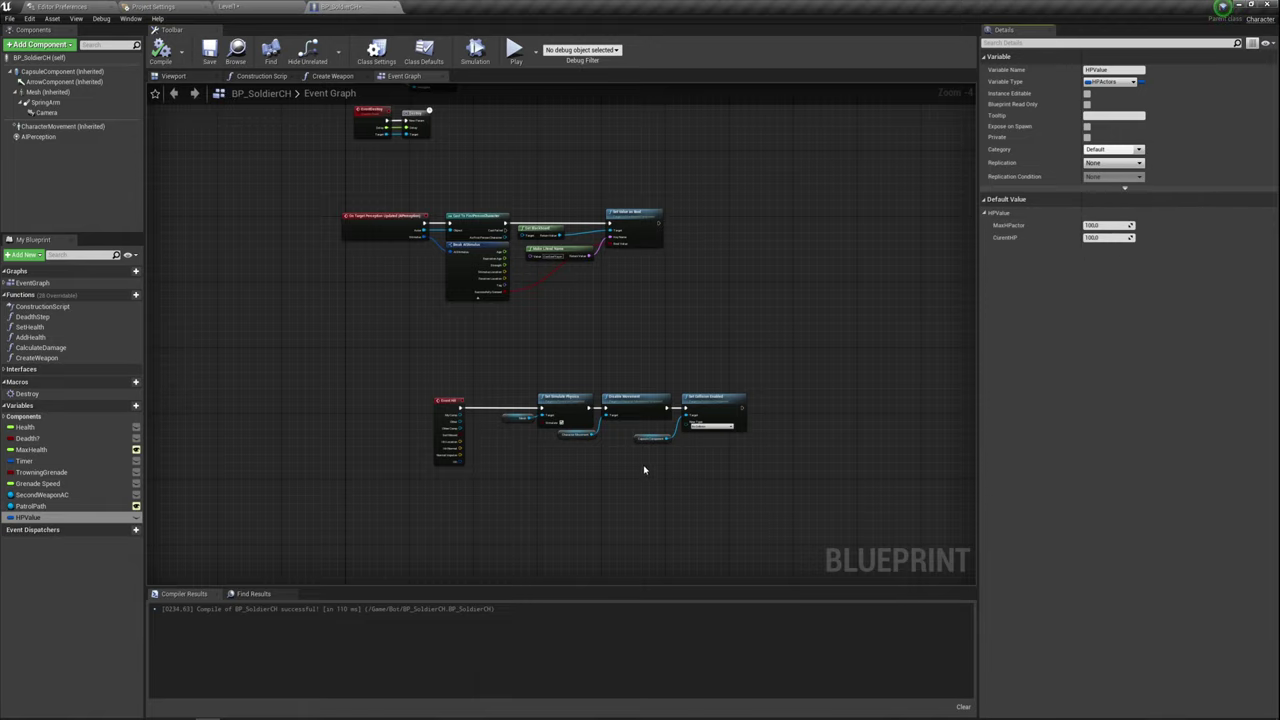
right_click_drag(644, 470, 606, 366)
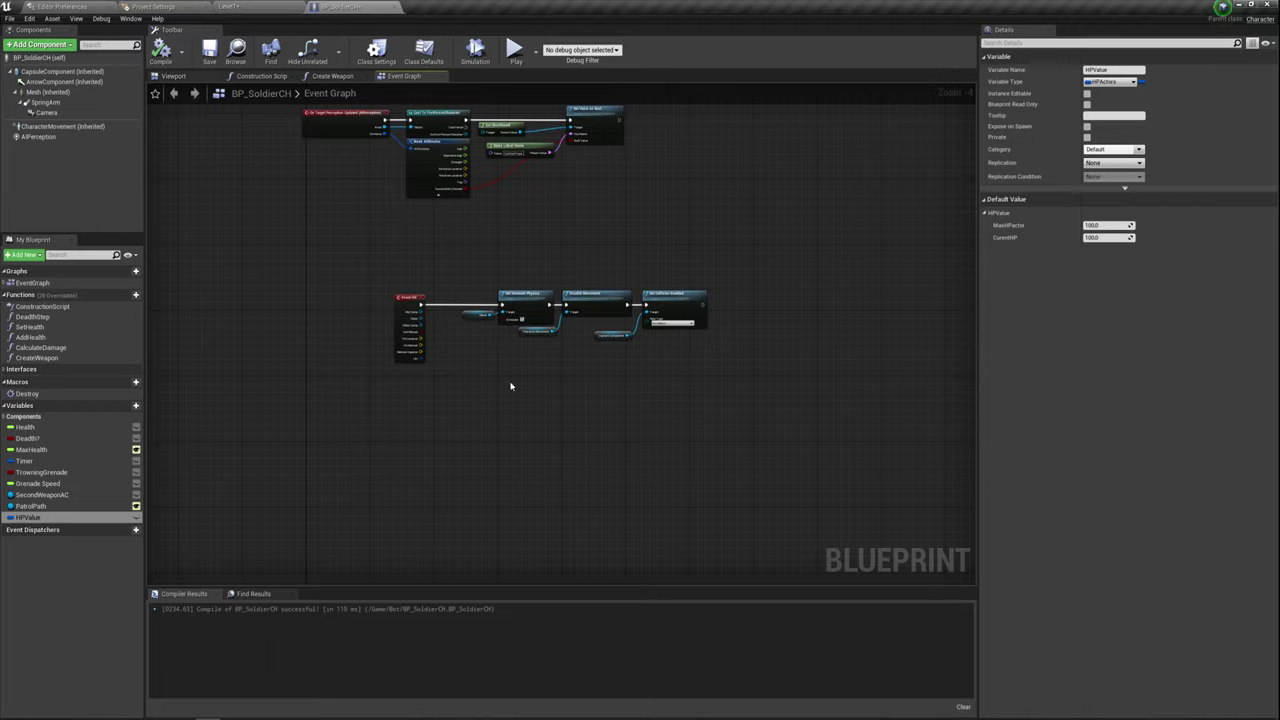
left_click(30, 449)
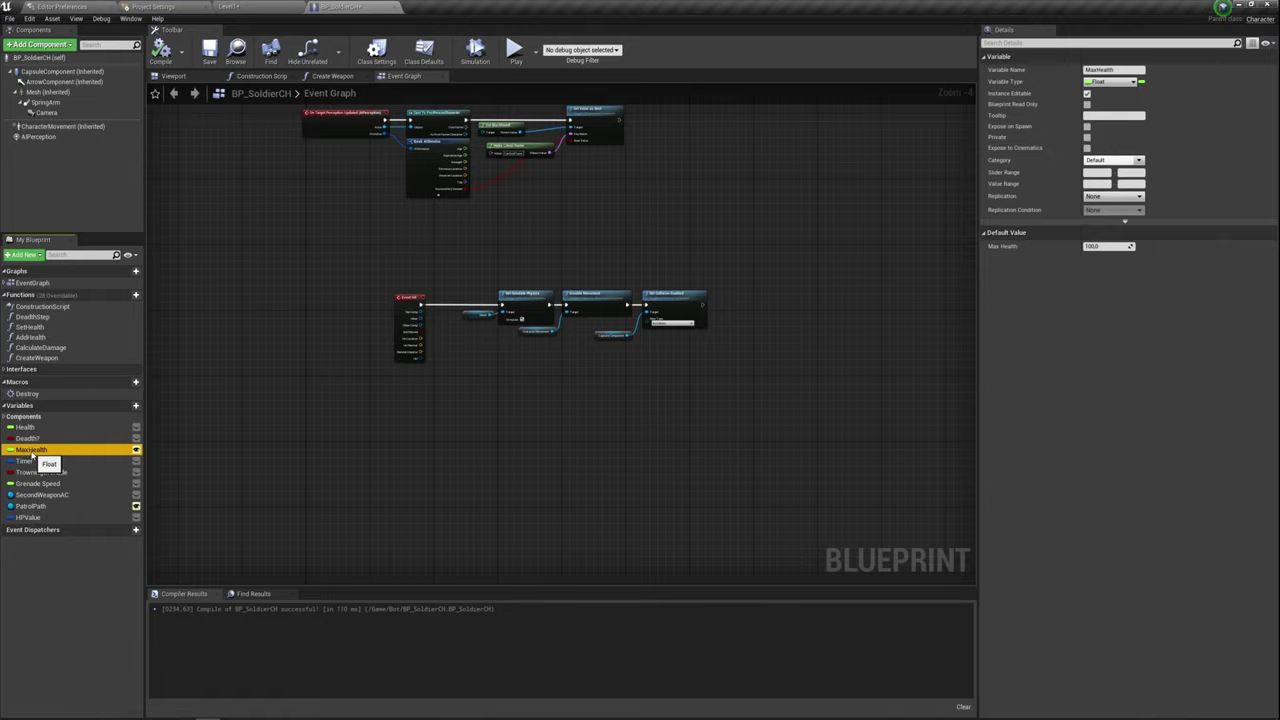
left_click(27, 438)
left_click(25, 427)
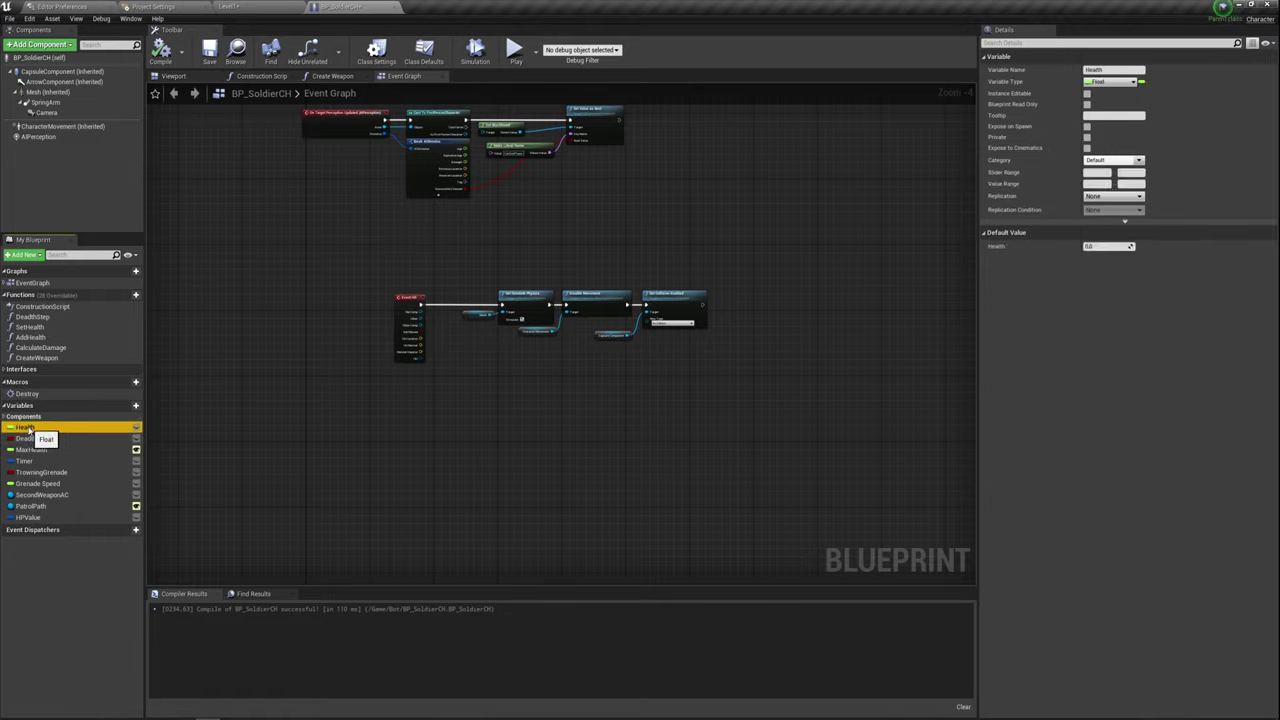
left_click(29, 449)
key("Up")
key("Up")
left_click(27, 519)
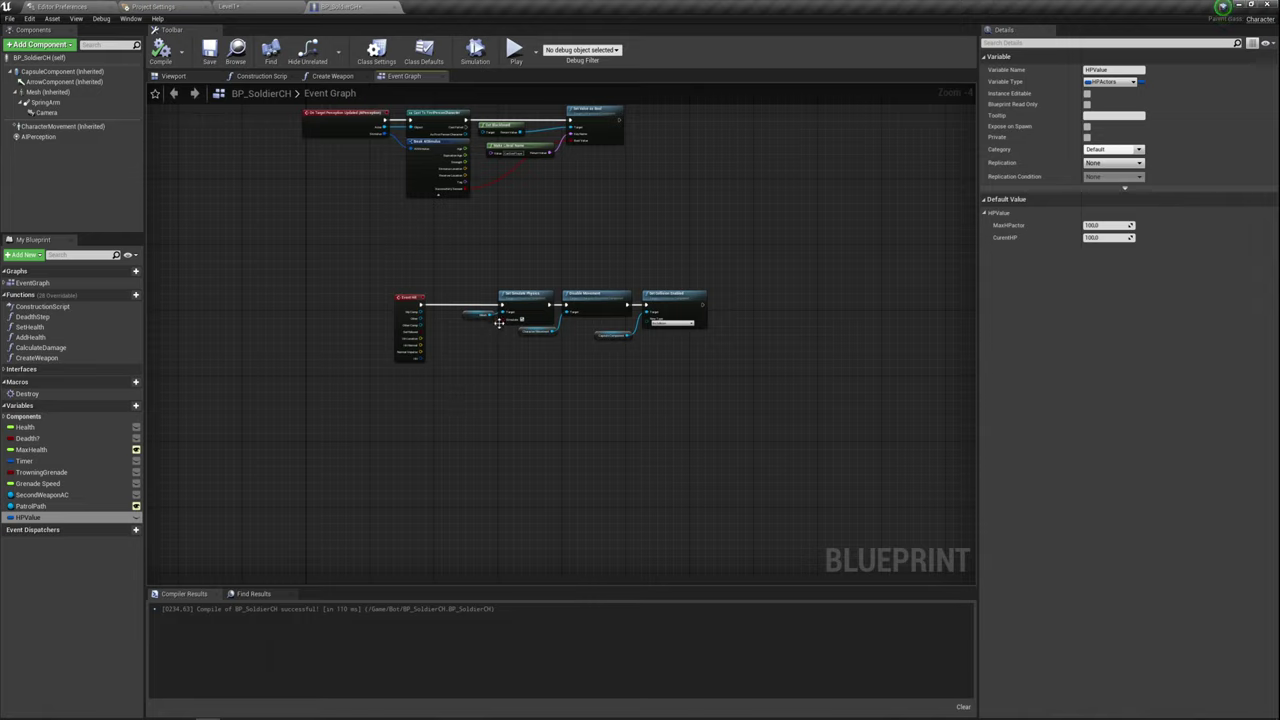
left_click_drag(347, 401, 836, 320)
left_click_drag(808, 289, 808, 289)
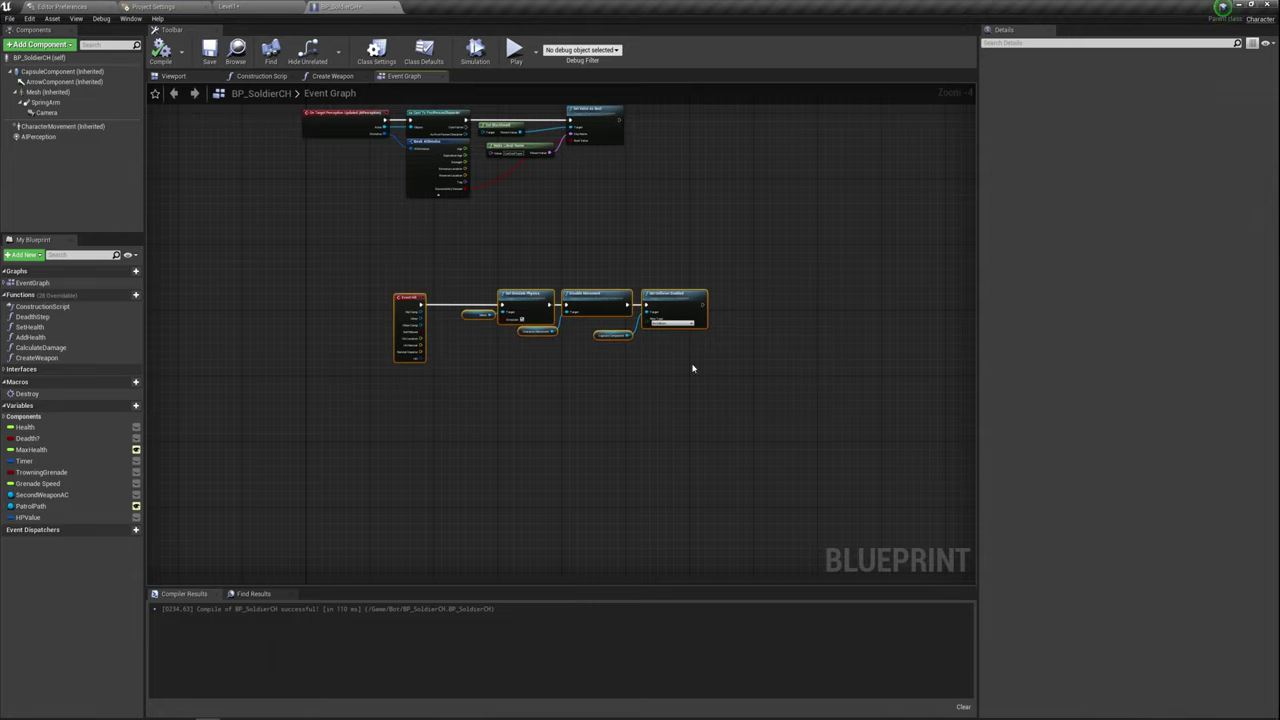
left_click(694, 364)
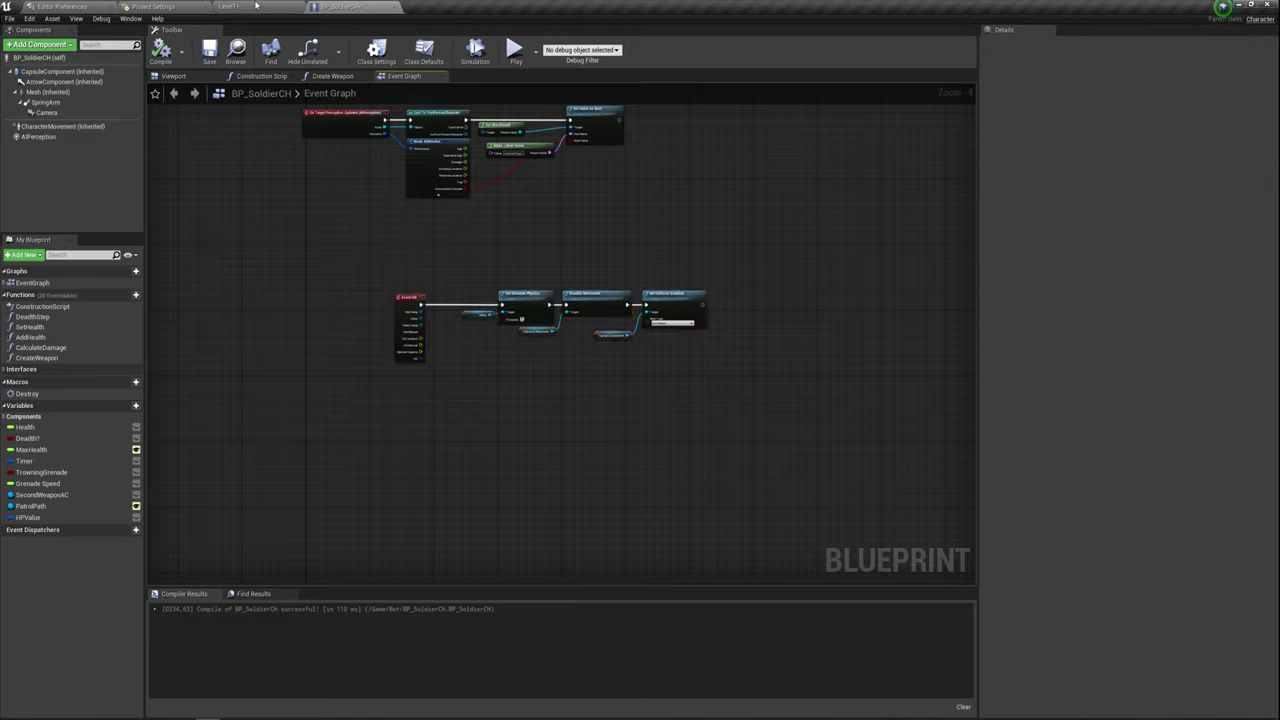
- Save BP_SoldierCH and return to the Level1 editor
left_click(209, 50)
left_click(263, 6)
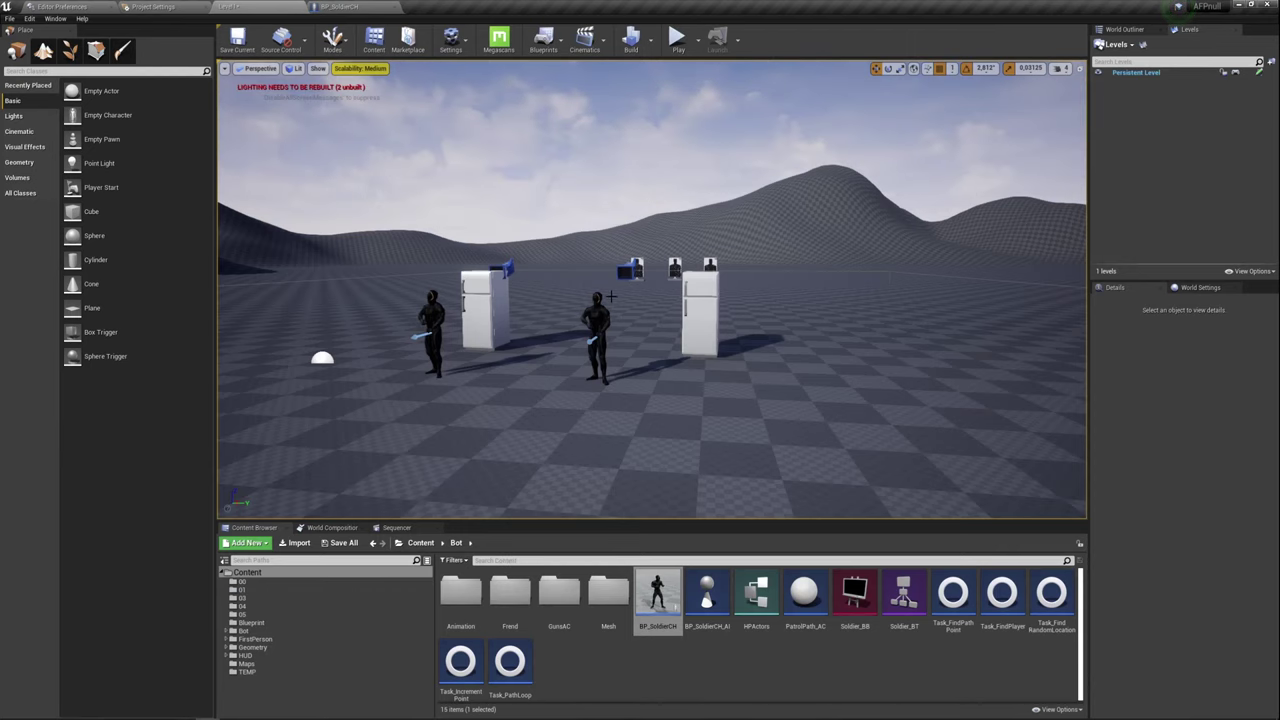
left_click(633, 671)
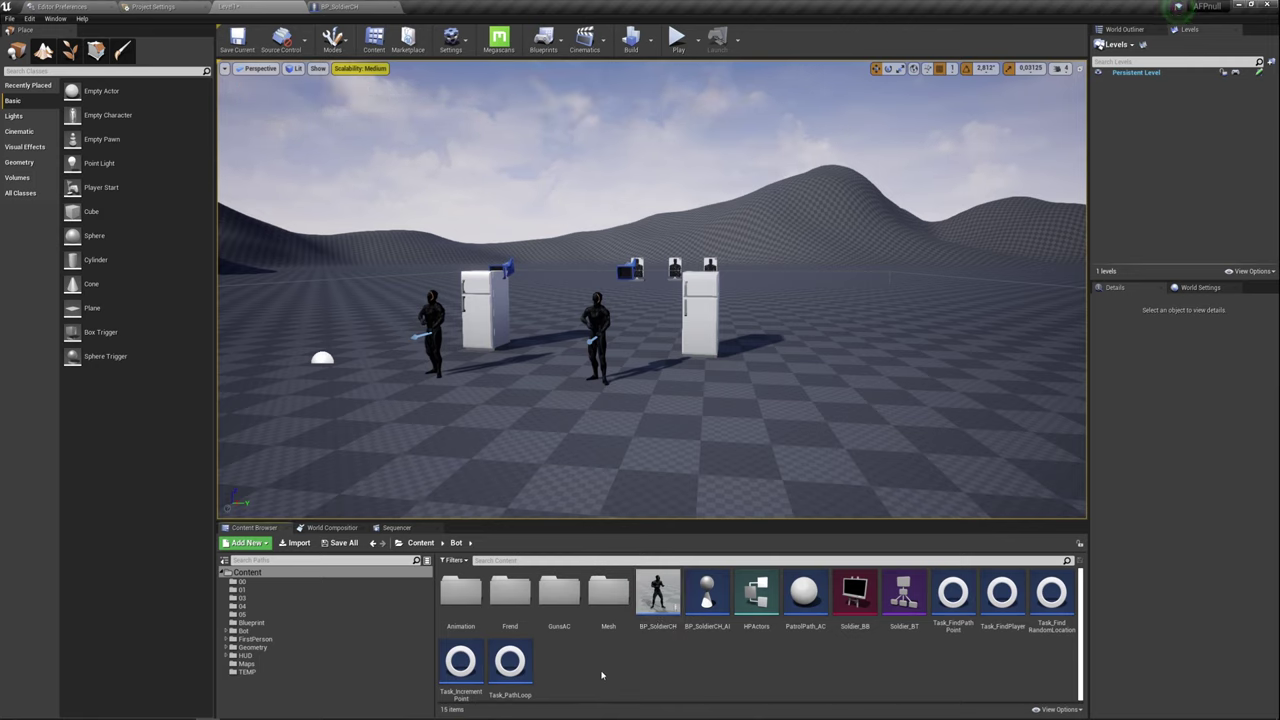
- Create a Blueprint Interface named BI_HPActor in the Bot folder and open it
right_click(601, 675)
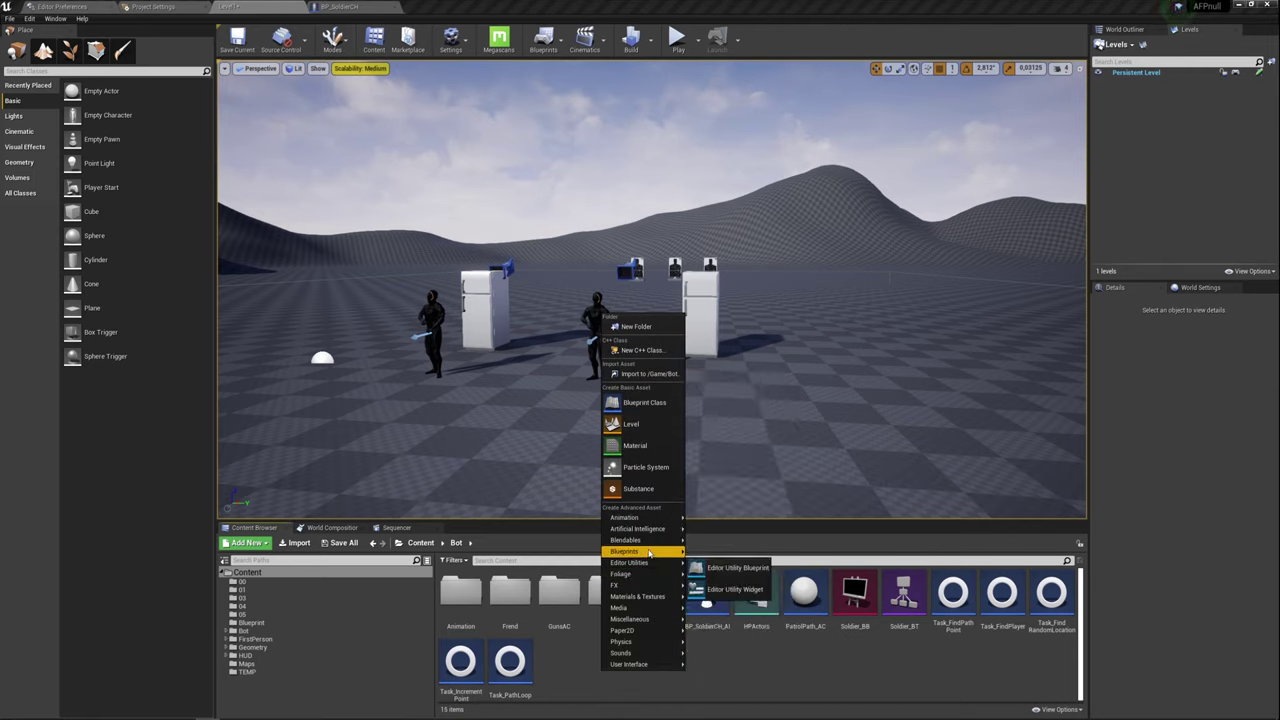
mouse_move(650, 553)
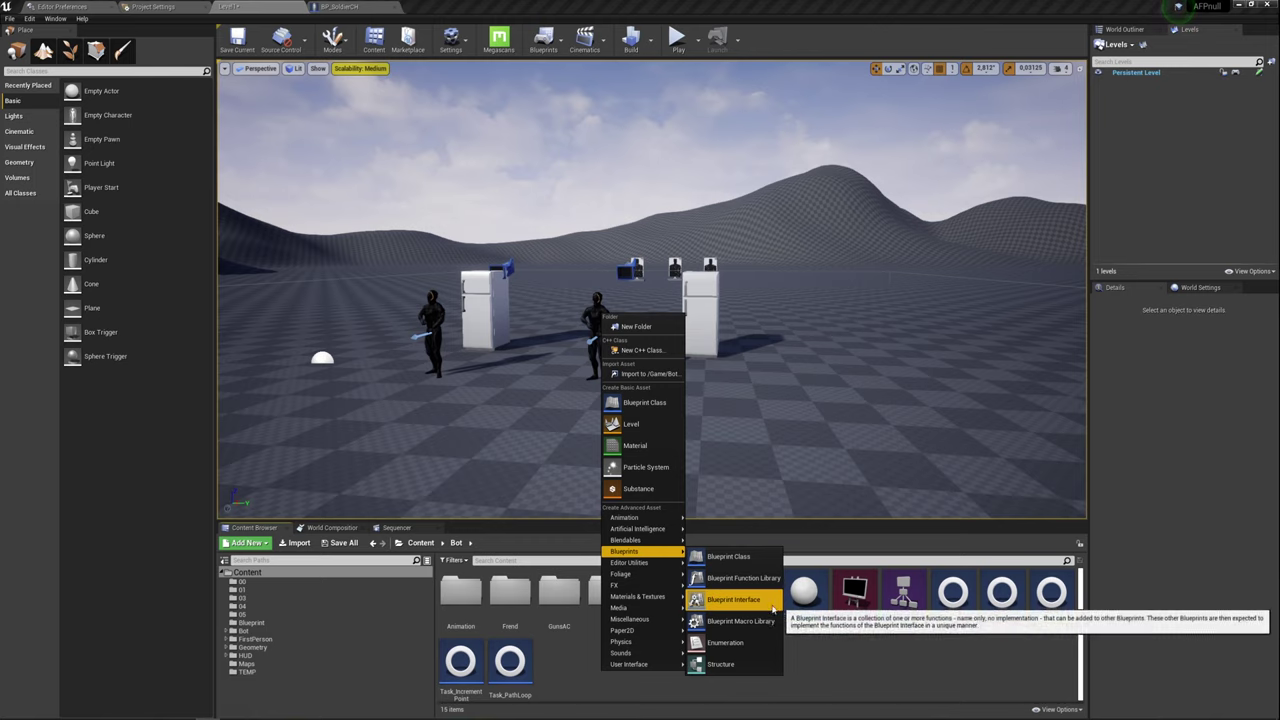
left_click(748, 600)
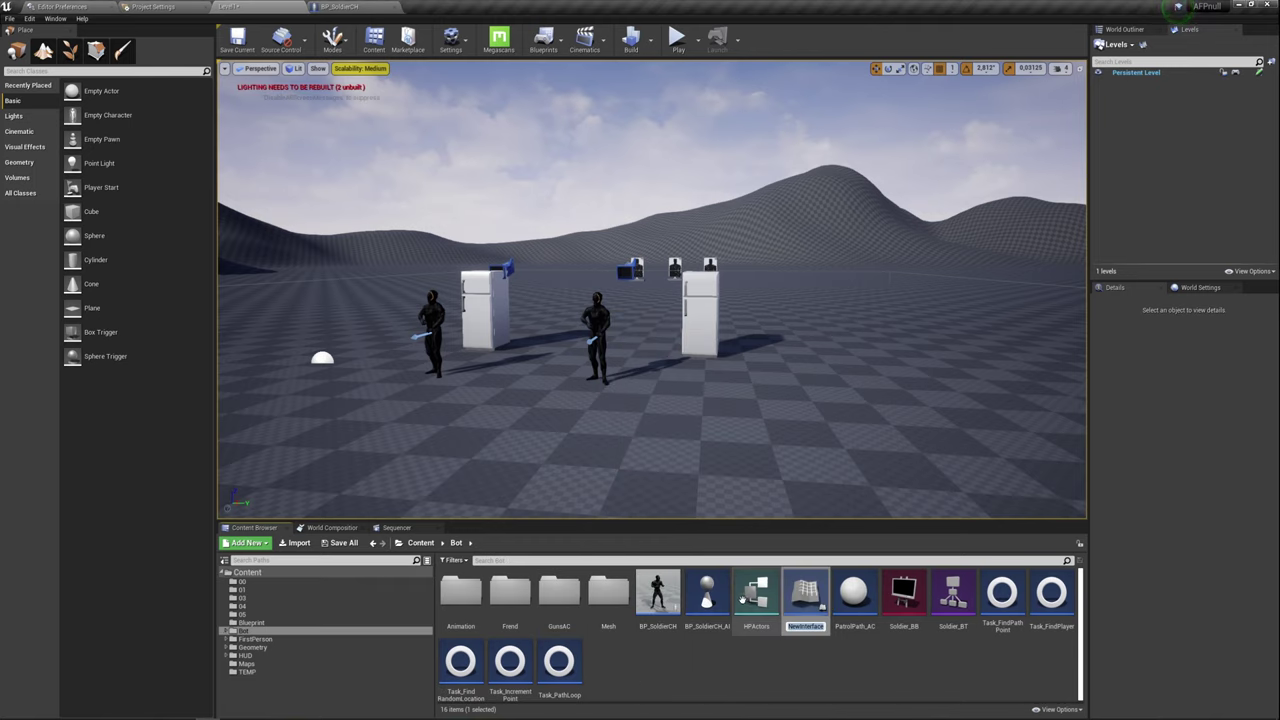
type("BI")
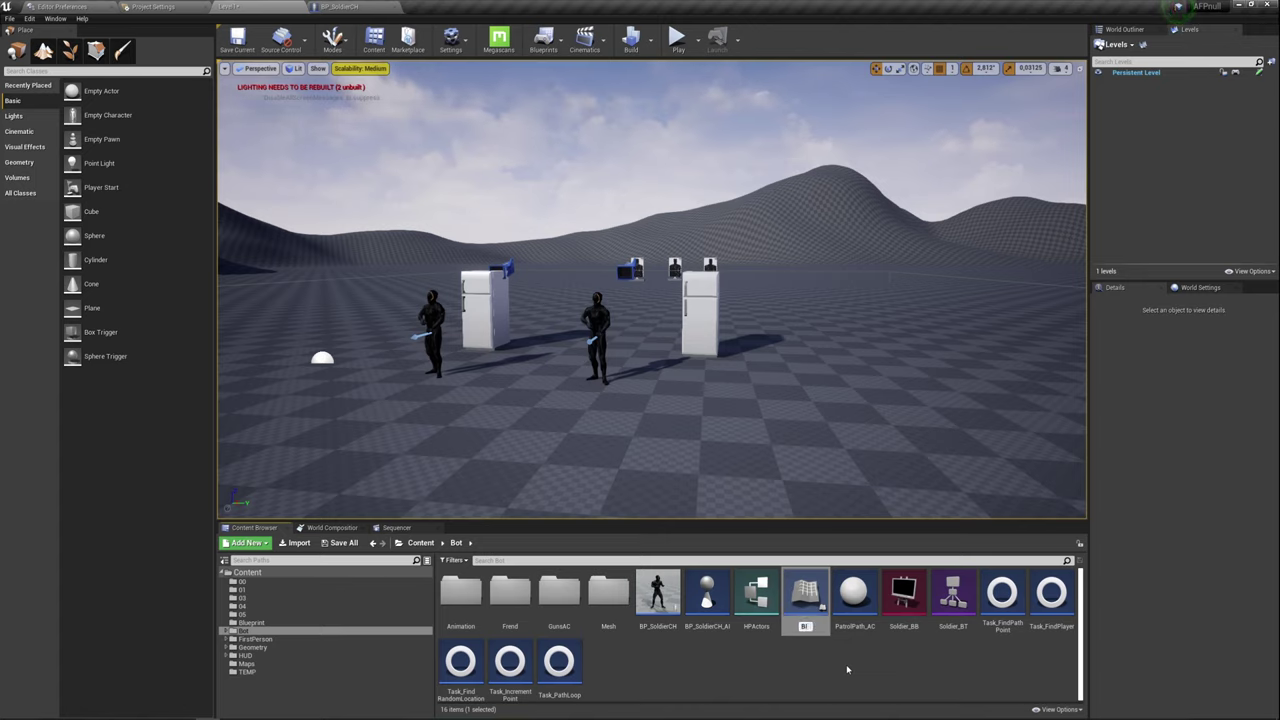
type("_HP")
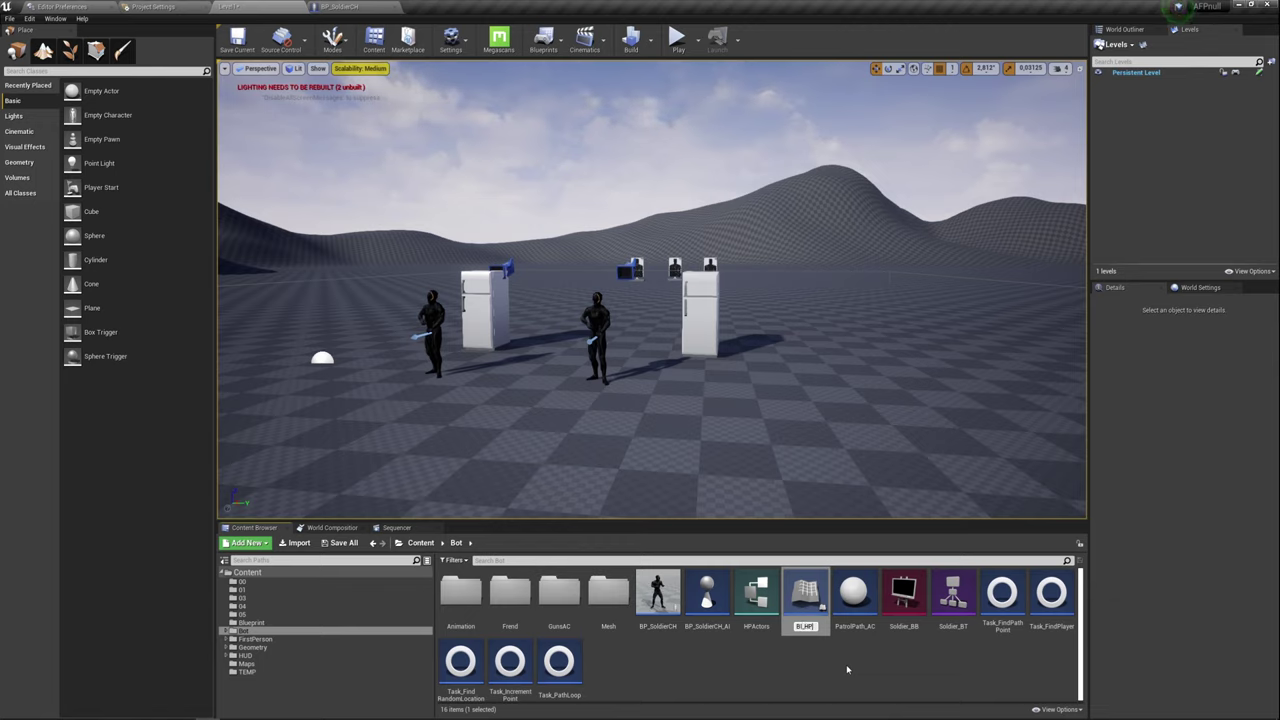
type("Actor")
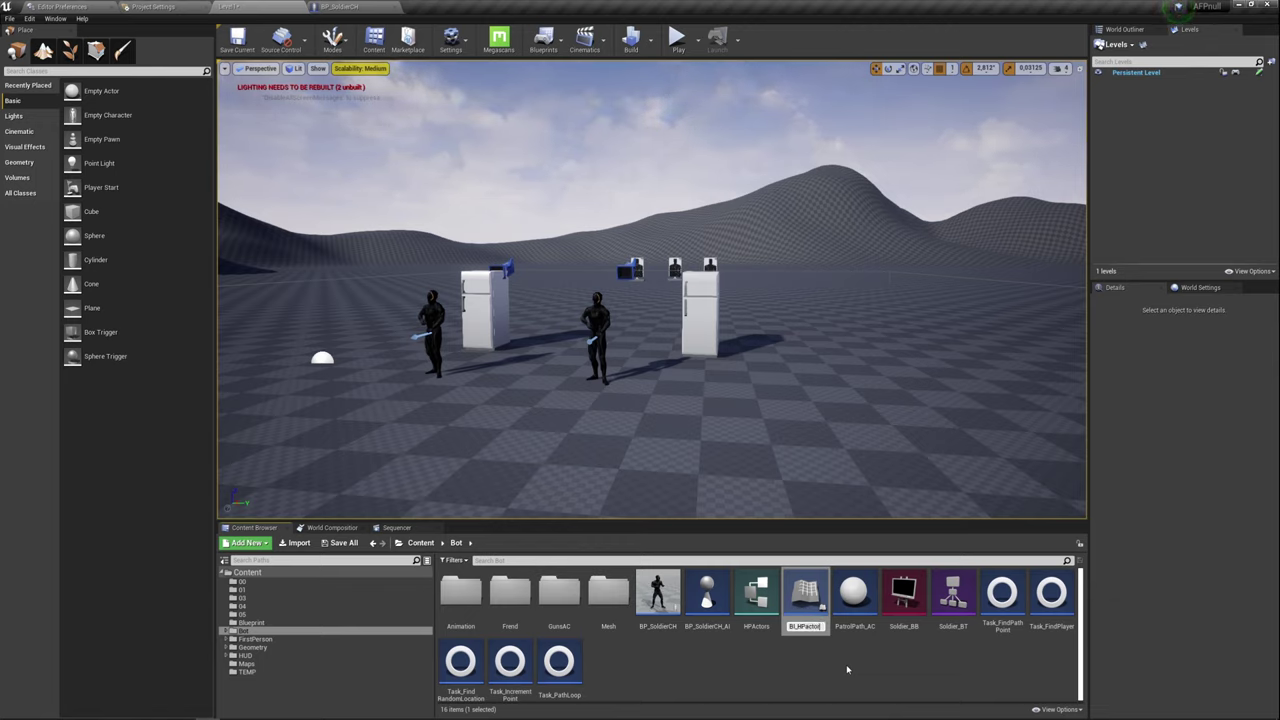
key("Return")
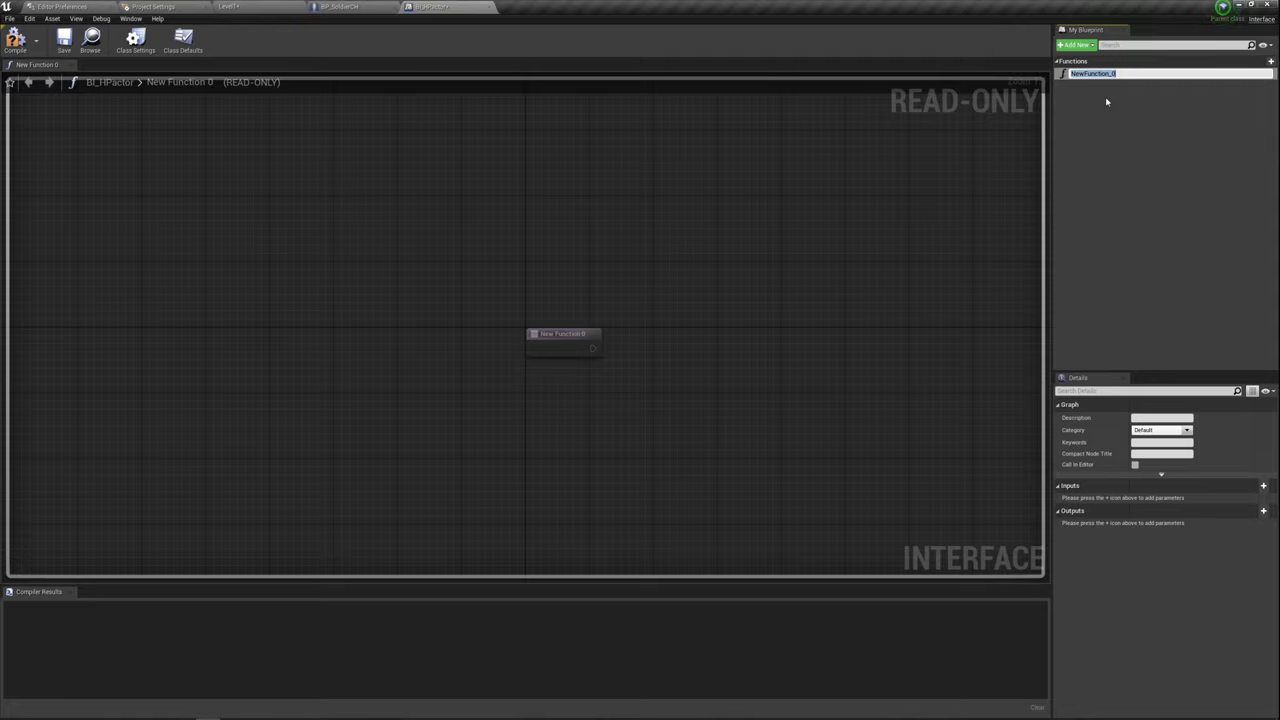
- Rename the interface's NewFunction_0 to FlashDamage
type("R")
key("Return")
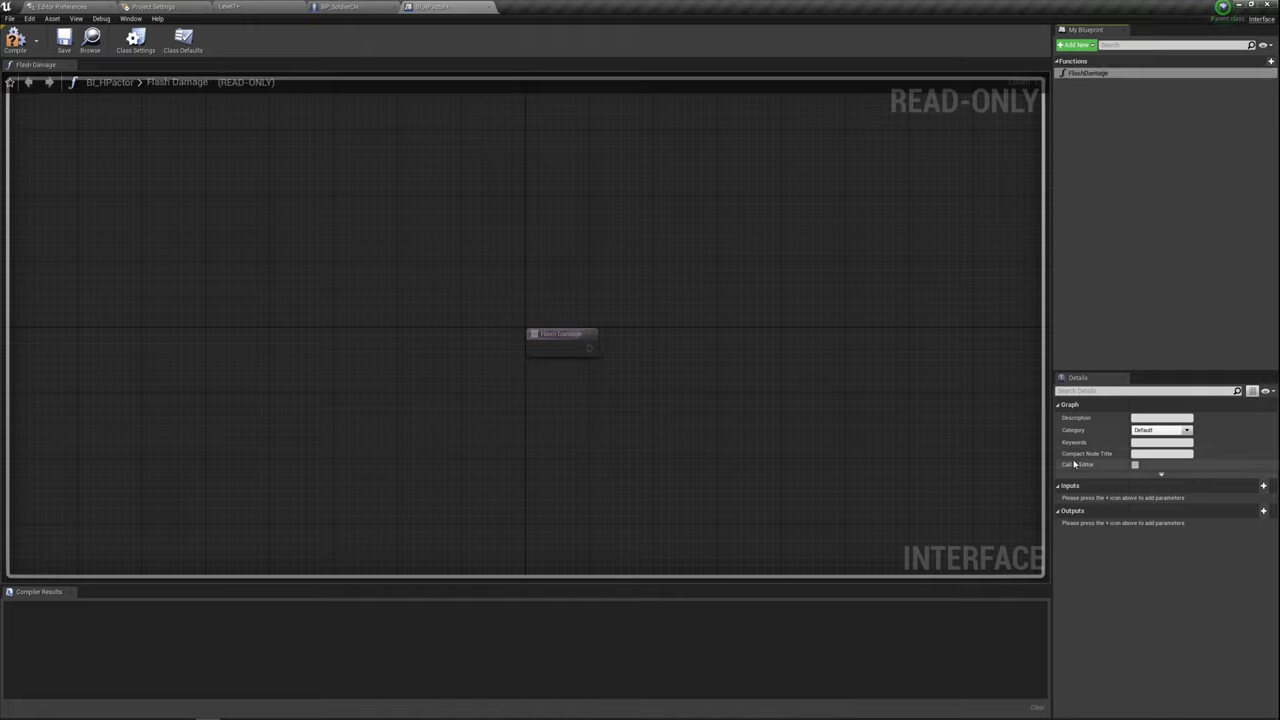
right_click(570, 344)
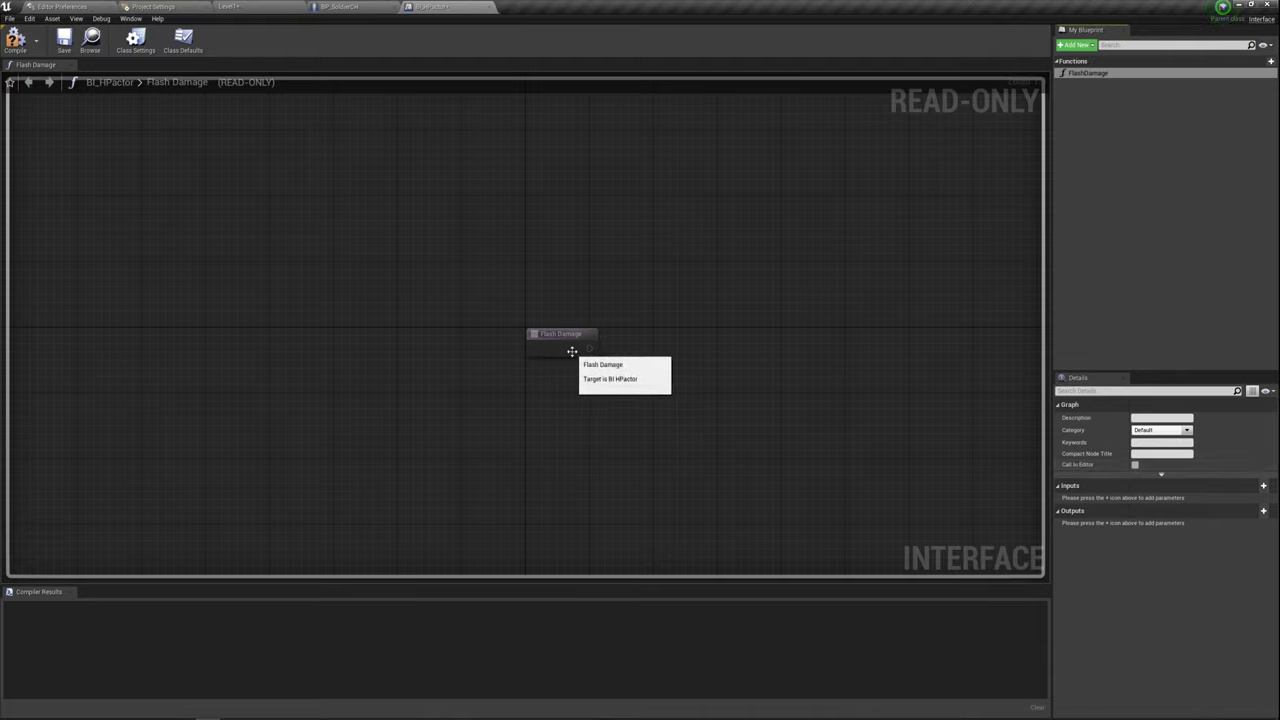
left_click(606, 380)
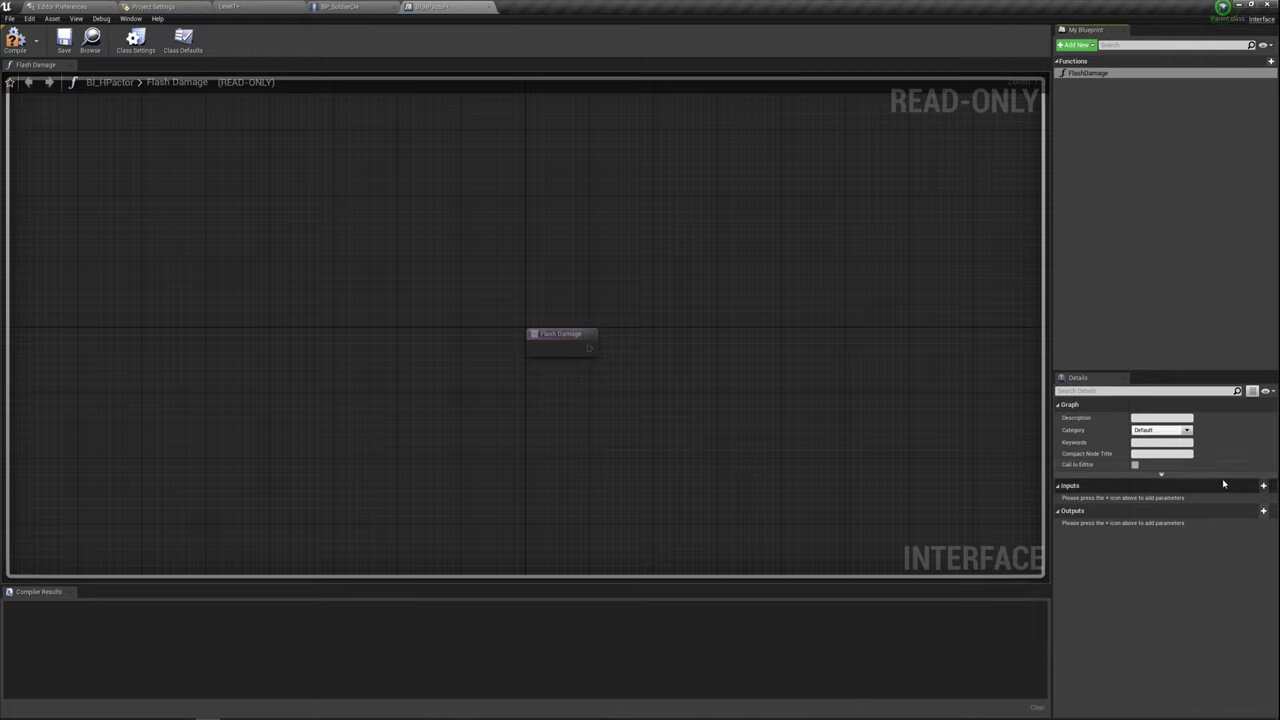
- Give FlashDamage a Float input named InputDamage, compile, and return to Level1
left_click(1267, 487)
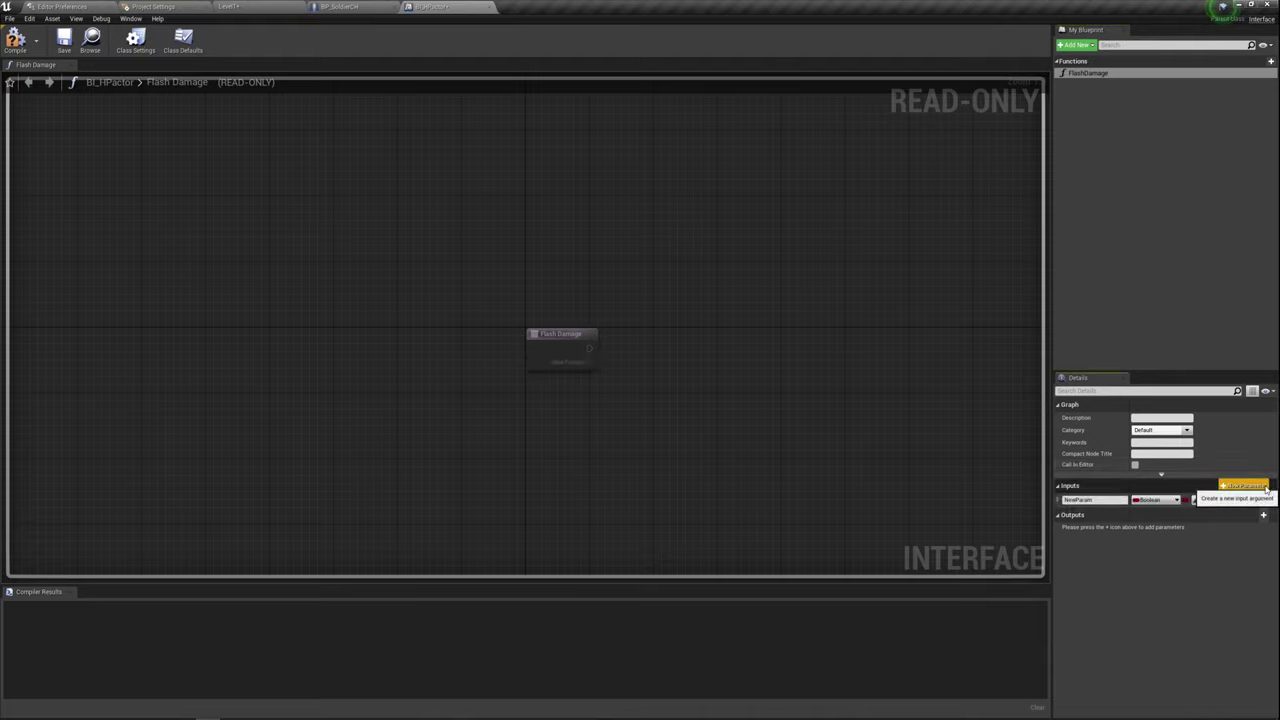
left_click(1173, 501)
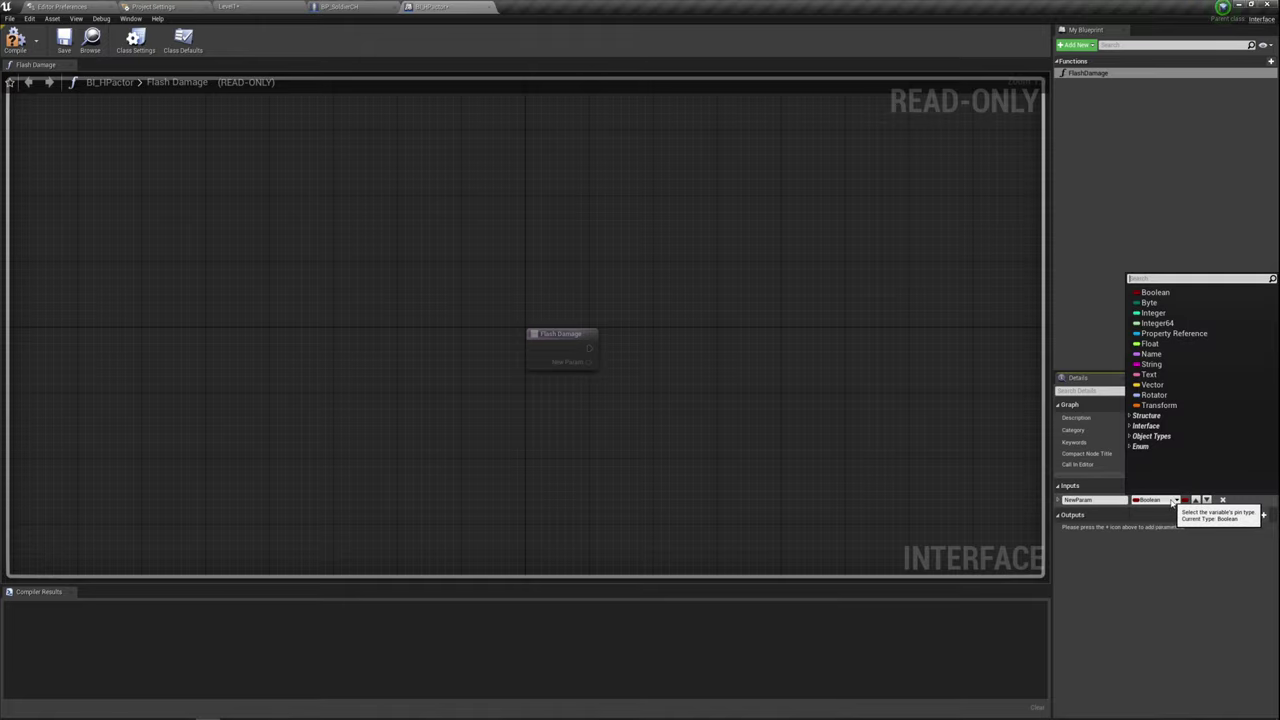
left_click(1149, 344)
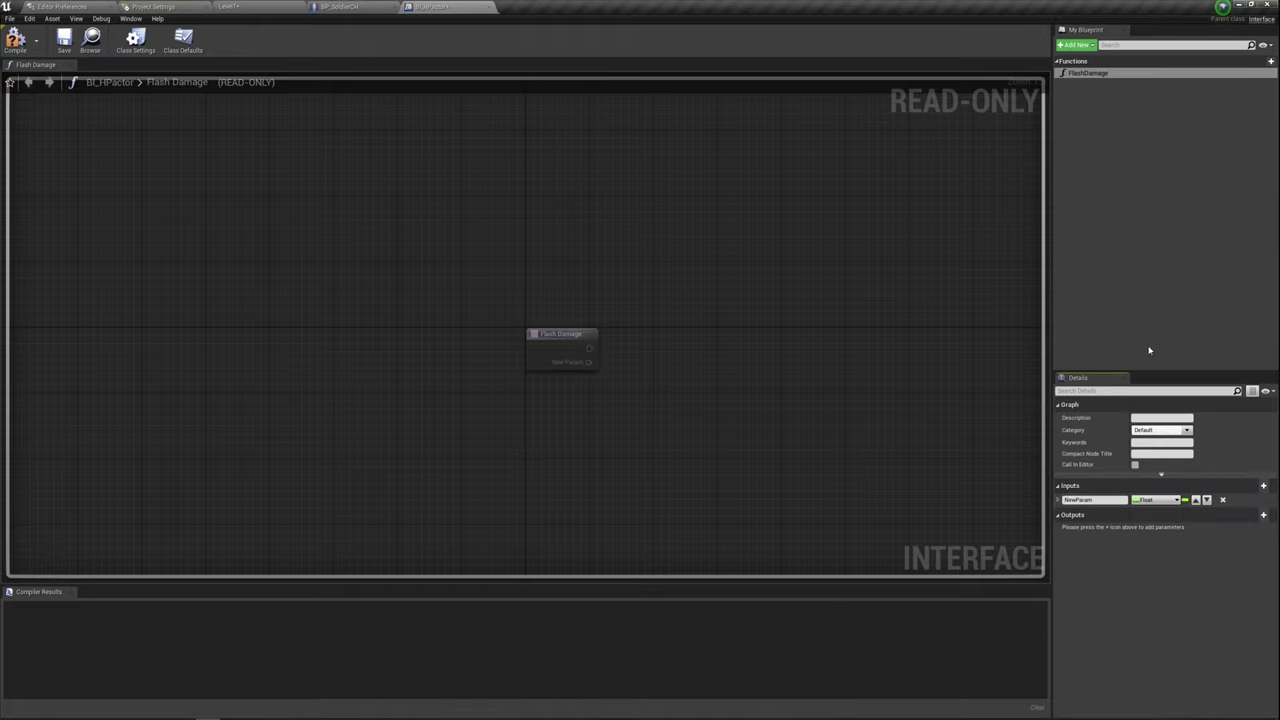
left_click(1095, 500)
left_click(1065, 500)
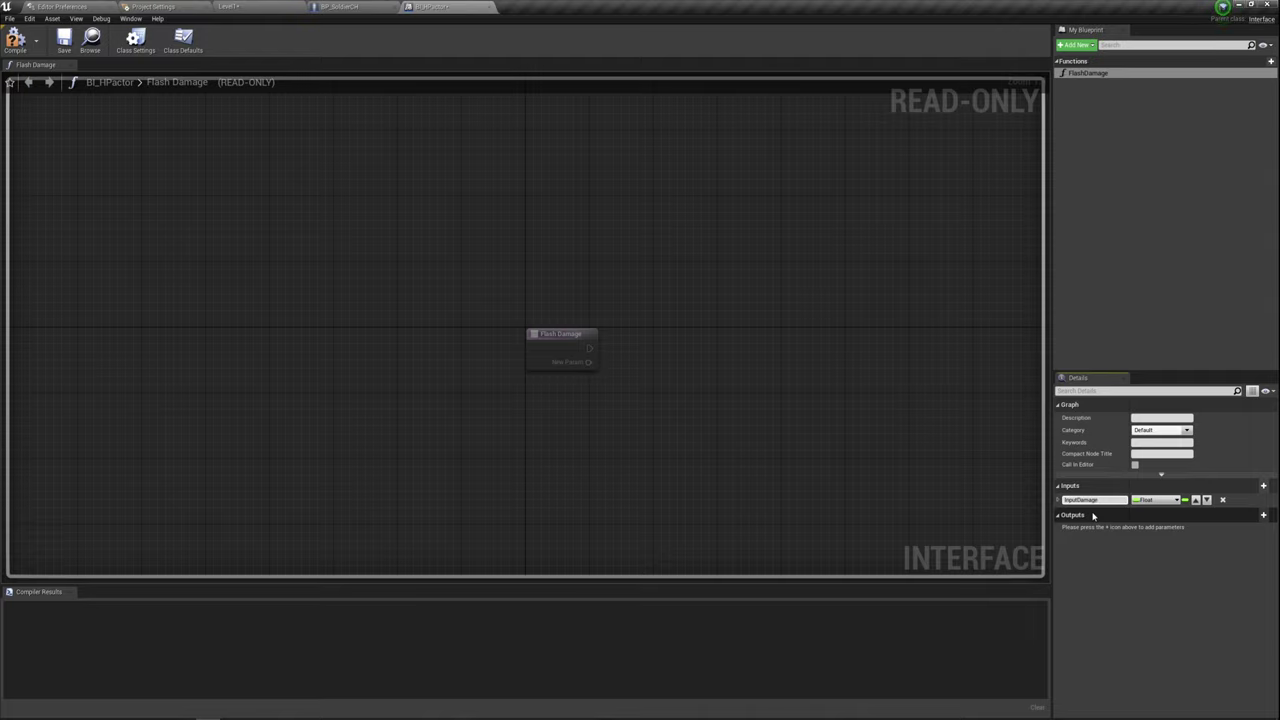
type("InputDamage")
left_click(15, 40)
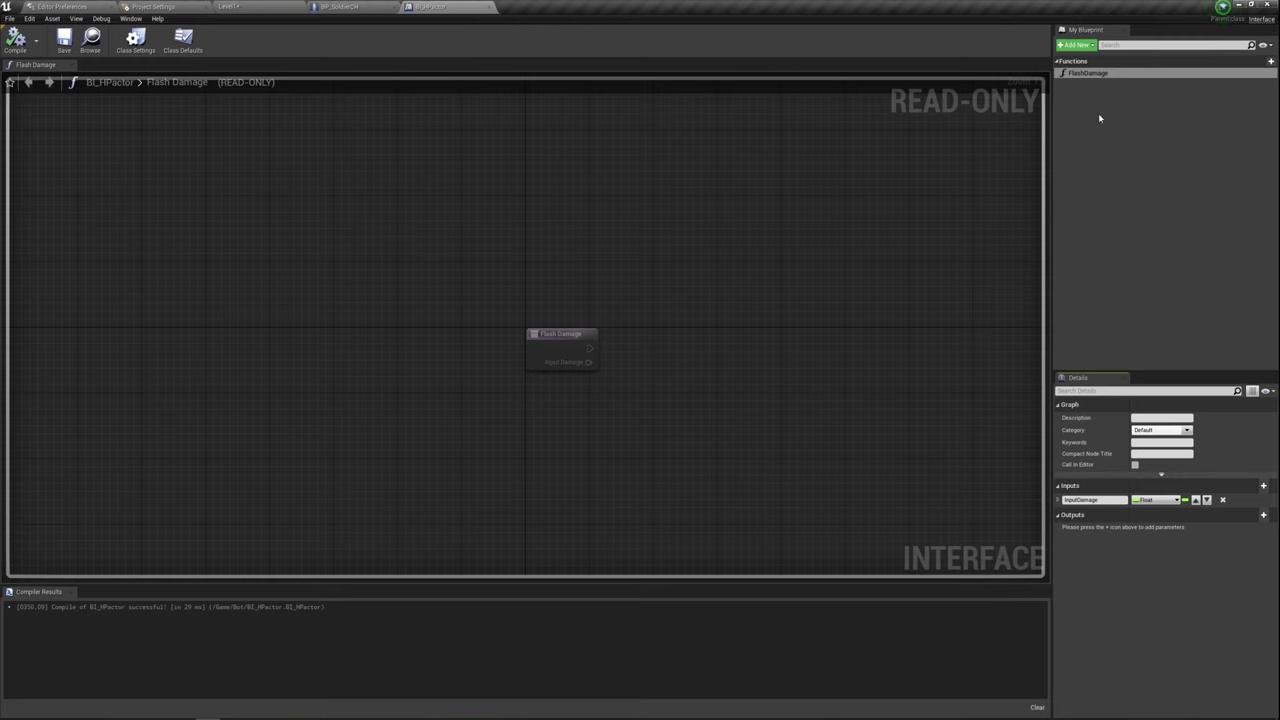
left_click(269, 5)
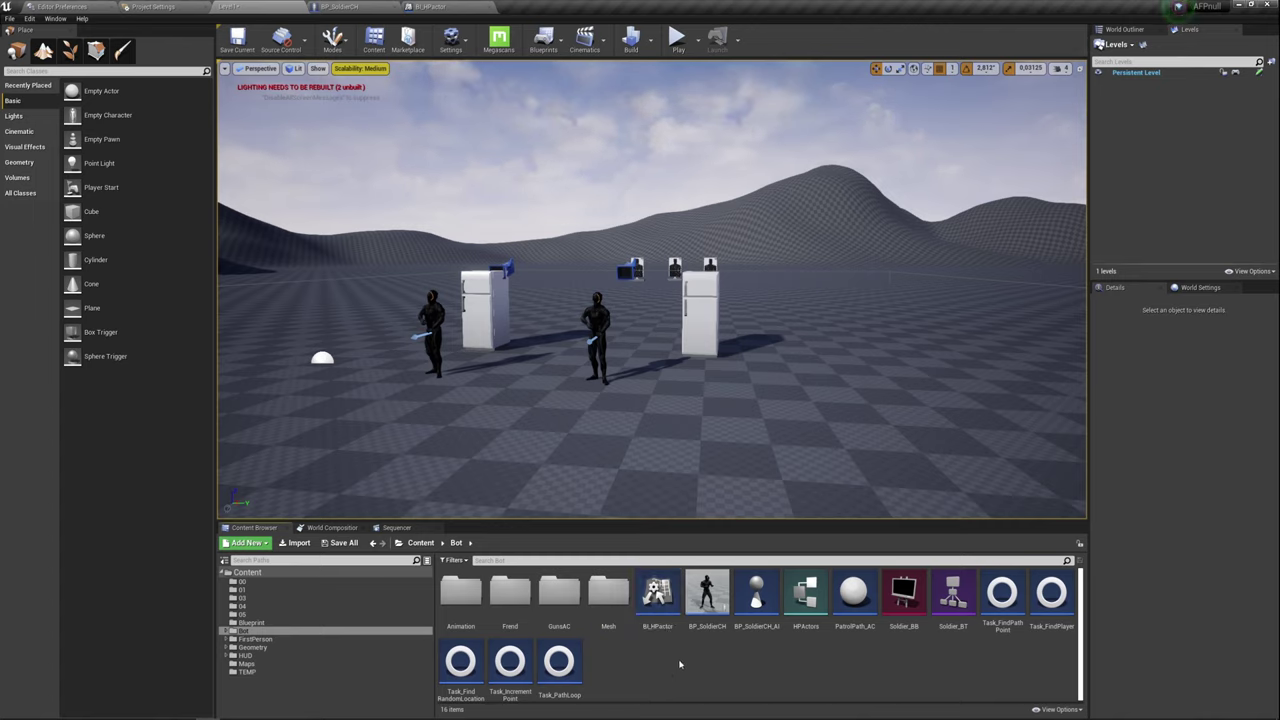
- In BP_SoldierCH's Class Settings, remove the old BP Interface
left_click(704, 590)
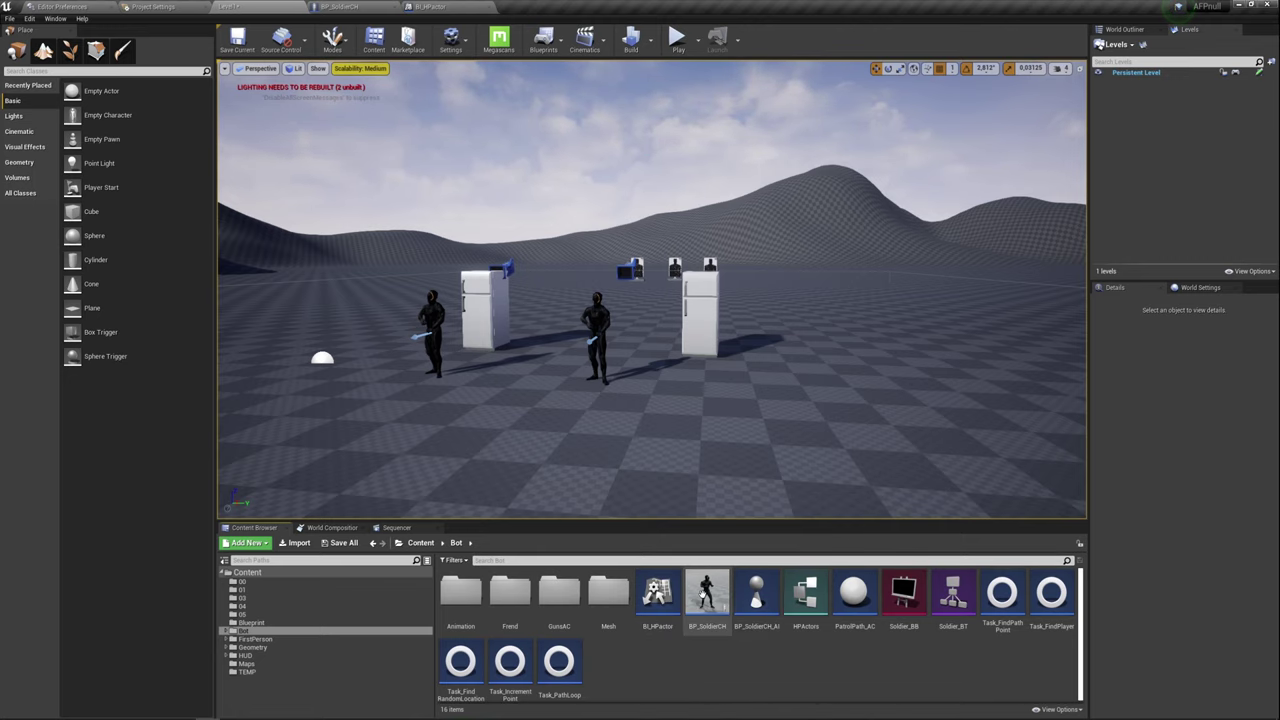
left_click(341, 6)
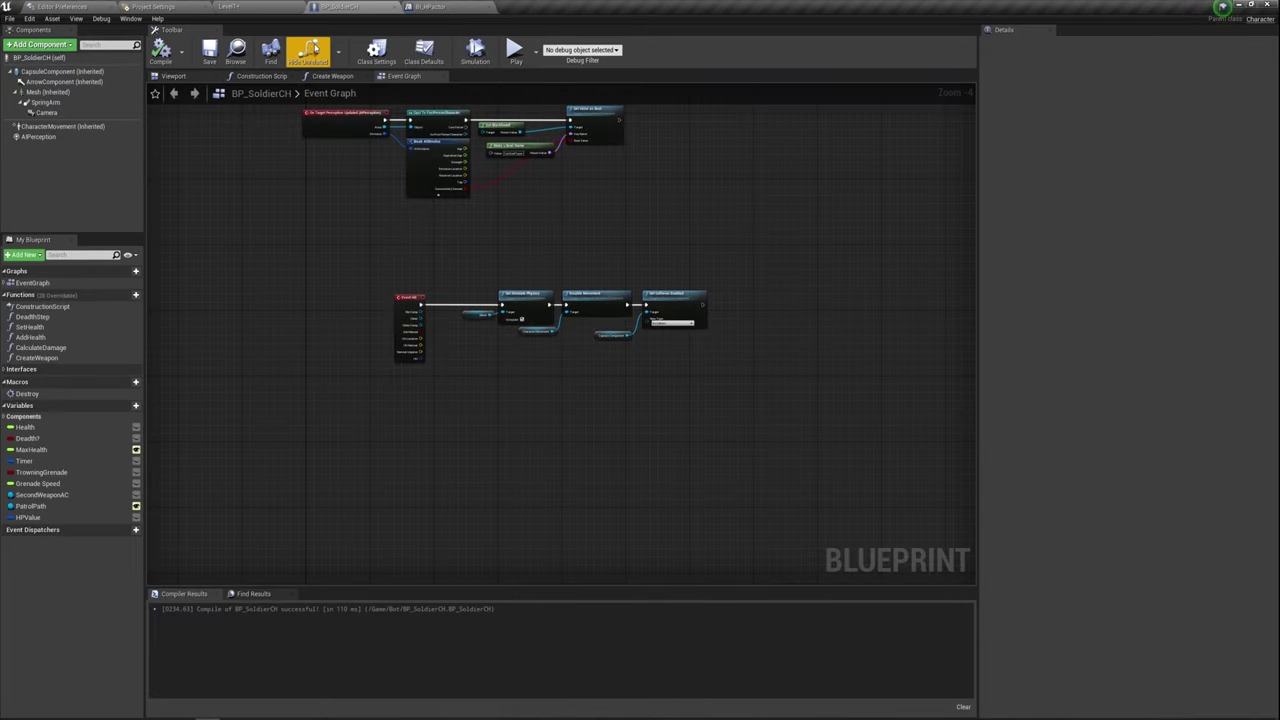
left_click(380, 58)
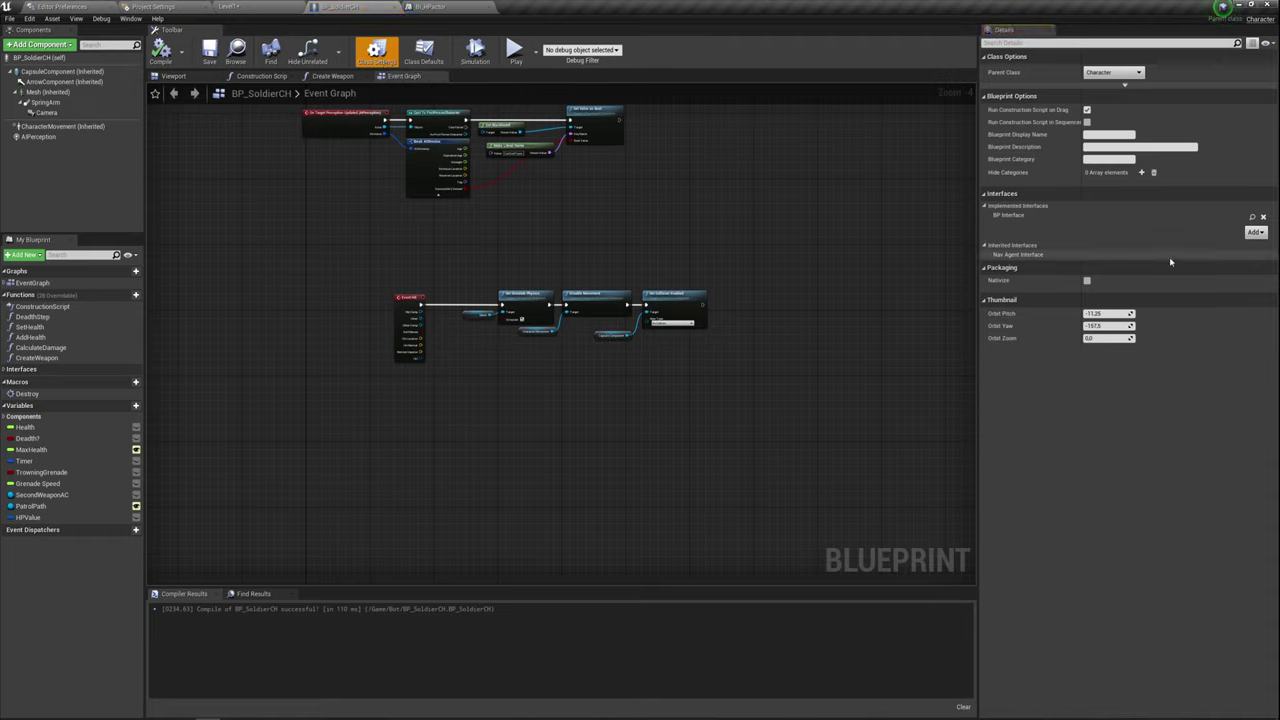
left_click(1263, 218)
left_click(663, 391)
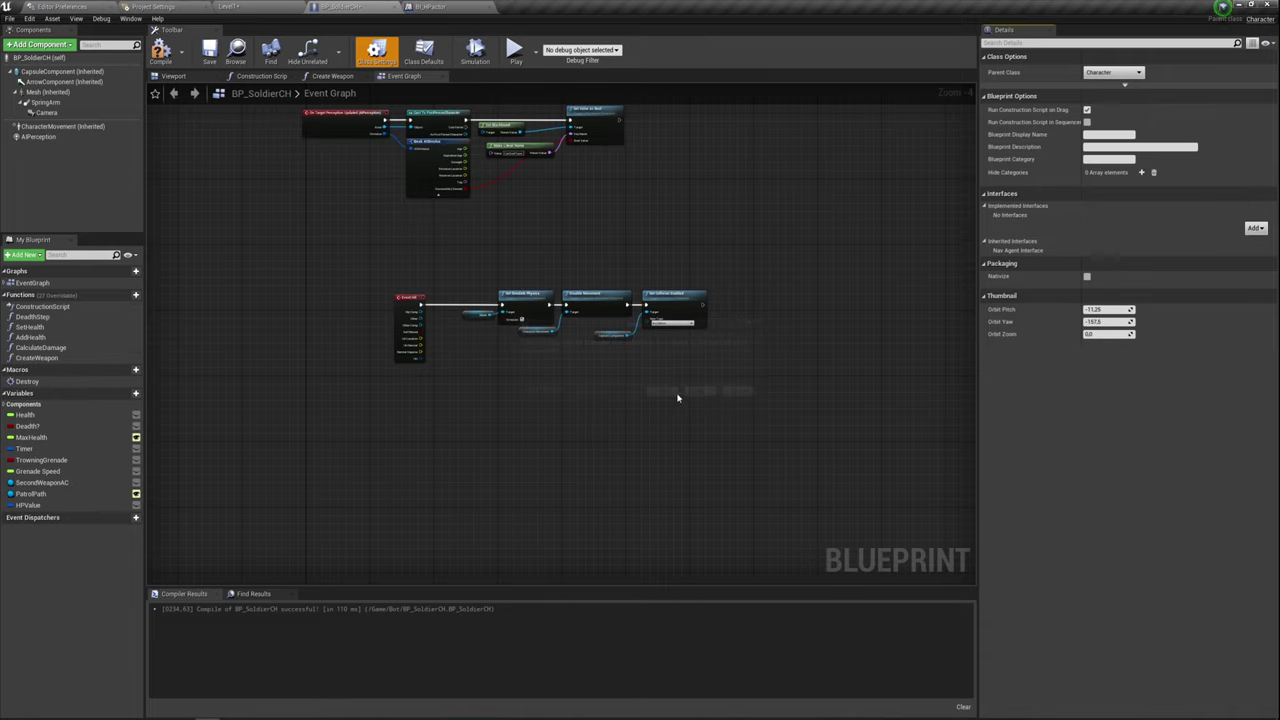
- Add BI_HPactor to Implemented Interfaces, compile, and return to Level1
left_click(1256, 228)
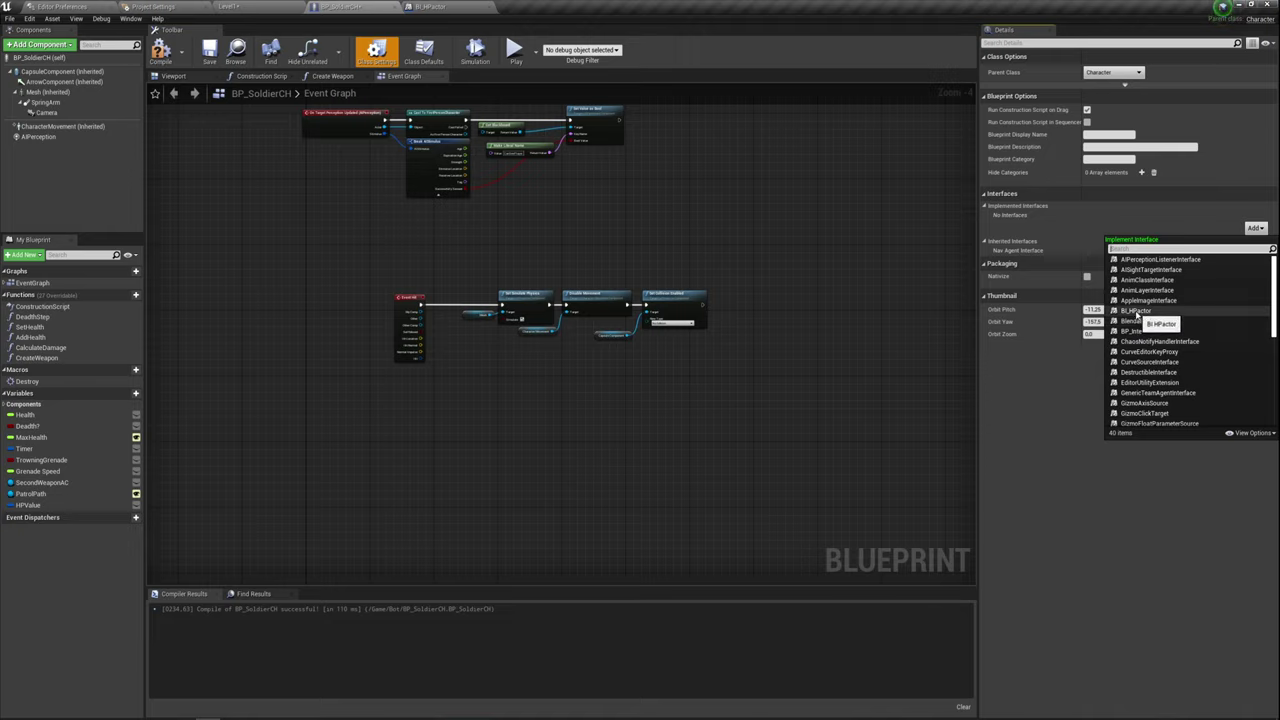
left_click(1138, 311)
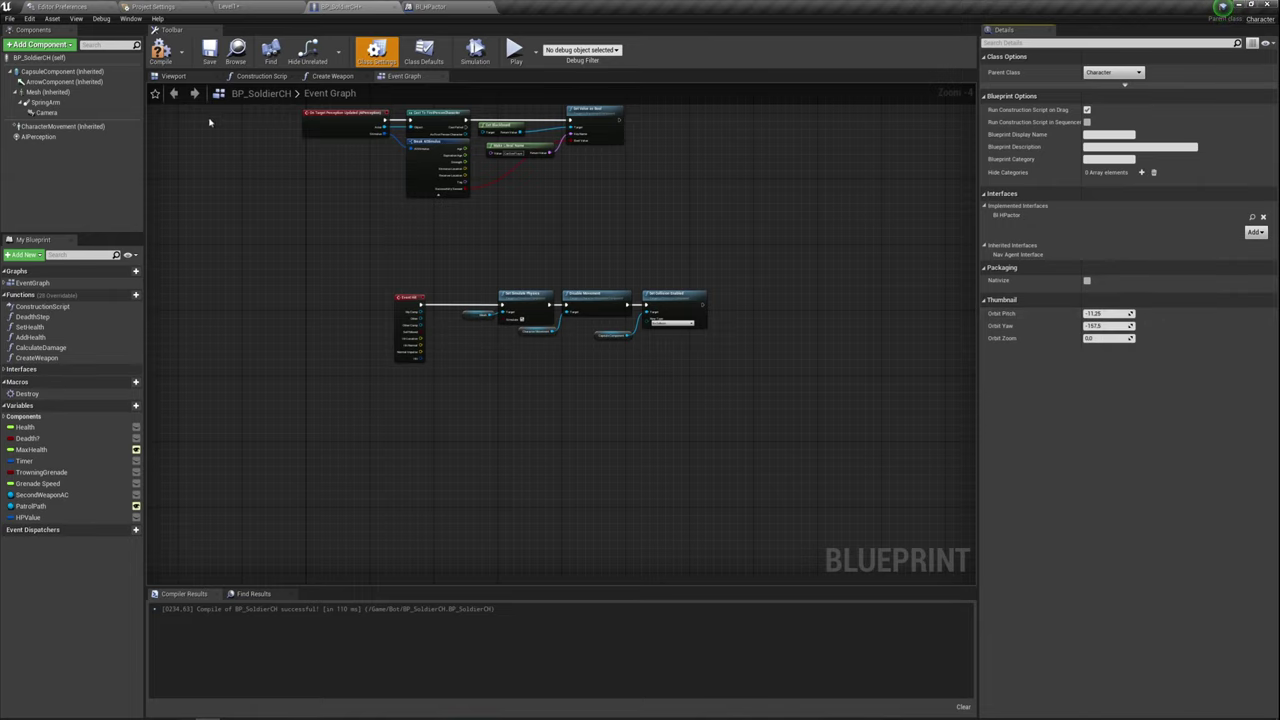
left_click(161, 52)
left_click(258, 6)
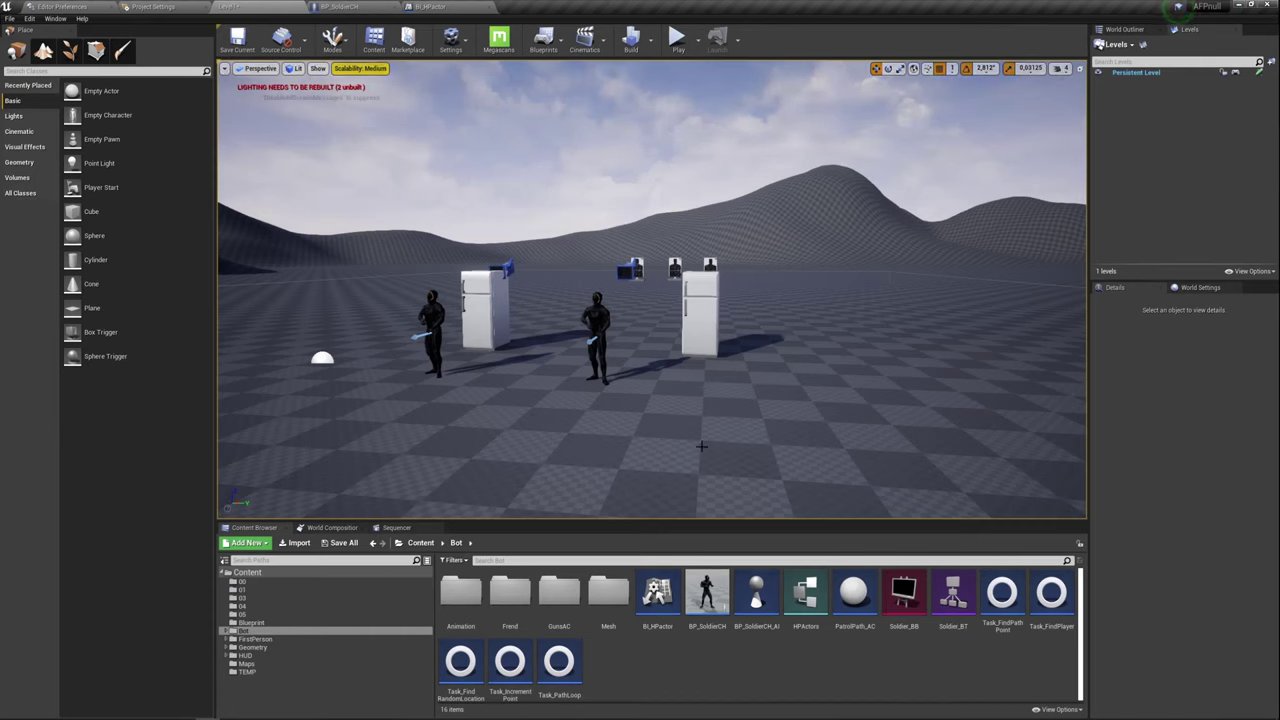
right_click_drag(596, 394, 596, 394)
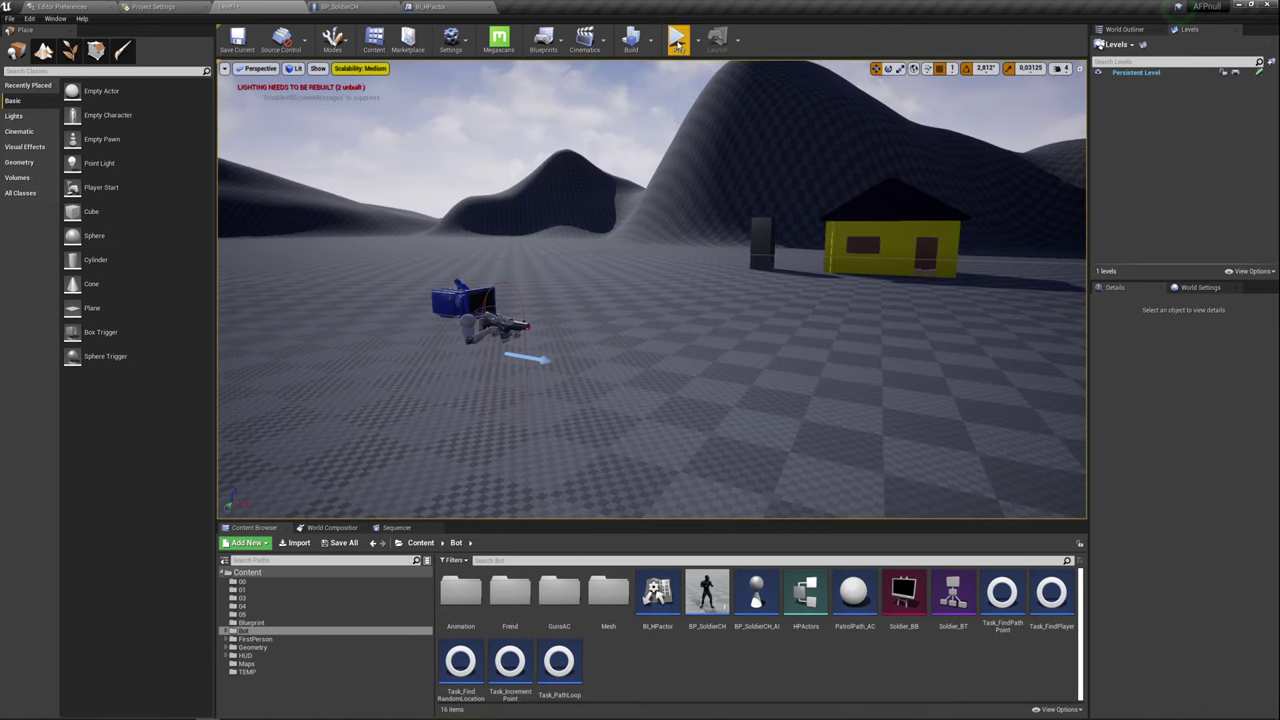
left_click(678, 38)
left_click(707, 340)
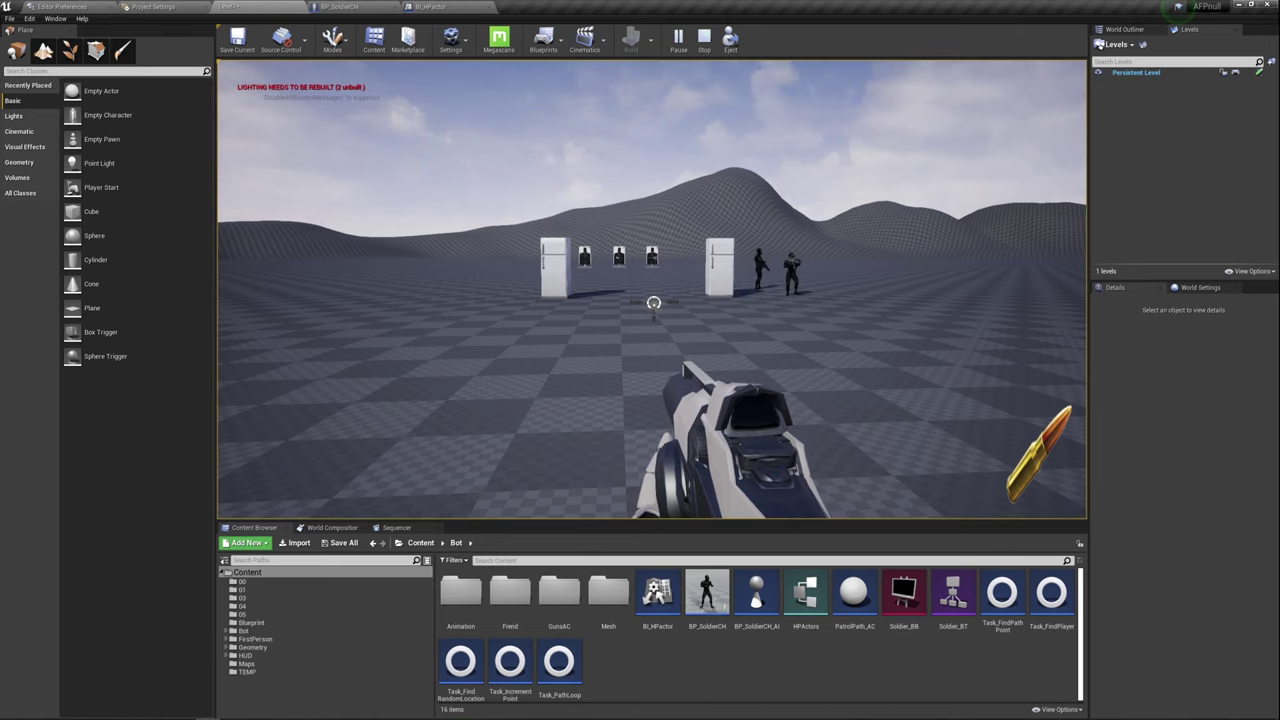
key("Escape")
left_click_drag(652, 89, 572, 265)
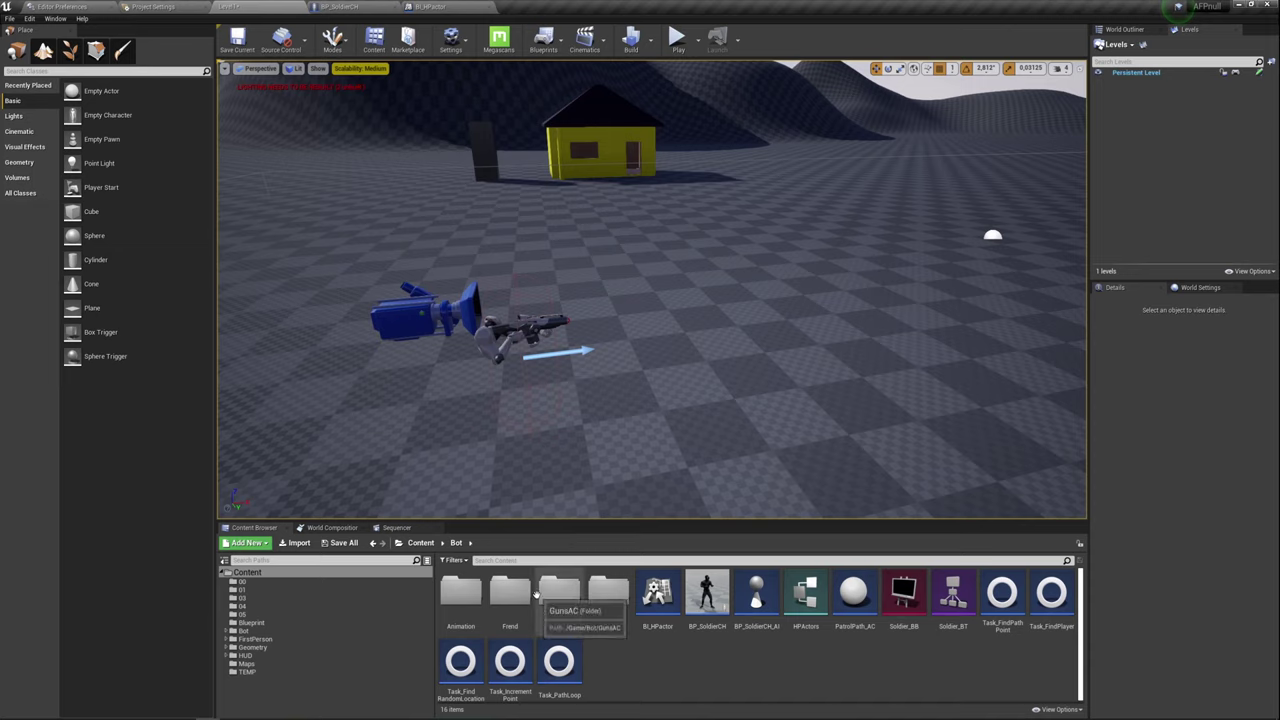
- Open the Projectile blueprint from Content > FirstPerson > Blueprints
left_click(426, 545)
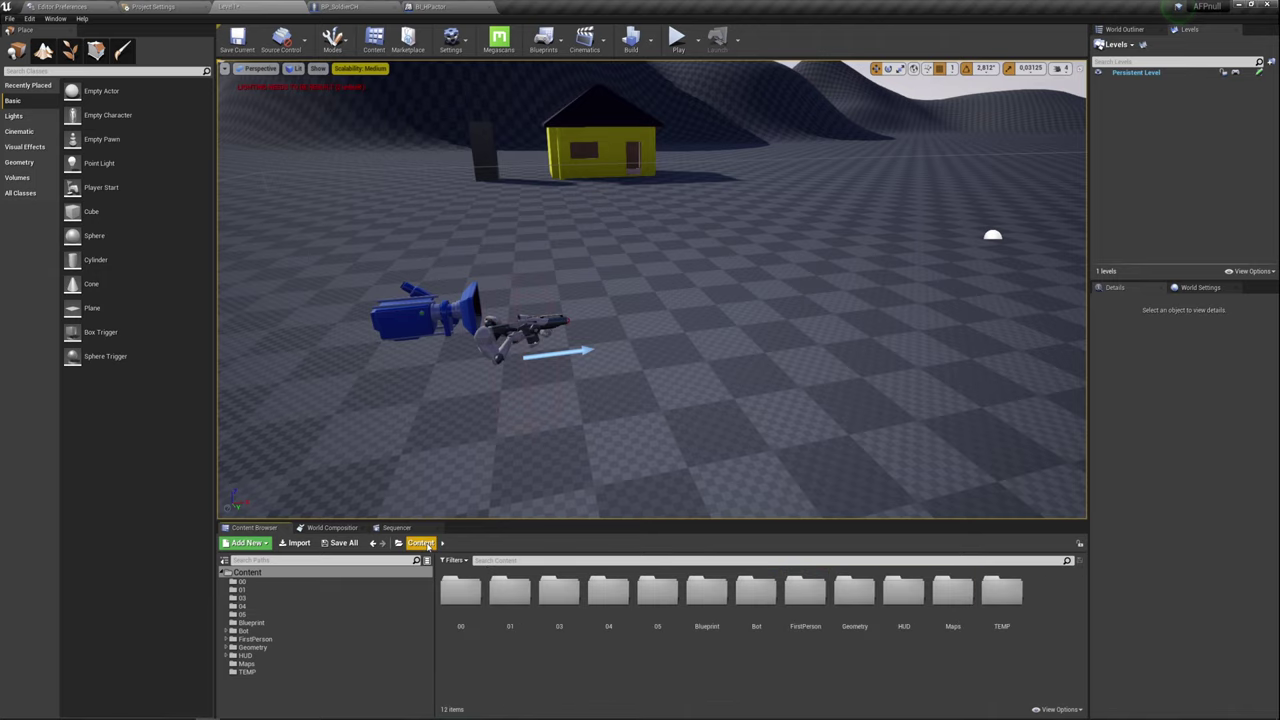
double_click(806, 600)
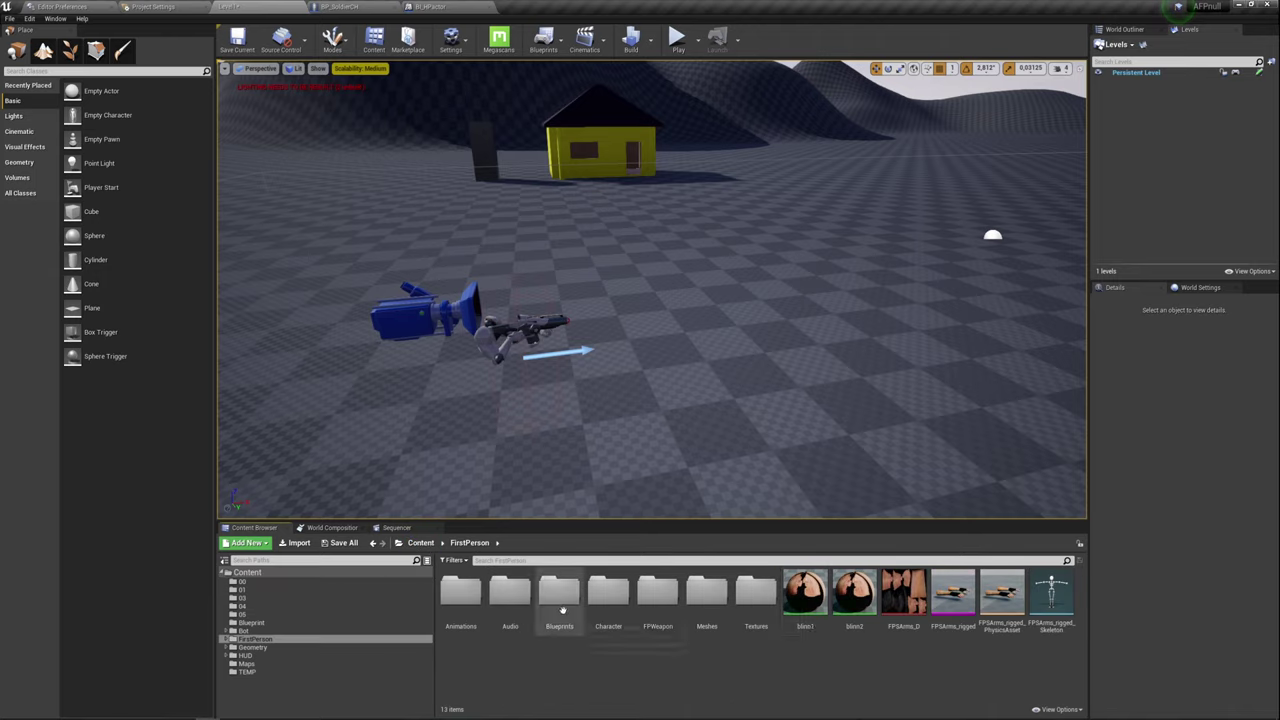
double_click(559, 592)
double_click(660, 592)
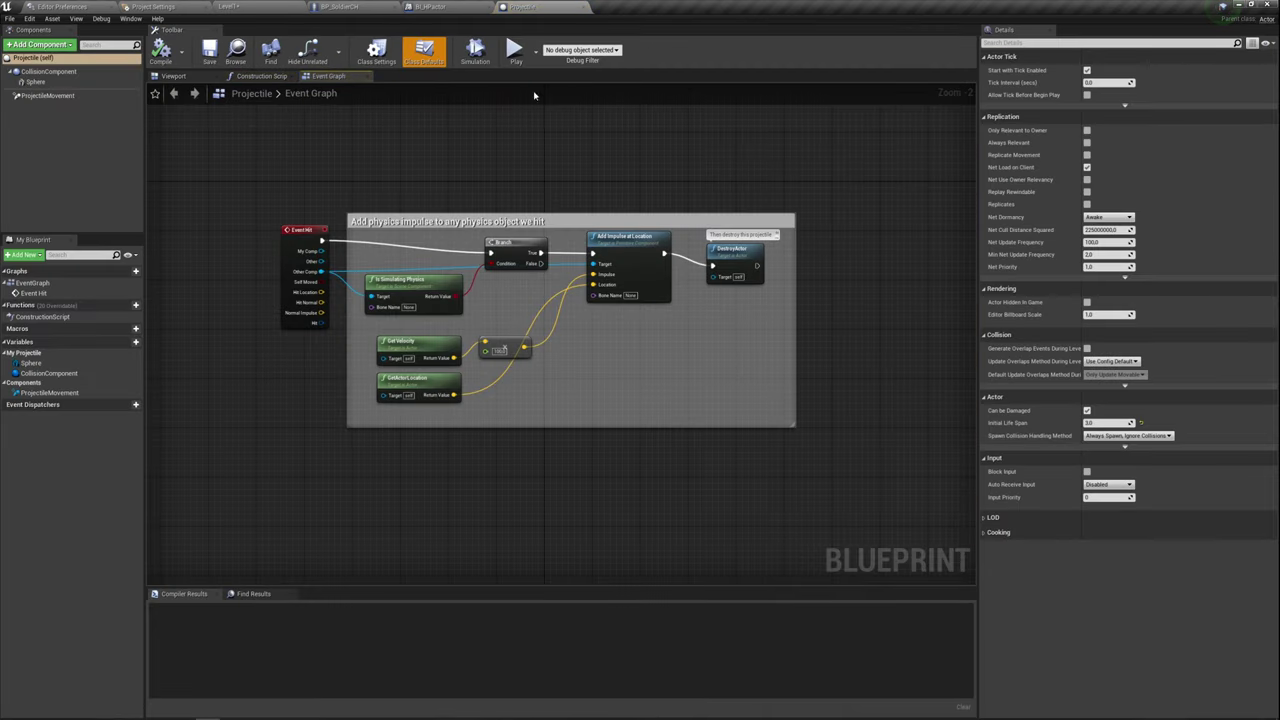
- Select CollisionComponent and add its On Component Hit event node to the Event Graph
left_click(40, 122)
left_click(68, 96)
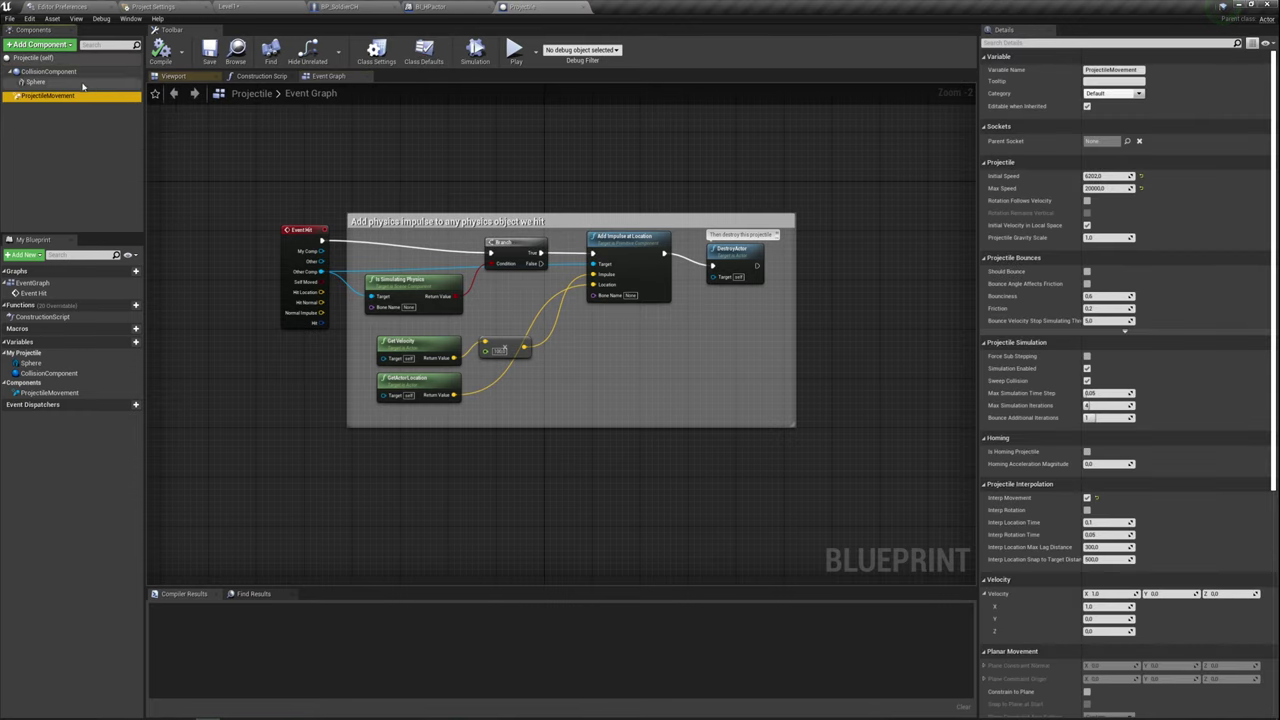
left_click(176, 95)
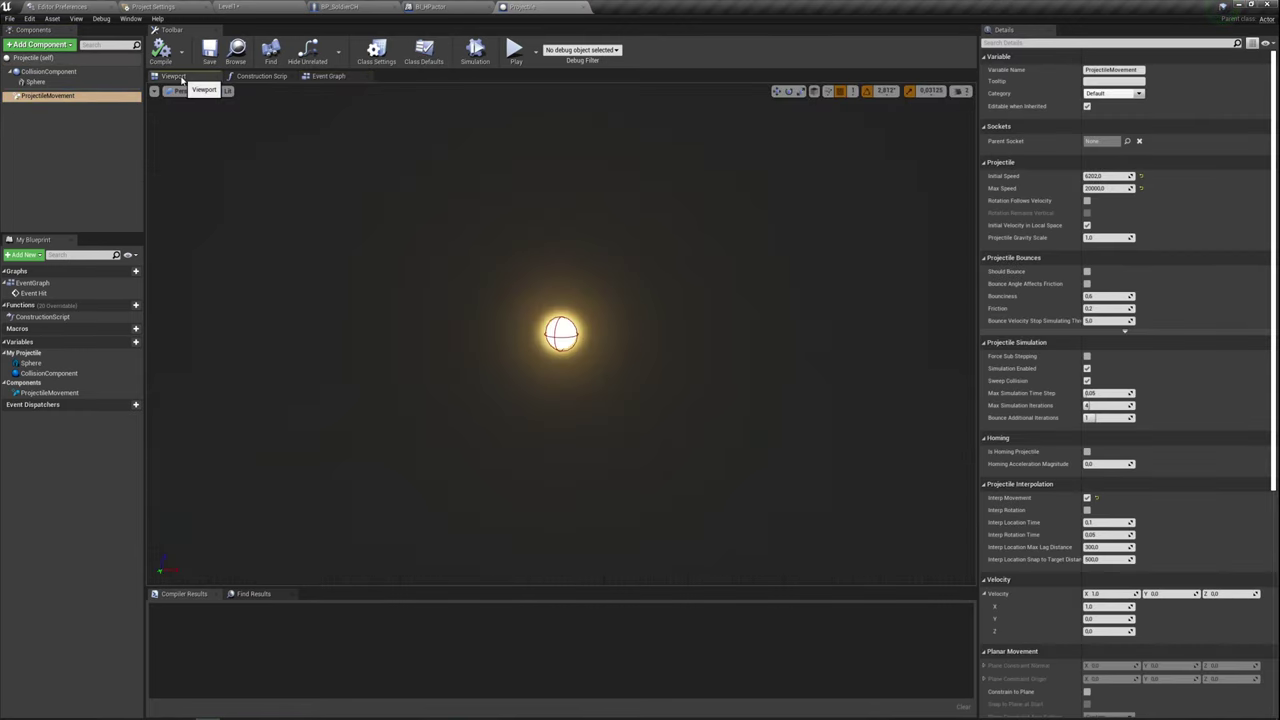
left_click_drag(451, 284, 547, 284)
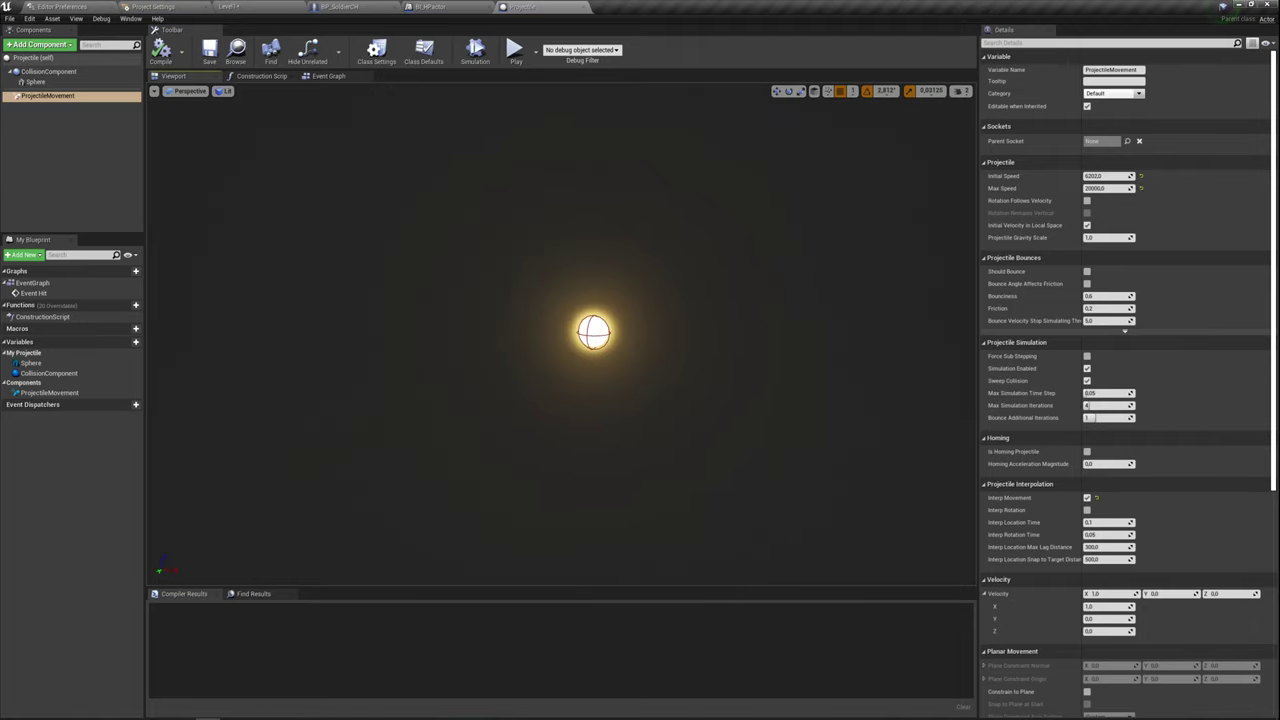
left_click(34, 82)
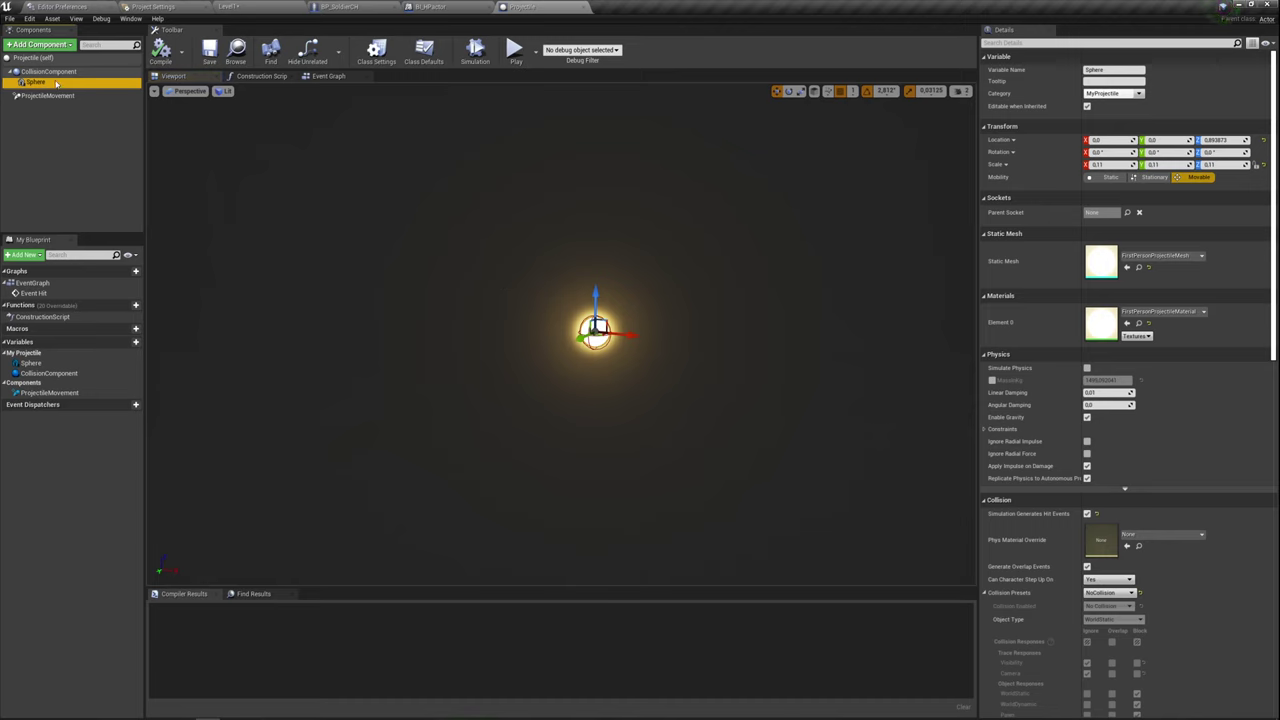
left_click(52, 72)
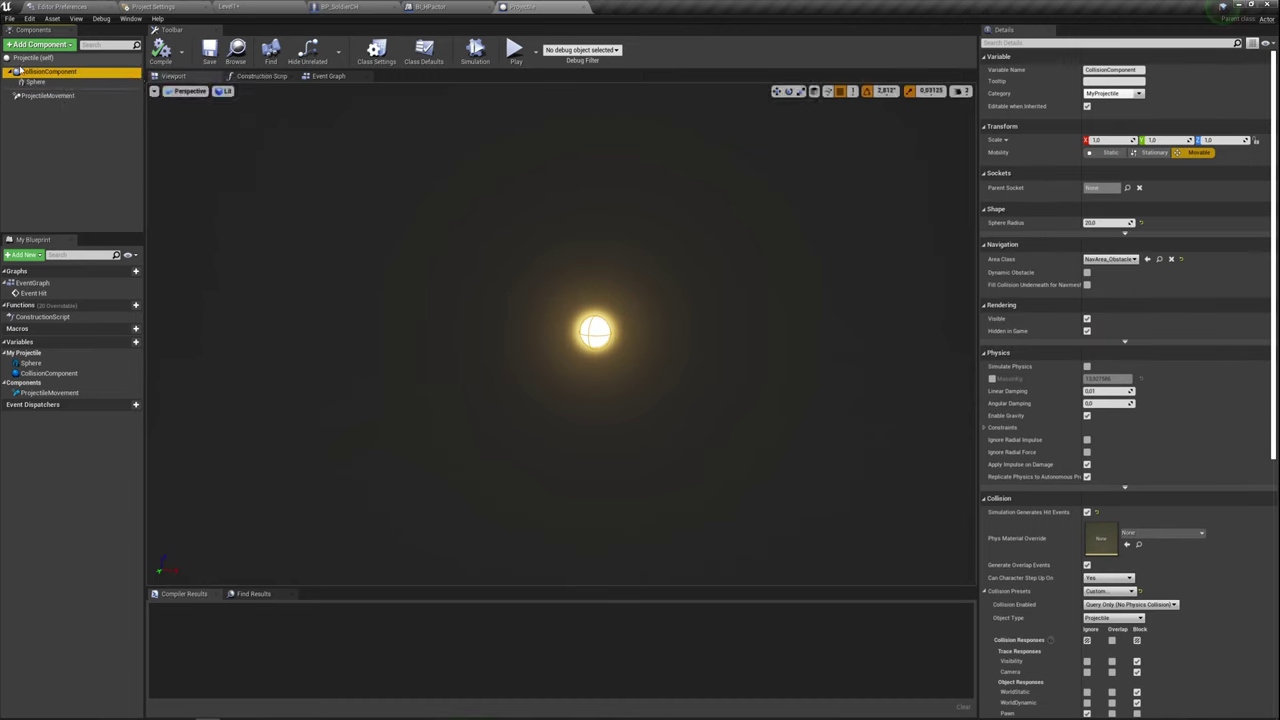
scroll(1164, 363, "down", 5)
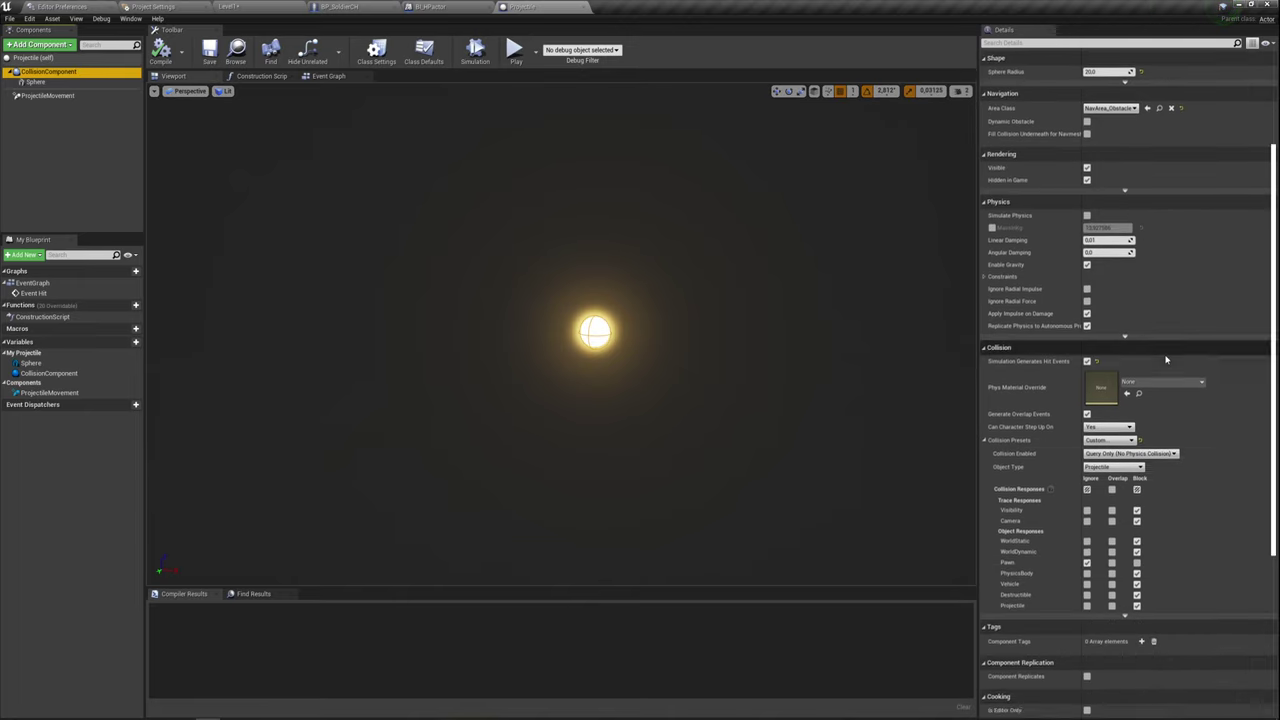
scroll(1164, 363, "down", 5)
scroll(1164, 363, "down", 2)
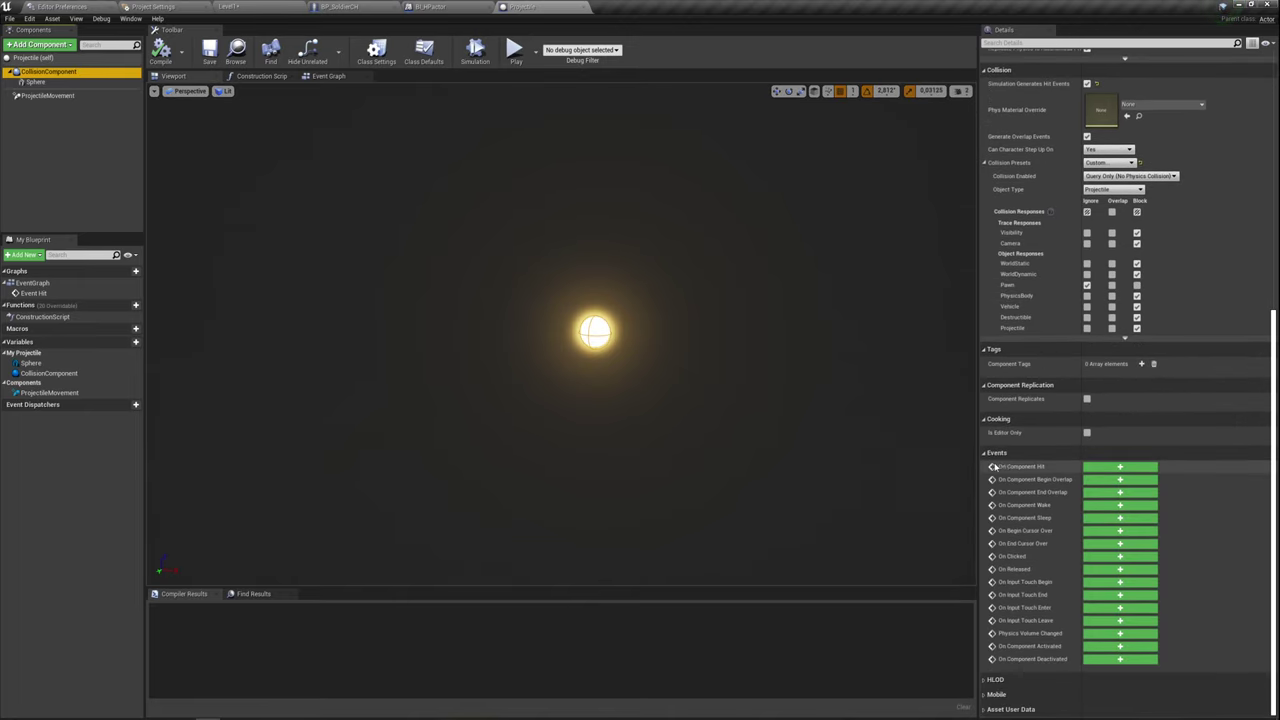
left_click(1115, 467)
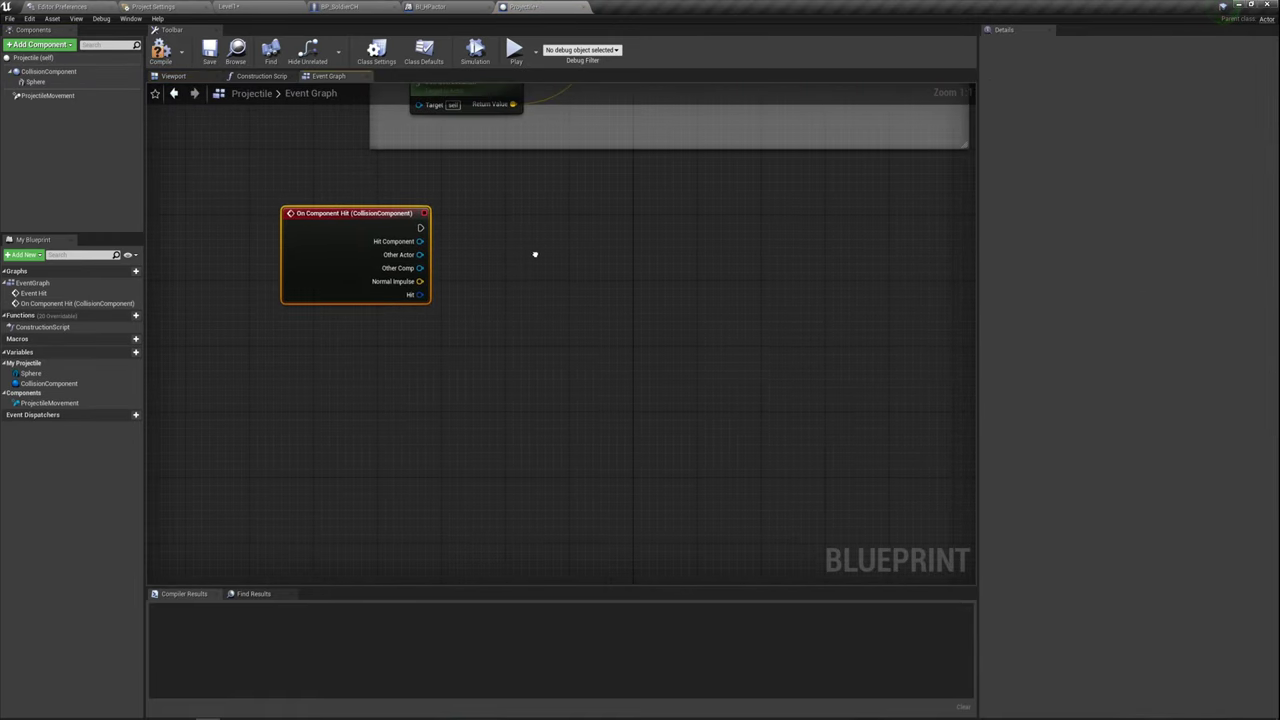
scroll(566, 351, "down", 3)
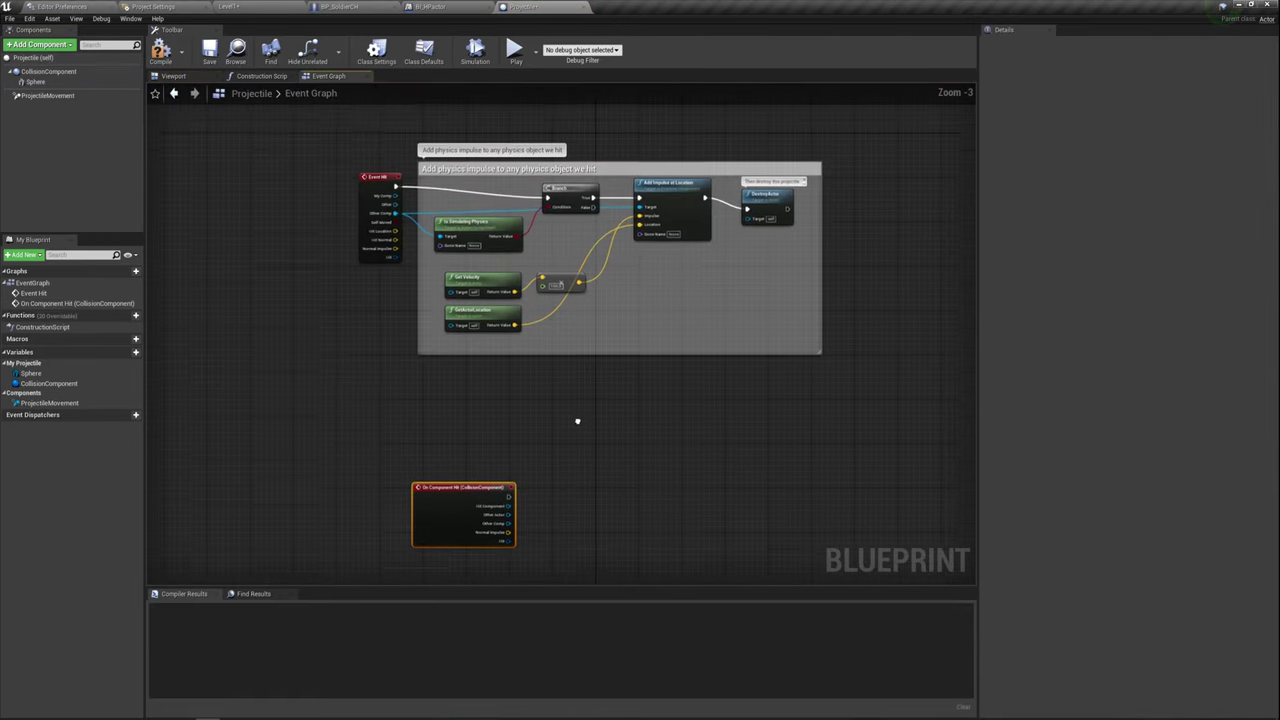
mouse_move(577, 429)
right_mouse_down()
mouse_move(563, 282)
mouse_move(543, 263)
right_mouse_up()
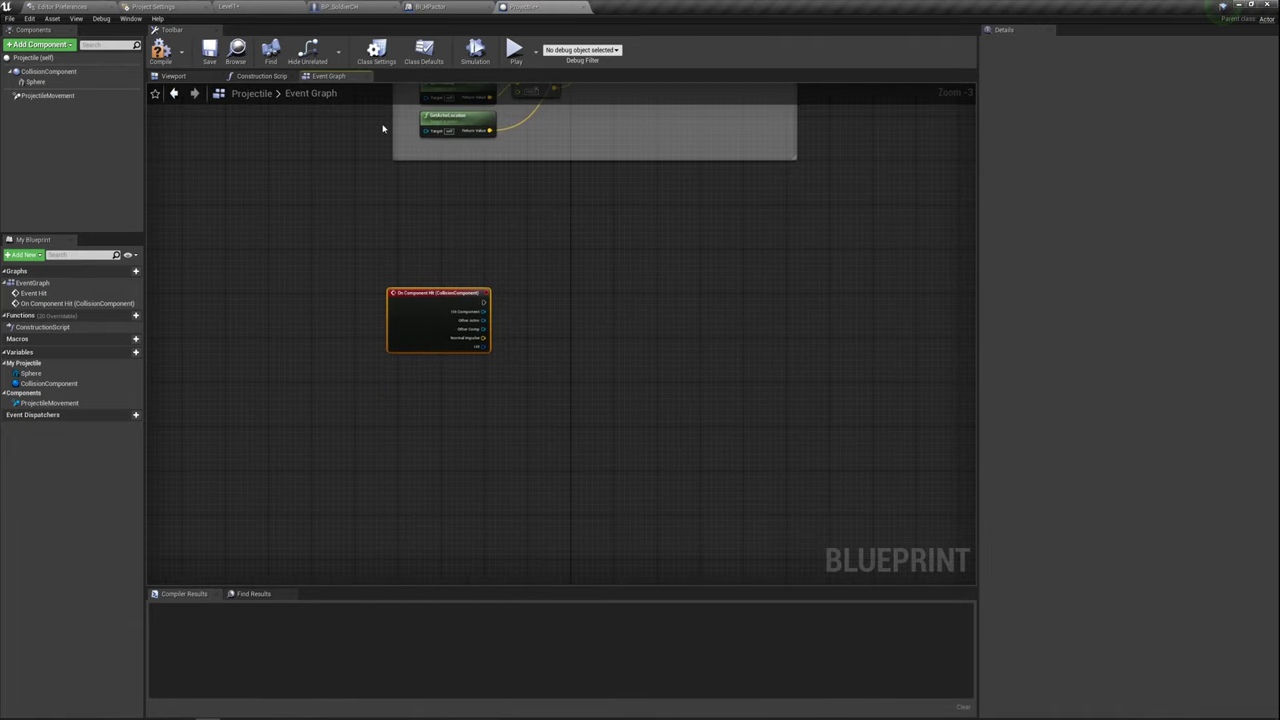
- Add BI_HPactor under Implemented Interfaces in the Projectile's Class Settings and compile
left_click(385, 60)
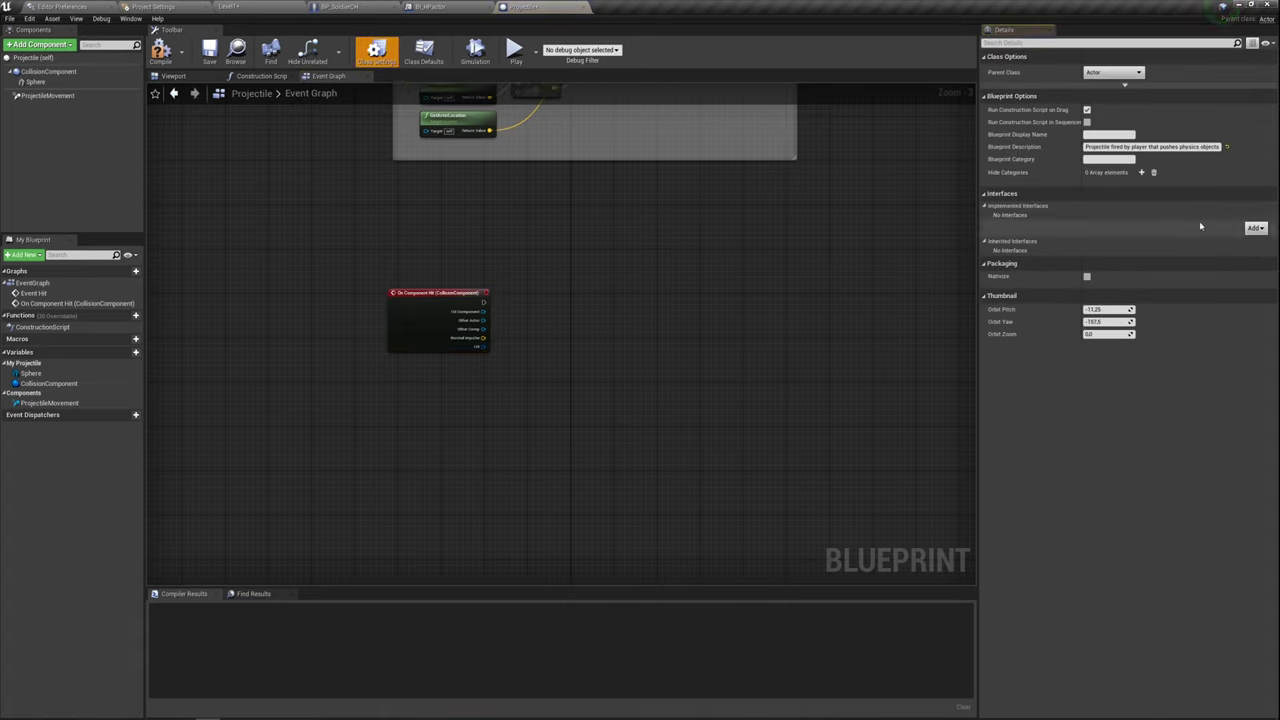
left_click(1256, 228)
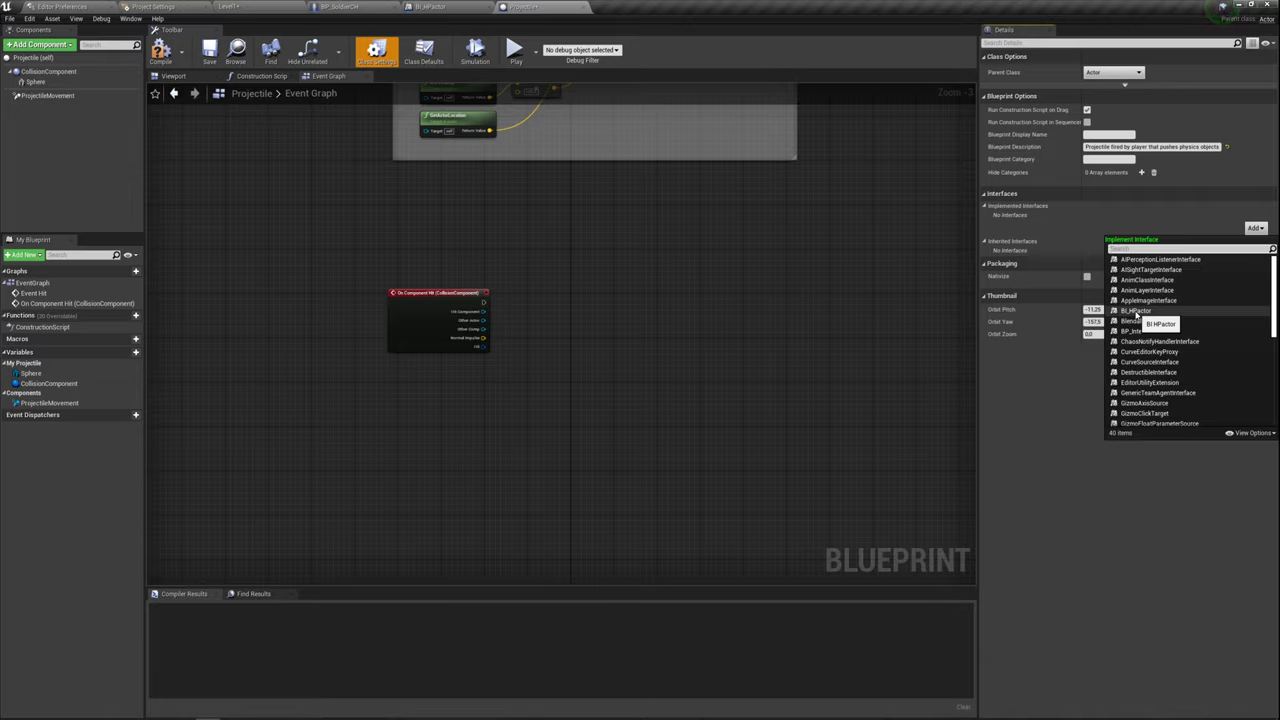
left_click(1136, 311)
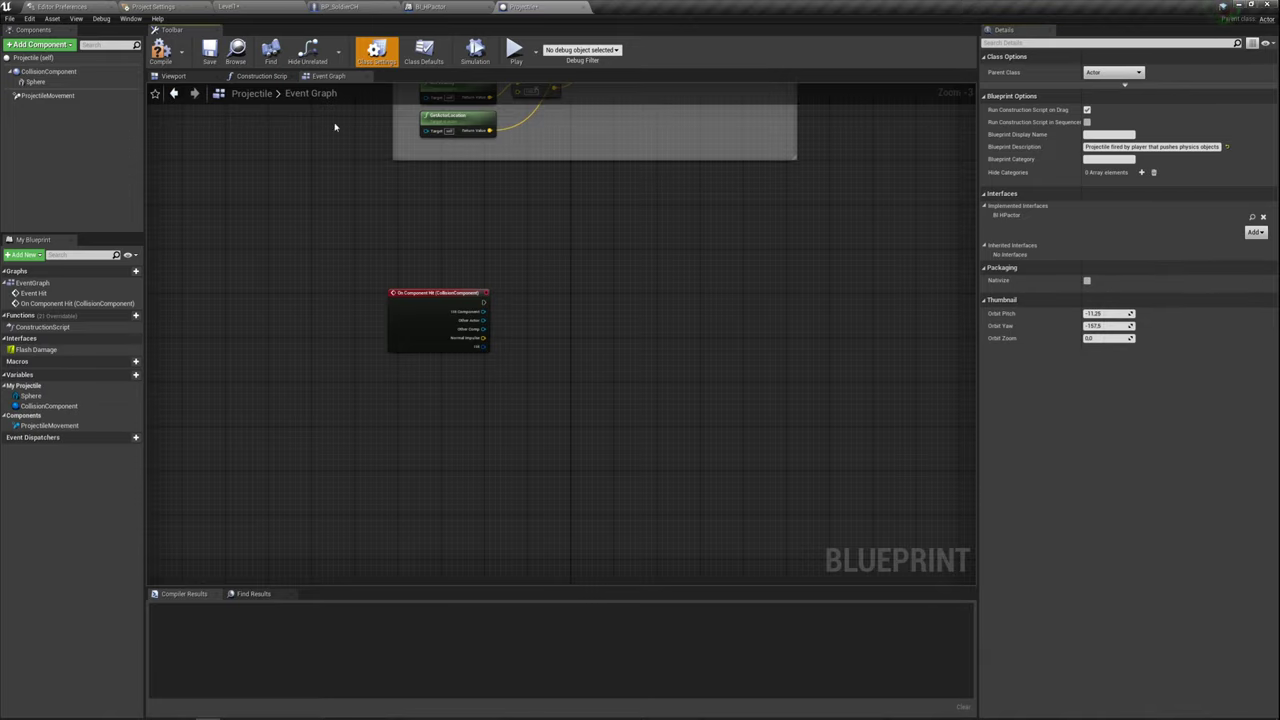
left_click(162, 52)
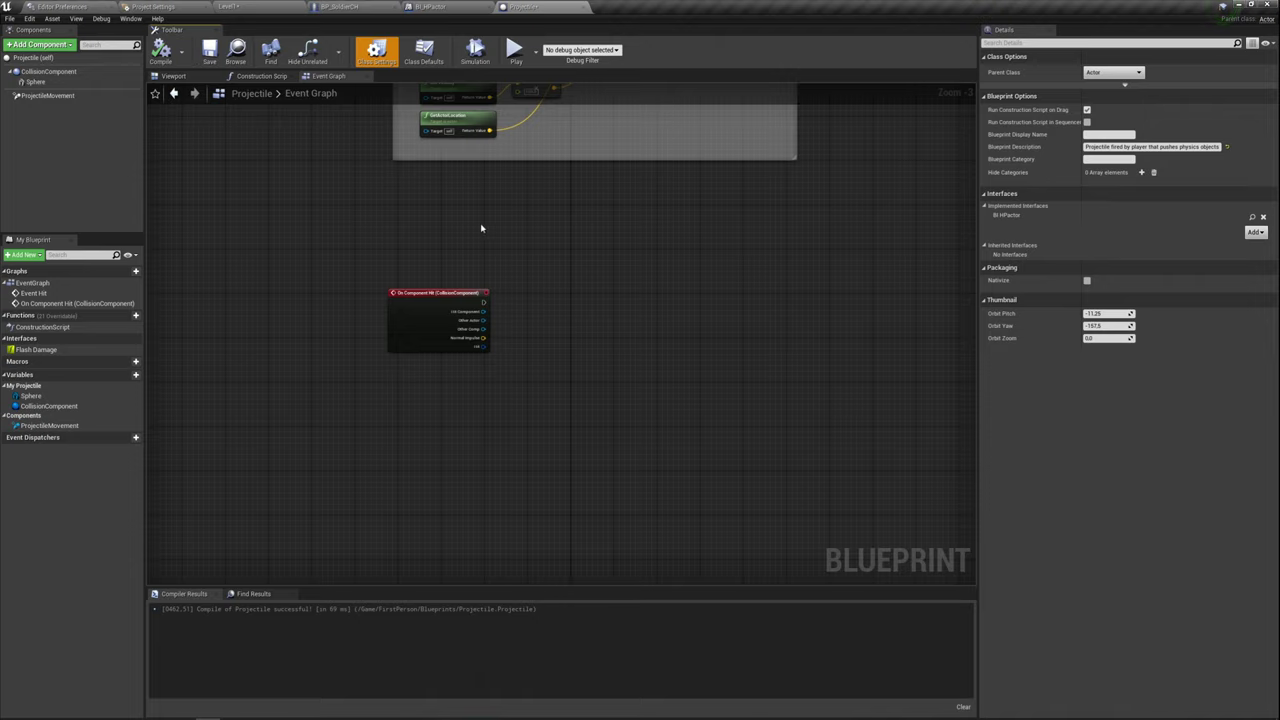
right_click_drag(491, 277, 469, 260)
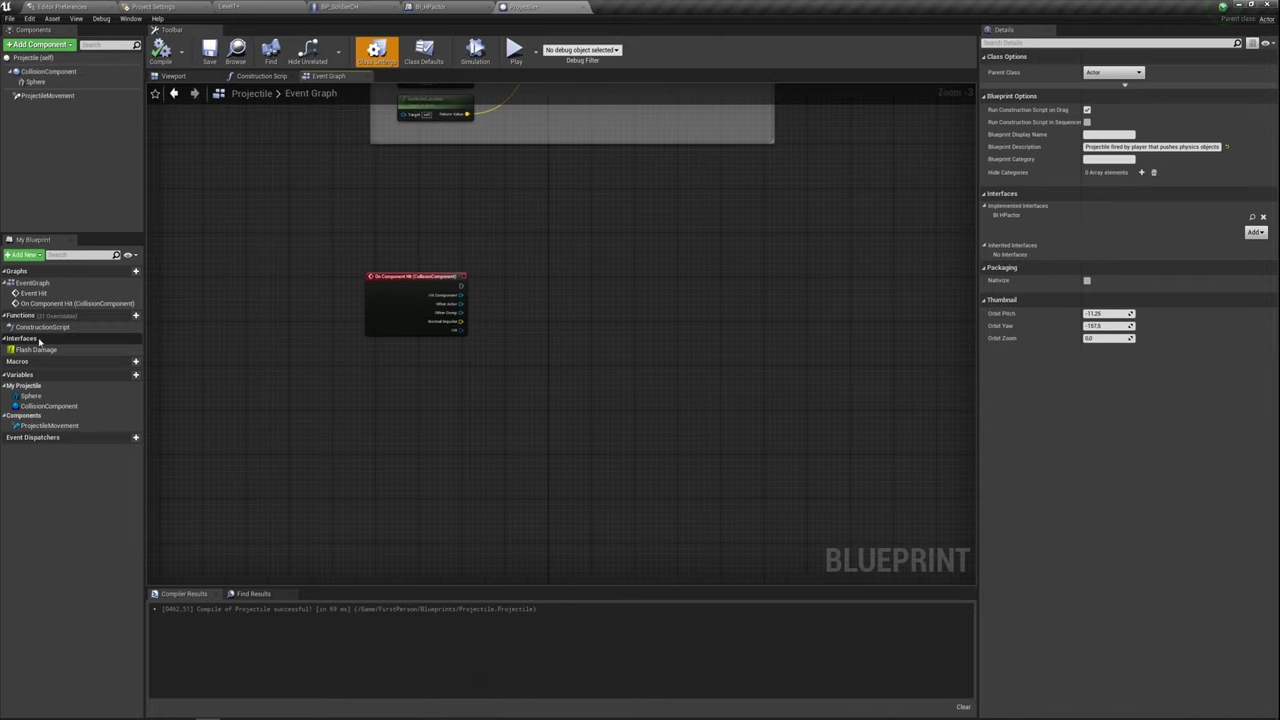
mouse_move(45, 355)
left_mouse_down()
mouse_move(538, 296)
mouse_move(532, 313)
left_mouse_up()
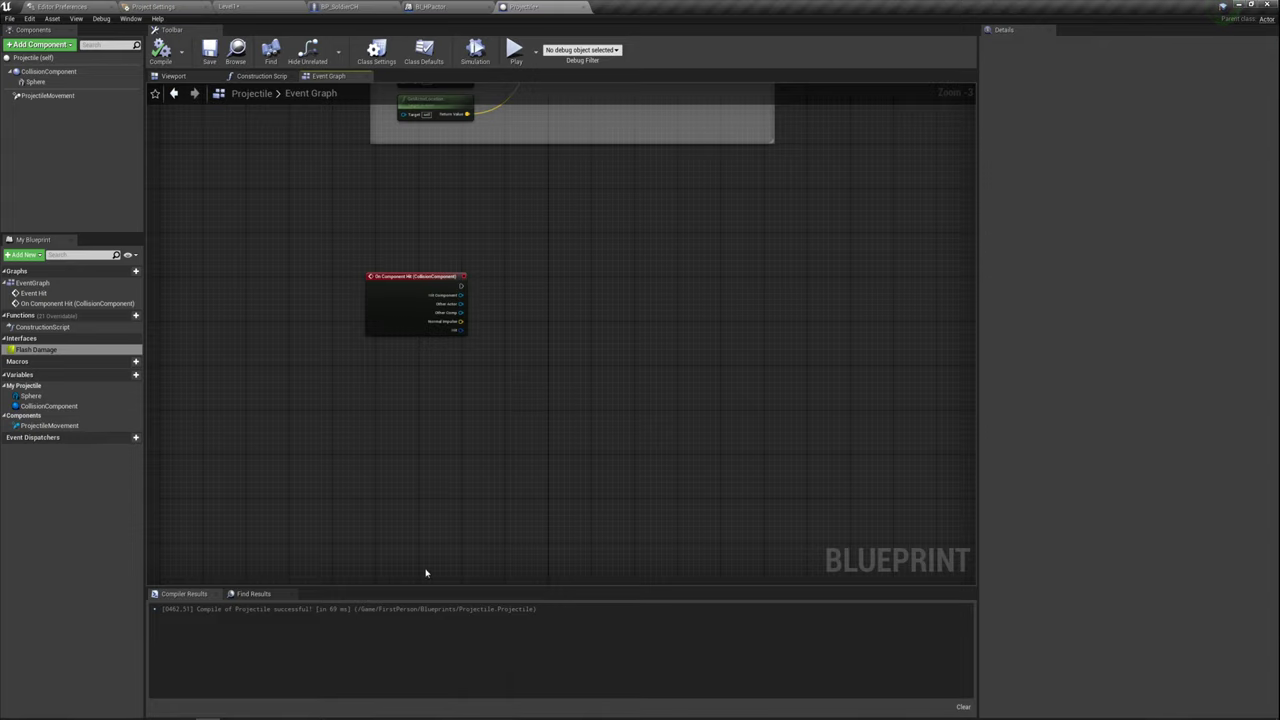
right_click_drag(419, 428, 427, 353)
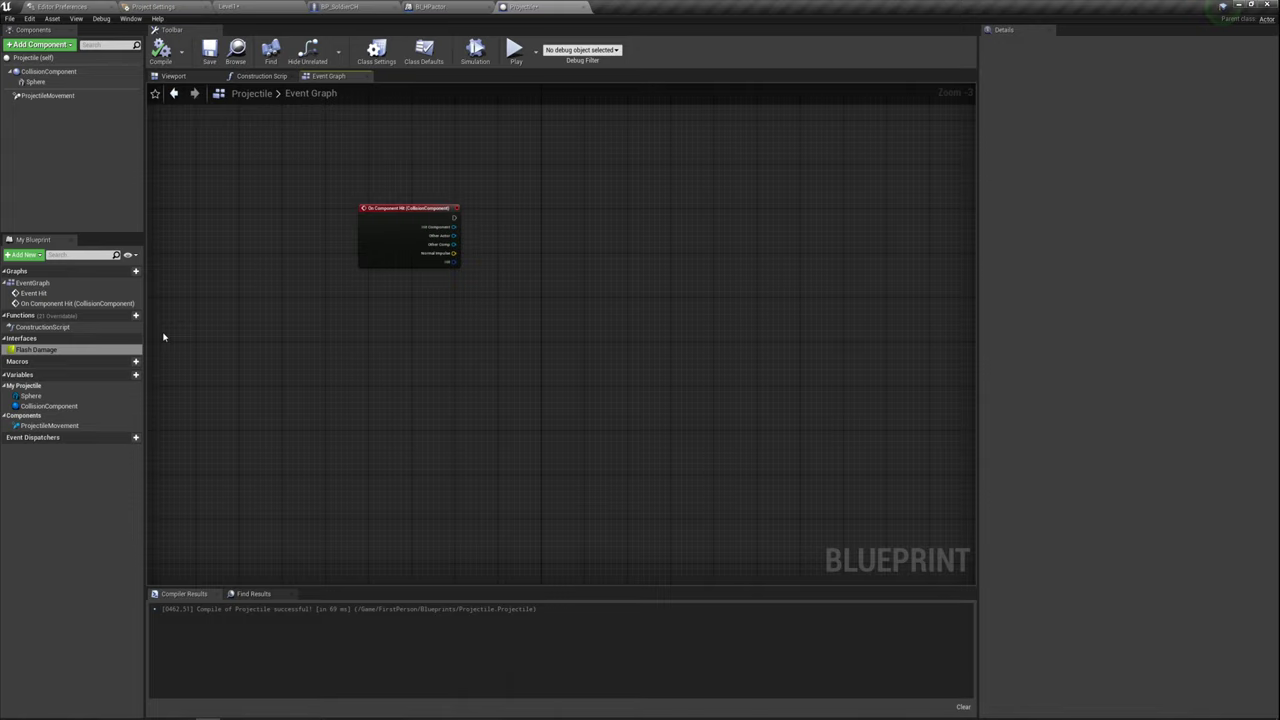
- Add a Flash Damage (Interface Call) node using a 'flas' search
right_click(395, 332)
left_click(417, 309)
right_click(422, 351)
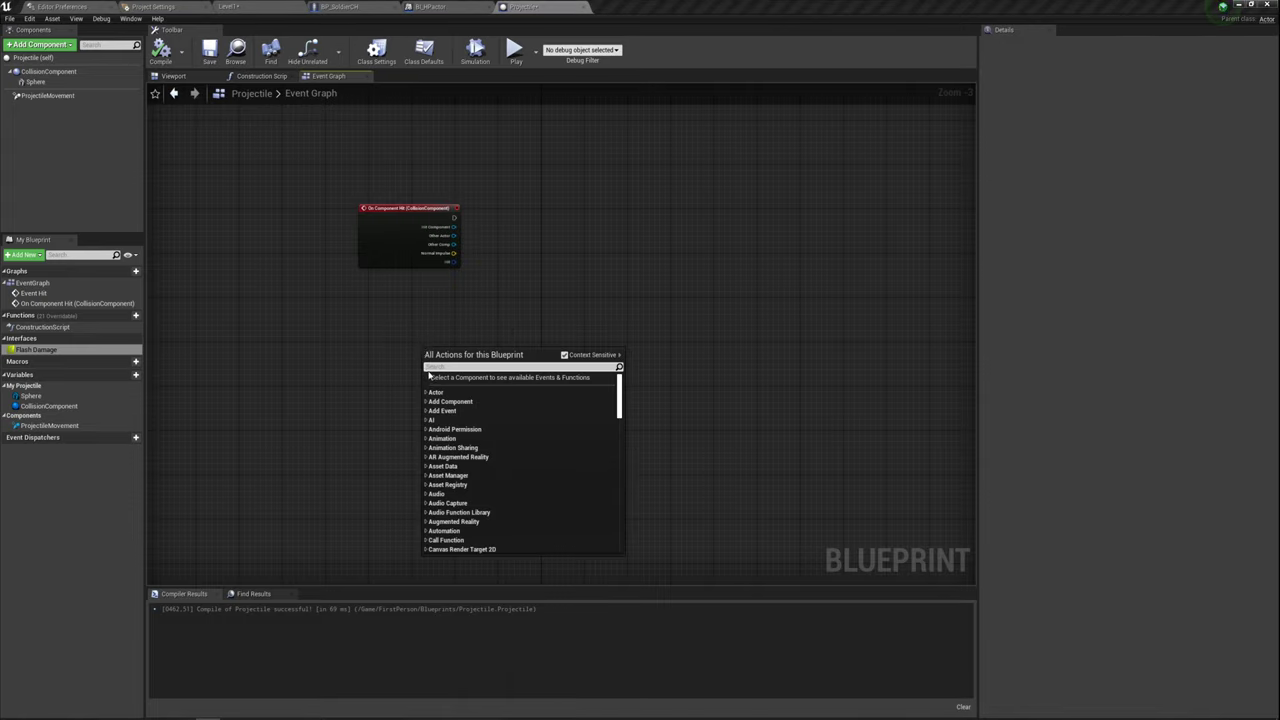
type("flas")
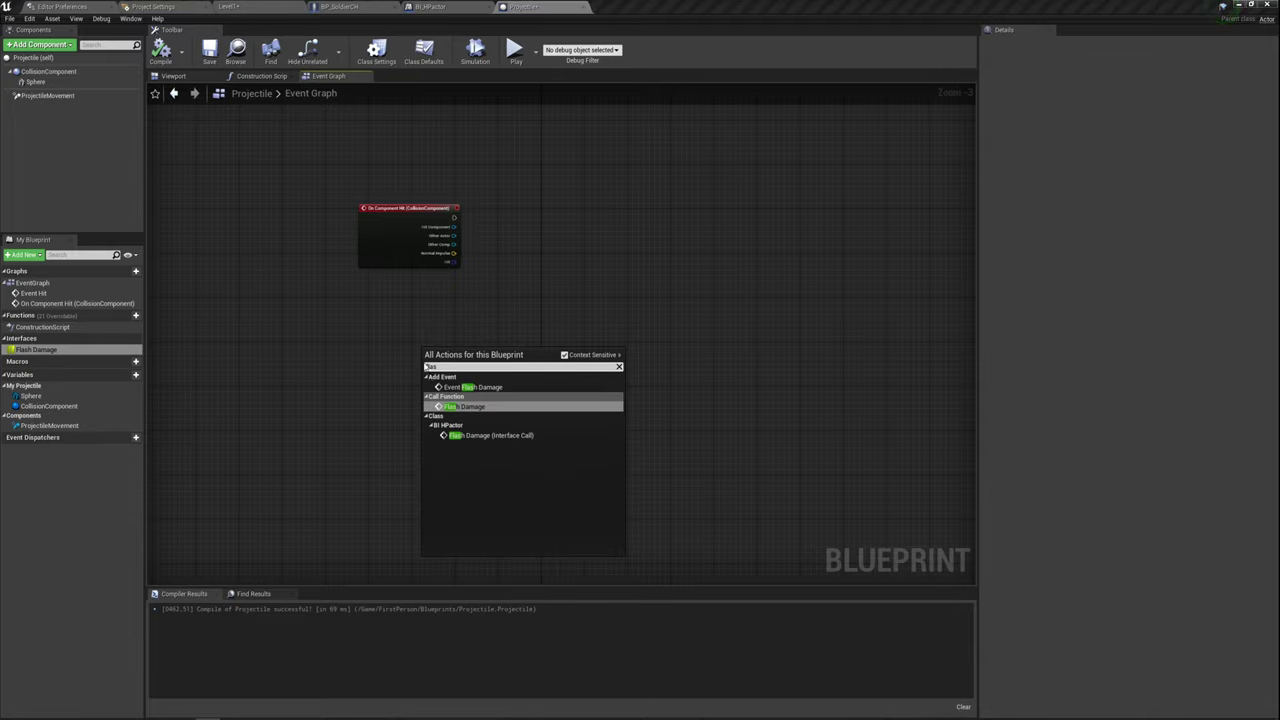
left_click(490, 436)
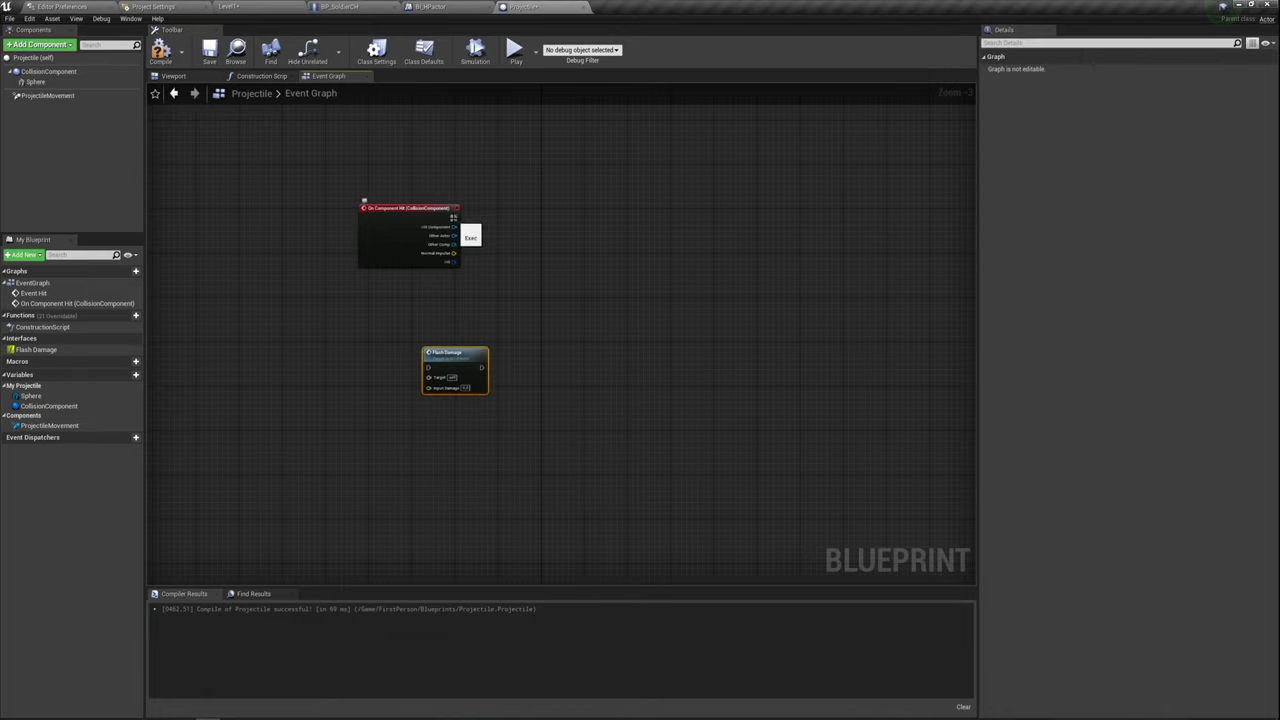
- Wire On Component Hit's execution into Flash Damage and place the node beside the event
mouse_move(440, 363)
left_mouse_down()
mouse_move(516, 202)
mouse_move(521, 214)
left_mouse_up()
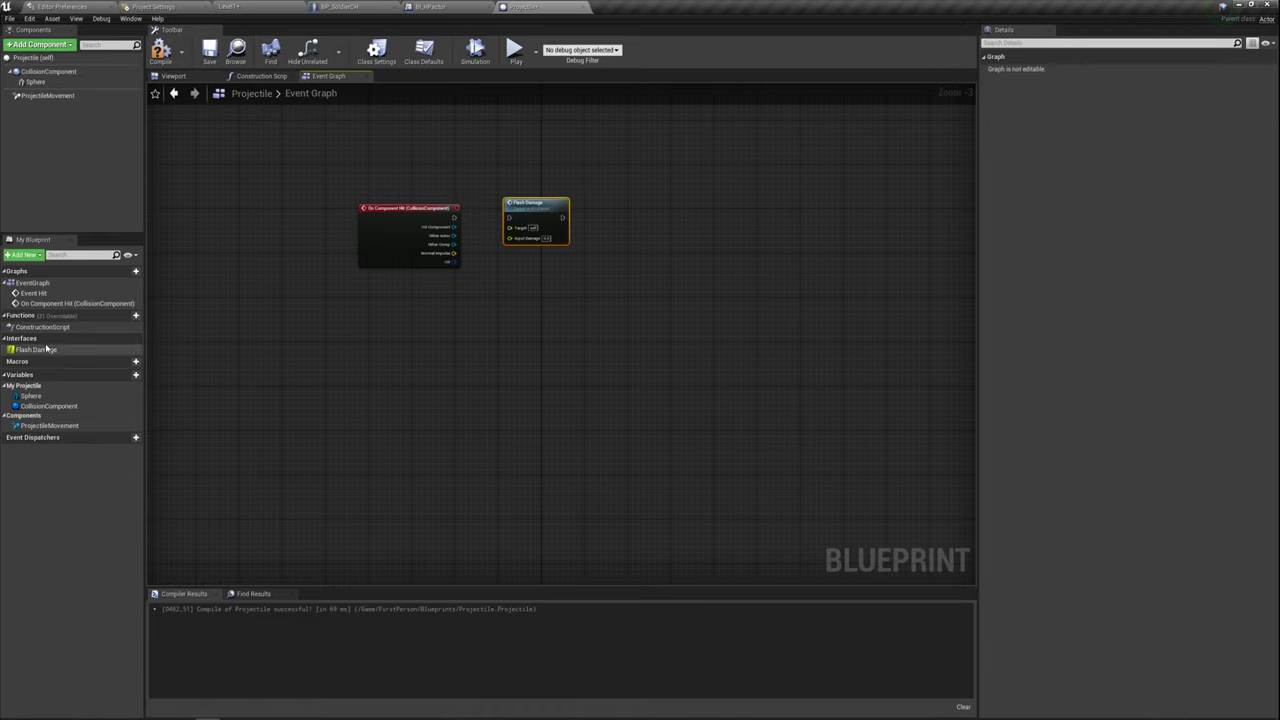
left_click_drag(454, 217, 643, 190)
scroll(517, 244, "up", 3)
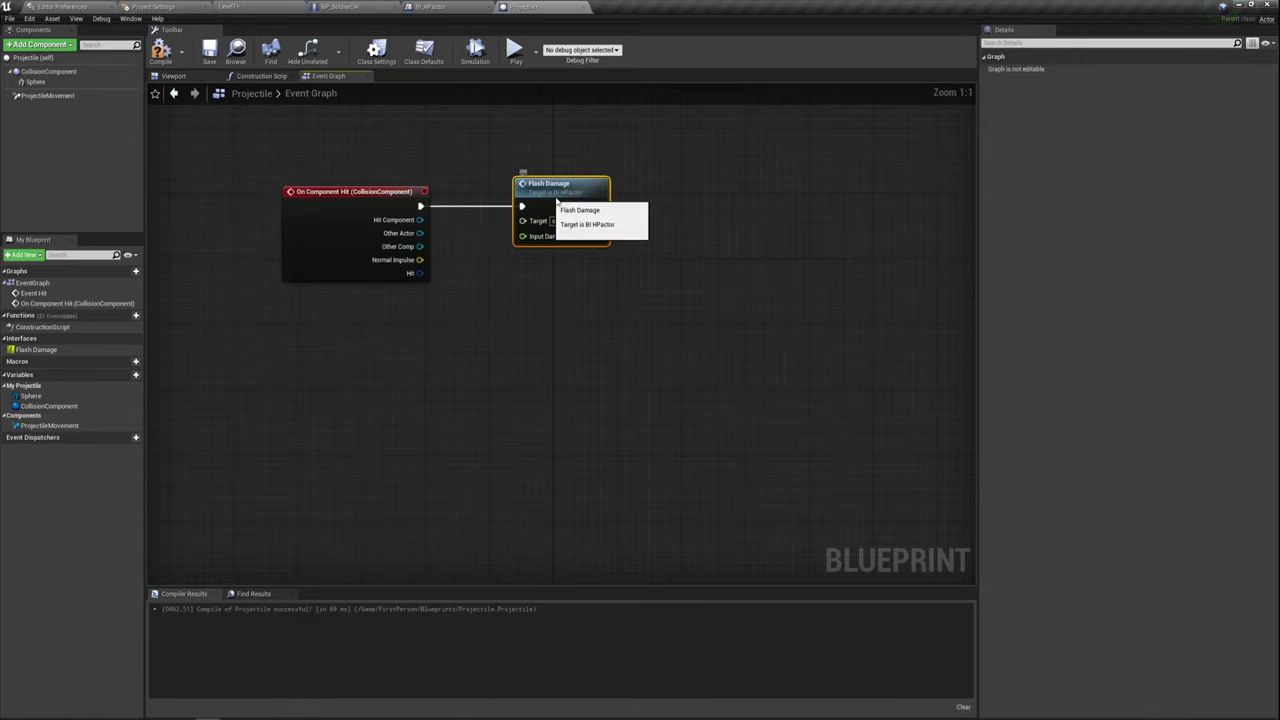
left_click_drag(583, 139, 767, 322)
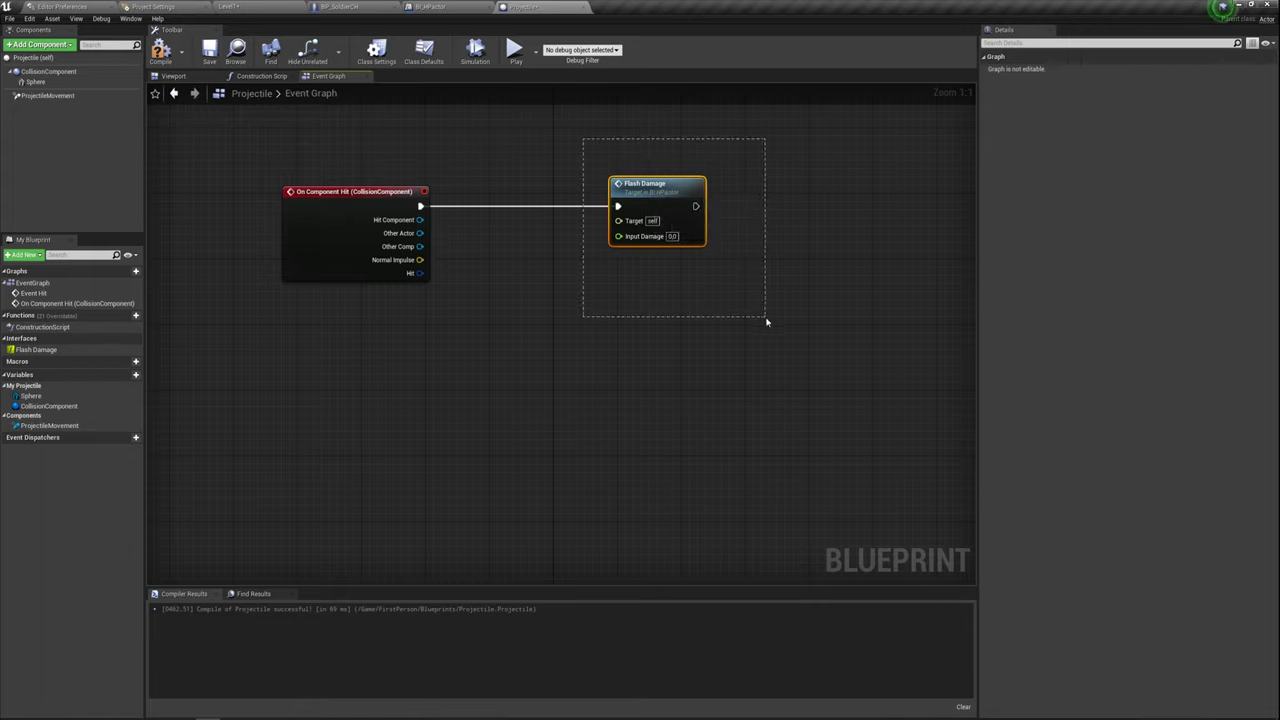
left_click(703, 297)
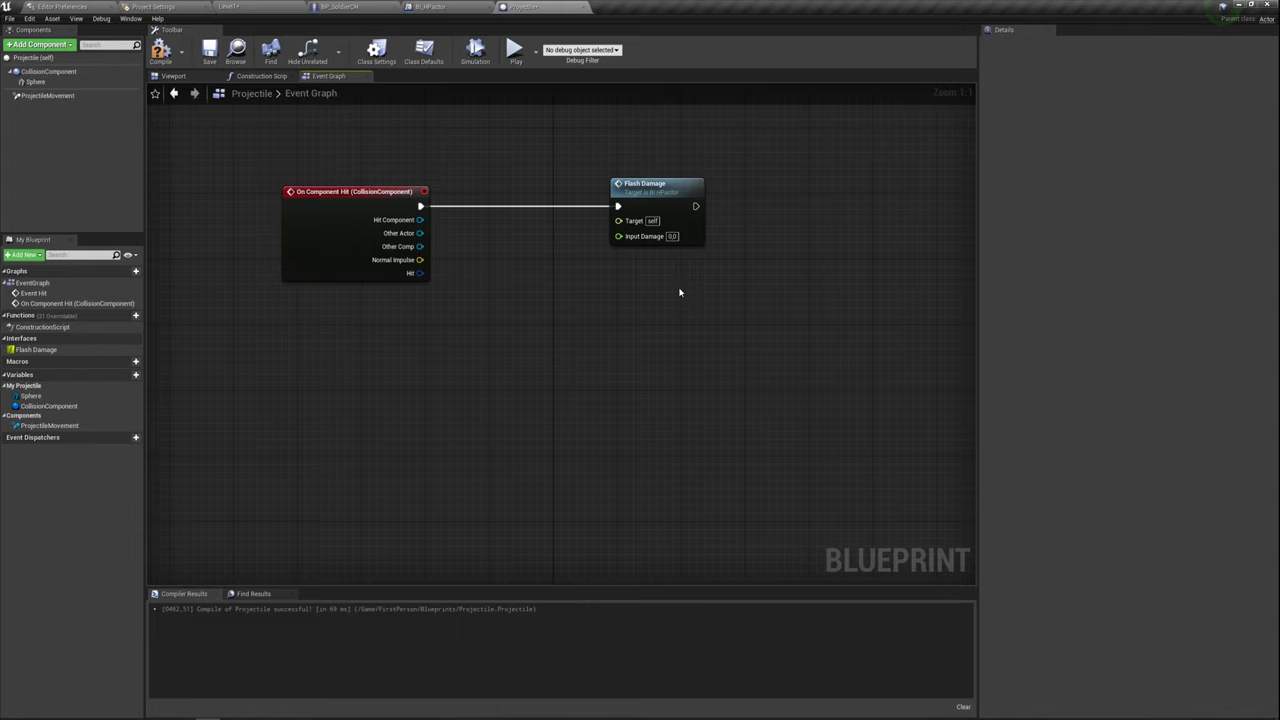
- Add a DestroyActor node after Flash Damage's execution output via a 'dest' search
right_click_drag(637, 284, 609, 318)
left_click_drag(293, 163, 270, 224)
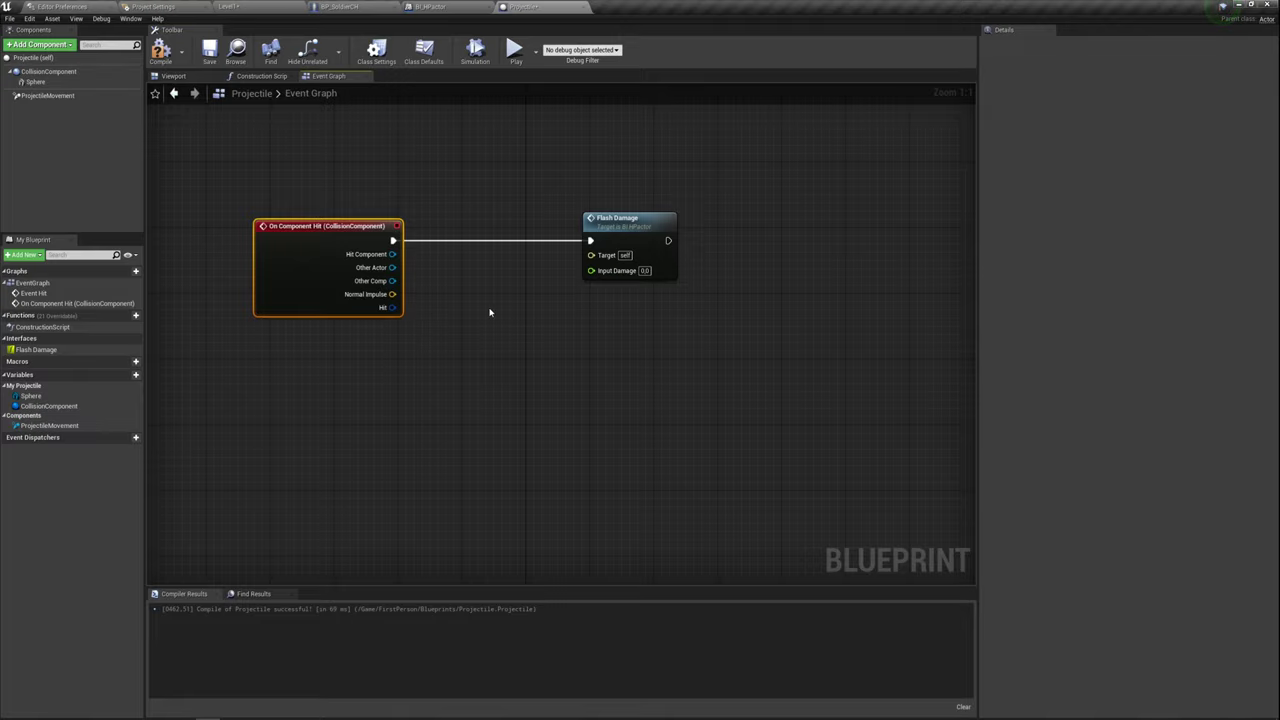
left_click_drag(570, 166, 904, 324)
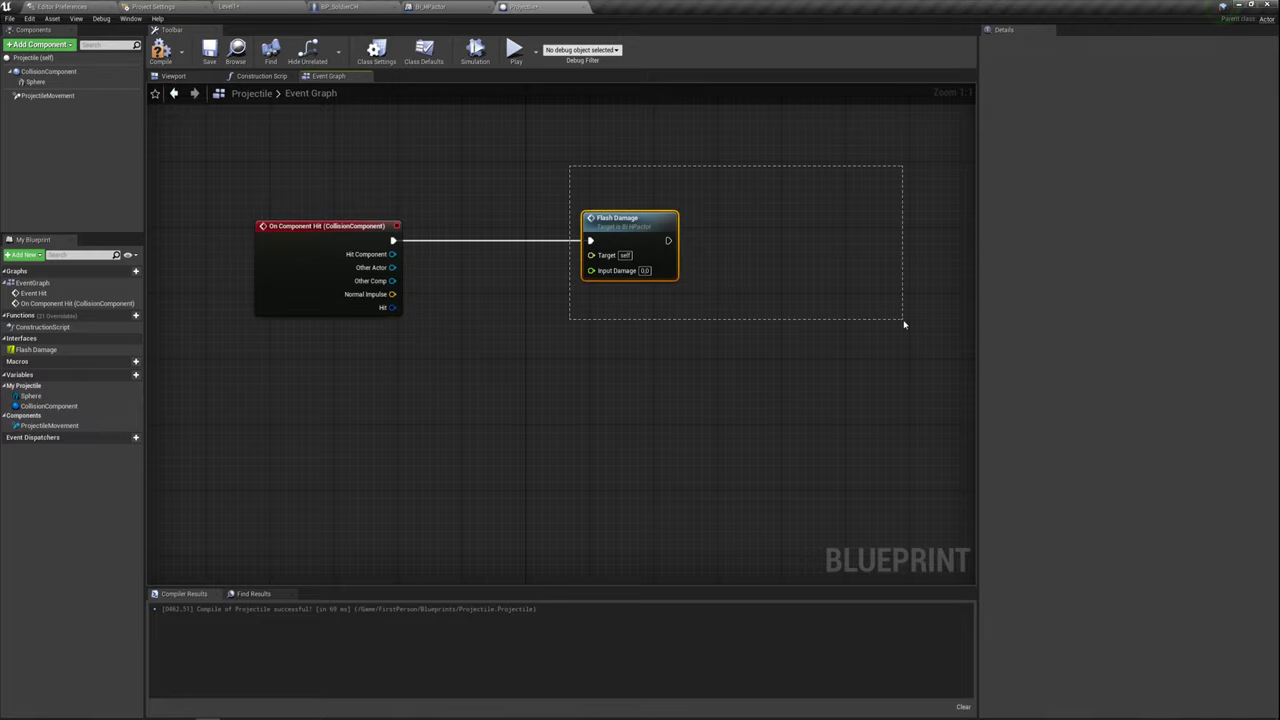
right_click_drag(700, 397, 654, 357)
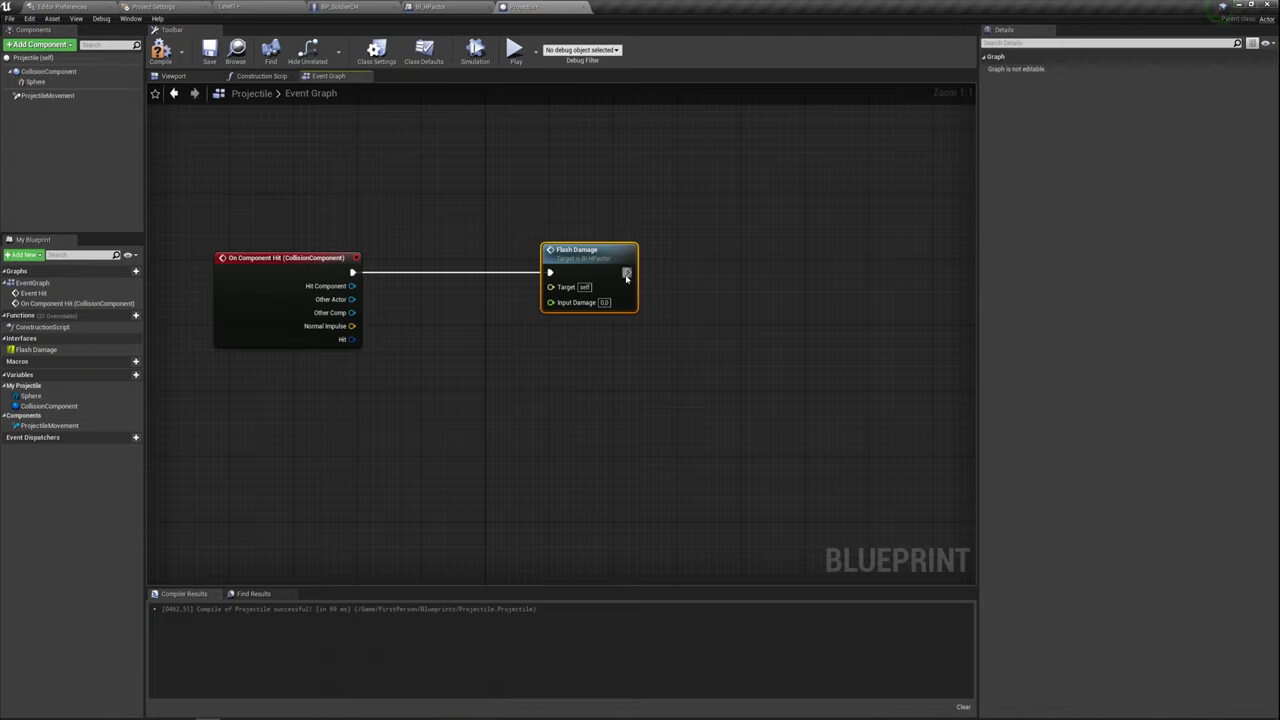
left_click_drag(627, 276, 692, 282)
type("de")
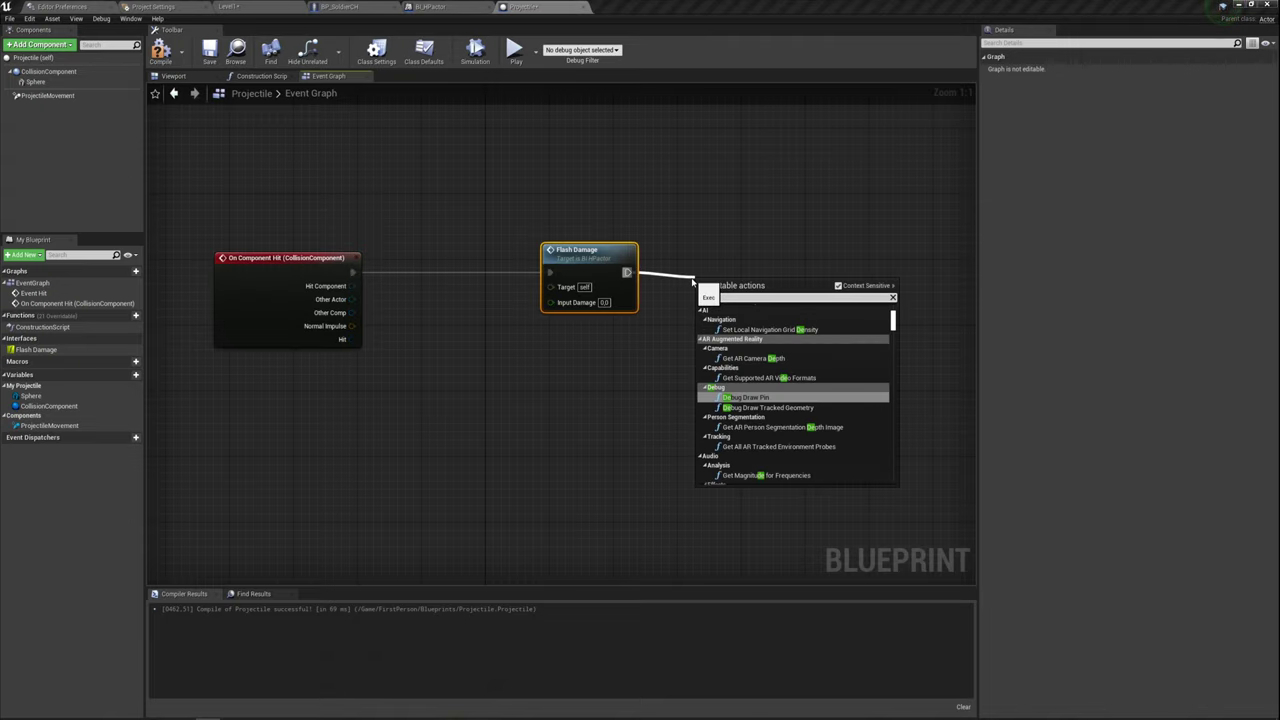
type("str")
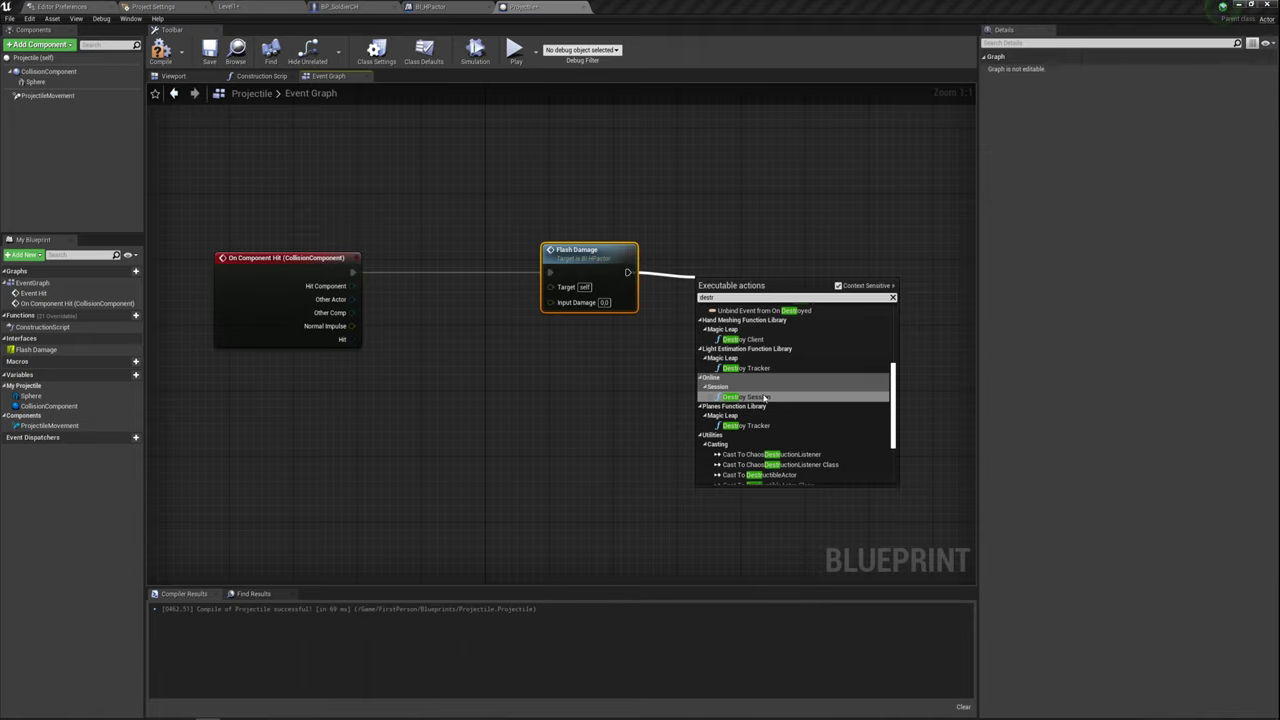
scroll(766, 395, "down", 3)
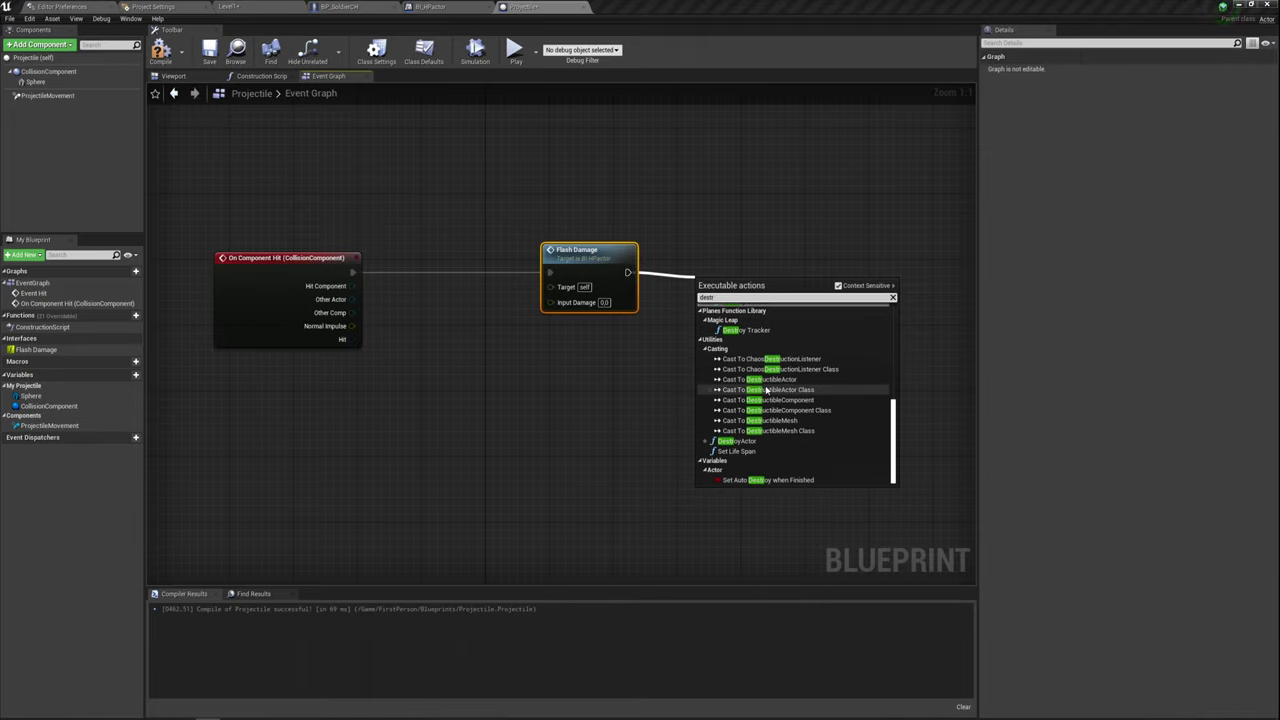
left_click(738, 441)
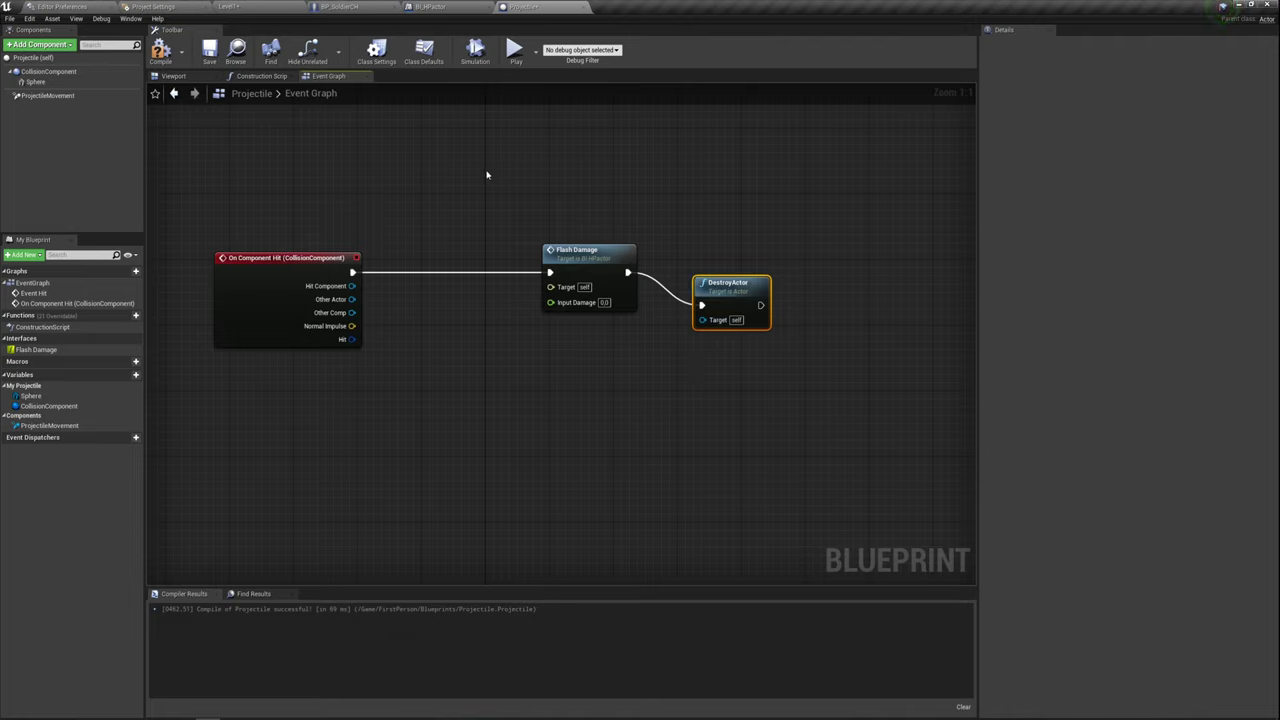
- Line the DestroyActor node up level with Flash Damage
left_click_drag(487, 175, 657, 366)
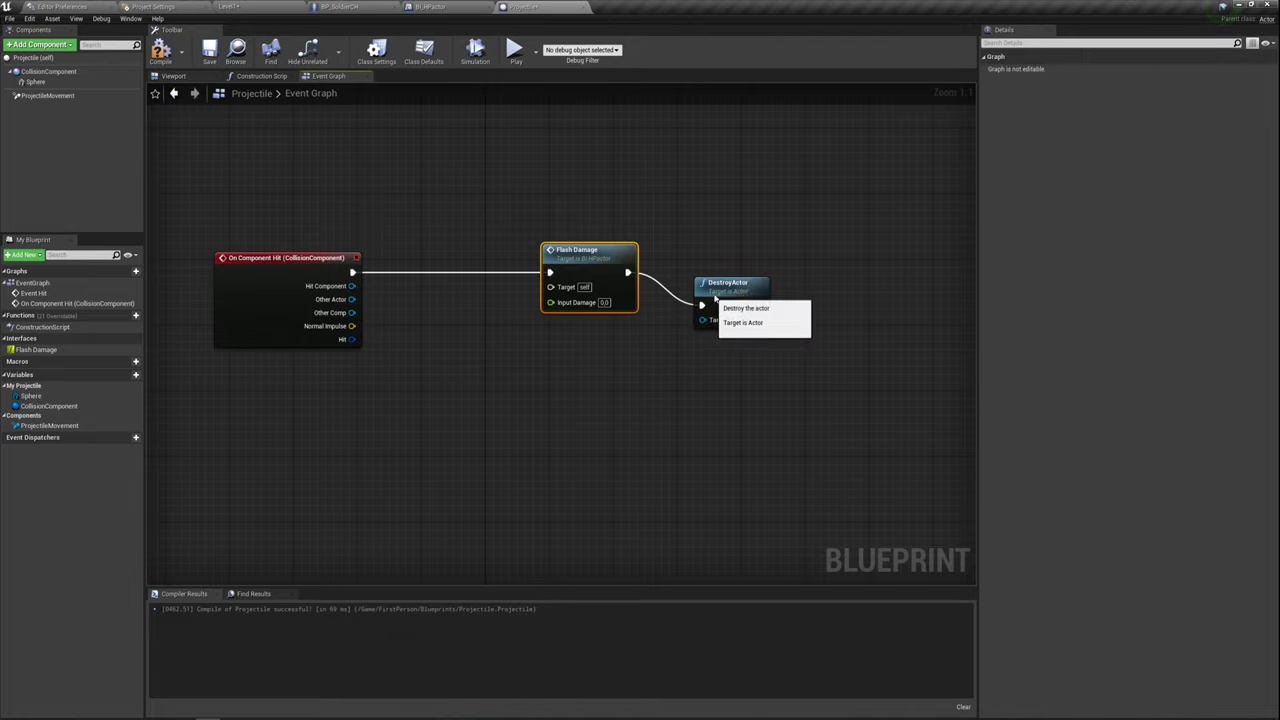
left_click_drag(715, 297, 730, 264)
mouse_move(698, 215)
left_mouse_down()
mouse_move(853, 377)
mouse_move(802, 309)
left_mouse_up()
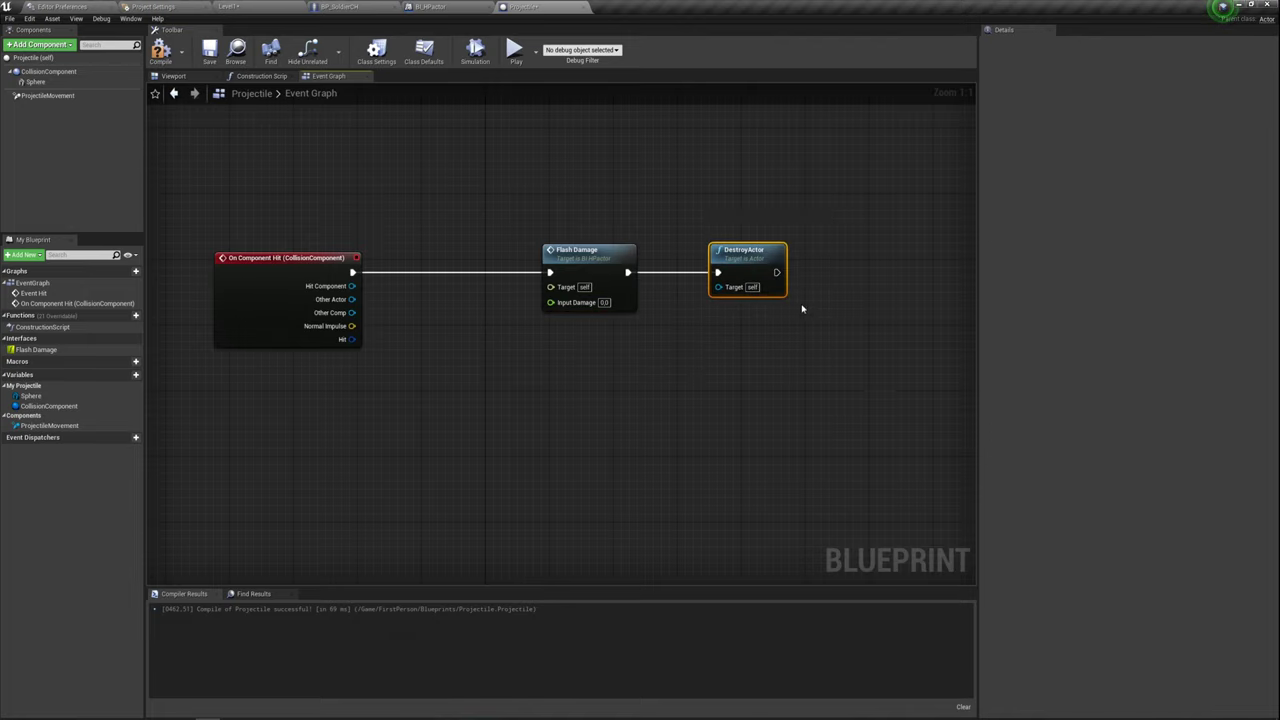
right_click(549, 303)
- Promote Flash Damage's Input Damage pin to a new variable placed below the node
left_click(540, 328)
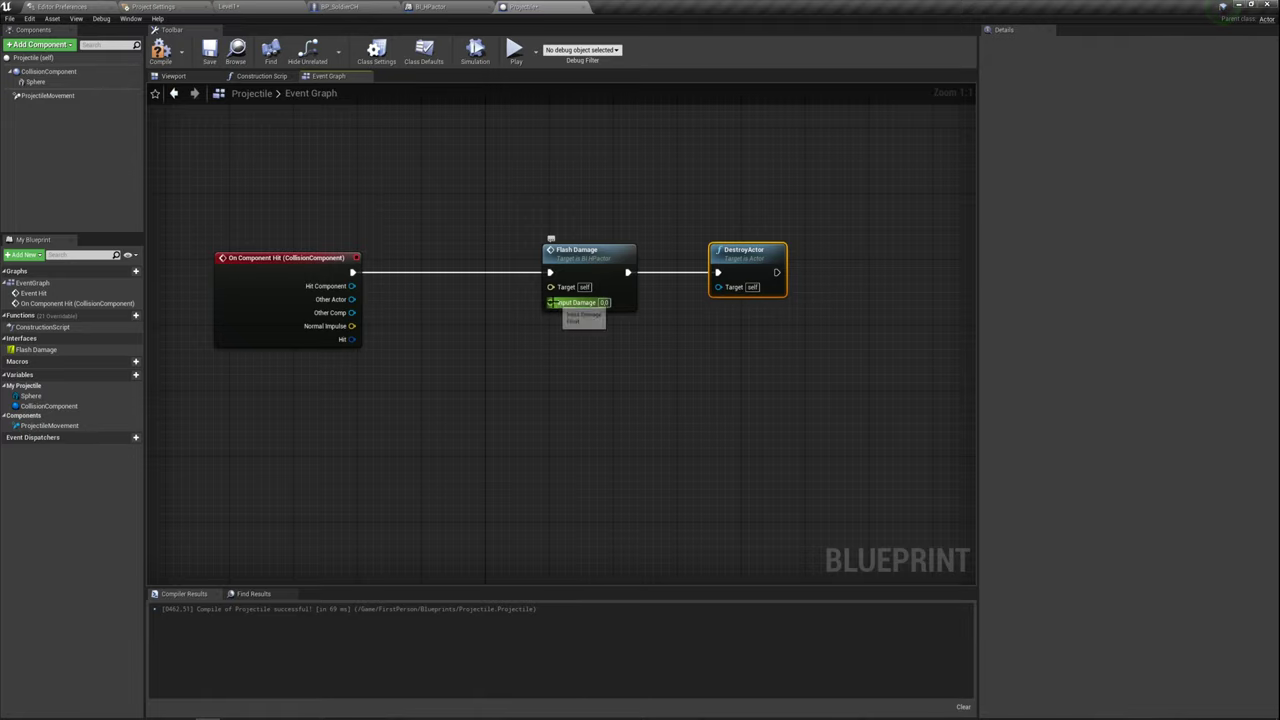
left_click_drag(549, 303, 509, 331)
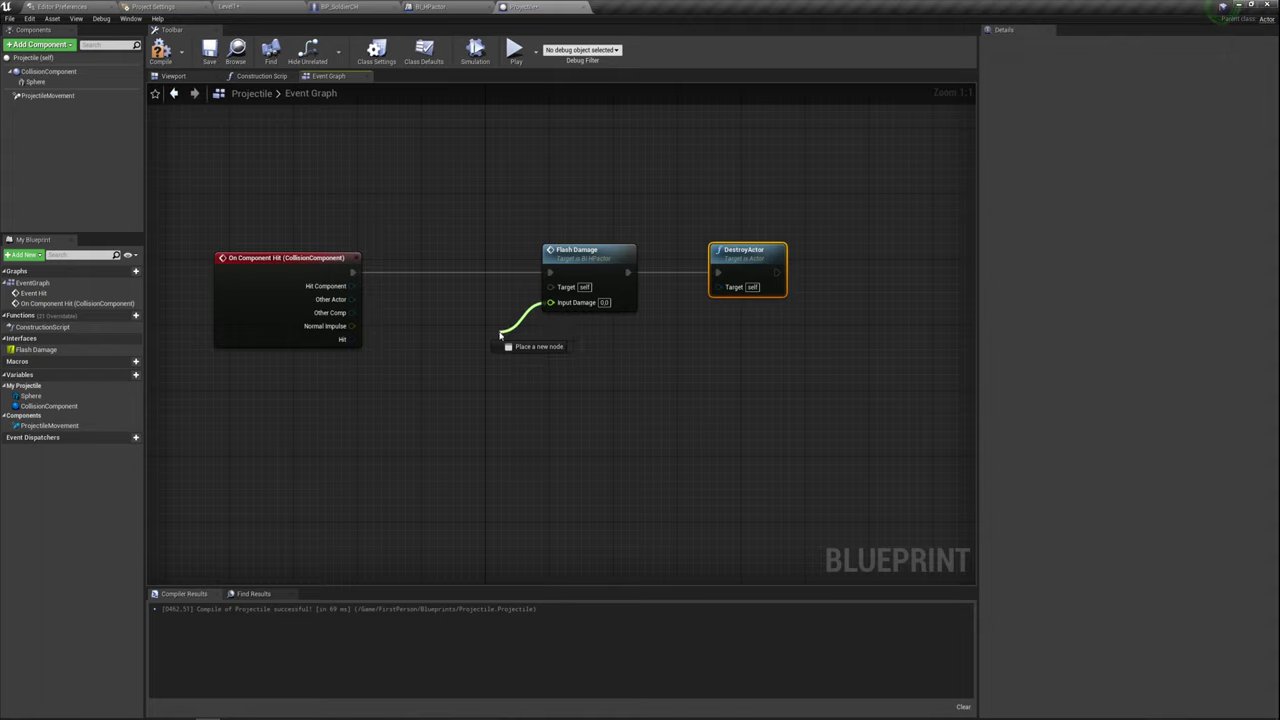
left_click_drag(509, 331, 501, 336)
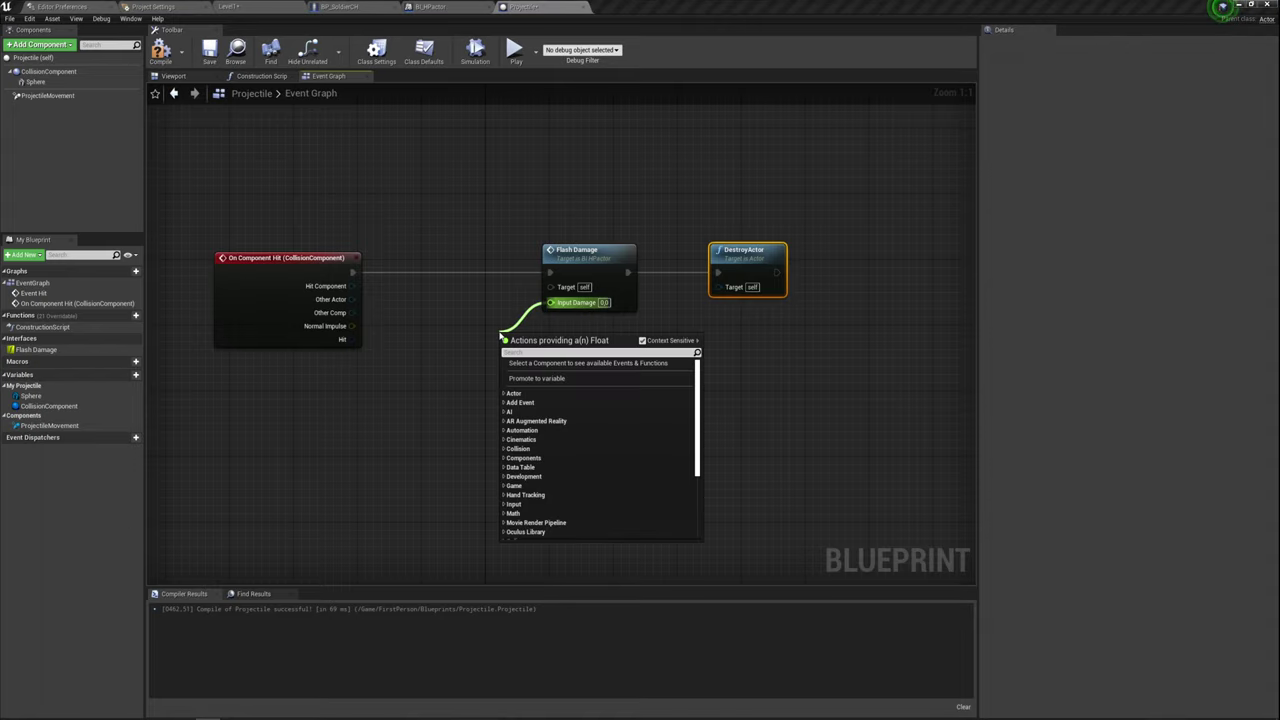
left_click(536, 378)
mouse_move(463, 250)
left_mouse_down()
mouse_move(455, 316)
mouse_move(516, 363)
left_mouse_up()
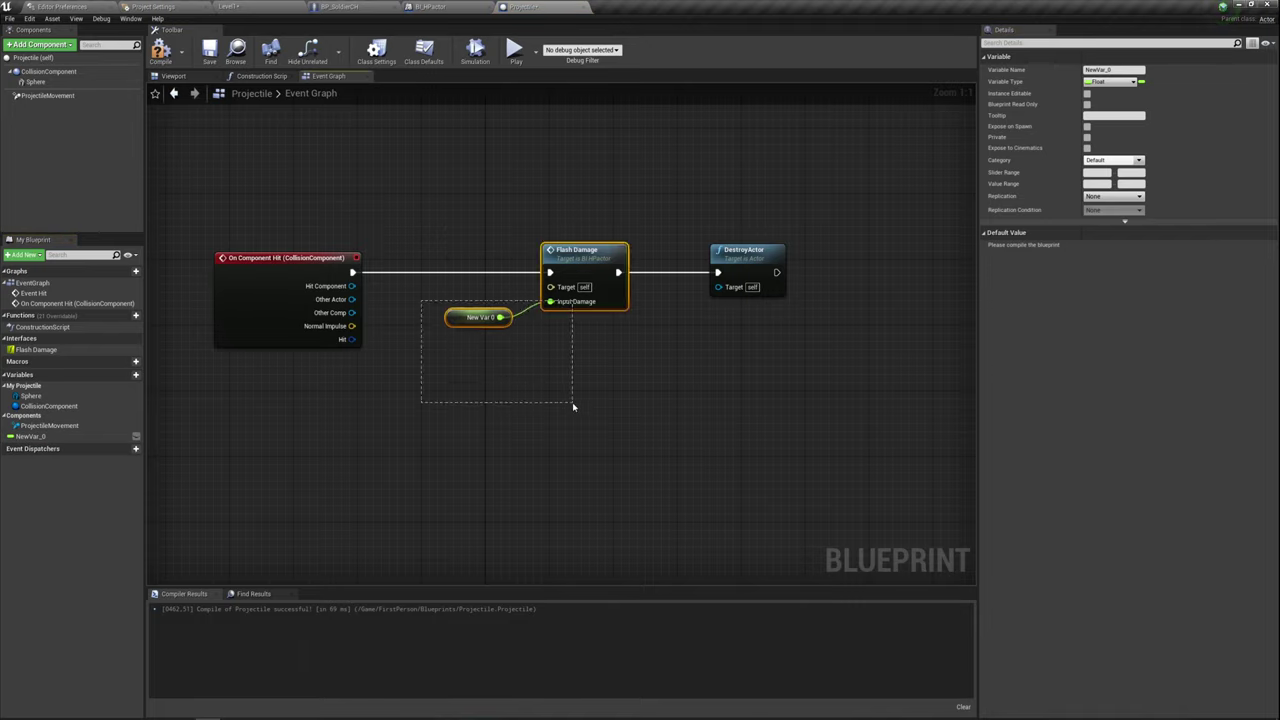
- Name the variable Damage, compile, give it a default value, and recompile
left_click(1113, 69)
type("Damage")
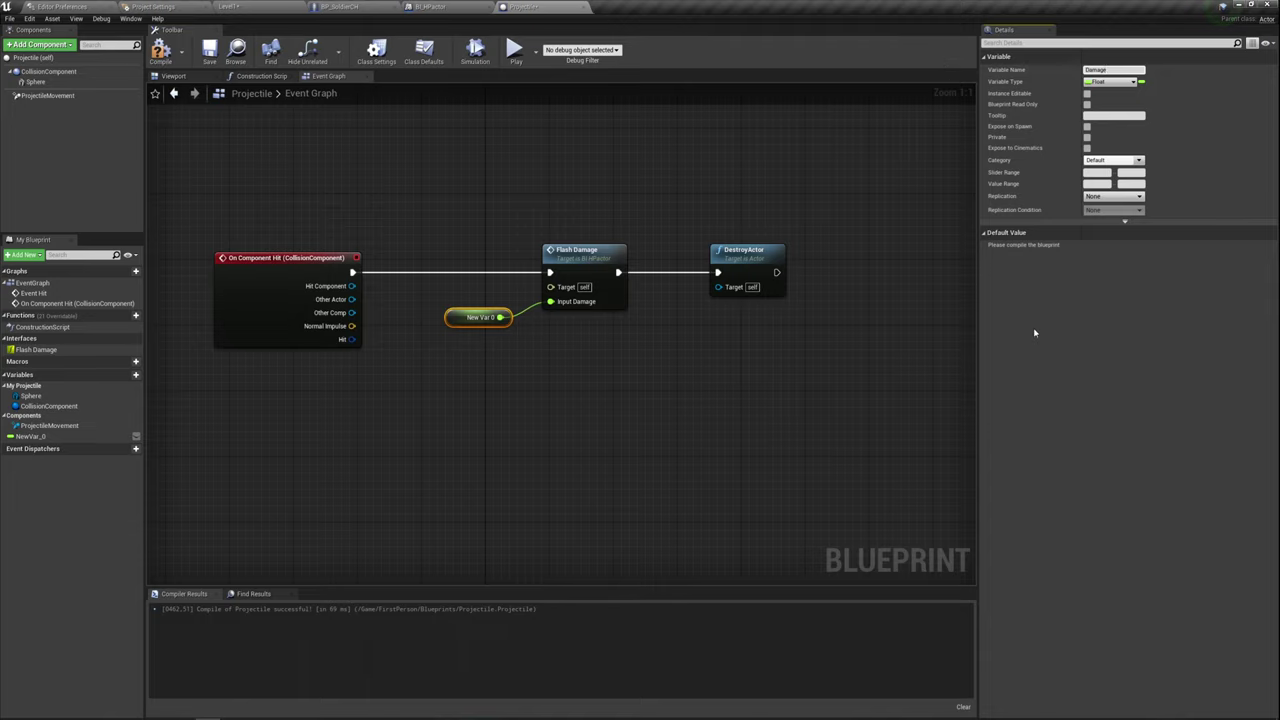
key("Return")
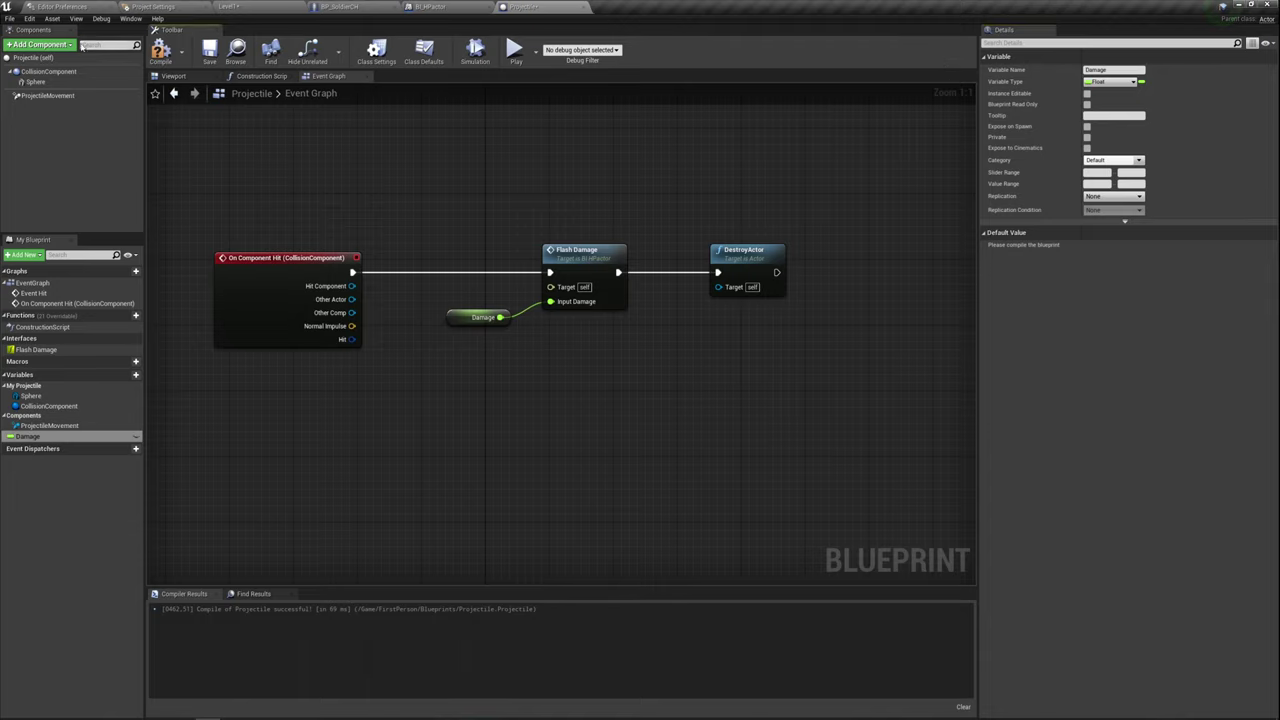
left_click(161, 50)
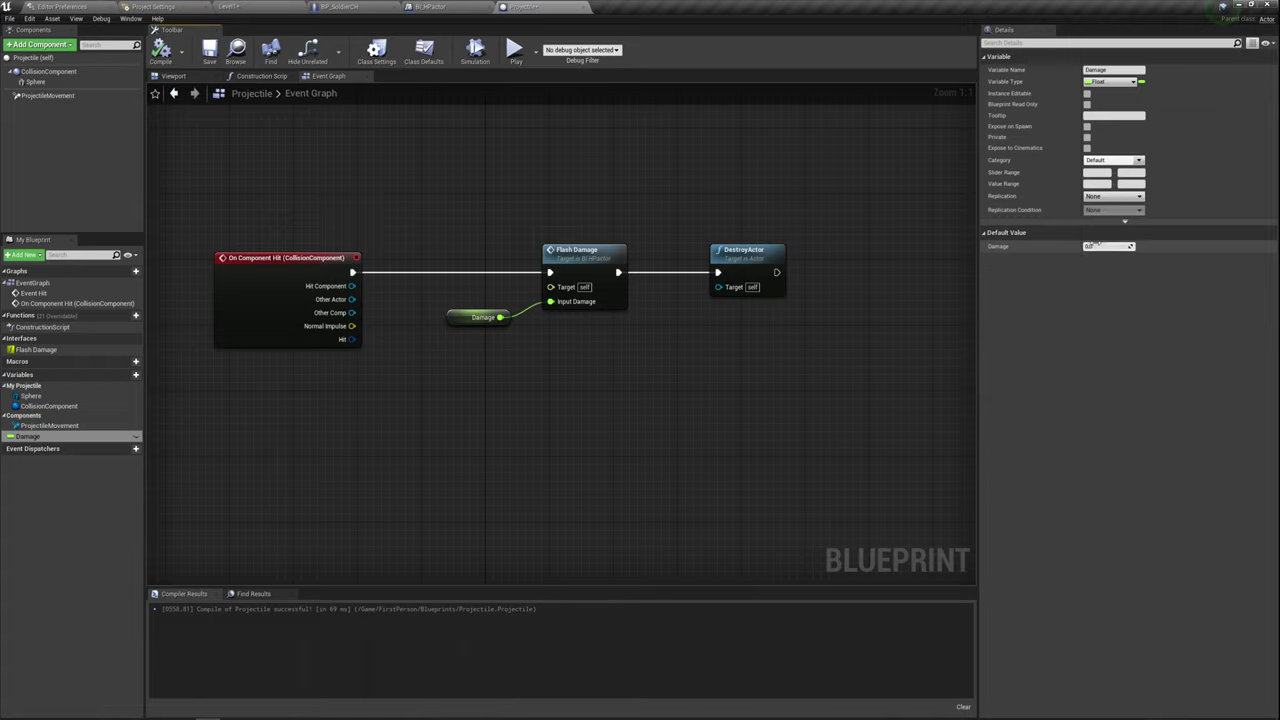
left_click(1106, 246)
key("Return")
left_click(831, 331)
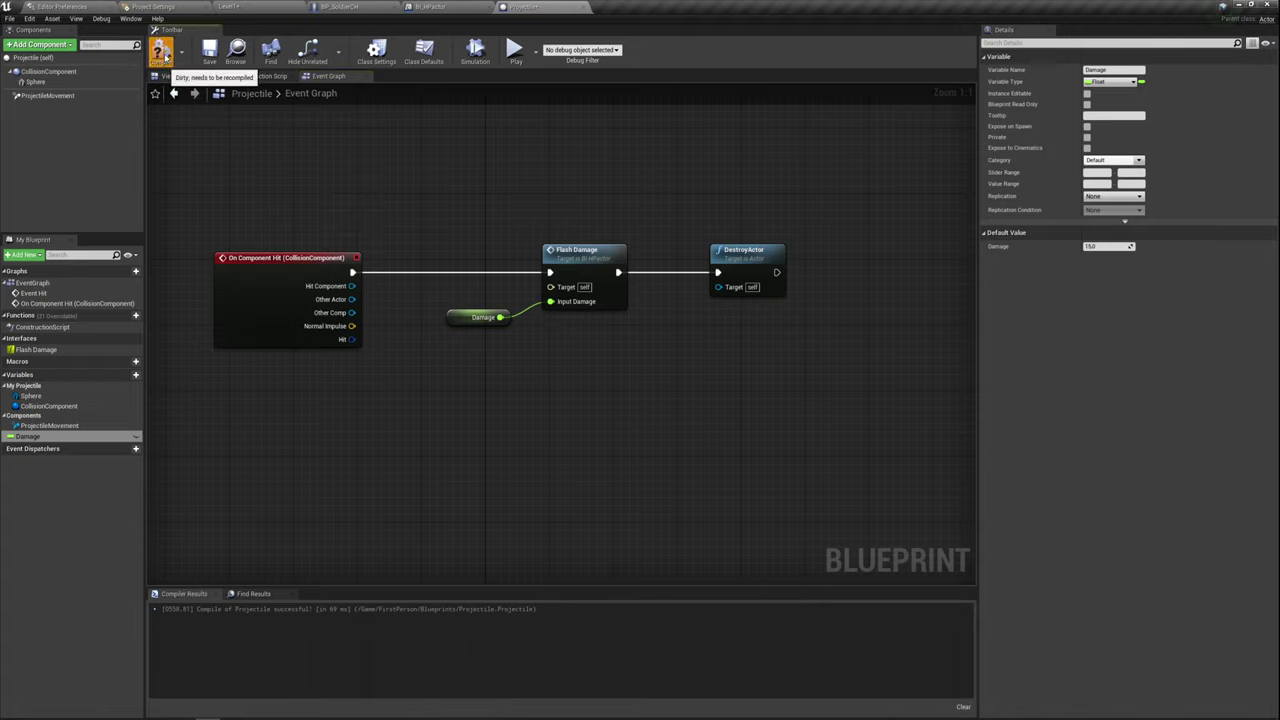
left_click(160, 52)
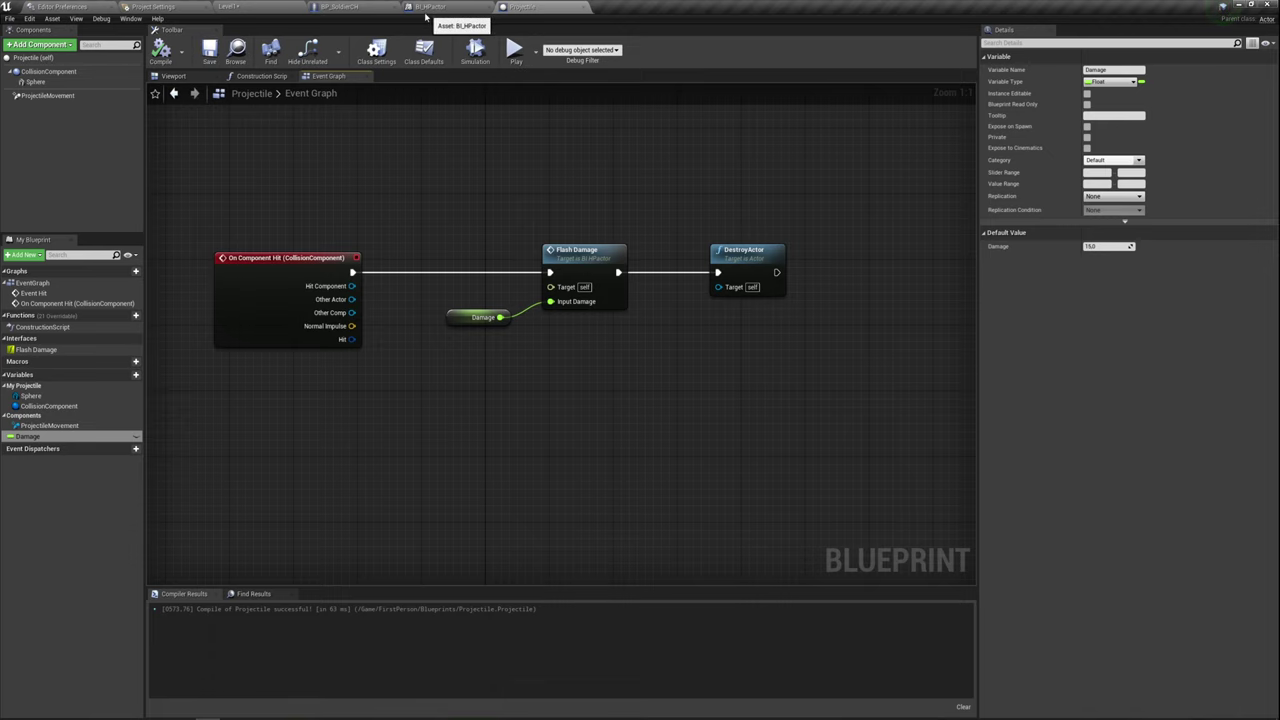
- Switch to BP_SoldierCH and expand the Interfaces list in My Blueprint
left_click(340, 8)
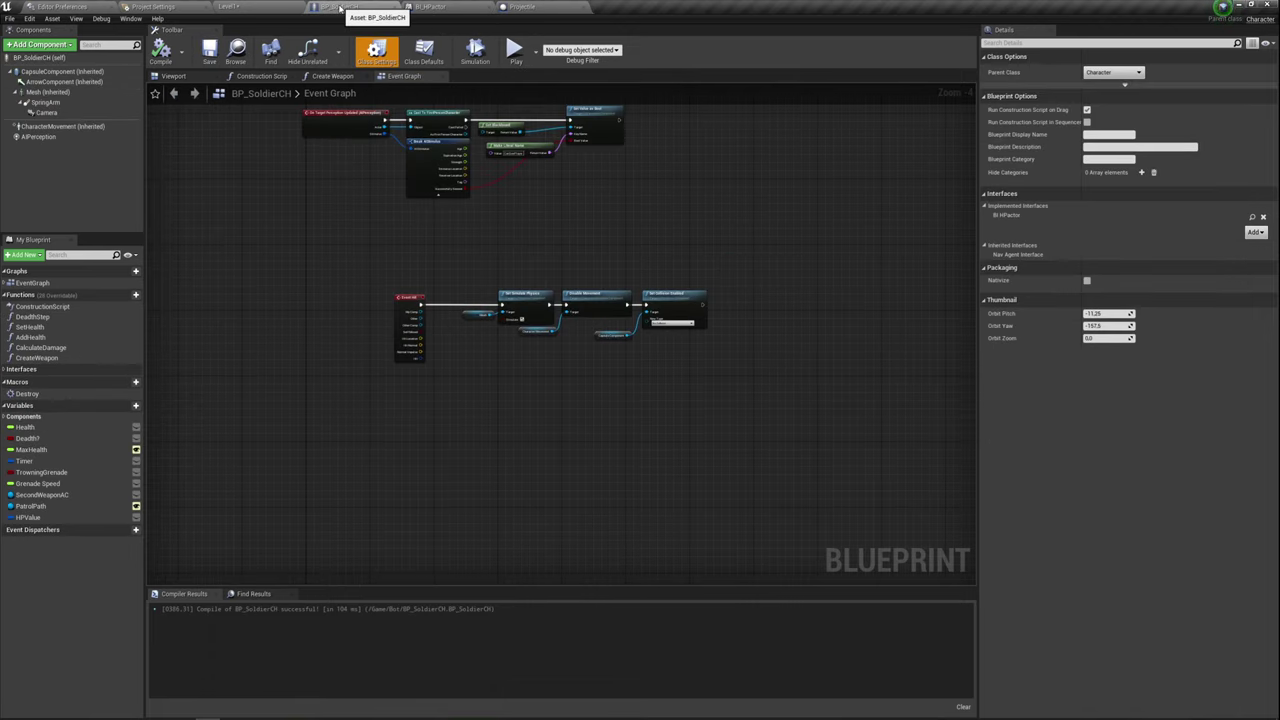
scroll(500, 340, "down", 4)
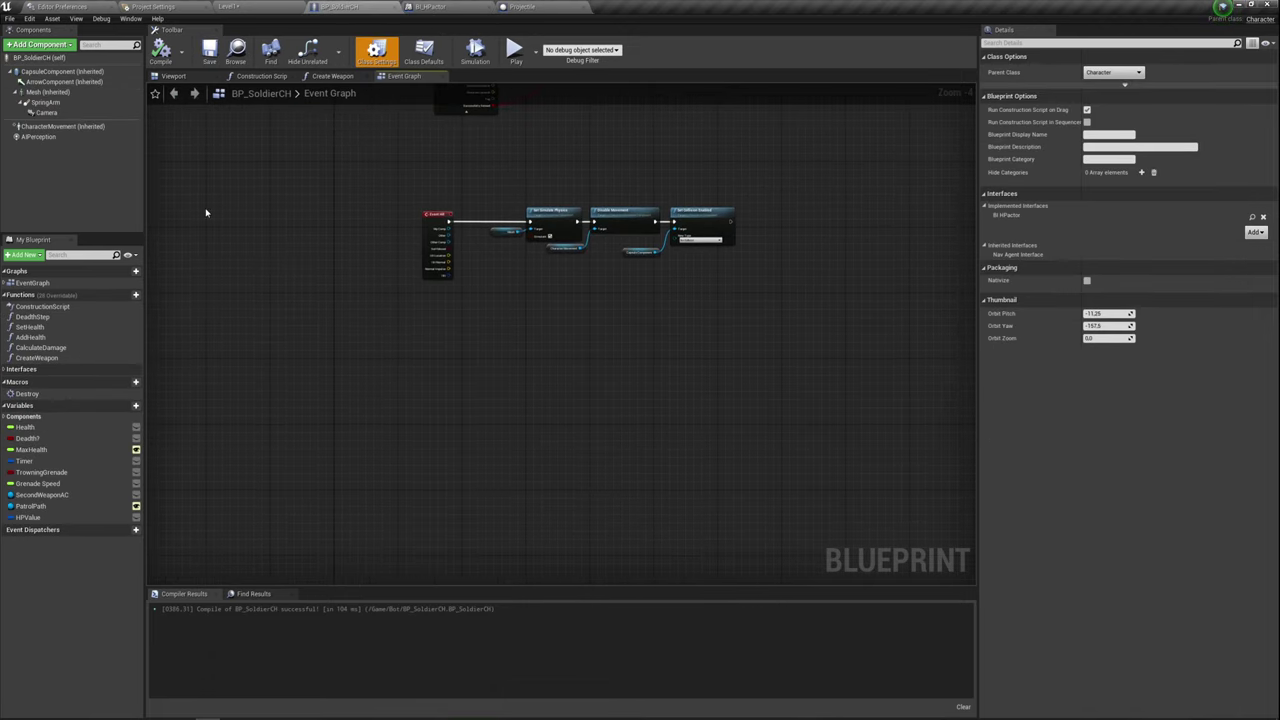
left_click(6, 369)
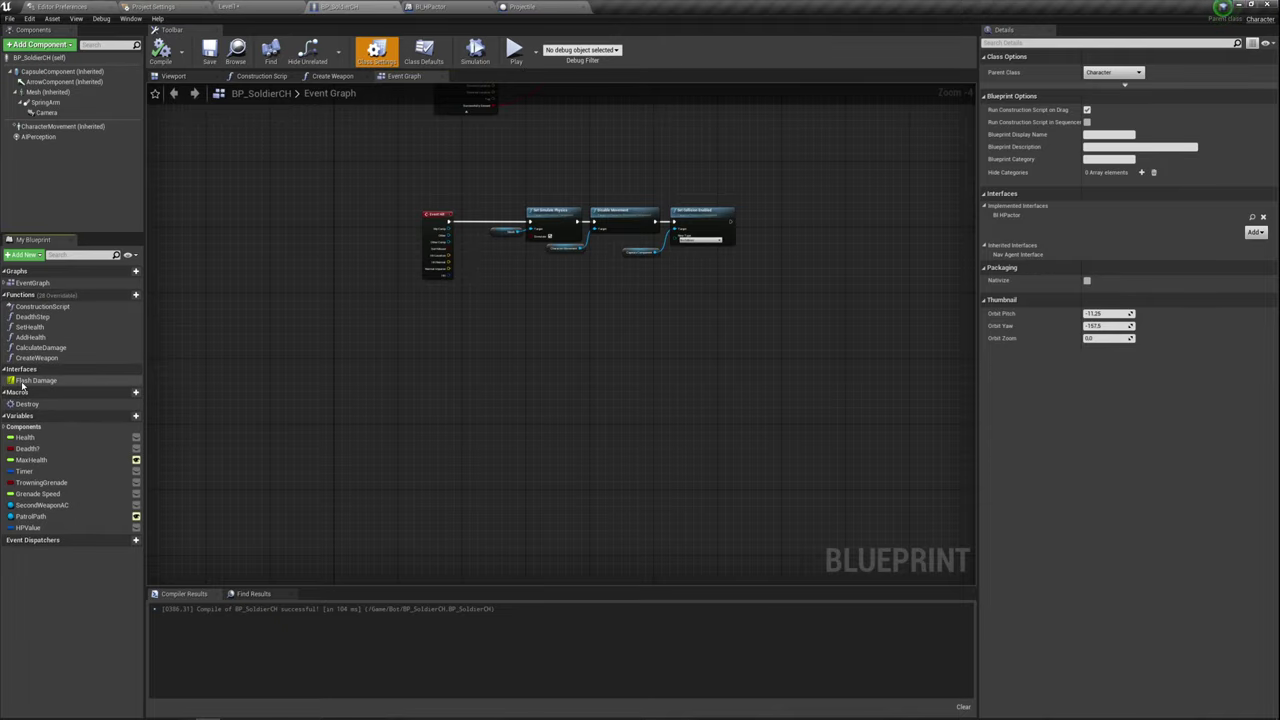
scroll(560, 326, "up", 1)
scroll(585, 345, "up", 1)
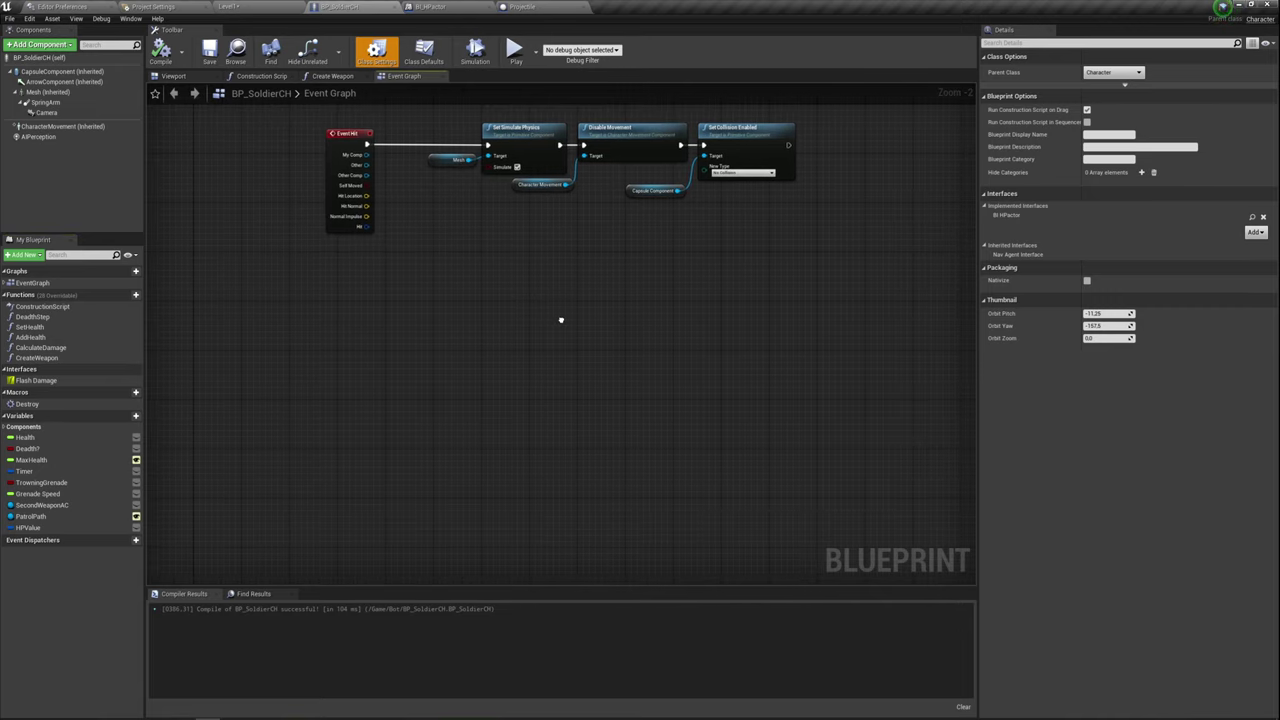
right_click_drag(549, 335, 566, 279)
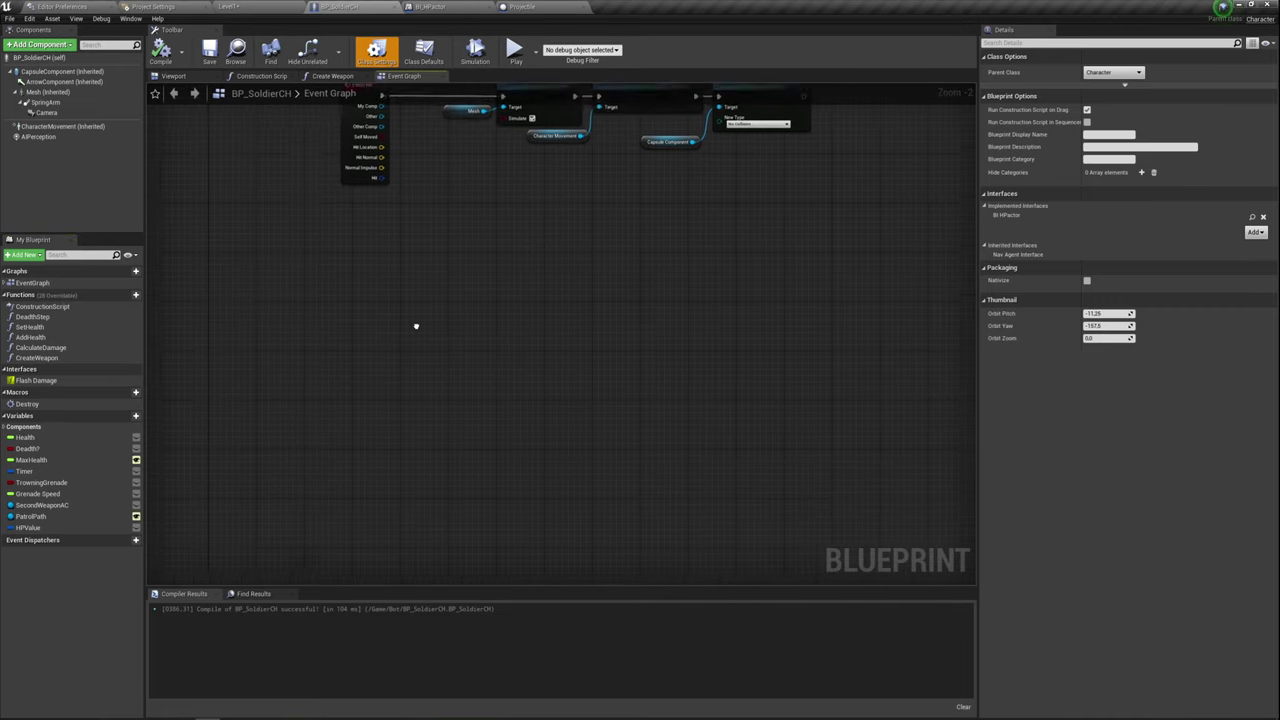
- Add an Event Flash Damage node by searching 'event fl' in the graph
right_click(357, 321)
type("even")
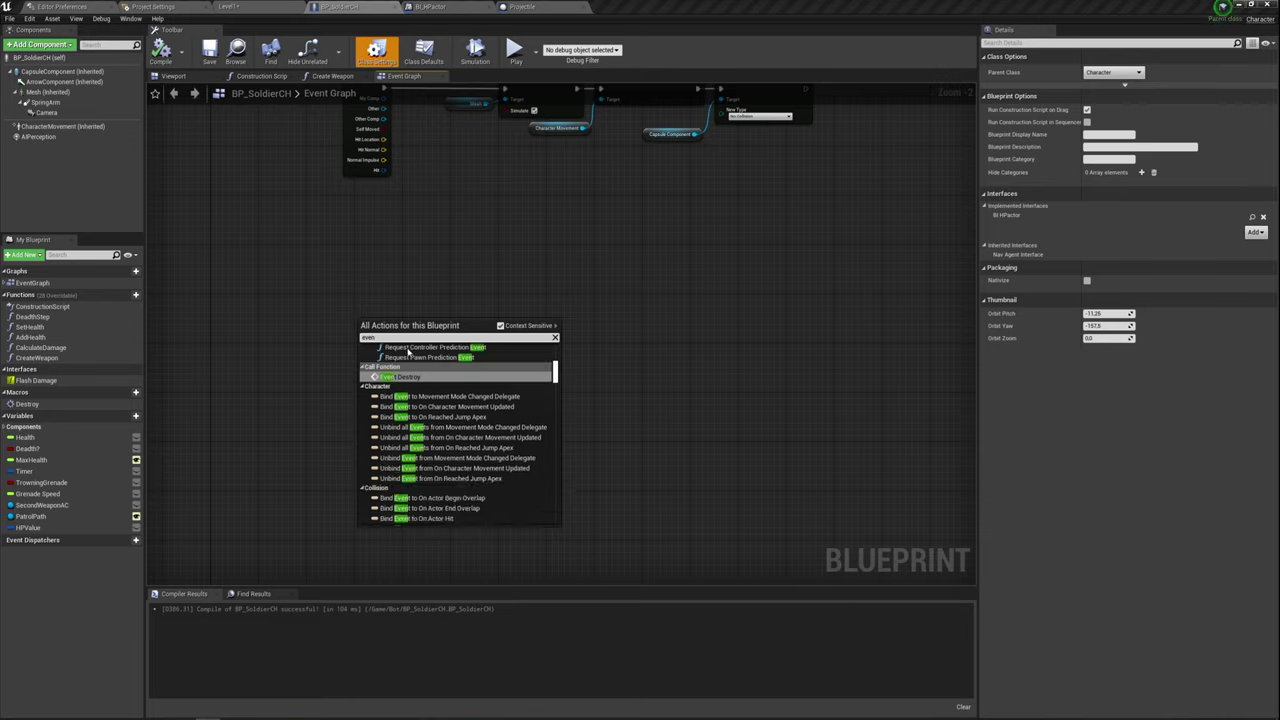
scroll(429, 400, "up", 2)
scroll(429, 400, "up", 2)
scroll(429, 400, "up", 3)
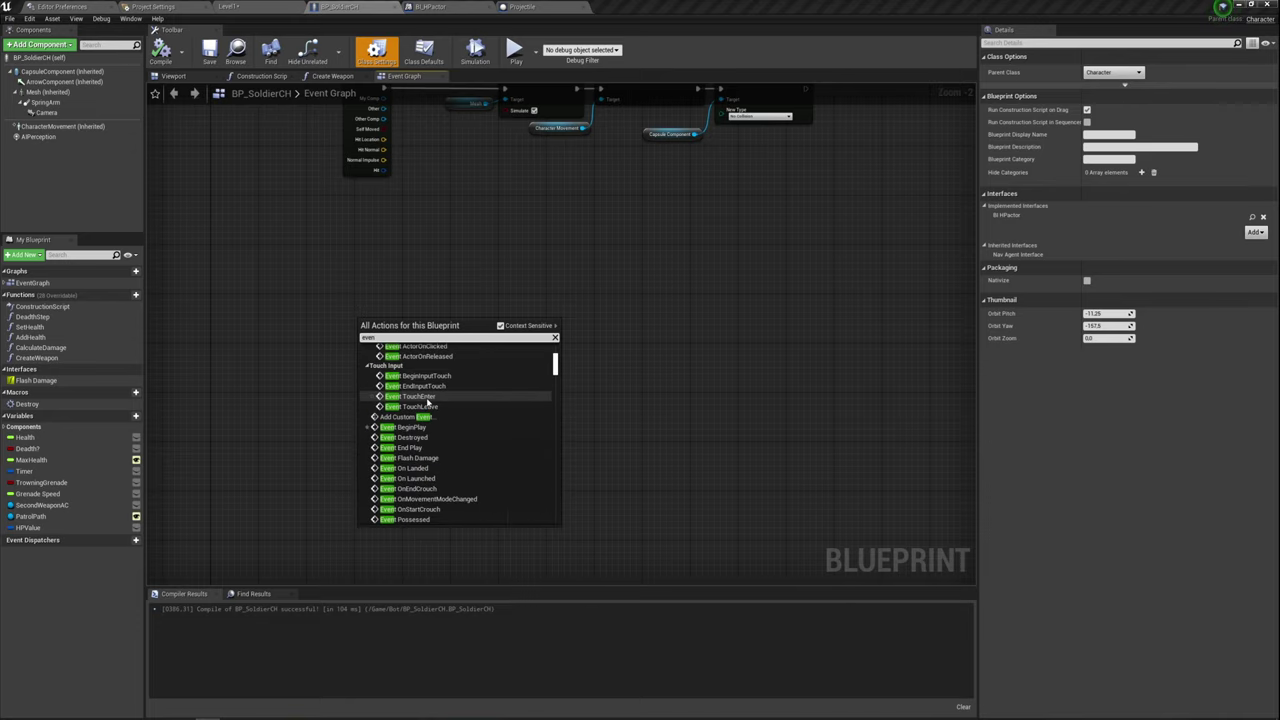
scroll(428, 400, "up", 2)
scroll(428, 400, "up", 2)
scroll(428, 400, "up", 1)
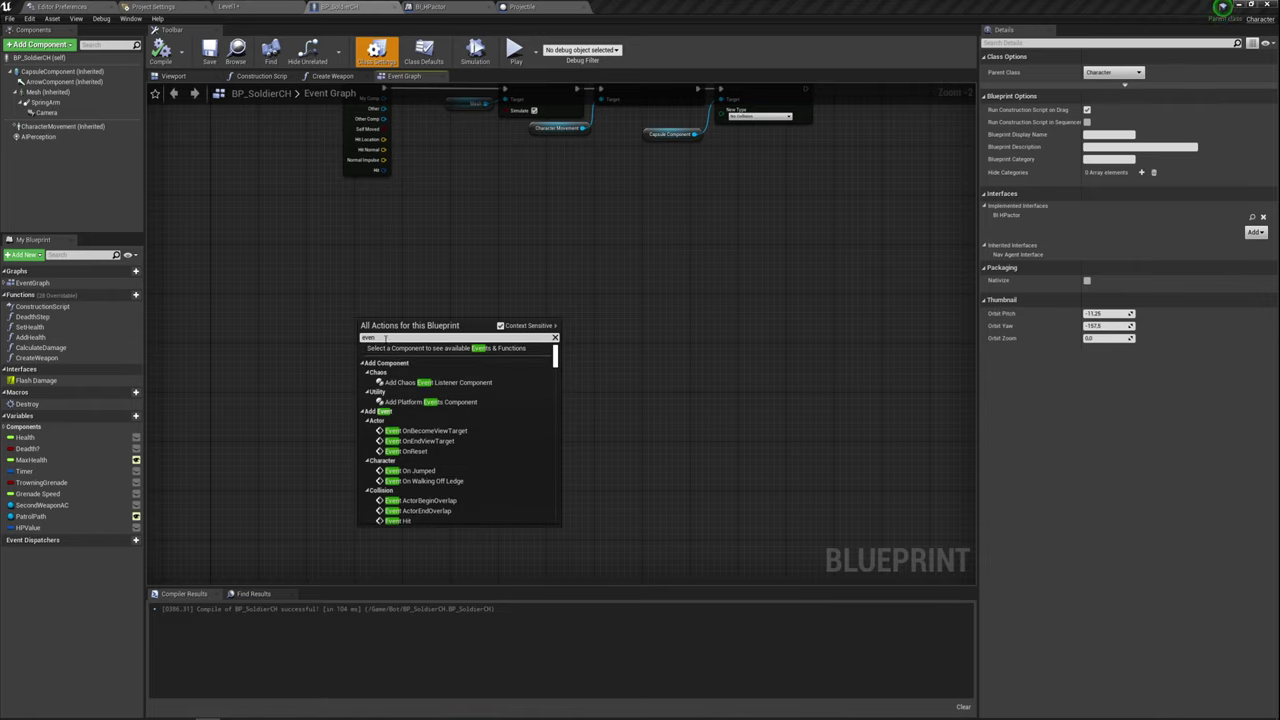
type("t f")
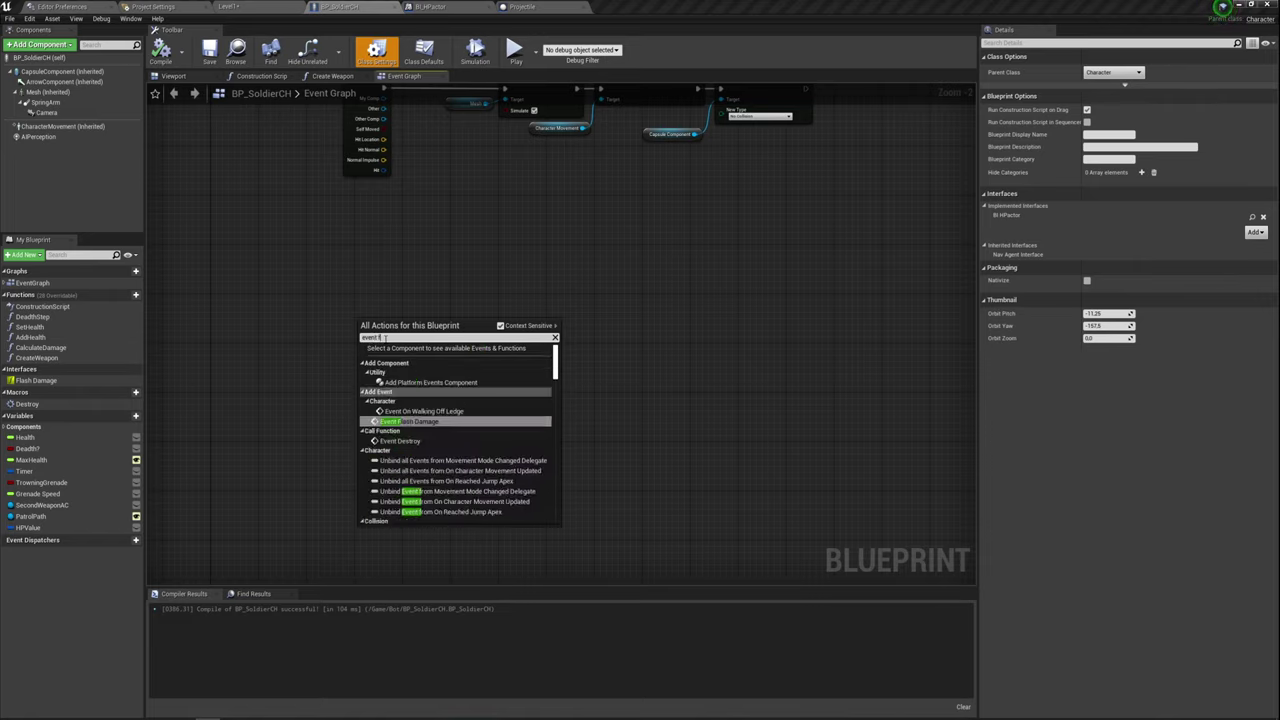
type("l")
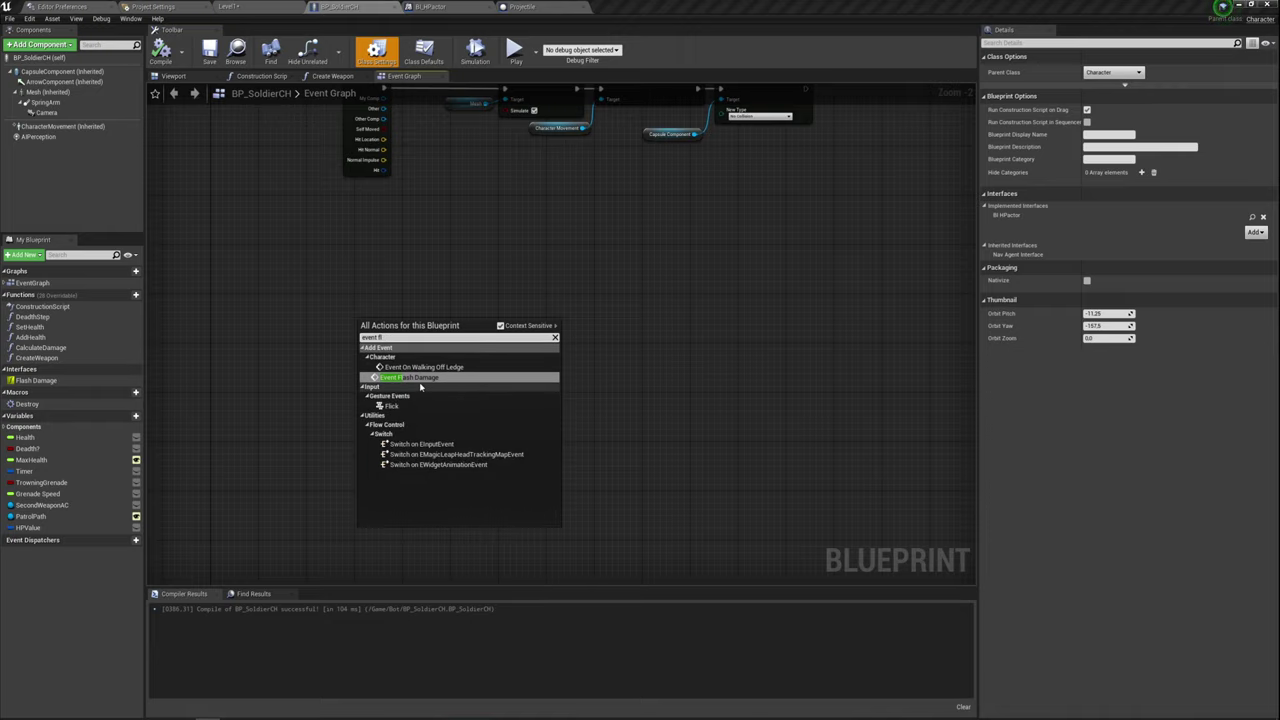
left_click(421, 384)
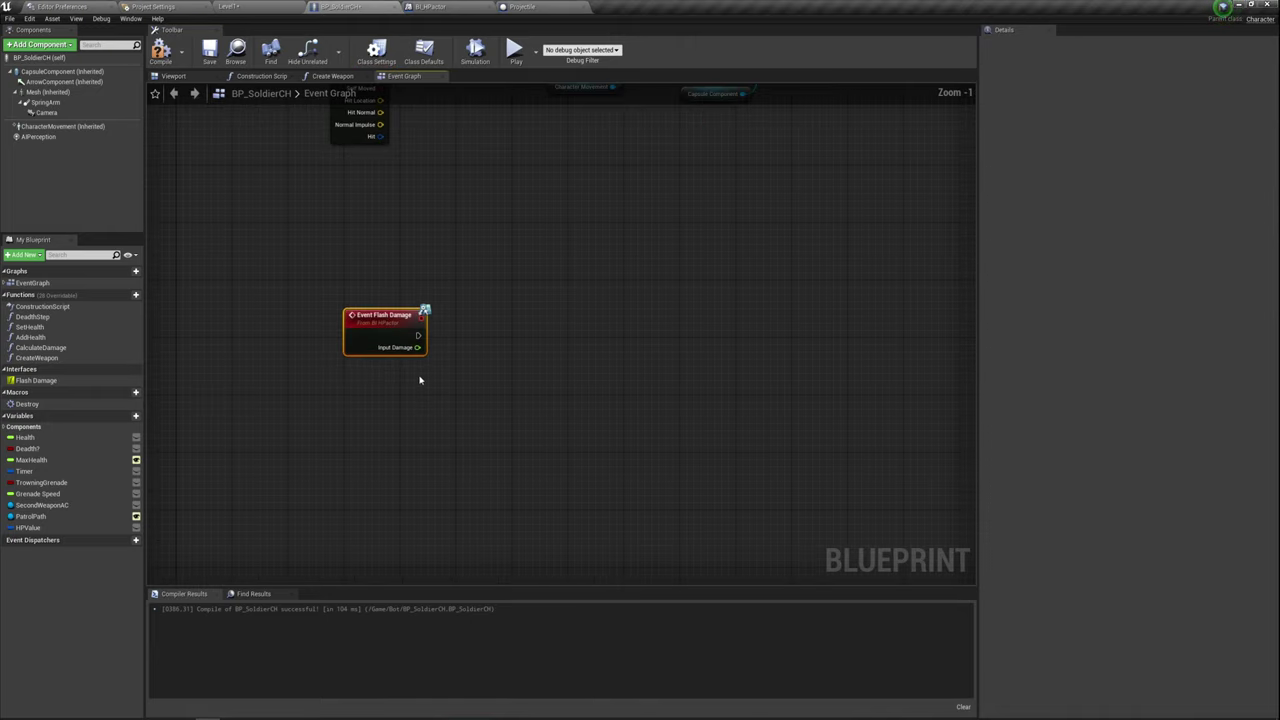
- Select Event Flash Damage and test a wire from Input Damage without adding a node
scroll(424, 350, "up", 1)
left_click_drag(314, 231, 439, 365)
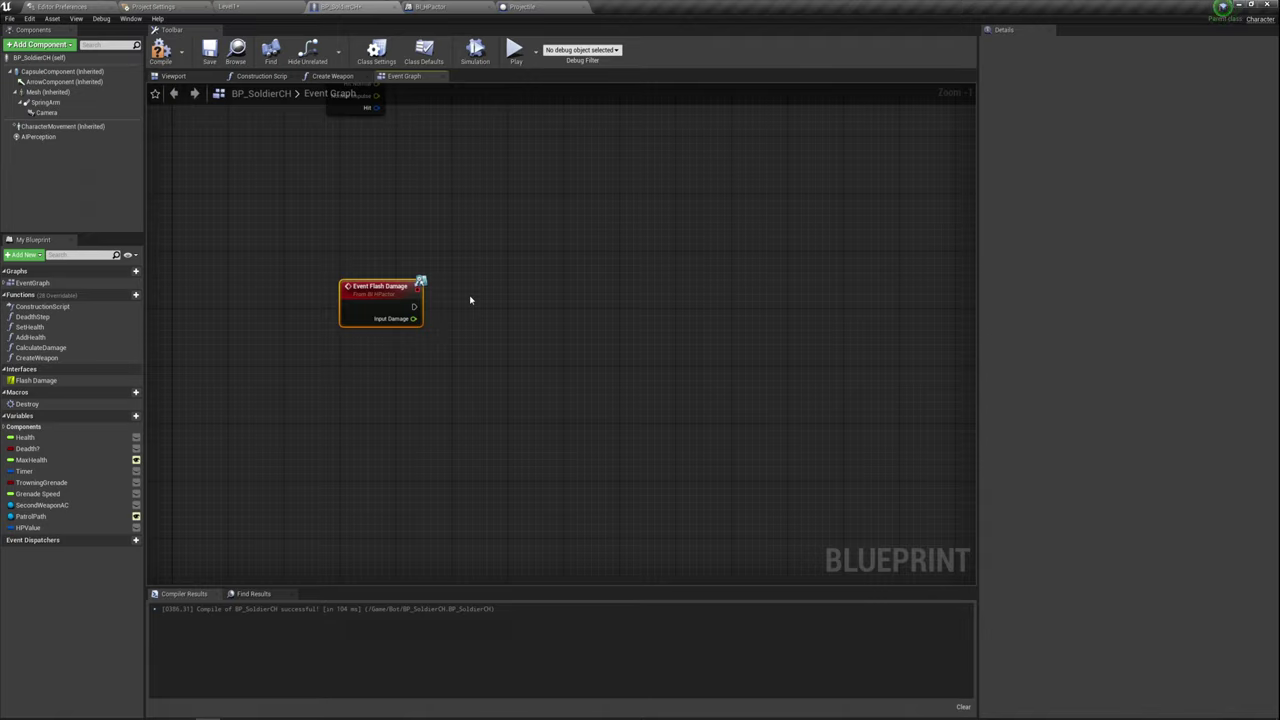
left_click_drag(286, 224, 457, 323)
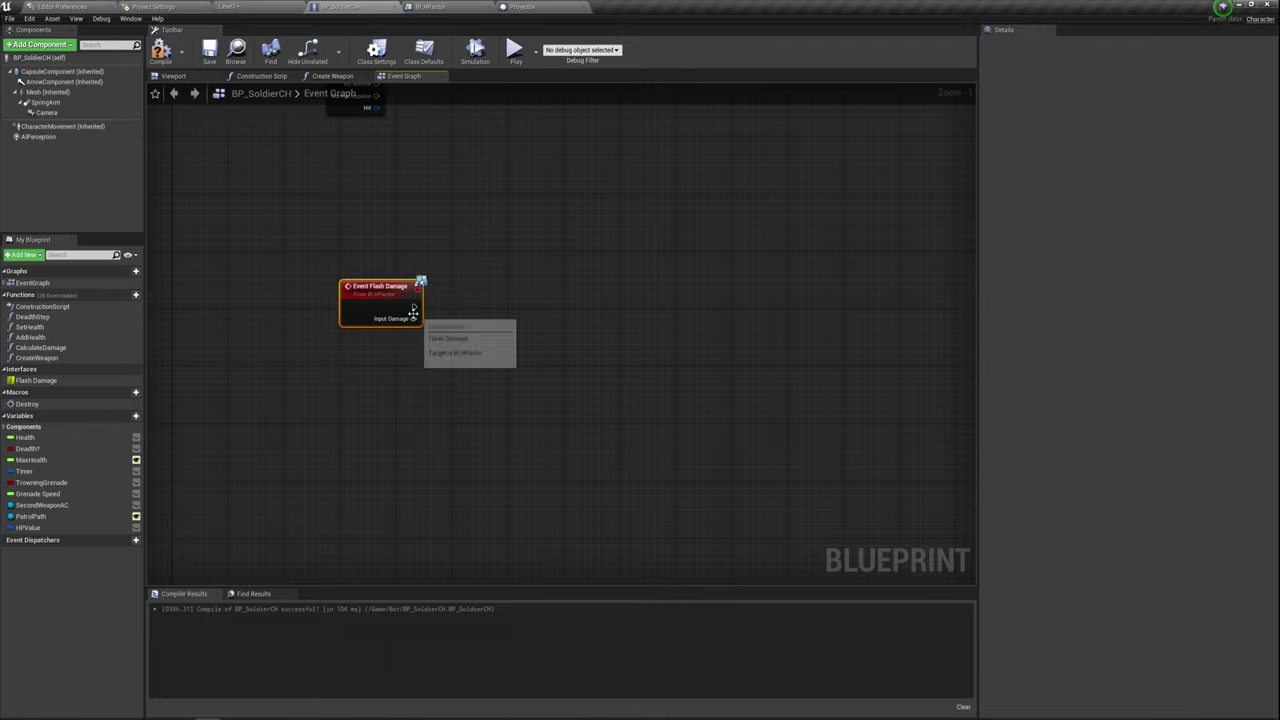
mouse_move(413, 318)
left_mouse_down()
mouse_move(550, 343)
mouse_move(460, 333)
left_mouse_up()
left_click(405, 378)
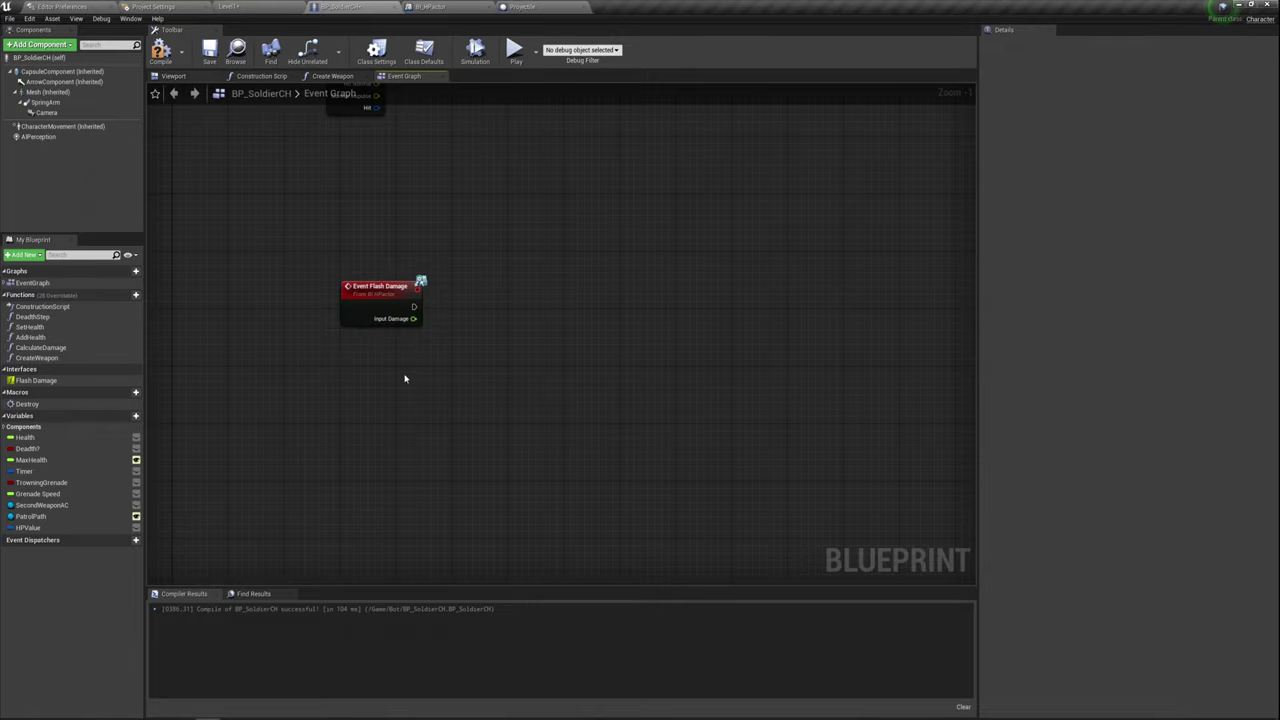
- Drag HPValue from My Blueprint into the graph as a Get node
right_click(428, 320)
left_click(200, 354)
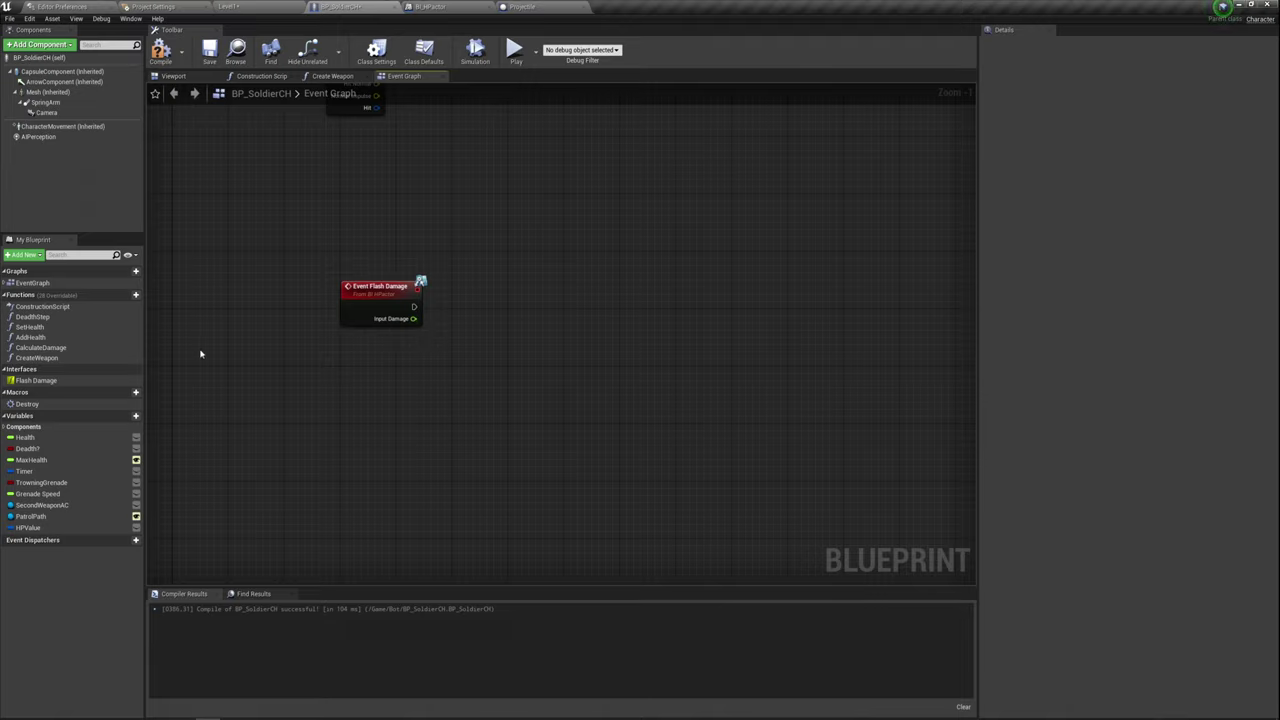
left_click(30, 528)
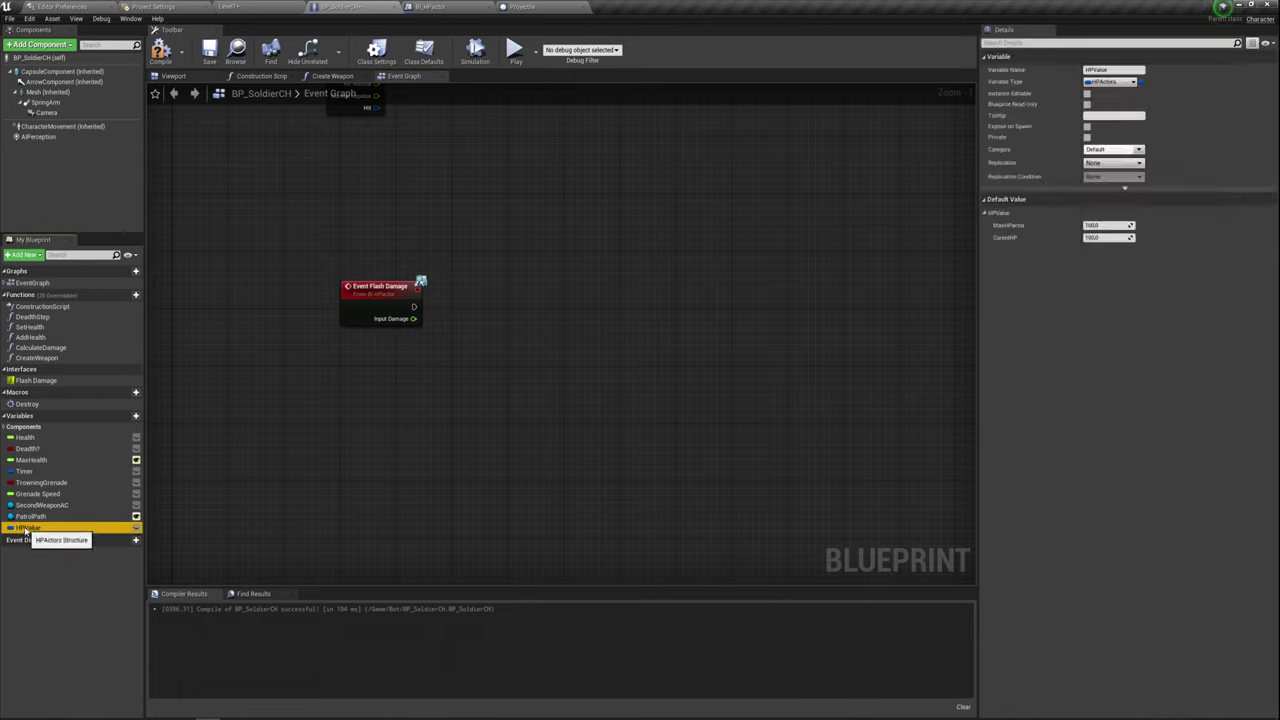
left_click_drag(26, 528, 439, 196)
left_click(455, 207)
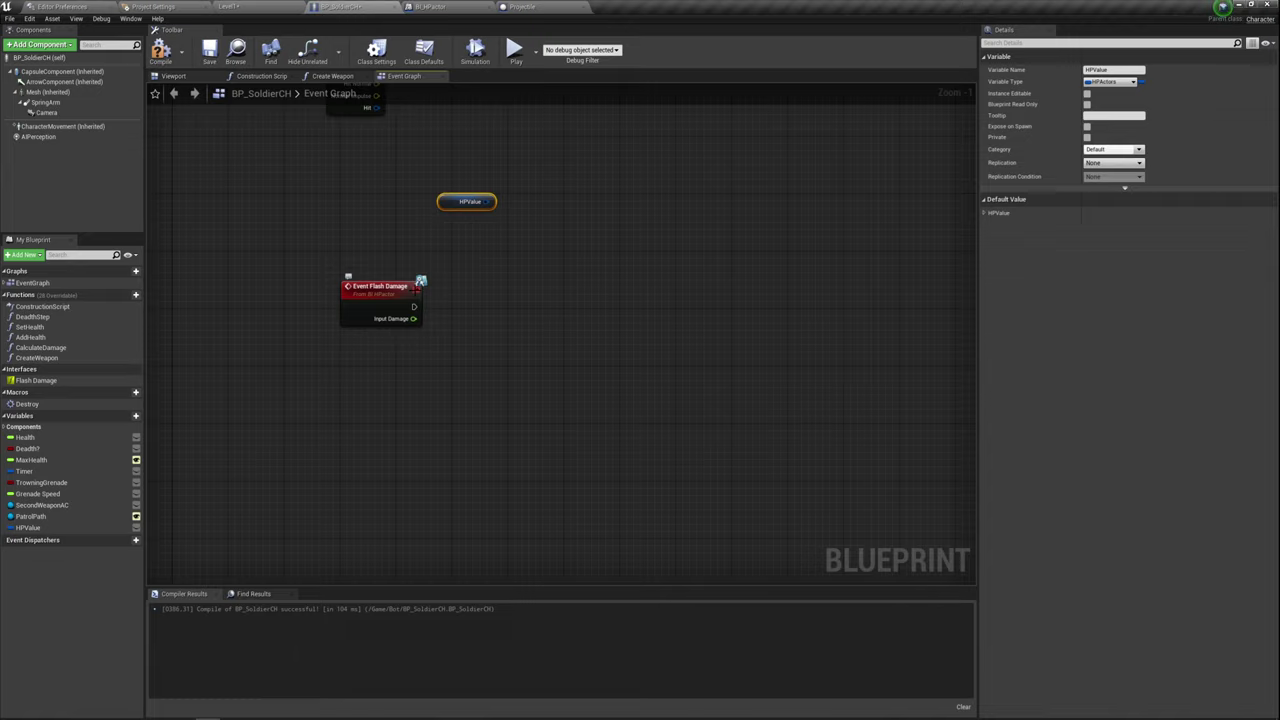
- Add a Set HPValue after Flash Damage and split both HPValue pins into Max HPactor and current HP
right_click(378, 316)
left_click_drag(28, 527, 415, 309)
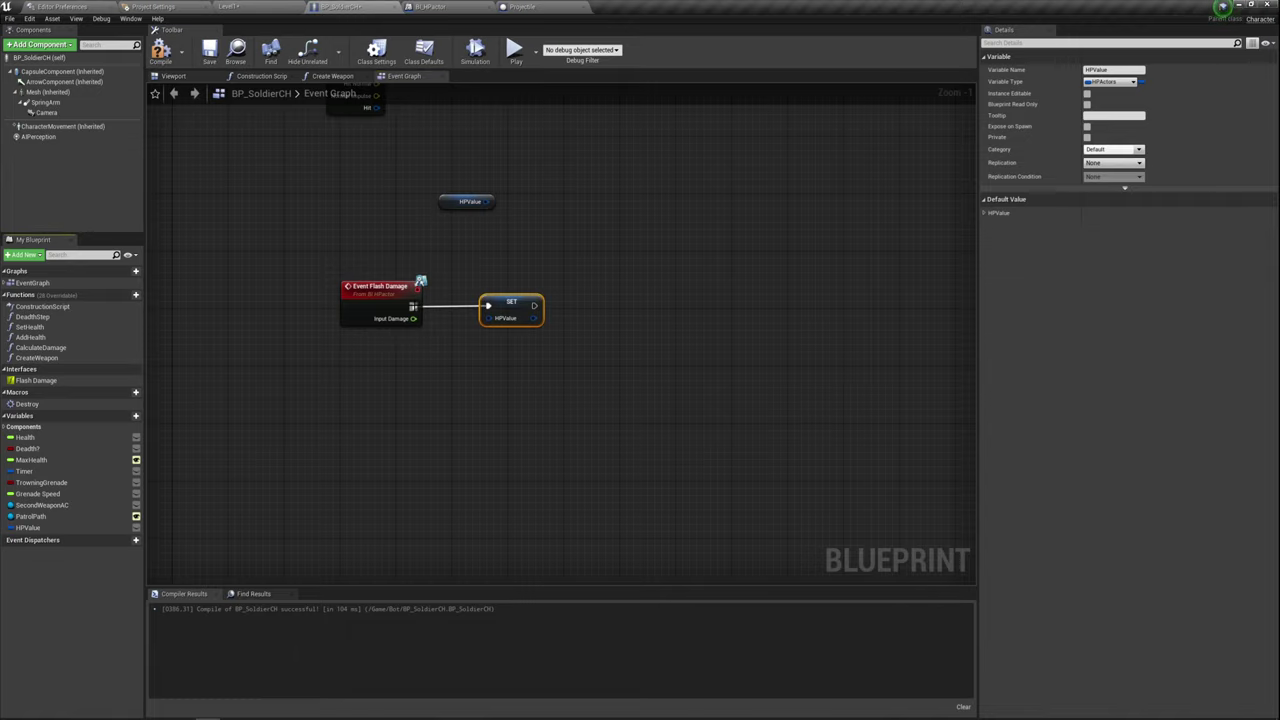
left_click_drag(517, 307, 642, 310)
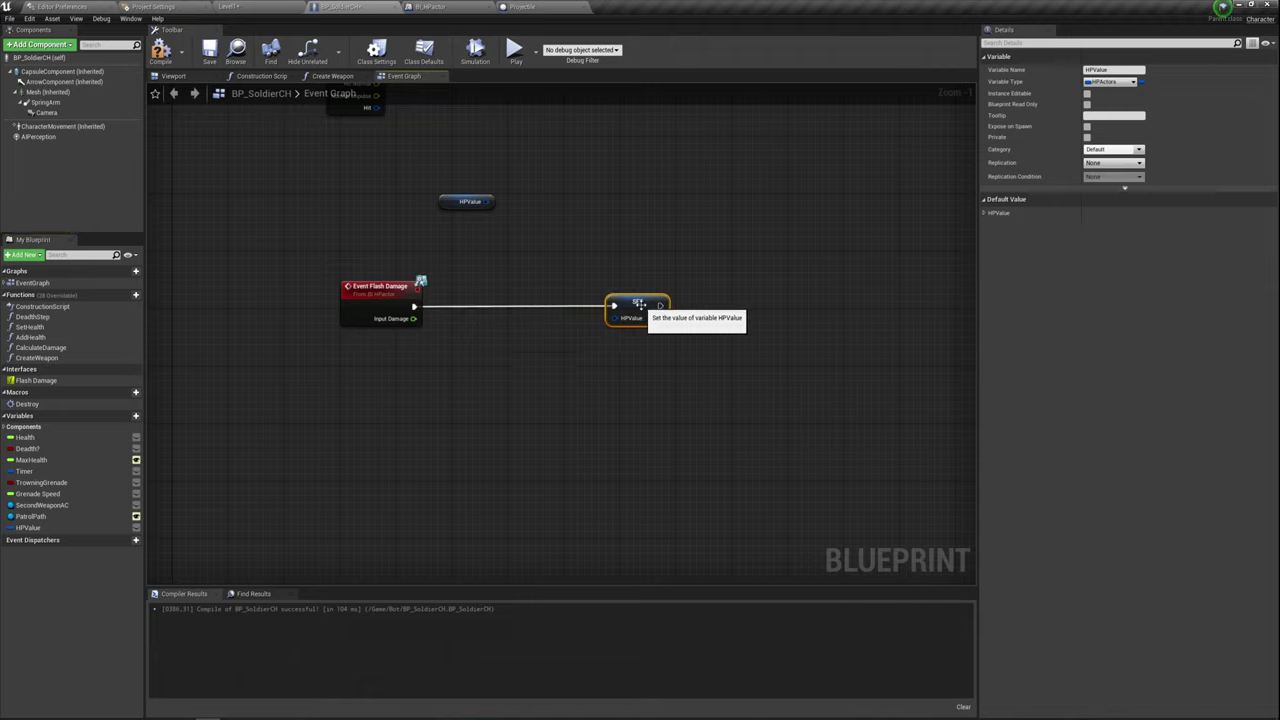
right_click(638, 322)
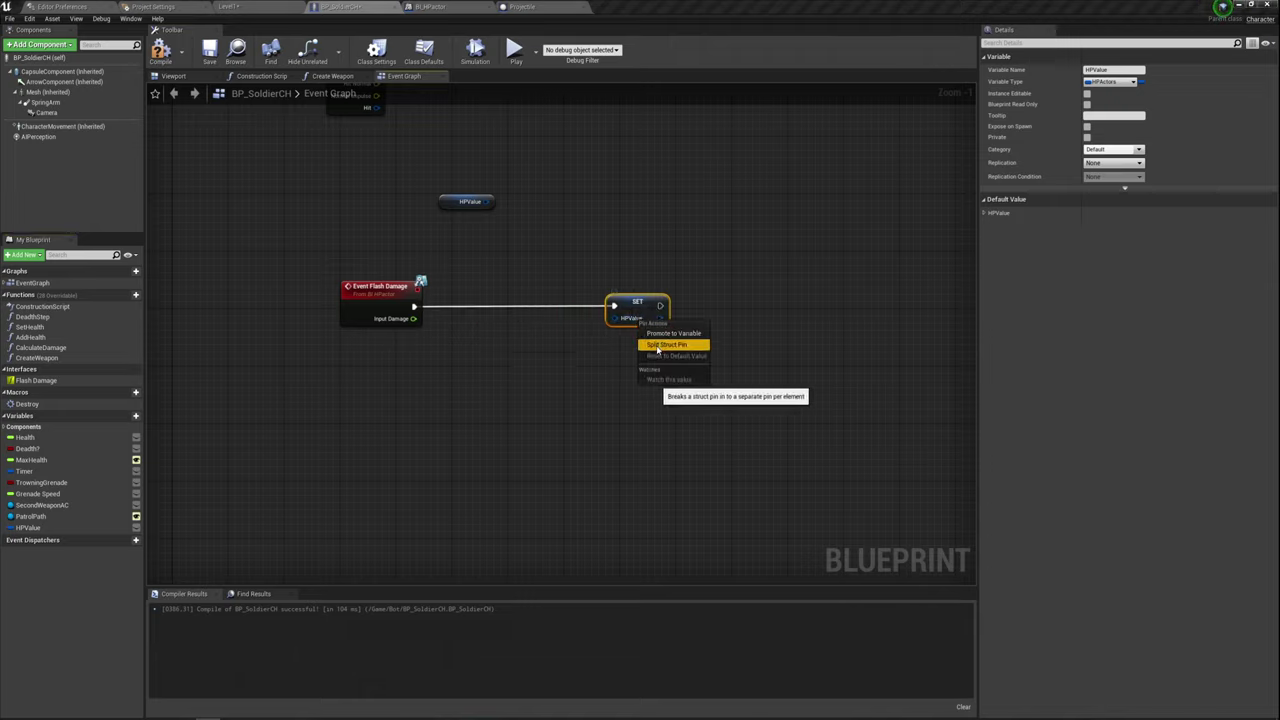
left_click(662, 345)
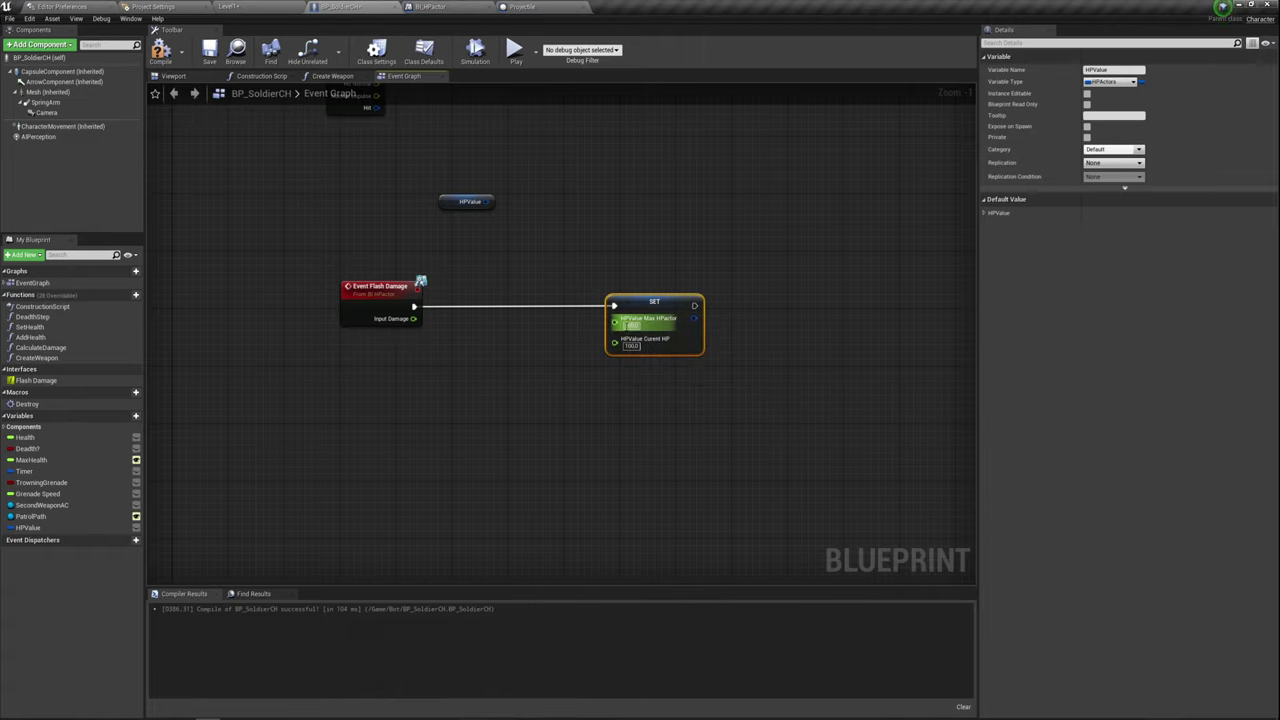
right_click(473, 205)
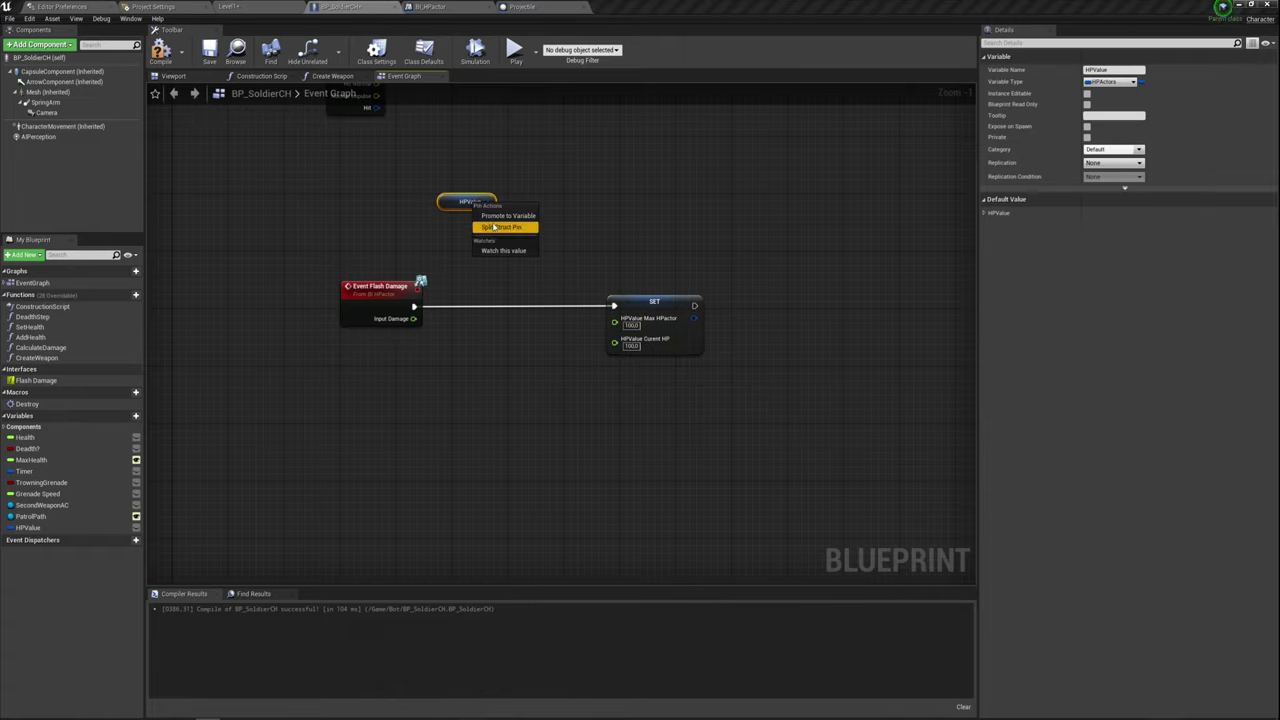
left_click(500, 227)
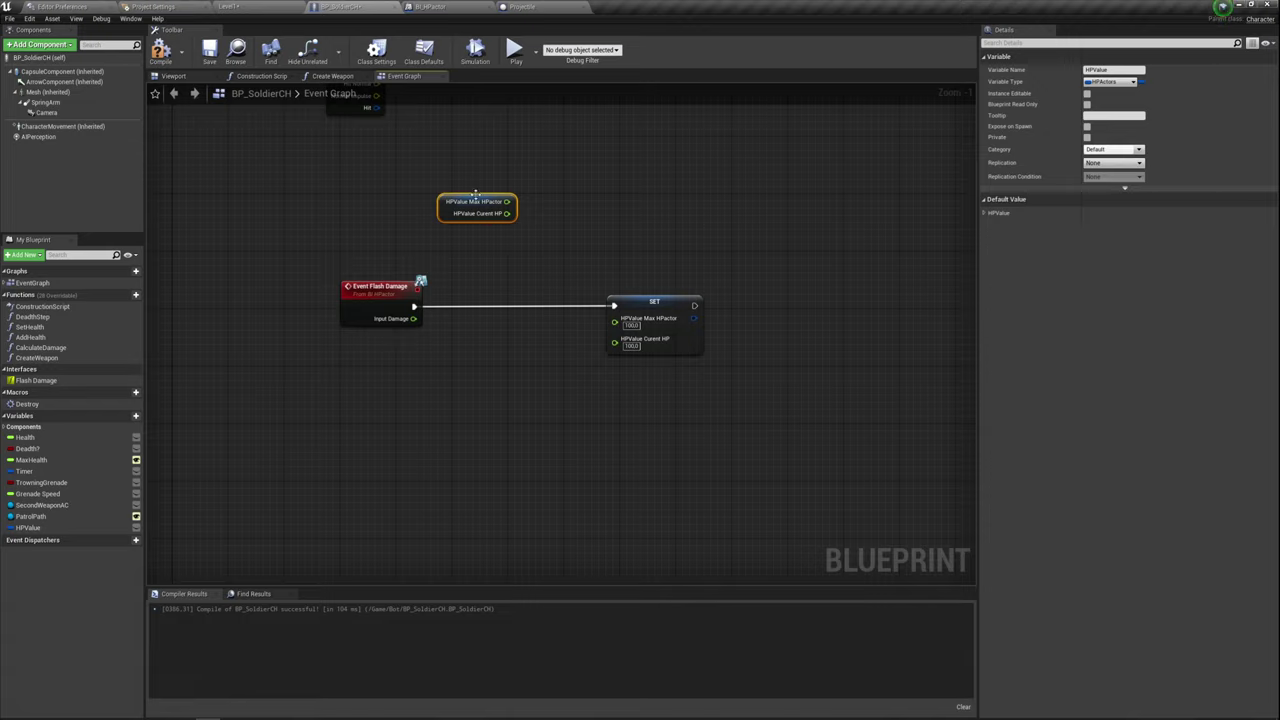
left_click_drag(484, 203, 470, 210)
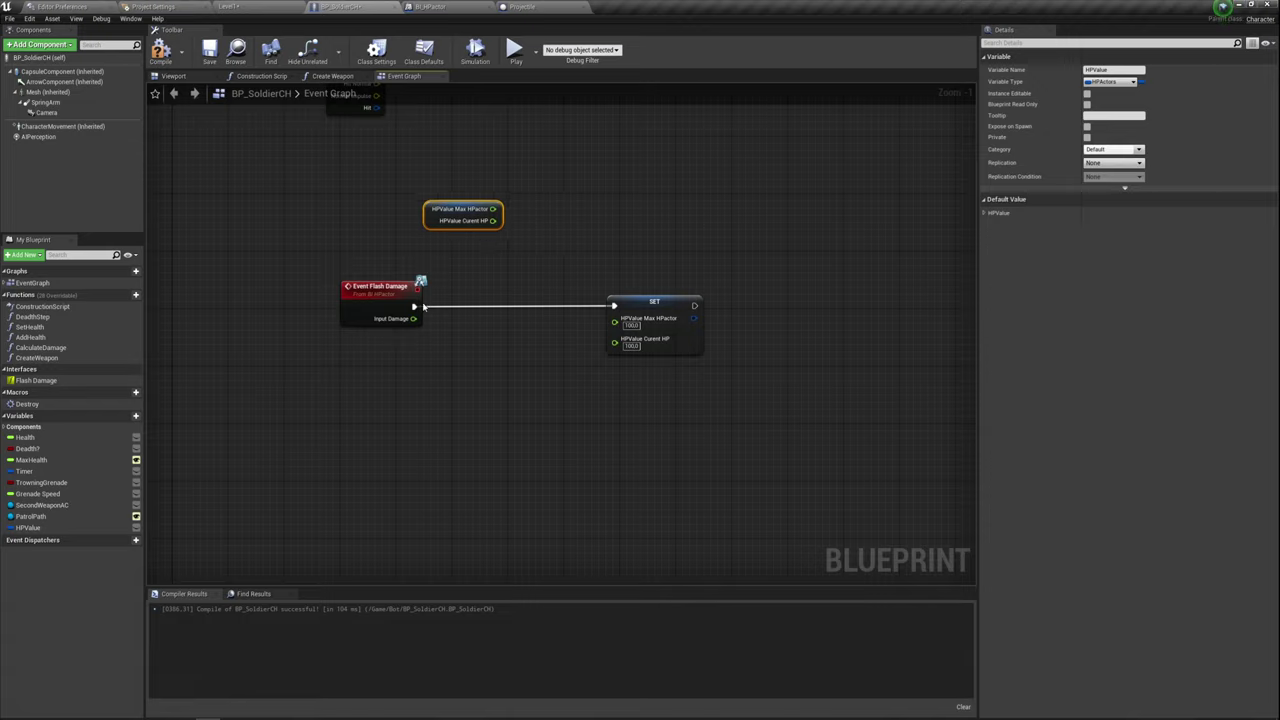
- Add a float minus float node taking current HP and Input Damage
left_click_drag(644, 312, 671, 312)
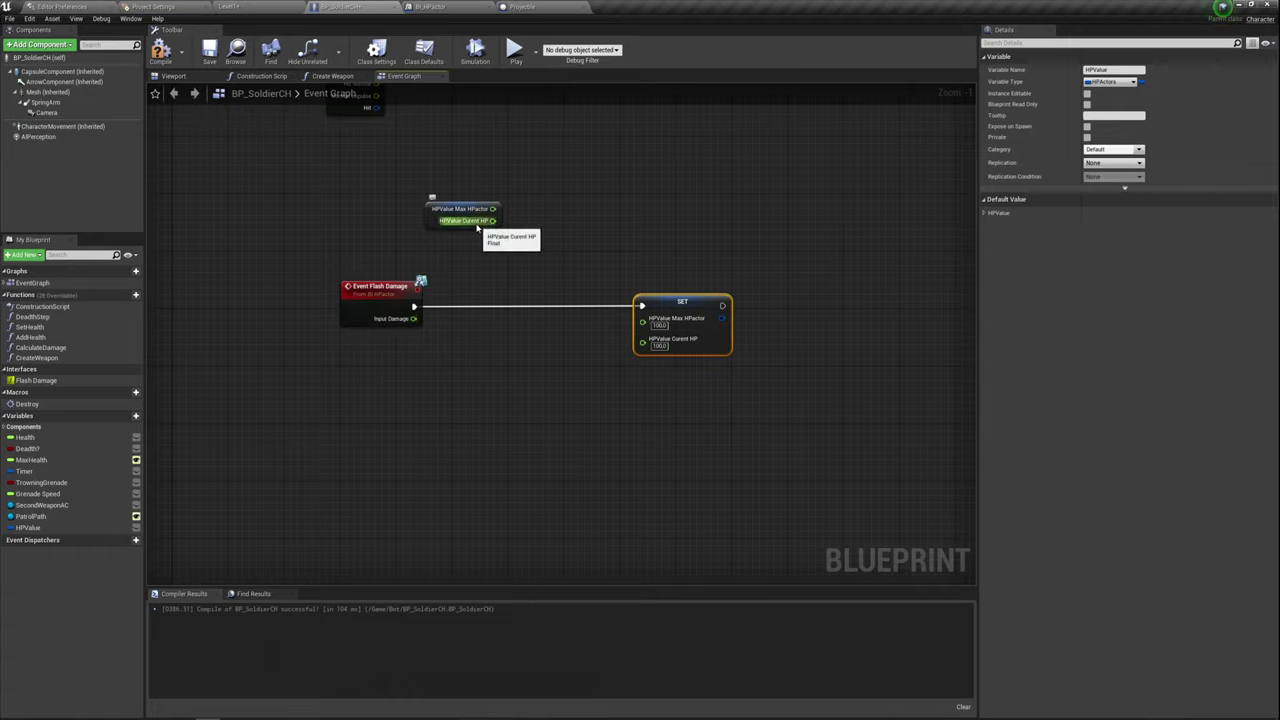
left_click_drag(492, 220, 541, 263)
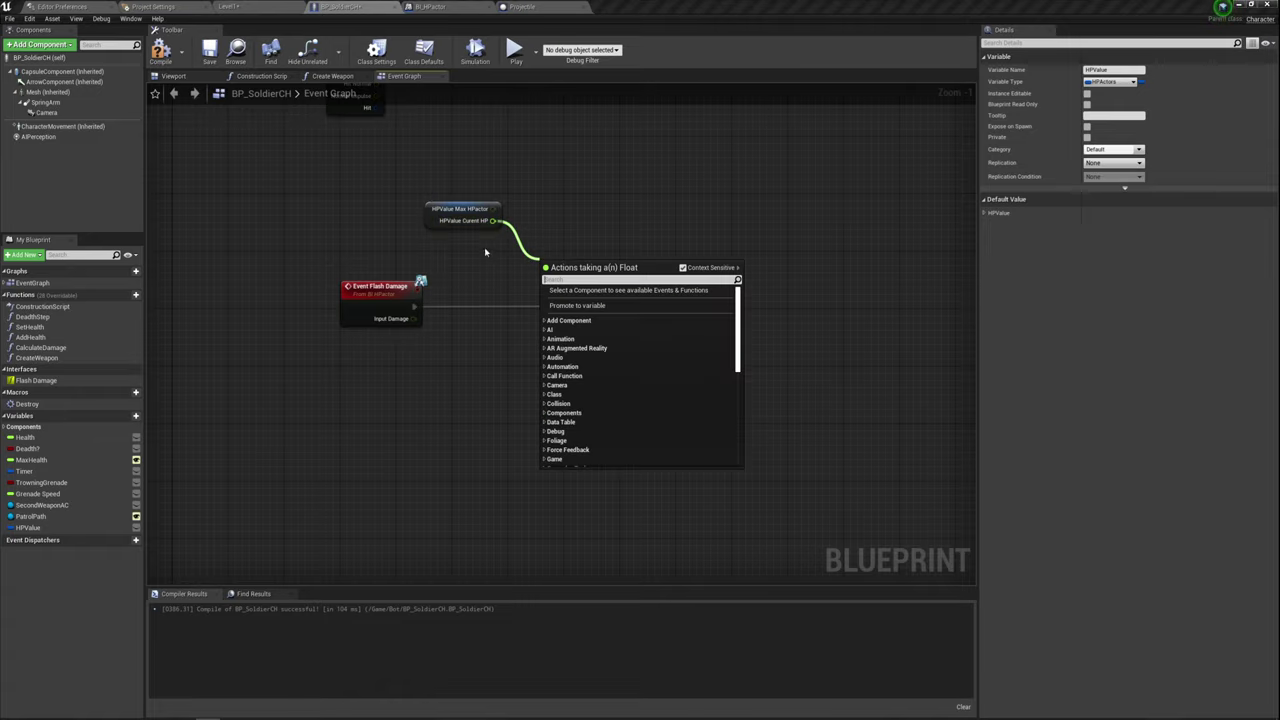
left_click(448, 247)
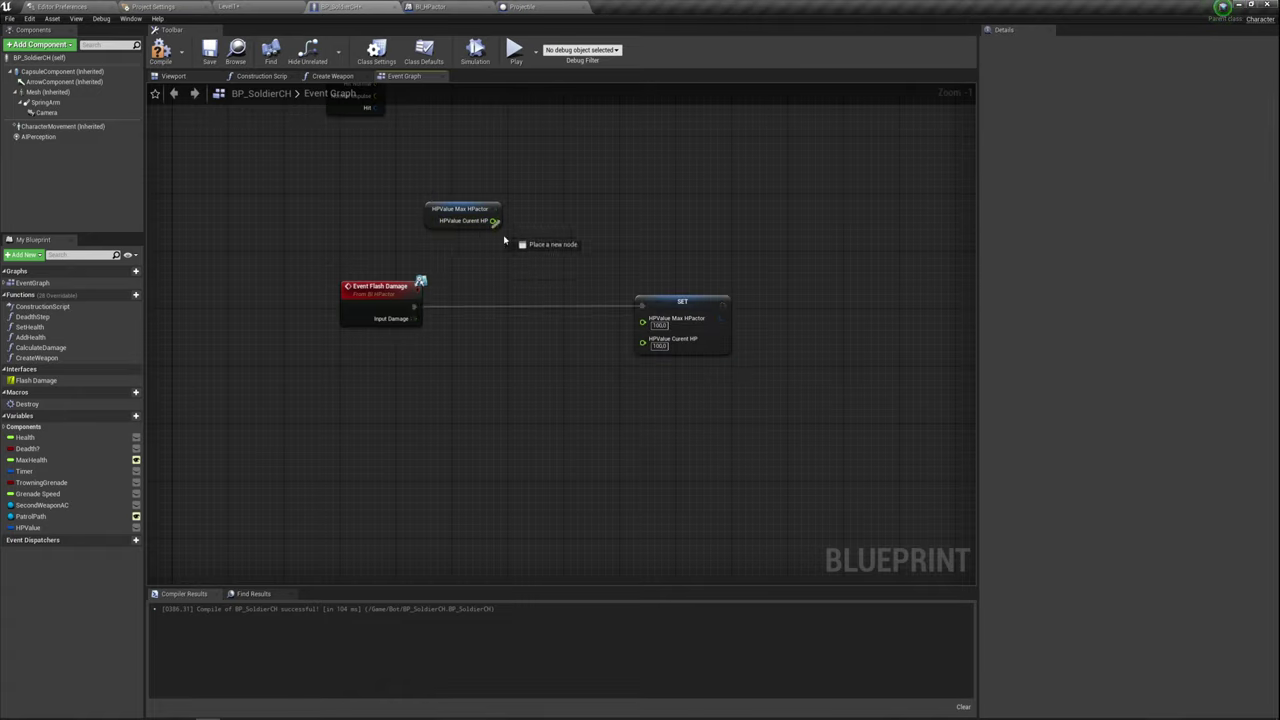
left_click_drag(493, 221, 530, 262)
type("-")
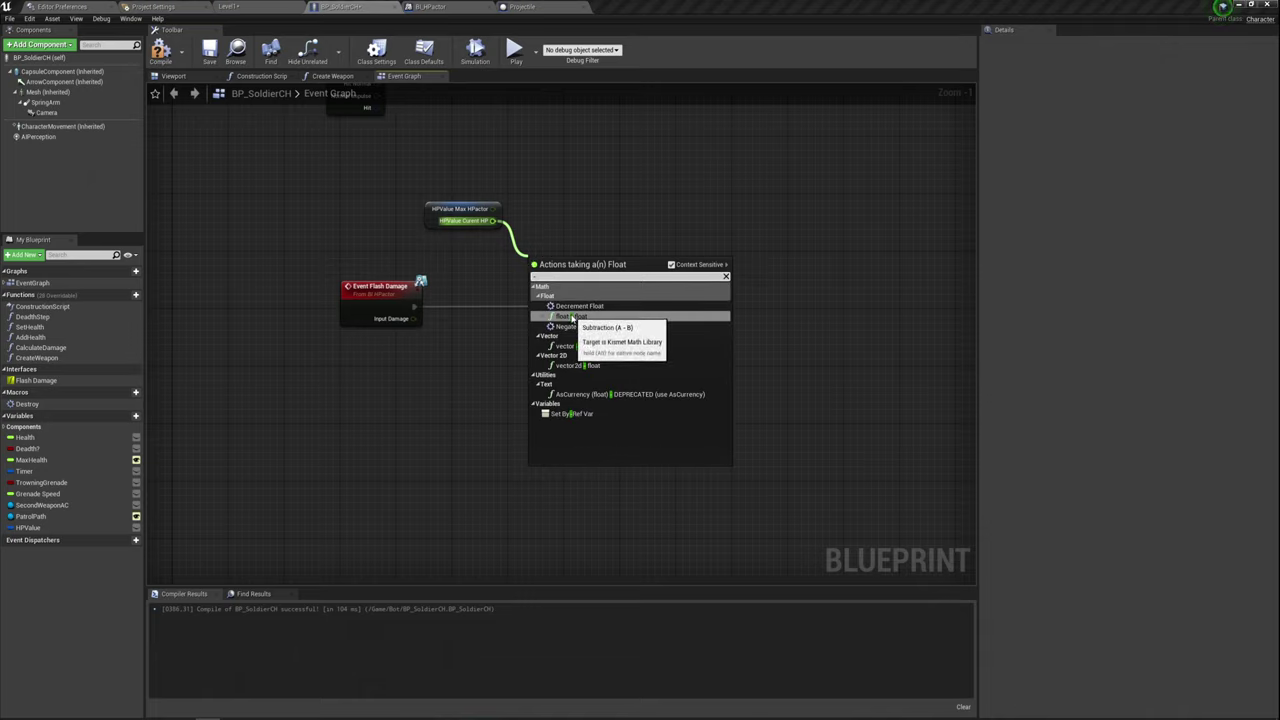
left_click(571, 316)
left_click_drag(537, 276, 413, 318)
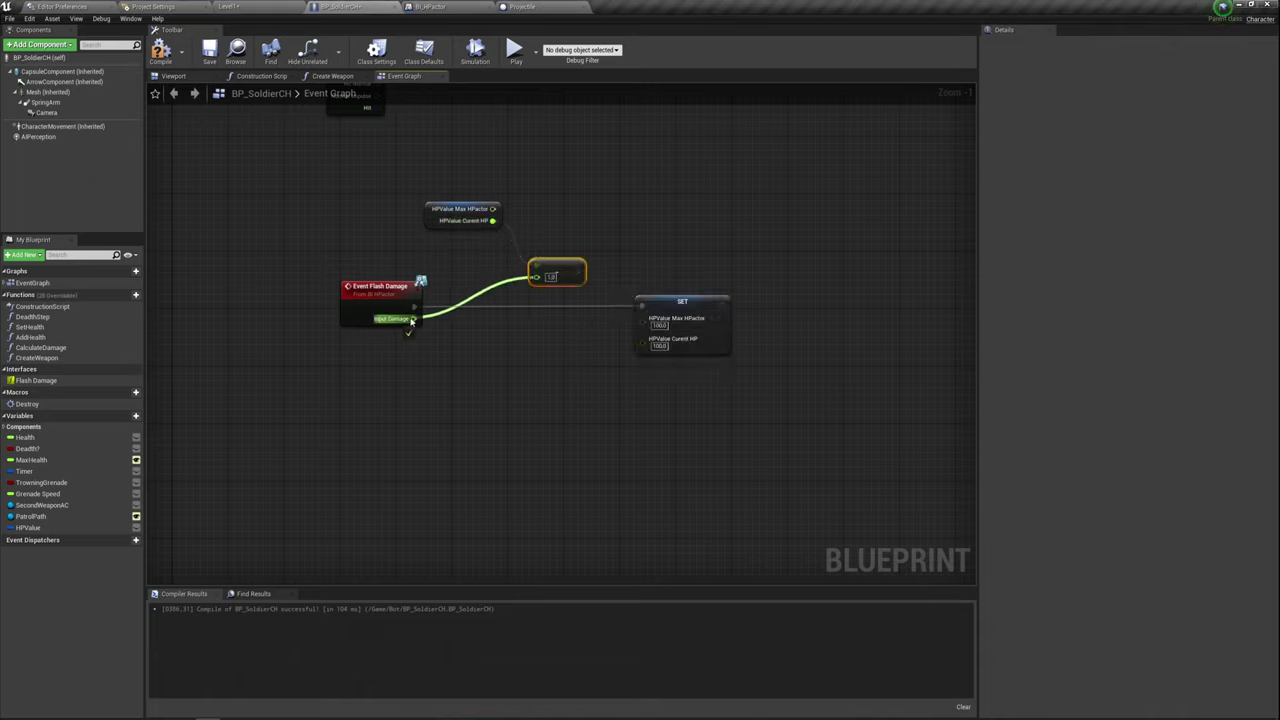
left_click_drag(546, 263, 540, 320)
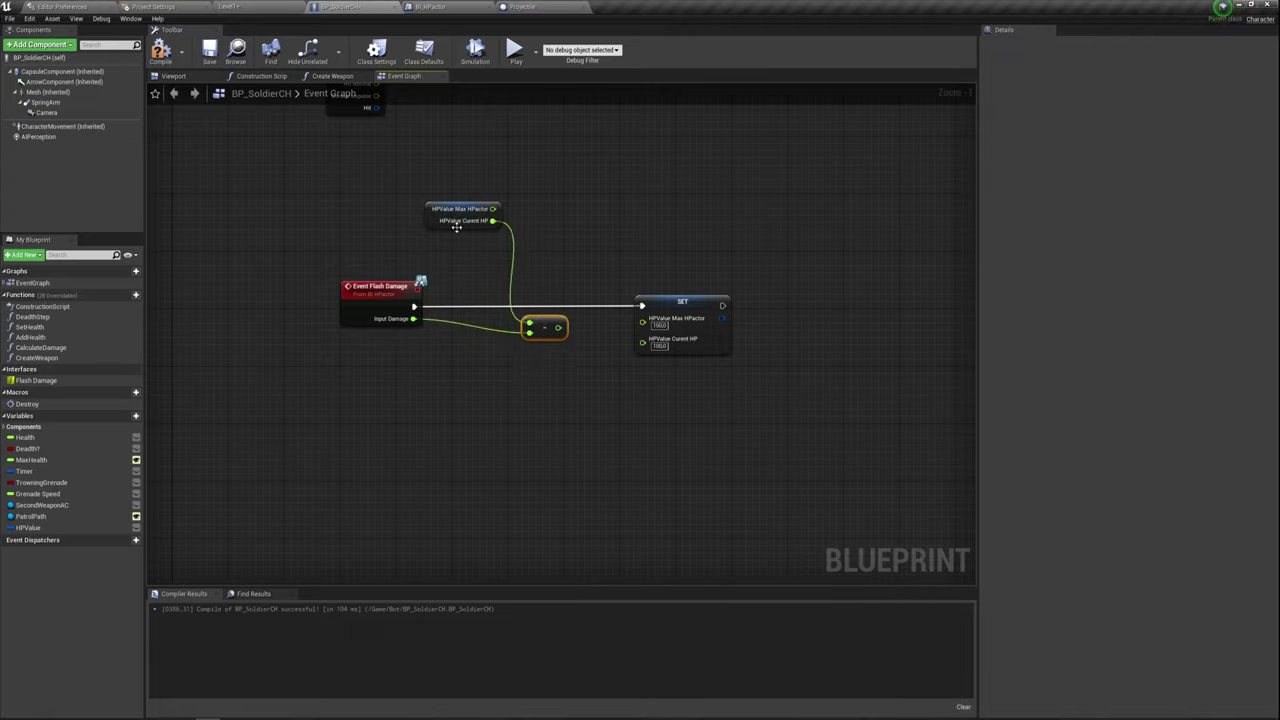
- Feed the subtraction result into SET's Current HP and tidy the node layout
left_click_drag(456, 227, 456, 256)
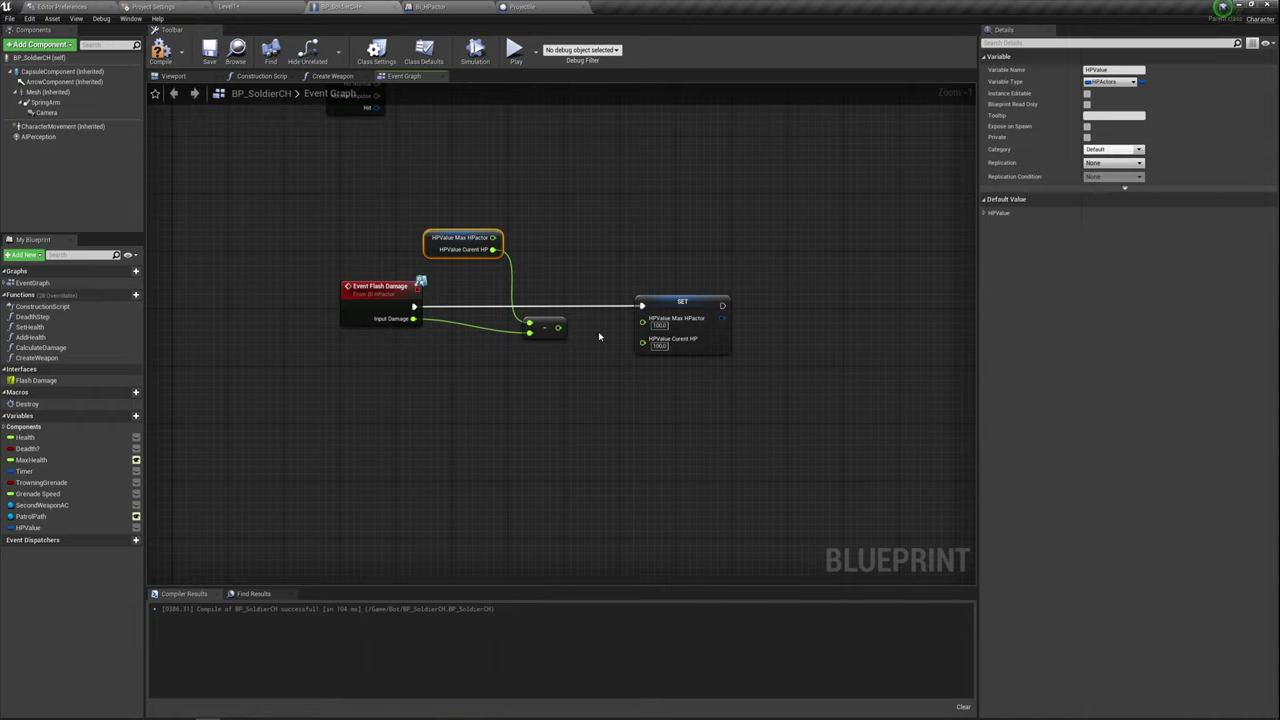
left_click_drag(557, 327, 645, 345)
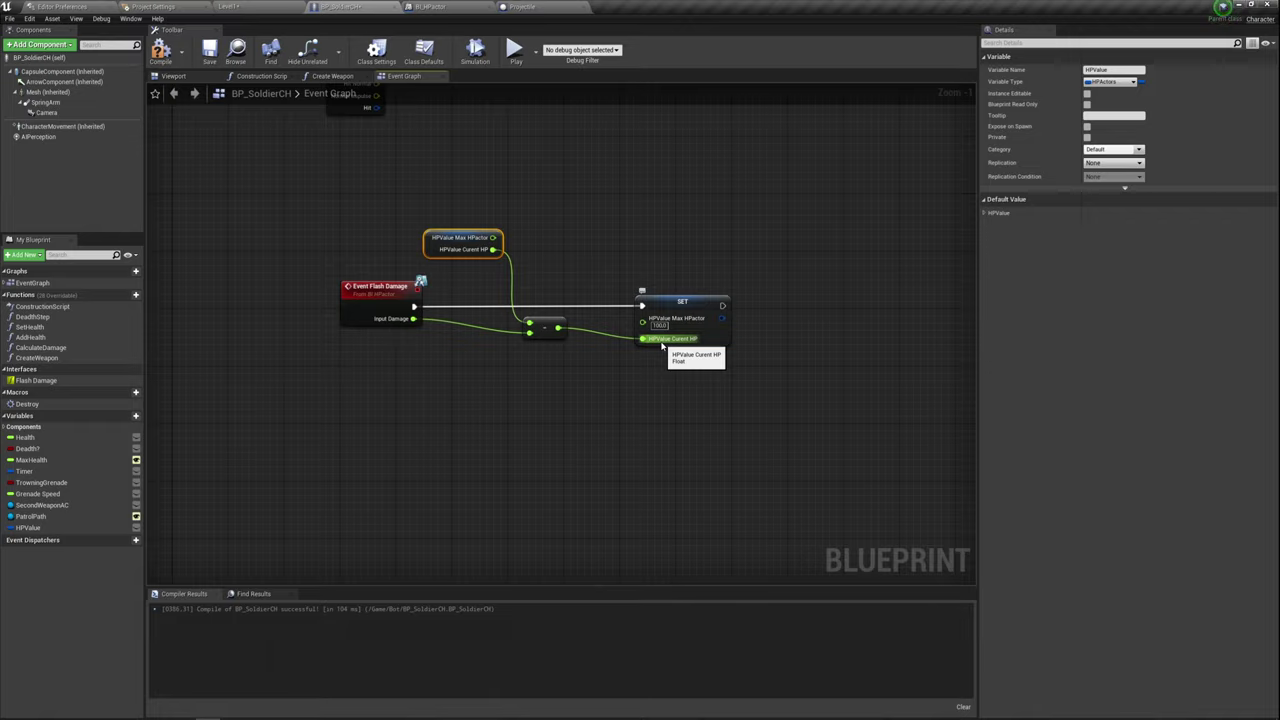
left_click_drag(695, 335, 636, 336)
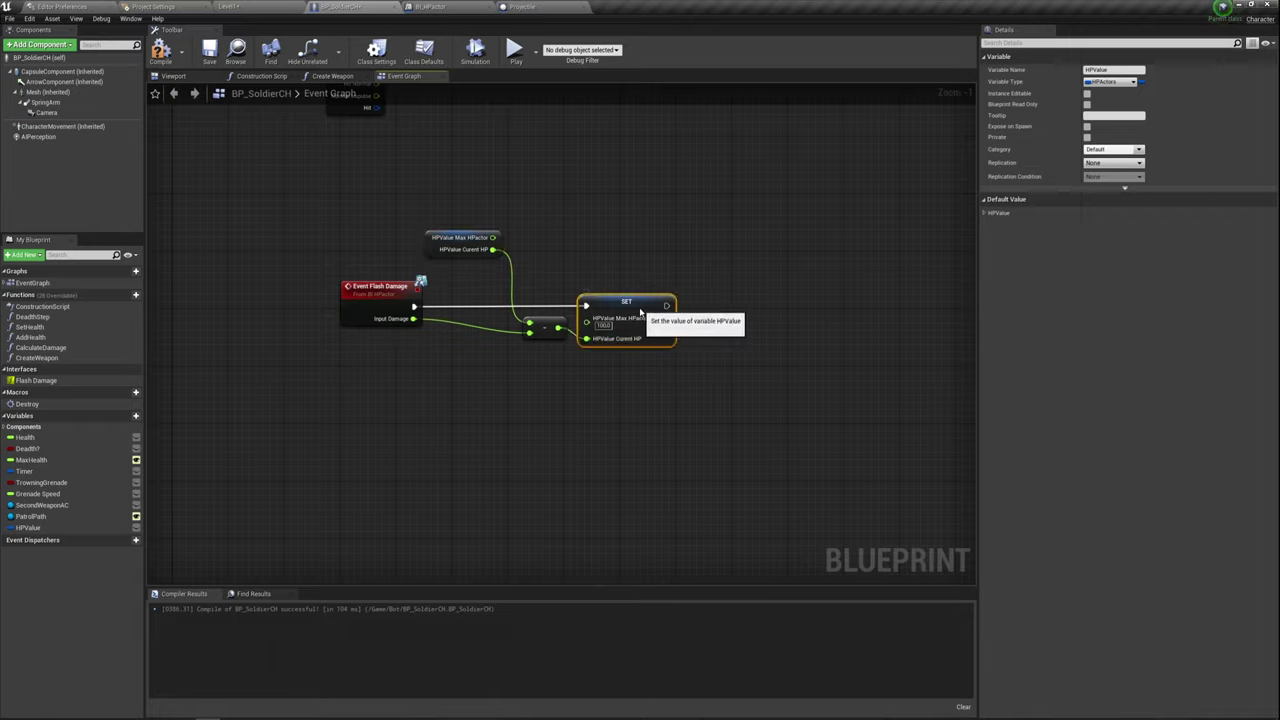
left_click_drag(550, 327, 536, 334)
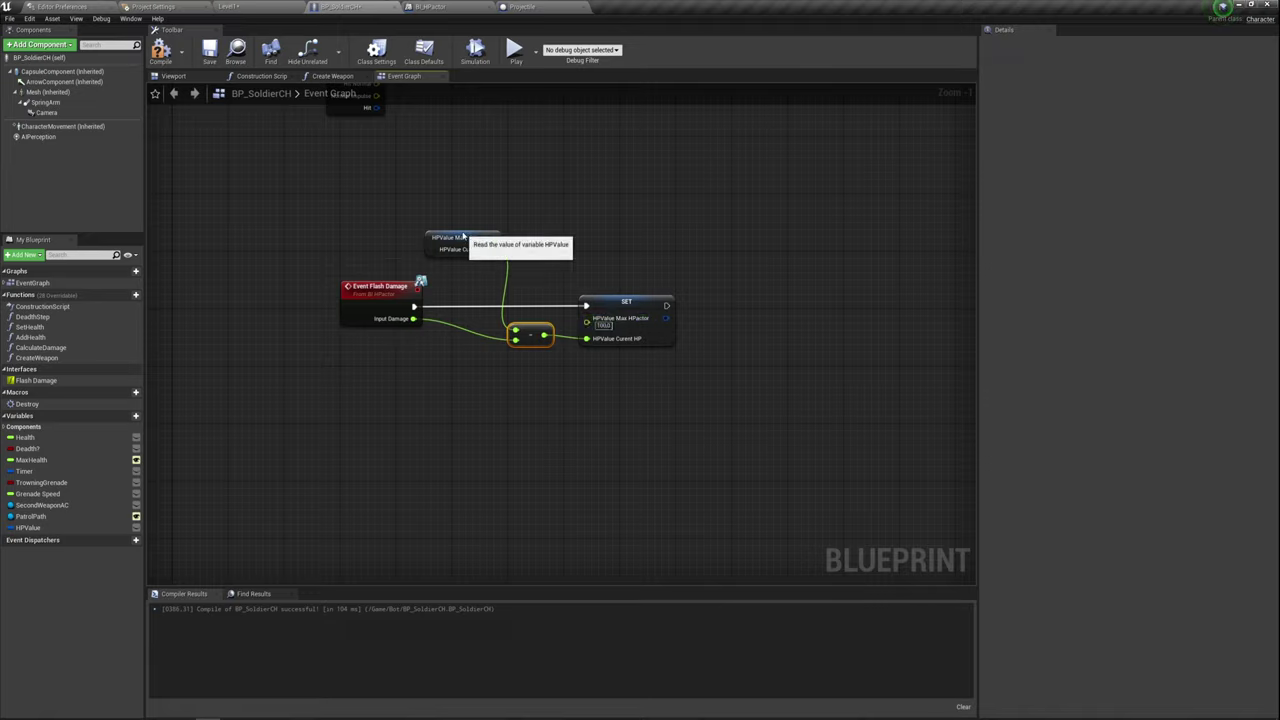
left_click_drag(463, 235, 460, 306)
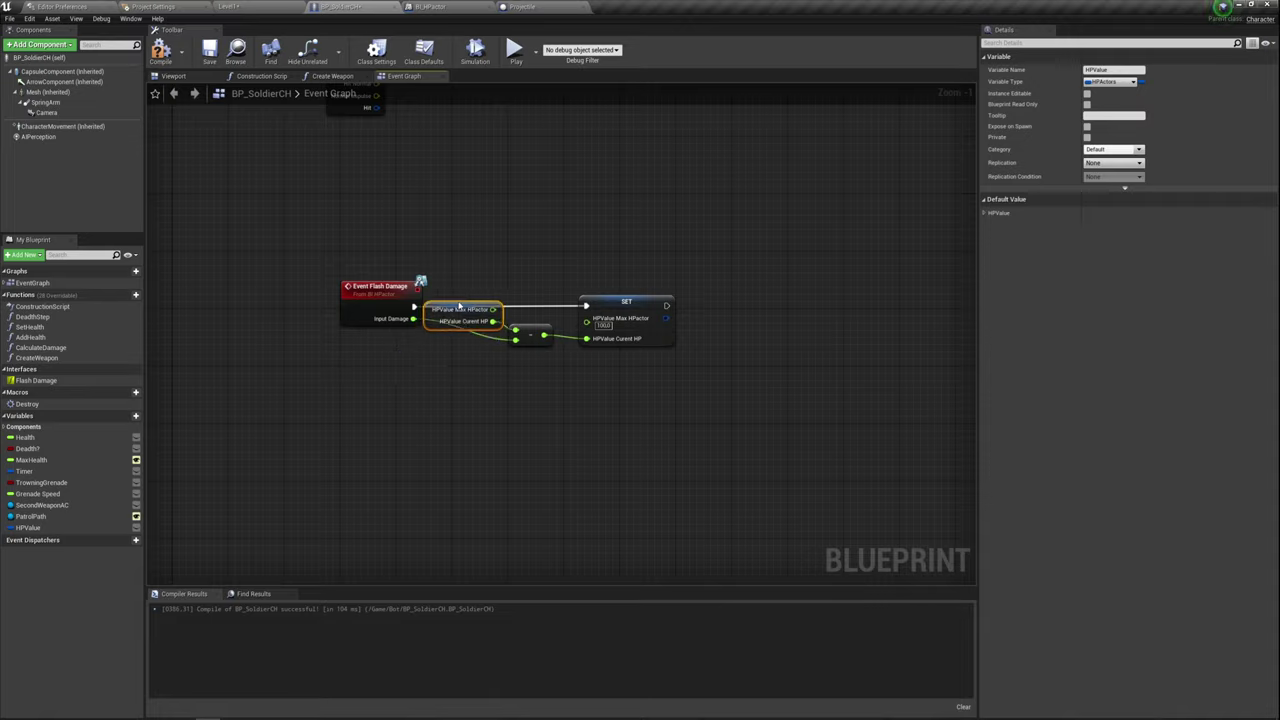
mouse_move(463, 380)
left_mouse_down()
mouse_move(530, 332)
mouse_move(545, 370)
left_mouse_up()
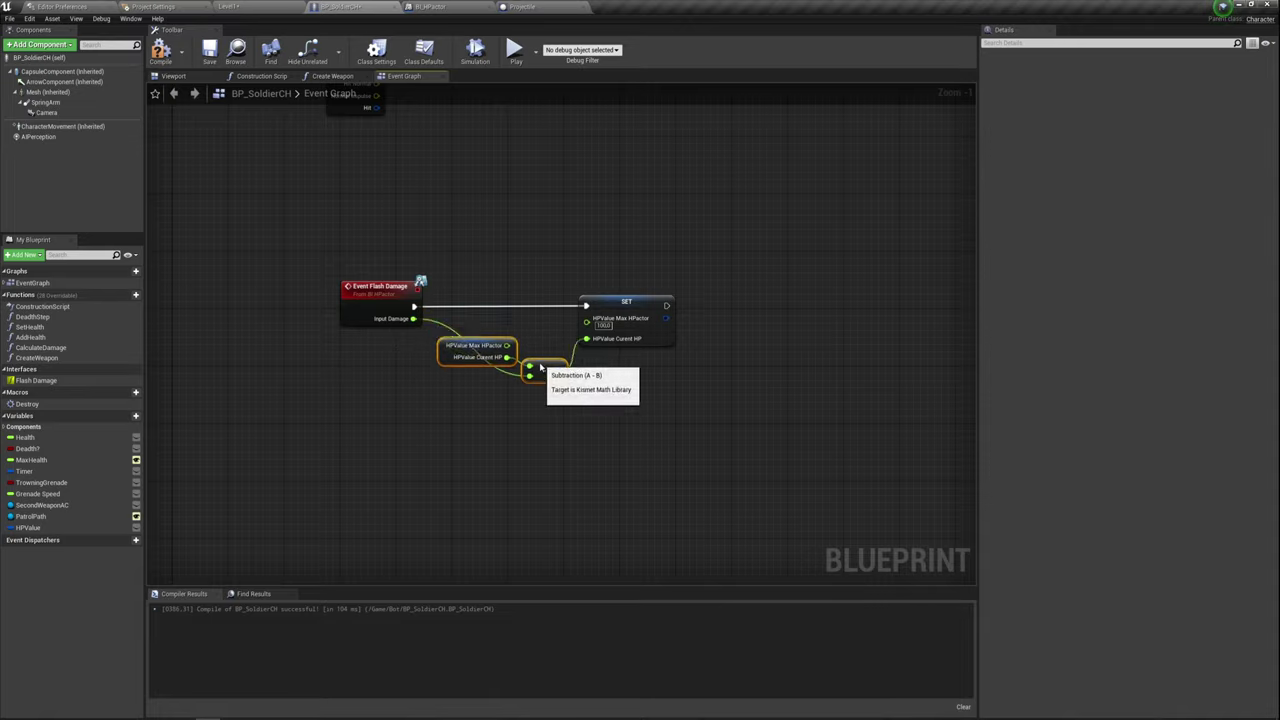
left_click_drag(588, 320, 651, 327)
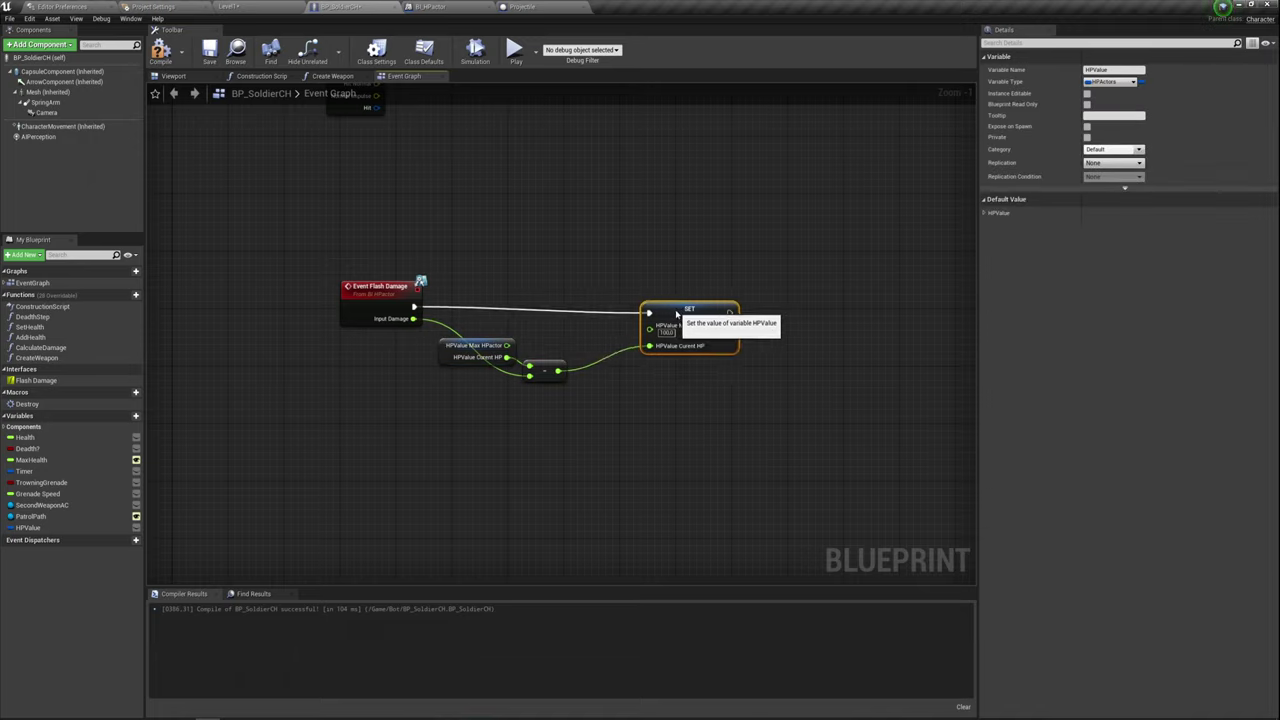
left_click_drag(480, 347, 530, 333)
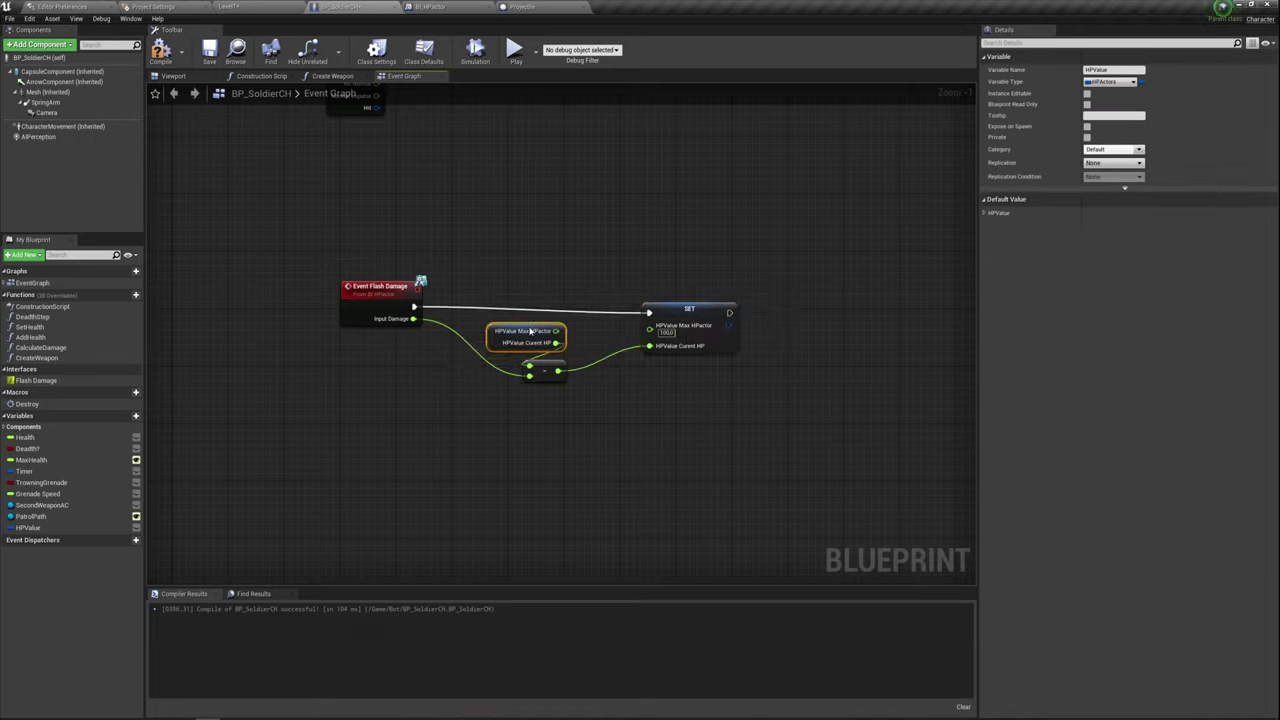
left_click(686, 325)
left_click_drag(686, 325, 686, 318)
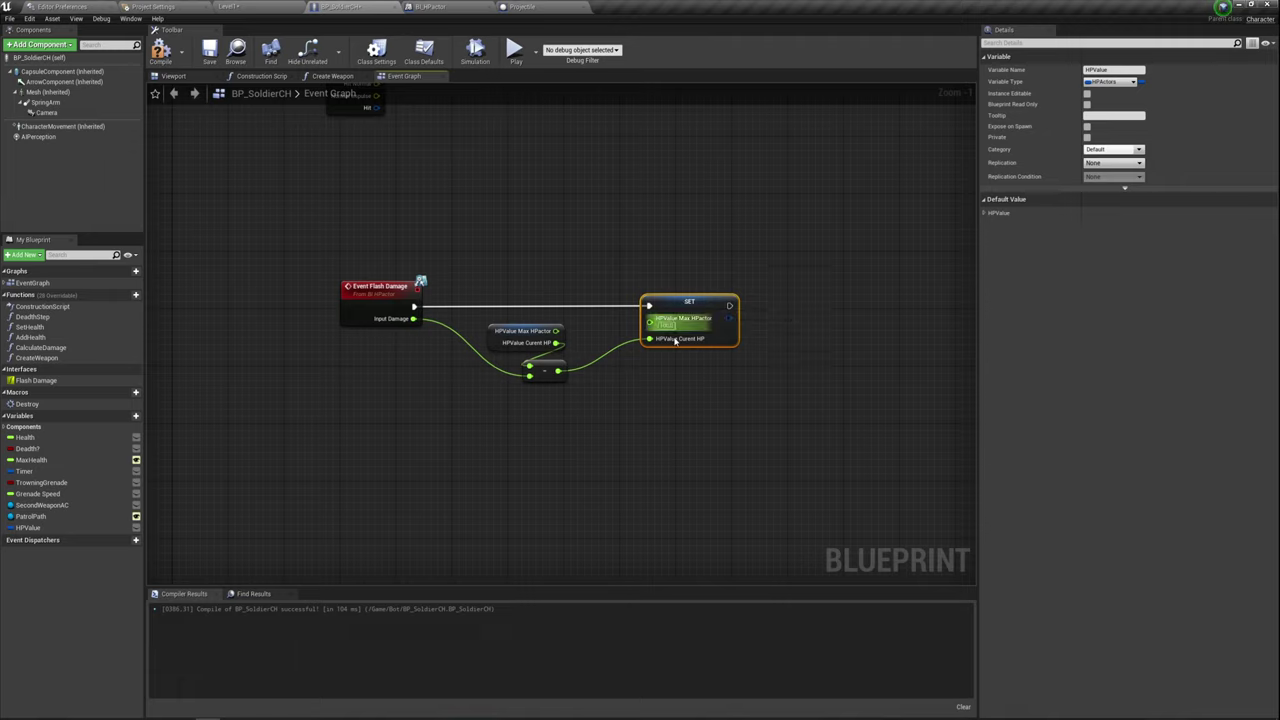
left_click(671, 414)
mouse_move(671, 414)
right_mouse_down()
mouse_move(498, 411)
mouse_move(505, 369)
right_mouse_up()
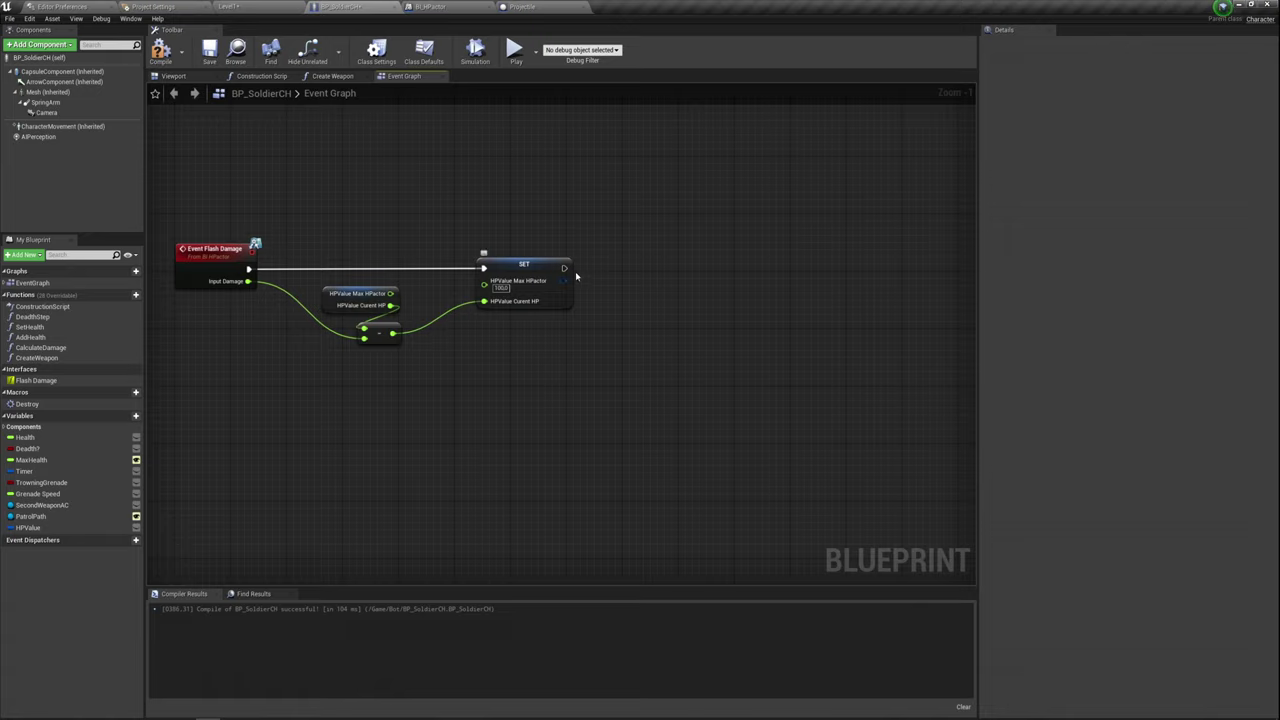
- Place a Branch node and connect SET's execution output to it
left_click(678, 268)
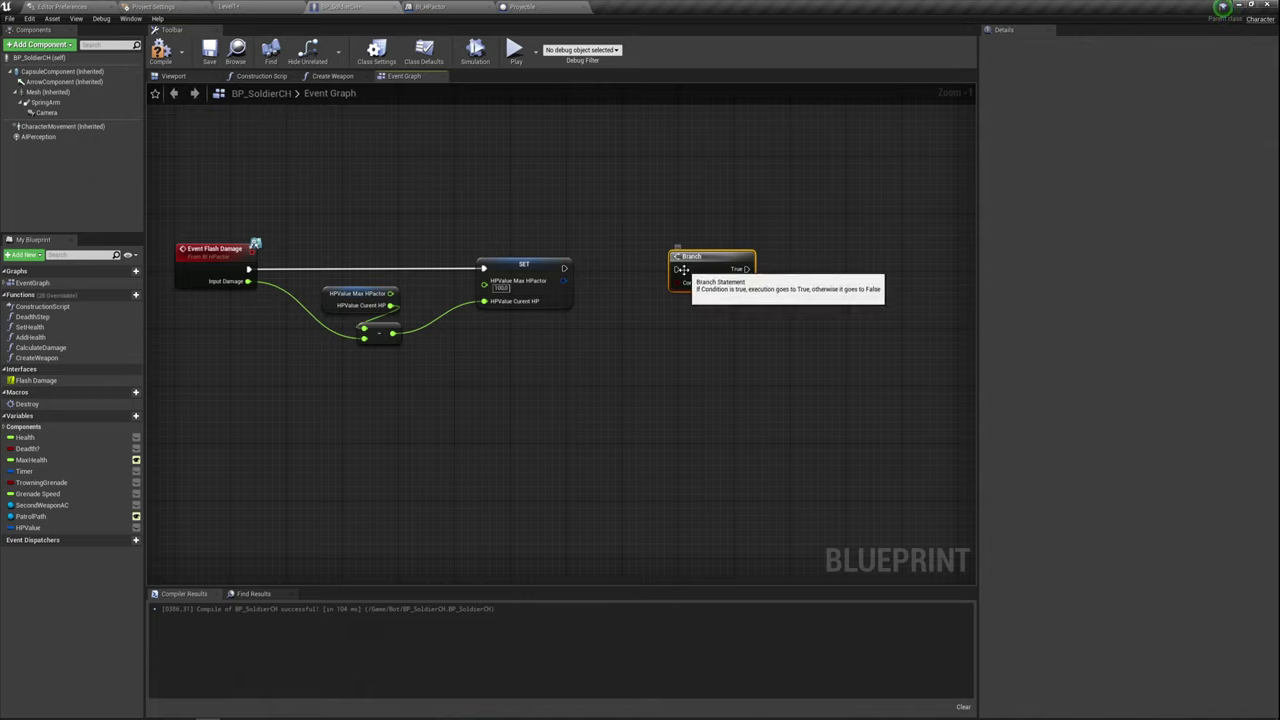
left_click_drag(676, 268, 564, 270)
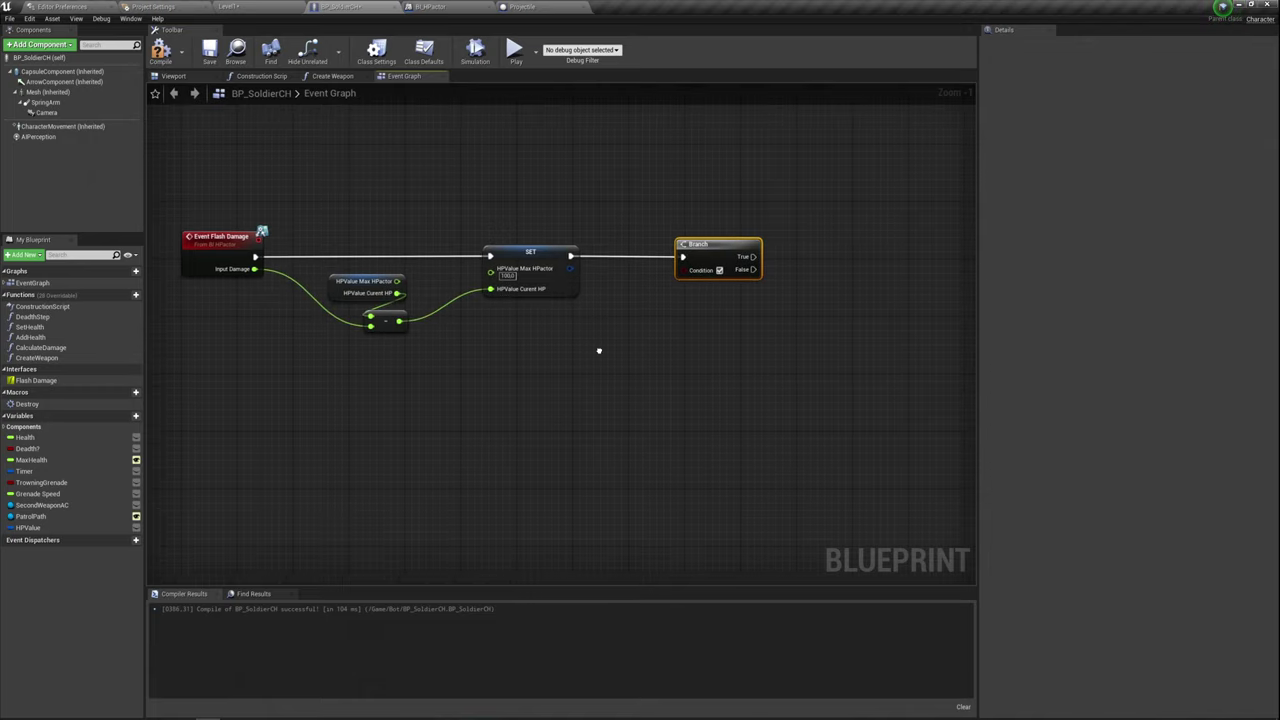
right_click_drag(598, 362, 588, 332)
left_click_drag(704, 236, 747, 233)
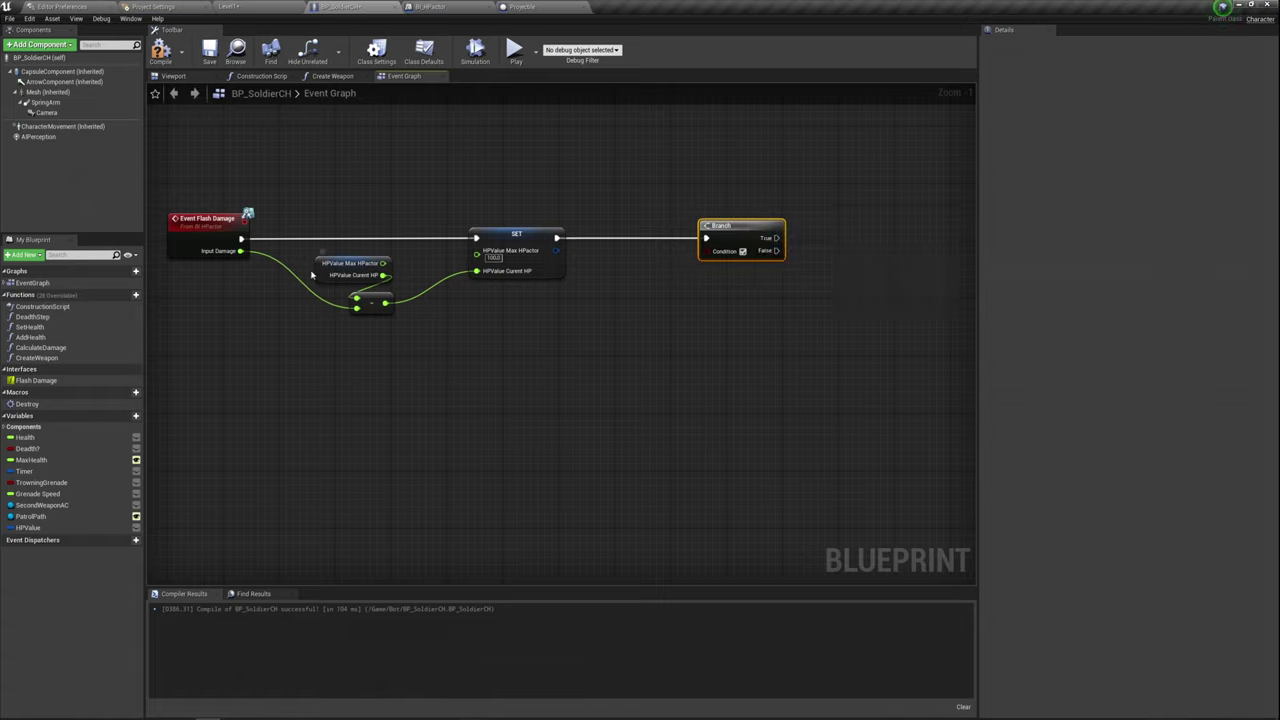
- Add a second split HPValue getter with a Current HP <= comparison node
left_click_drag(25, 530, 583, 285)
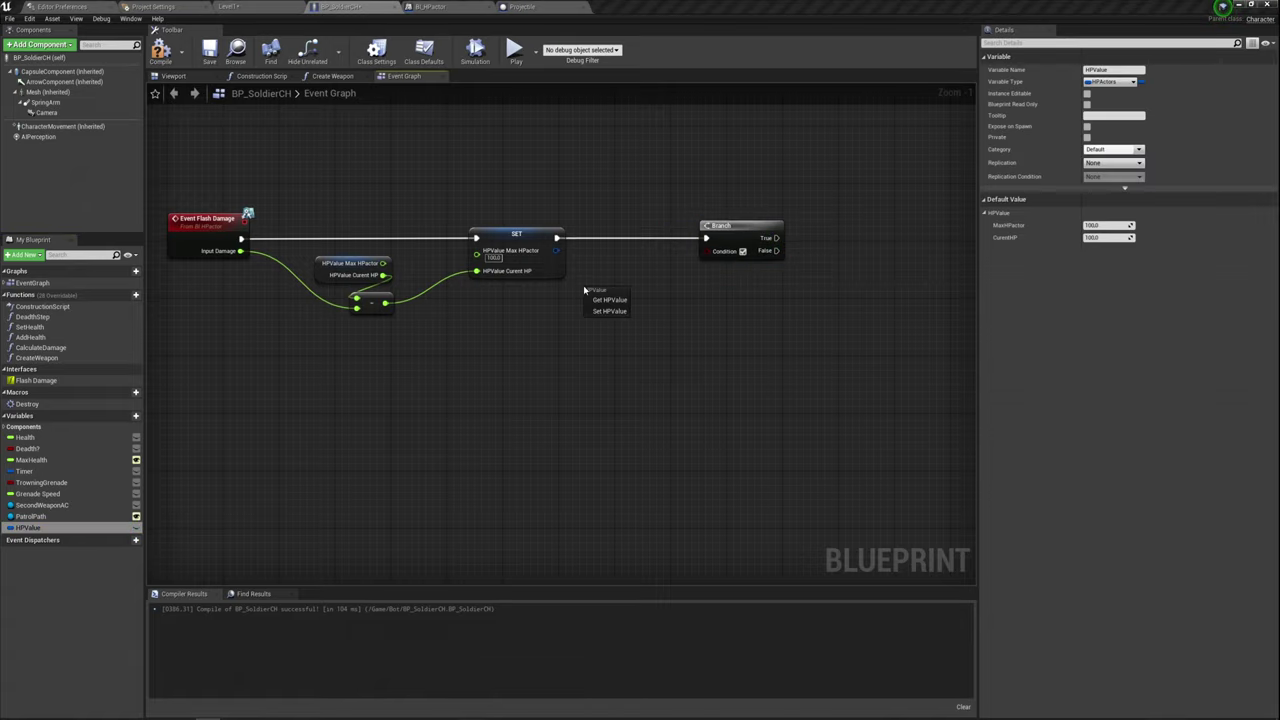
left_click(603, 291)
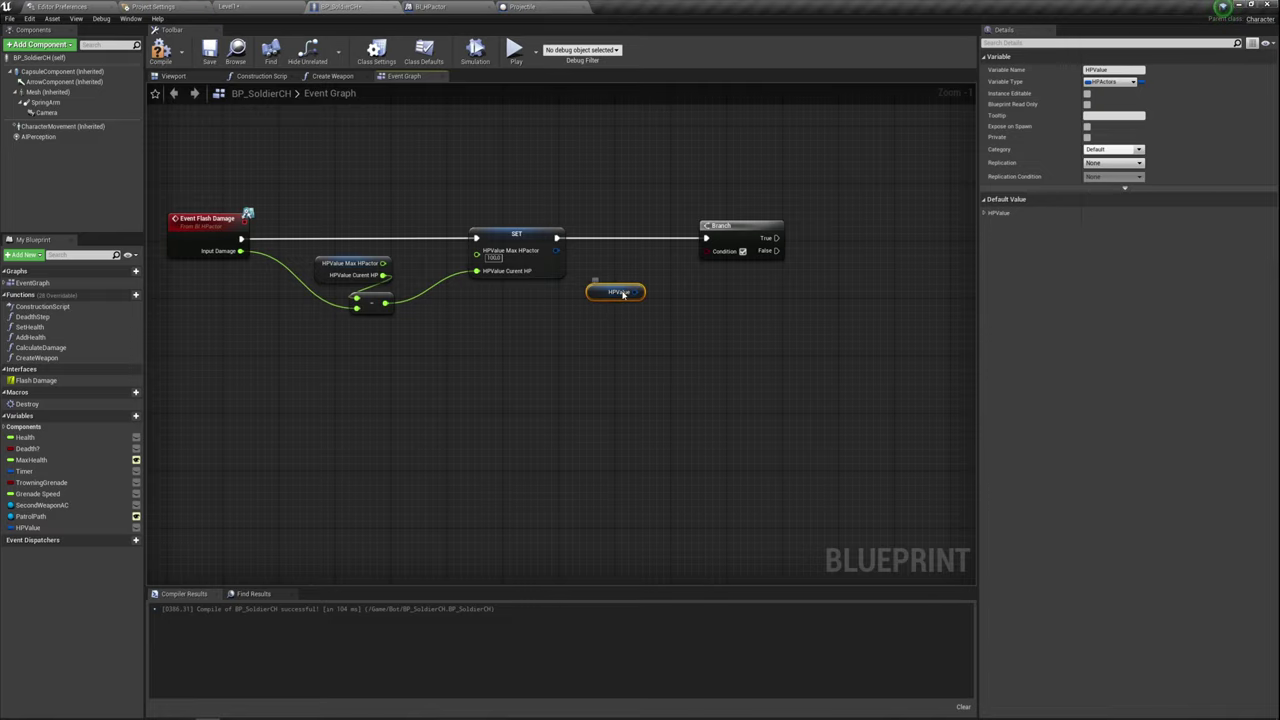
right_click(621, 296)
left_click(652, 307)
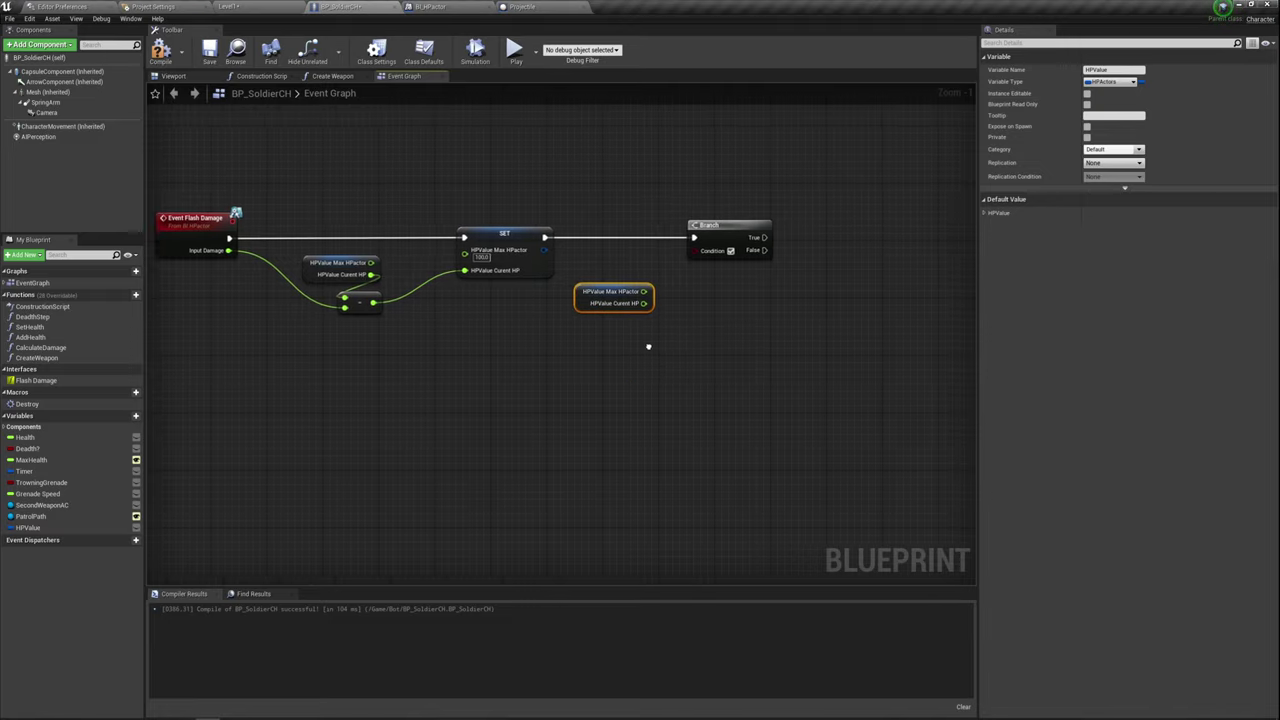
right_click_drag(656, 313, 590, 316)
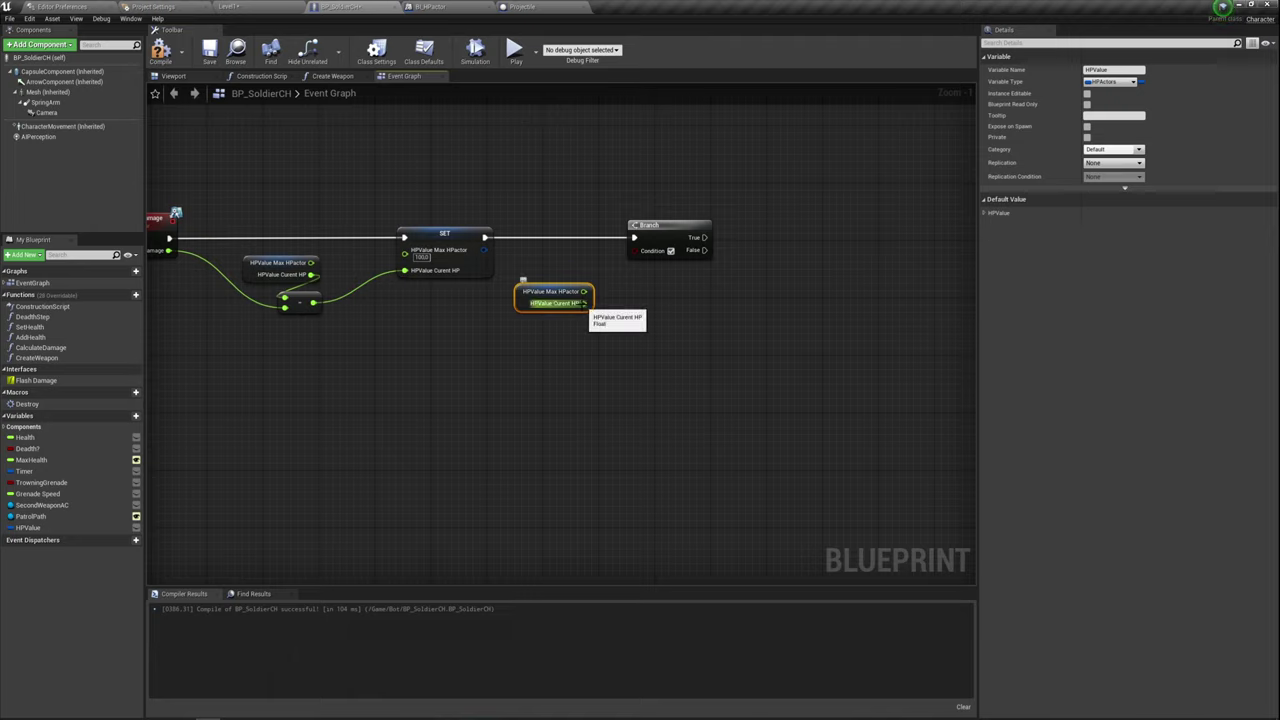
left_click_drag(585, 303, 617, 308)
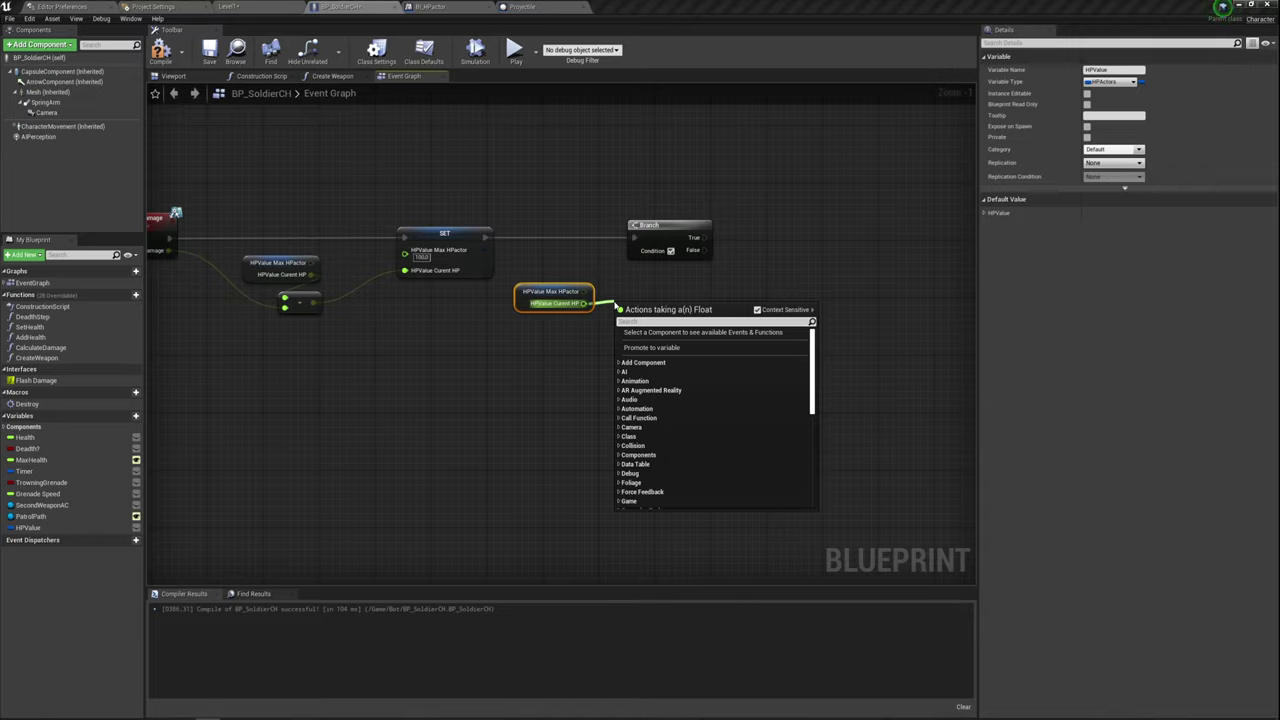
type("-")
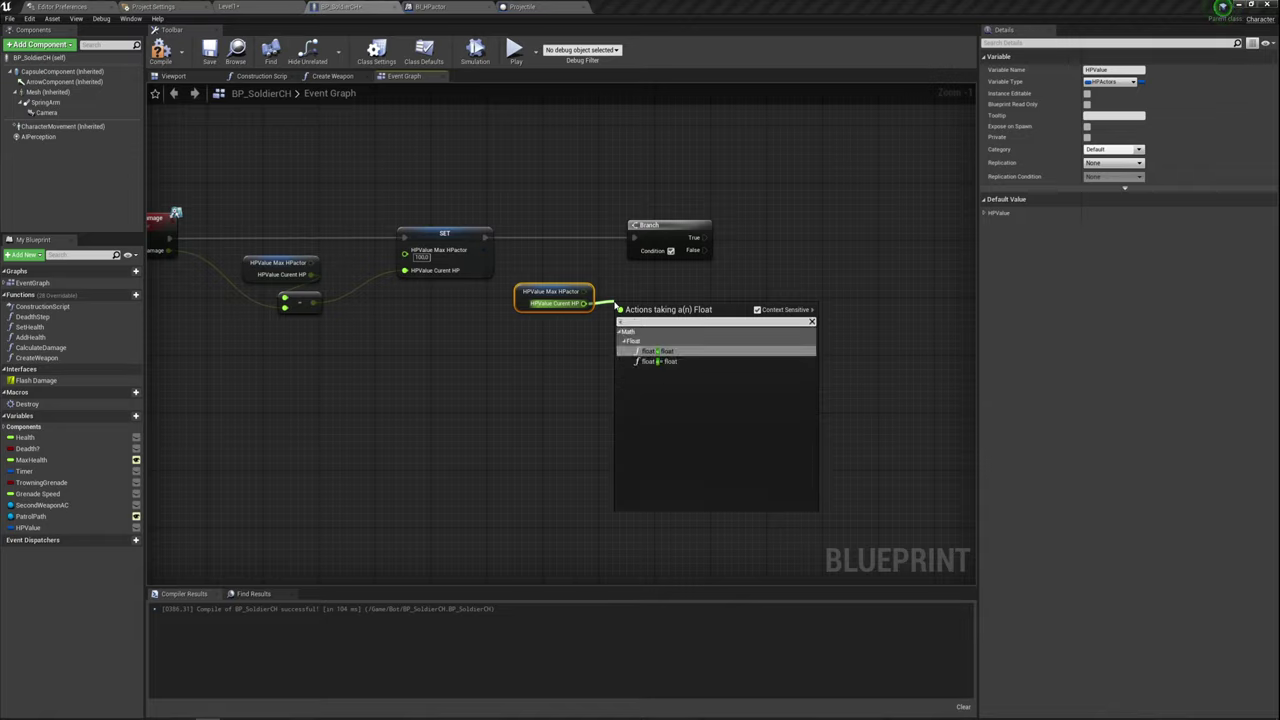
left_click(652, 353)
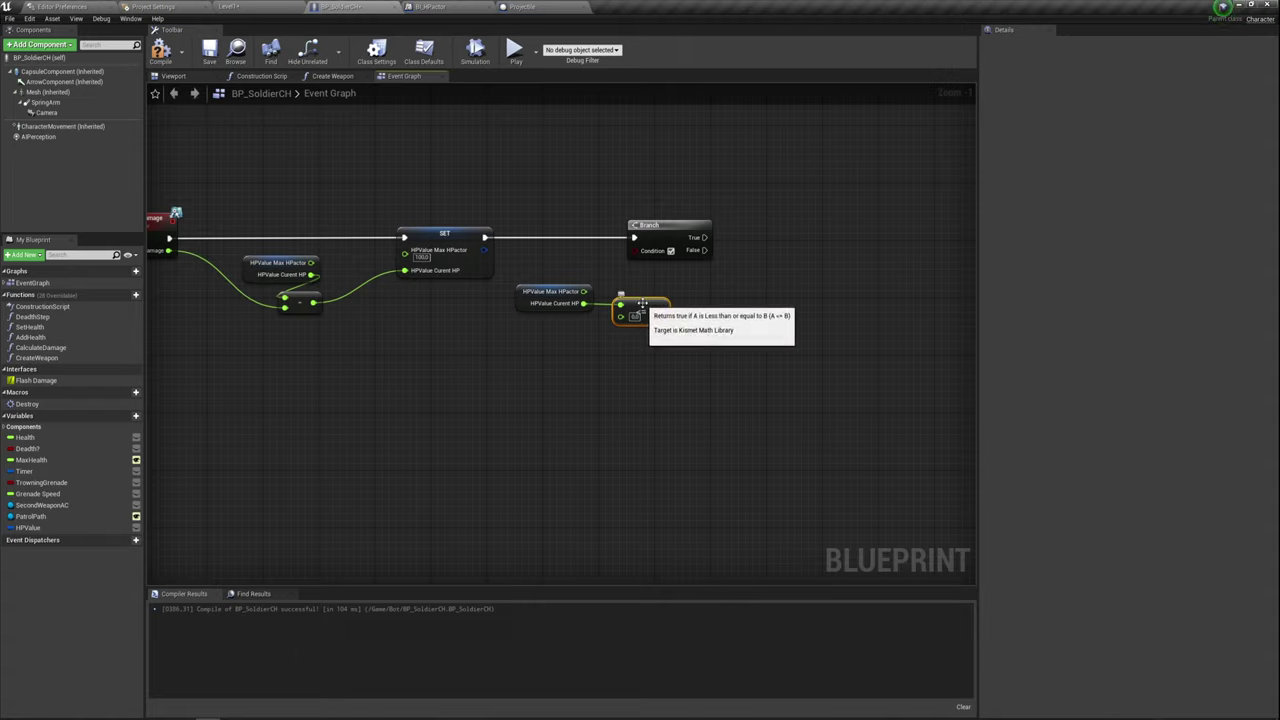
mouse_move(632, 300)
left_mouse_down()
mouse_move(624, 308)
mouse_move(645, 300)
mouse_move(604, 308)
mouse_move(634, 250)
left_mouse_up()
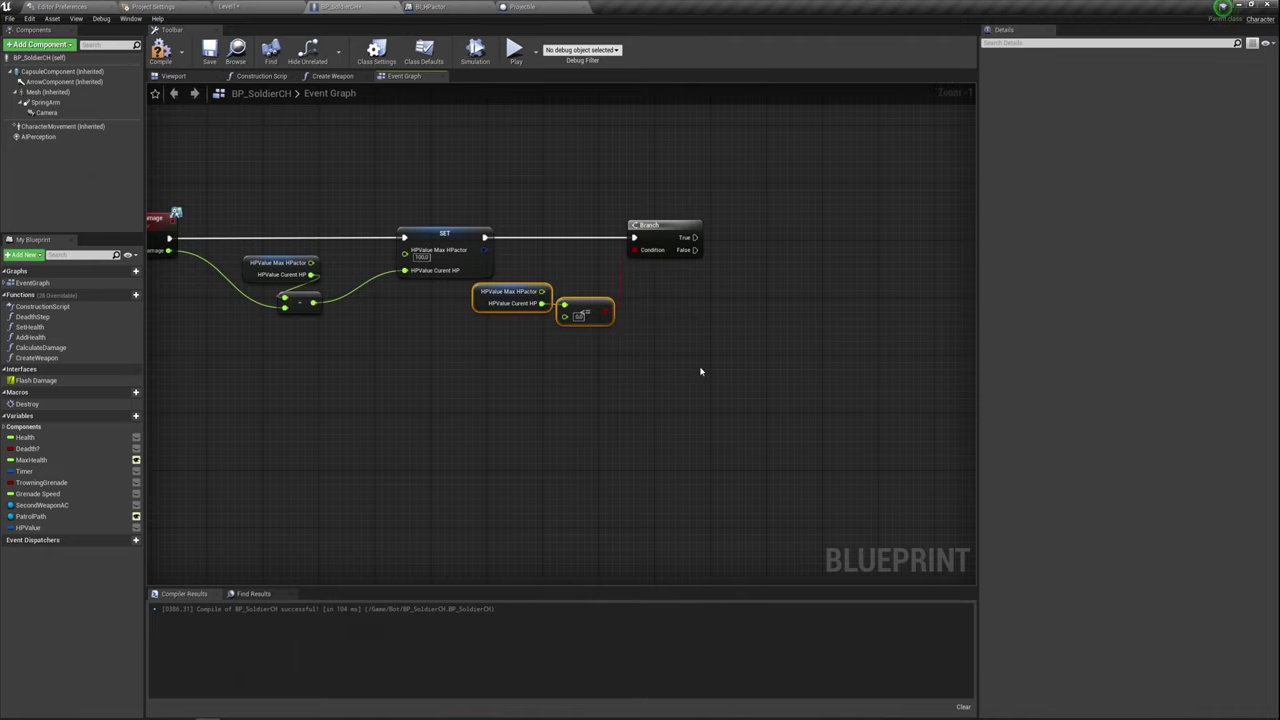
right_click_drag(723, 319, 702, 371)
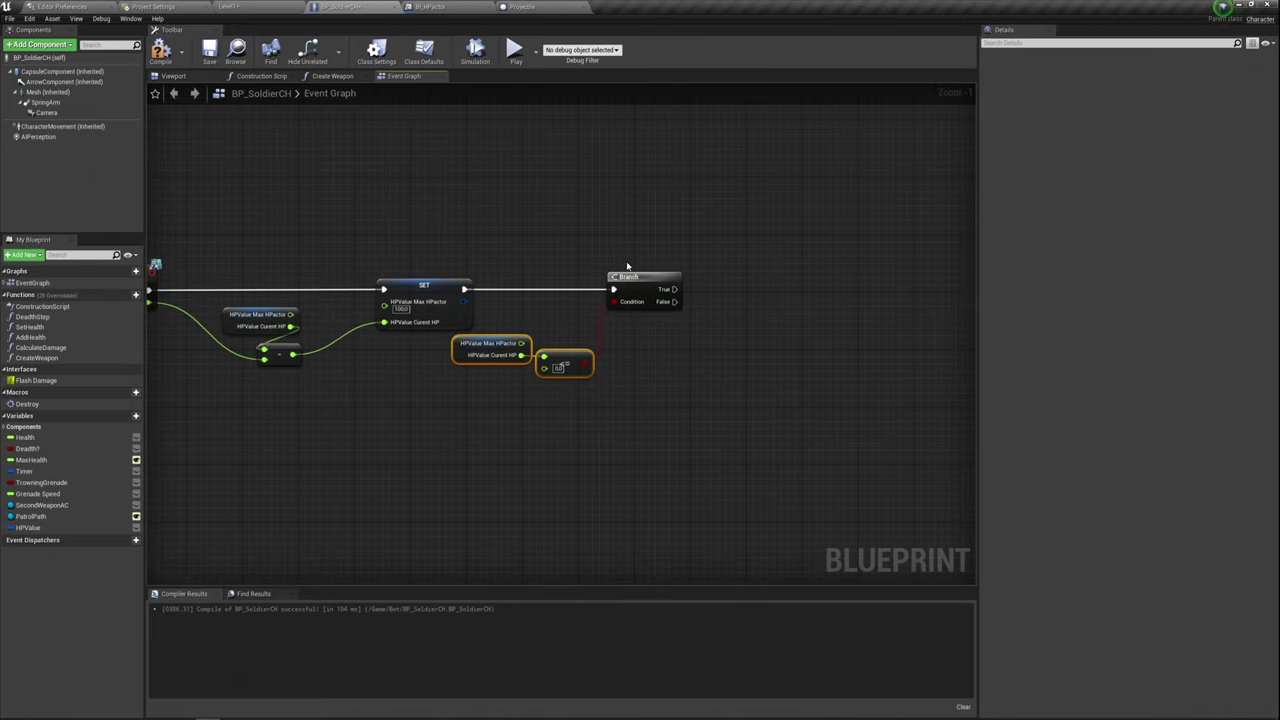
left_click_drag(676, 289, 750, 222)
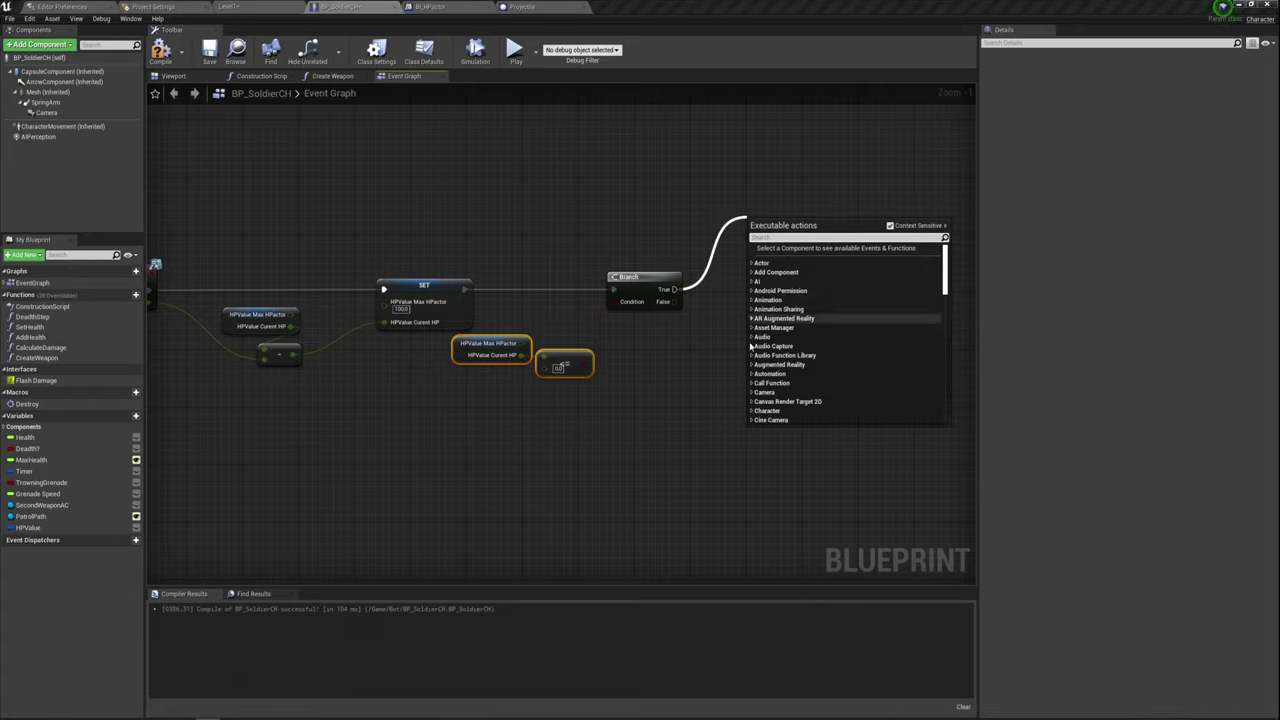
- Add a DestroyActor call on the Branch's True output
left_click(700, 377)
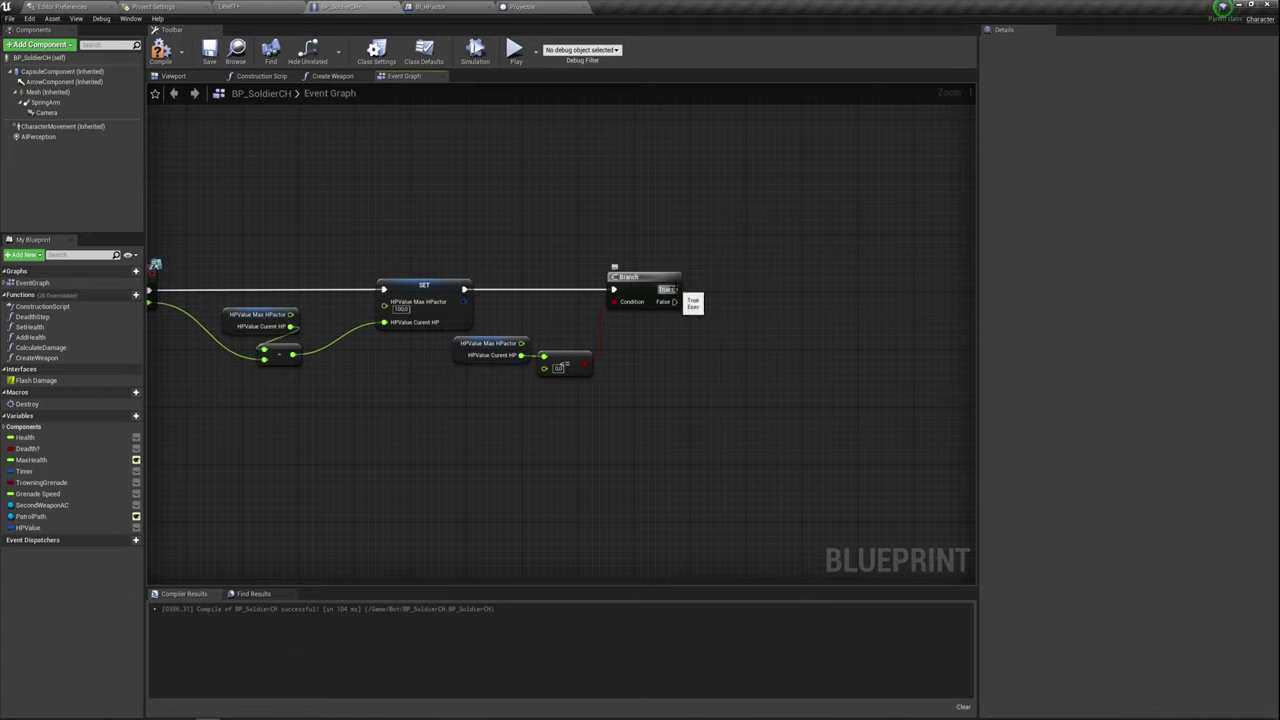
left_click_drag(668, 289, 760, 221)
type("d")
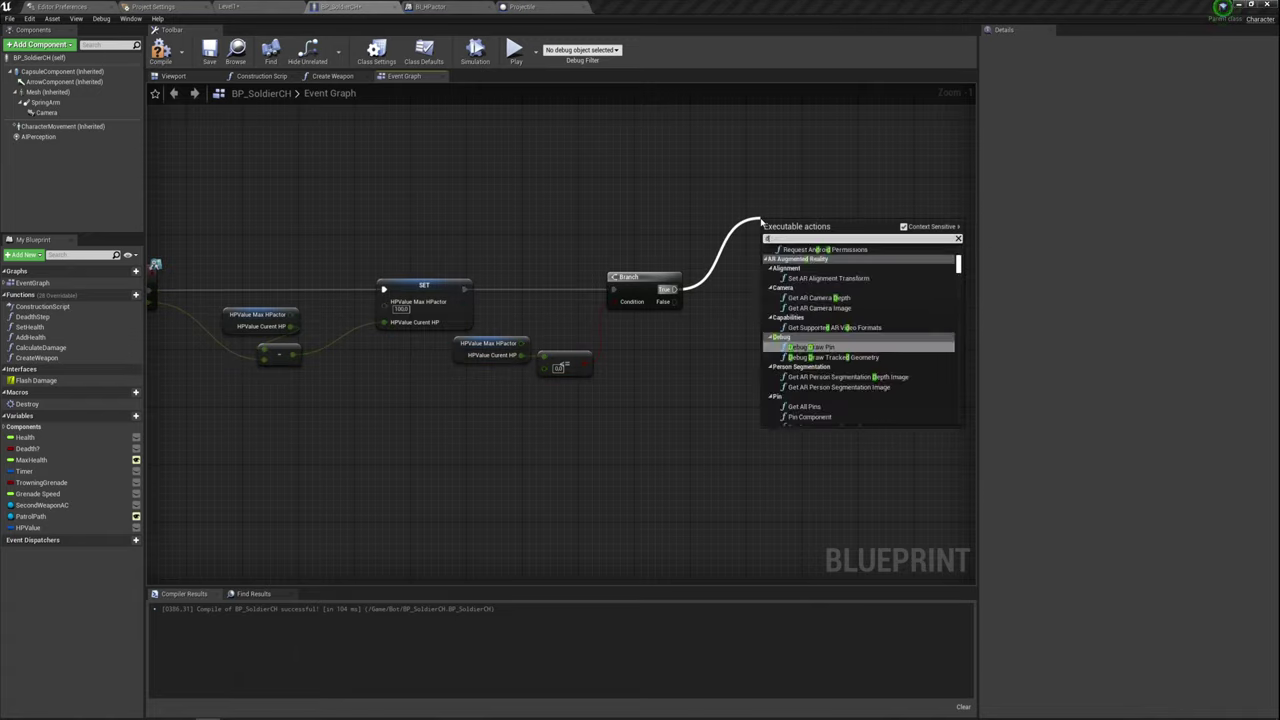
type("es")
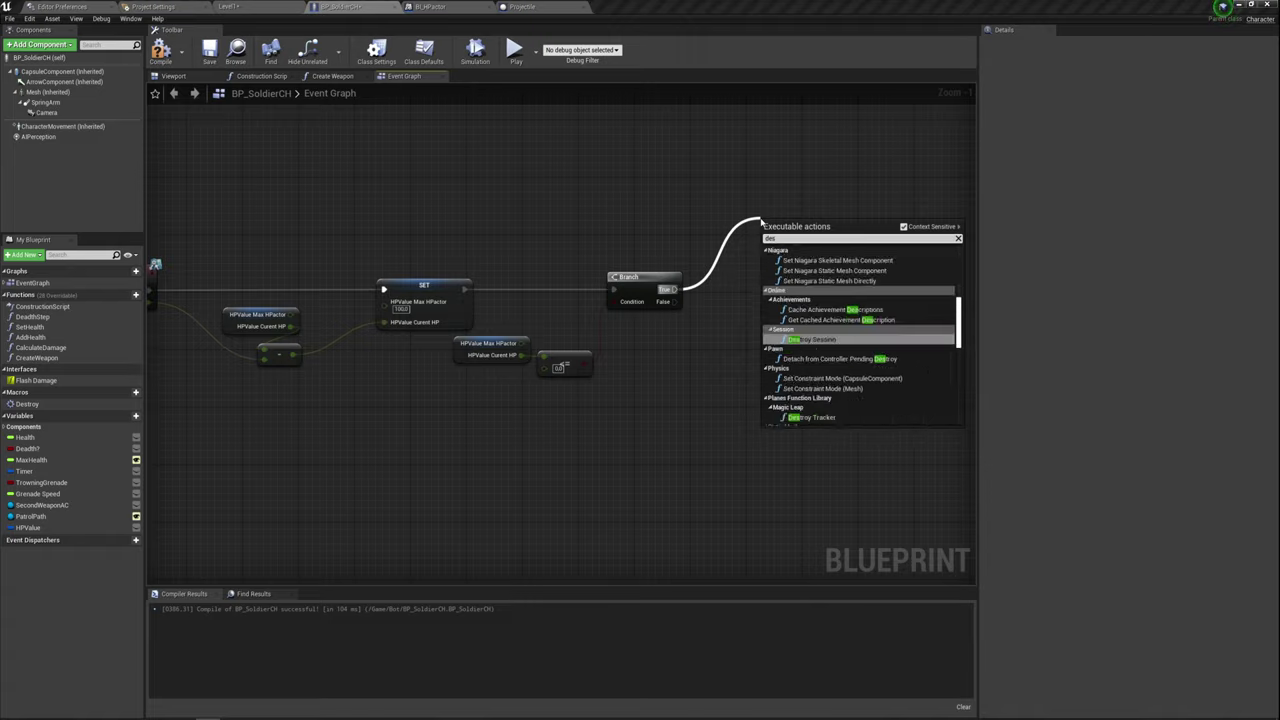
type("tr")
scroll(817, 357, "down", 2)
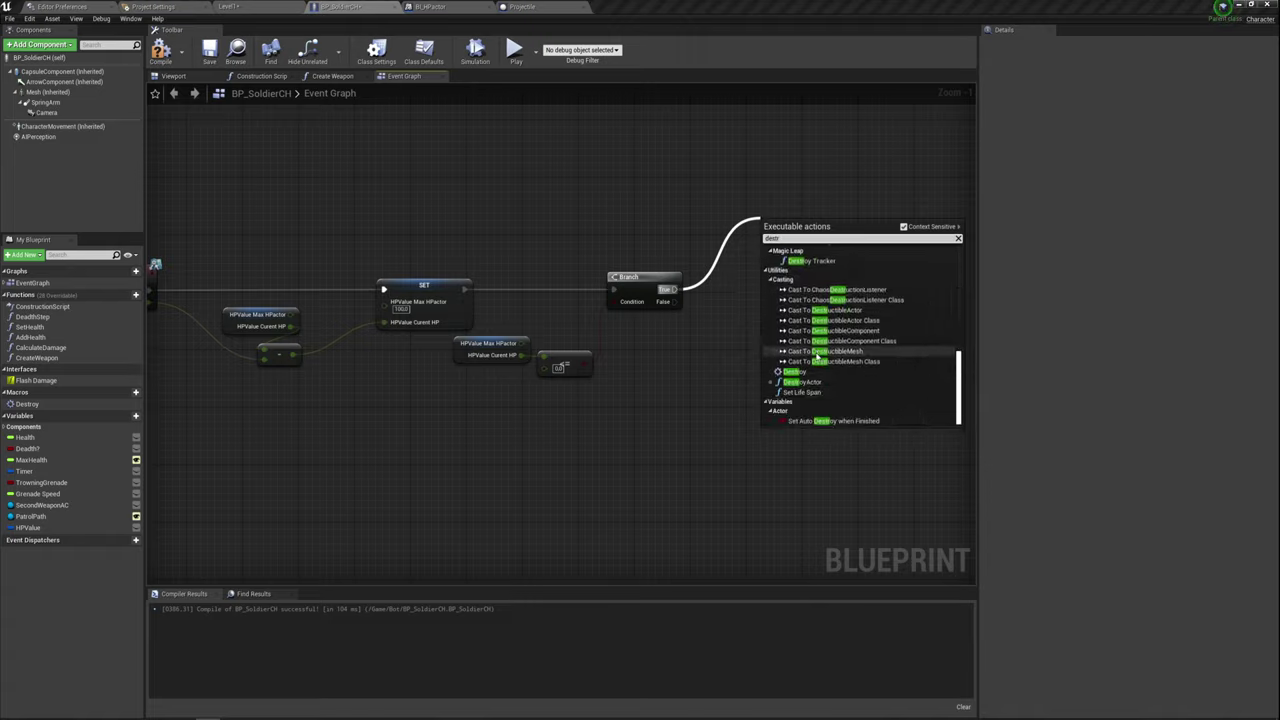
left_click(805, 384)
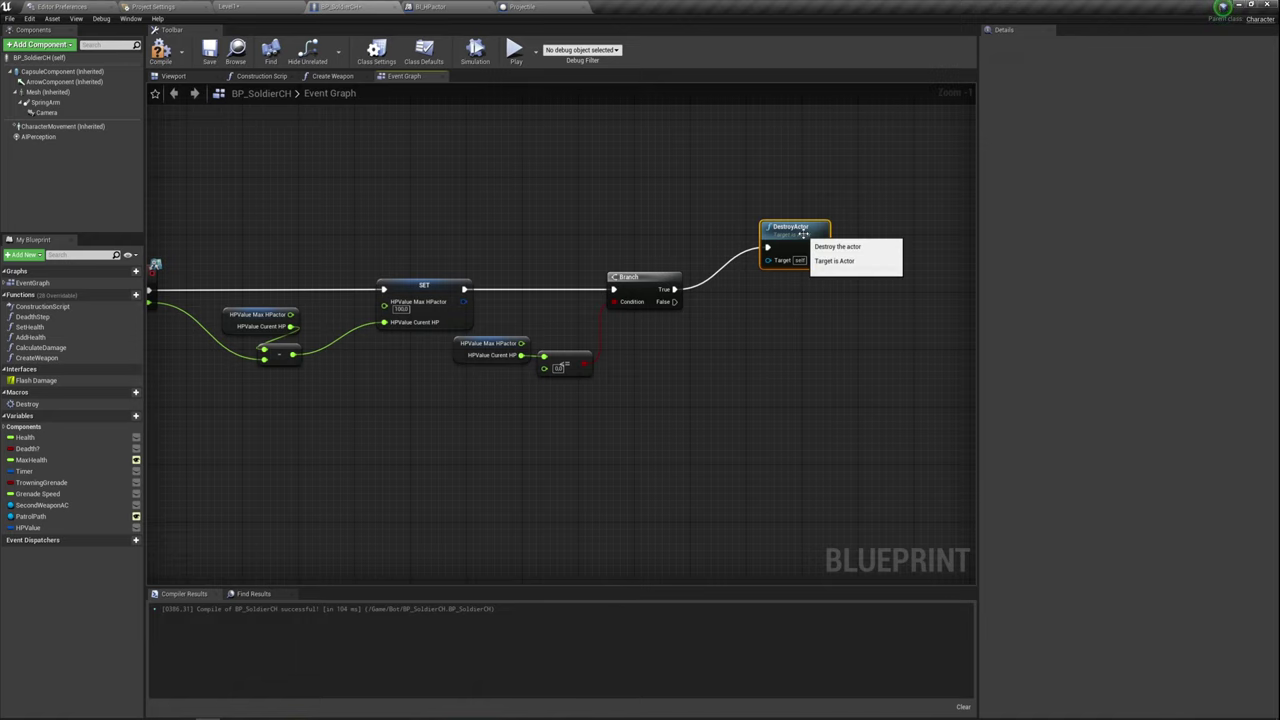
right_click_drag(900, 317, 591, 321)
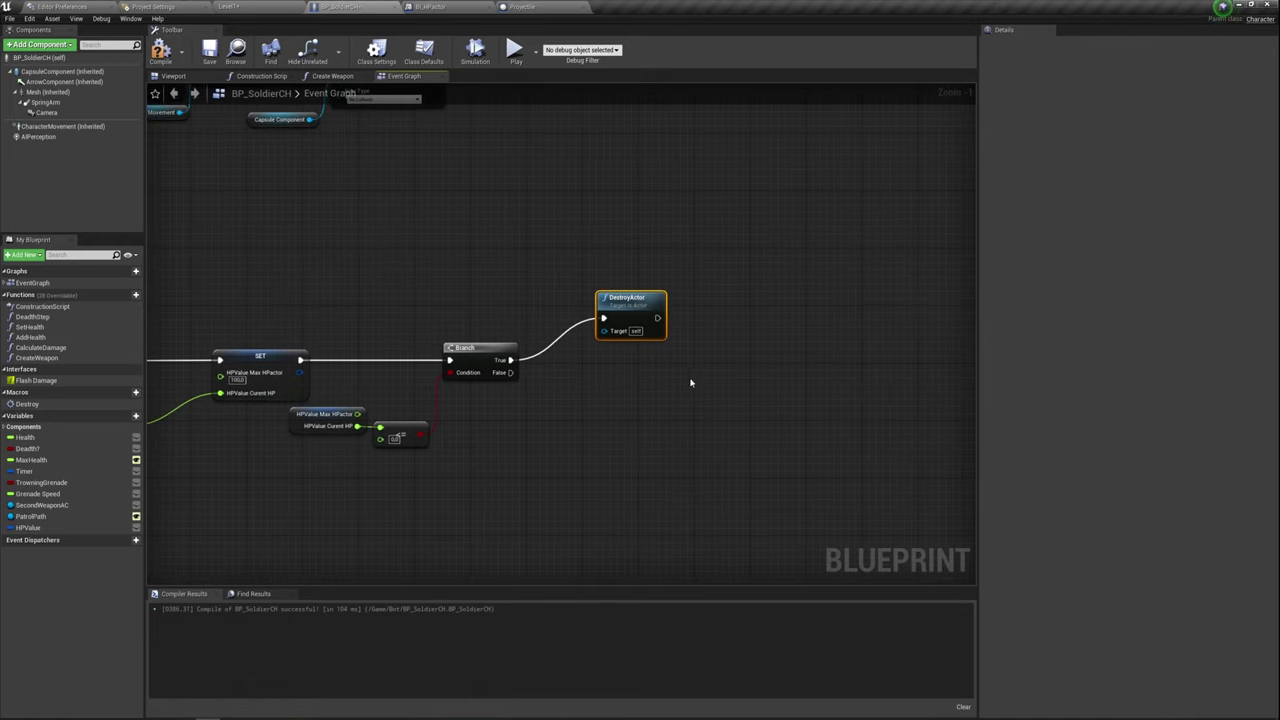
left_click_drag(656, 319, 729, 307)
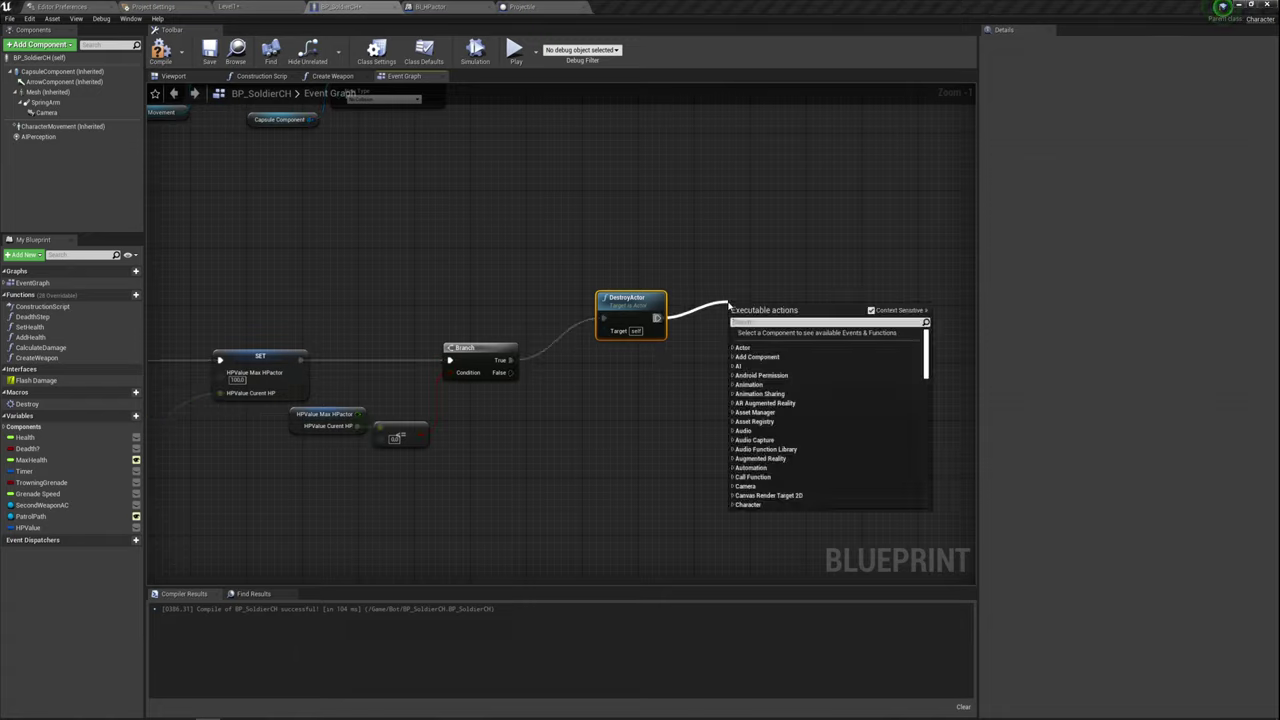
left_click(614, 374)
left_click_drag(628, 300, 838, 306)
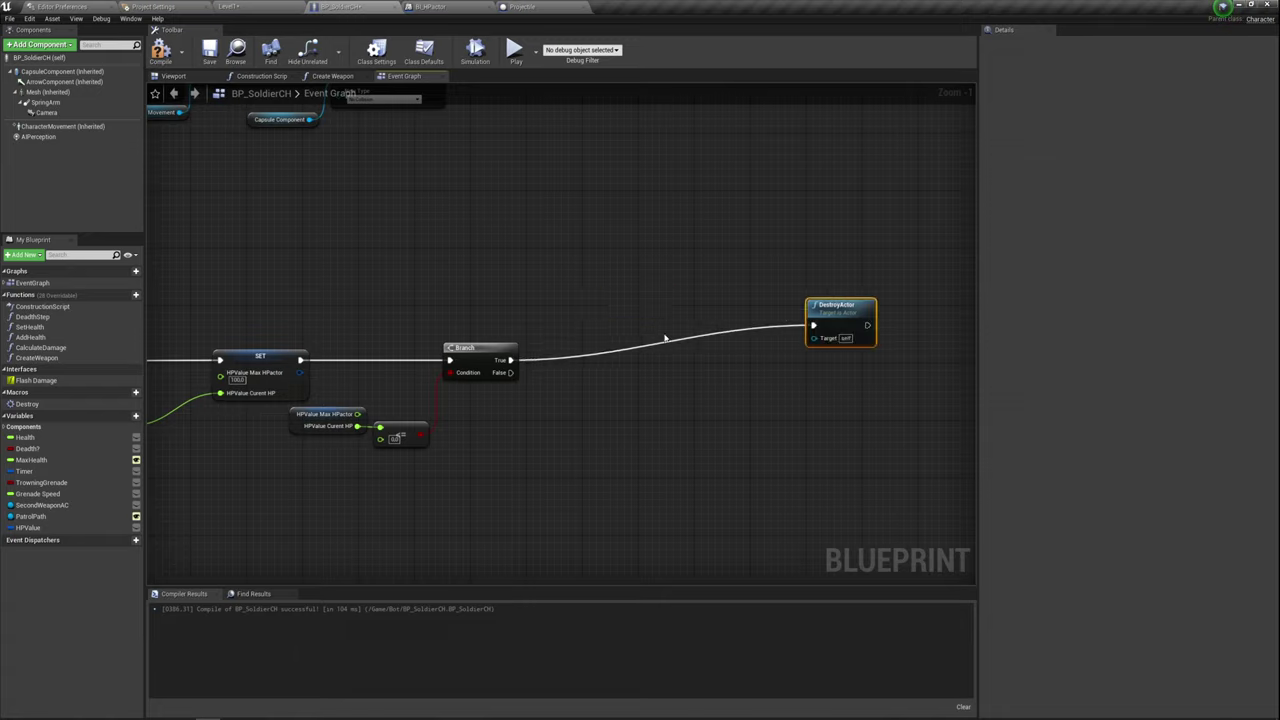
- Insert a Play Anim Montage node between Branch True and DestroyActor
left_click_drag(509, 361, 592, 326)
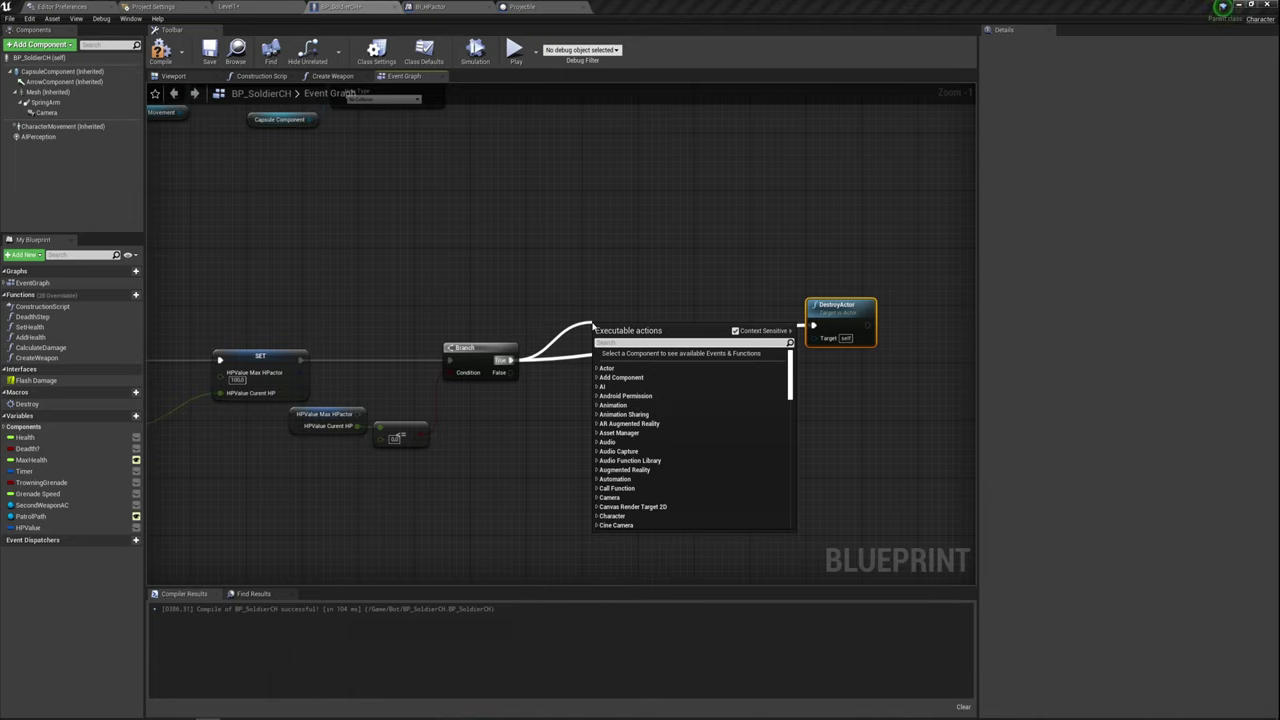
type("ar")
key("BackSpace")
type("play")
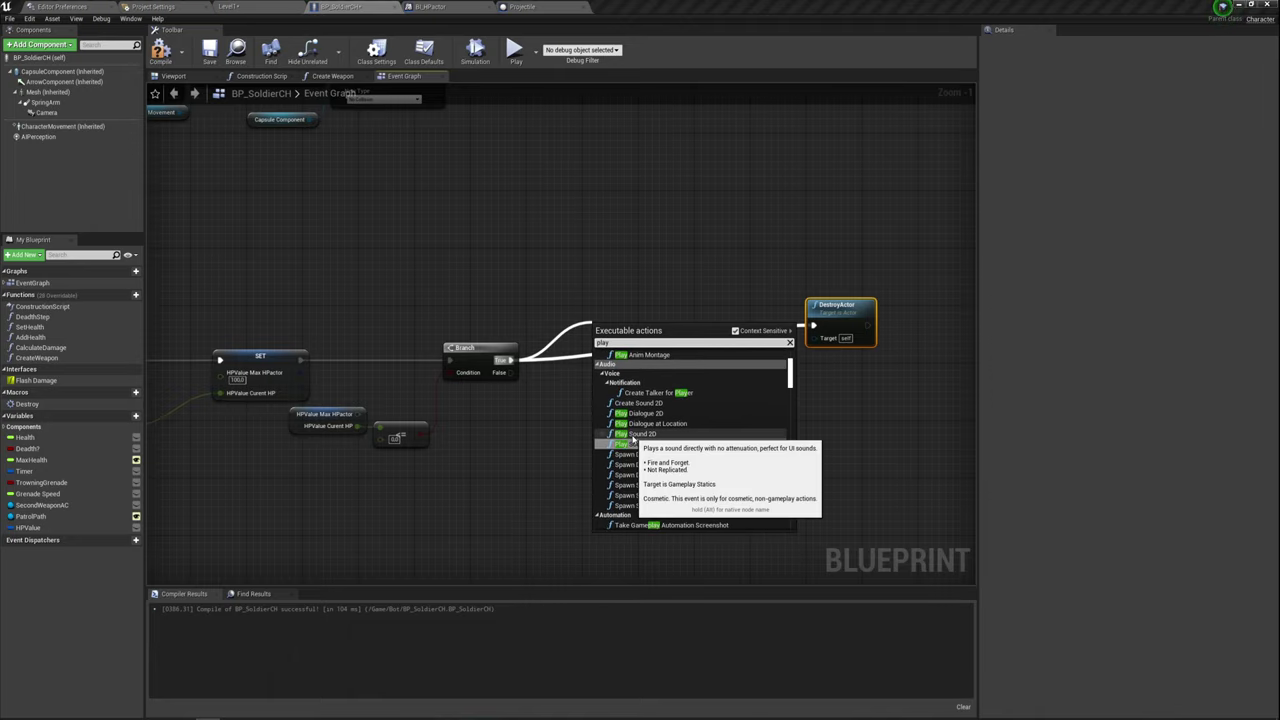
scroll(650, 400, "down", 1)
scroll(650, 389, "up", 3)
left_click(650, 388)
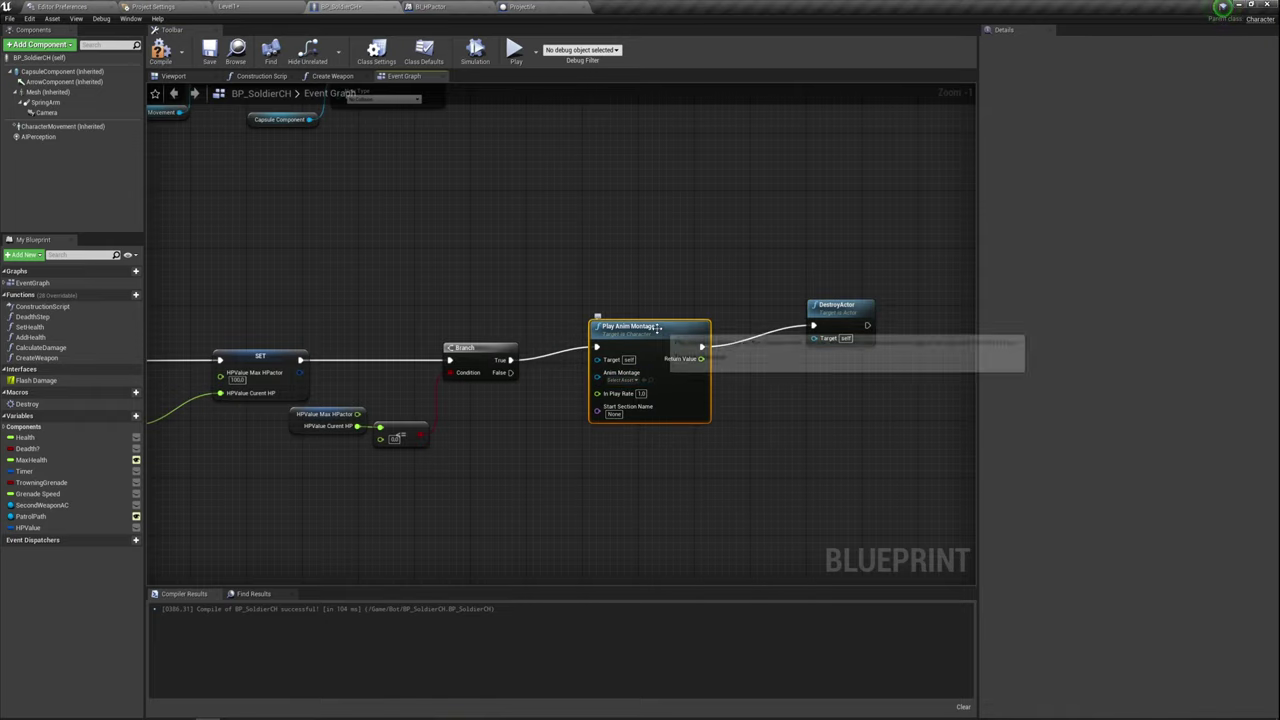
left_click_drag(652, 394, 657, 314)
left_click_drag(830, 319, 766, 262)
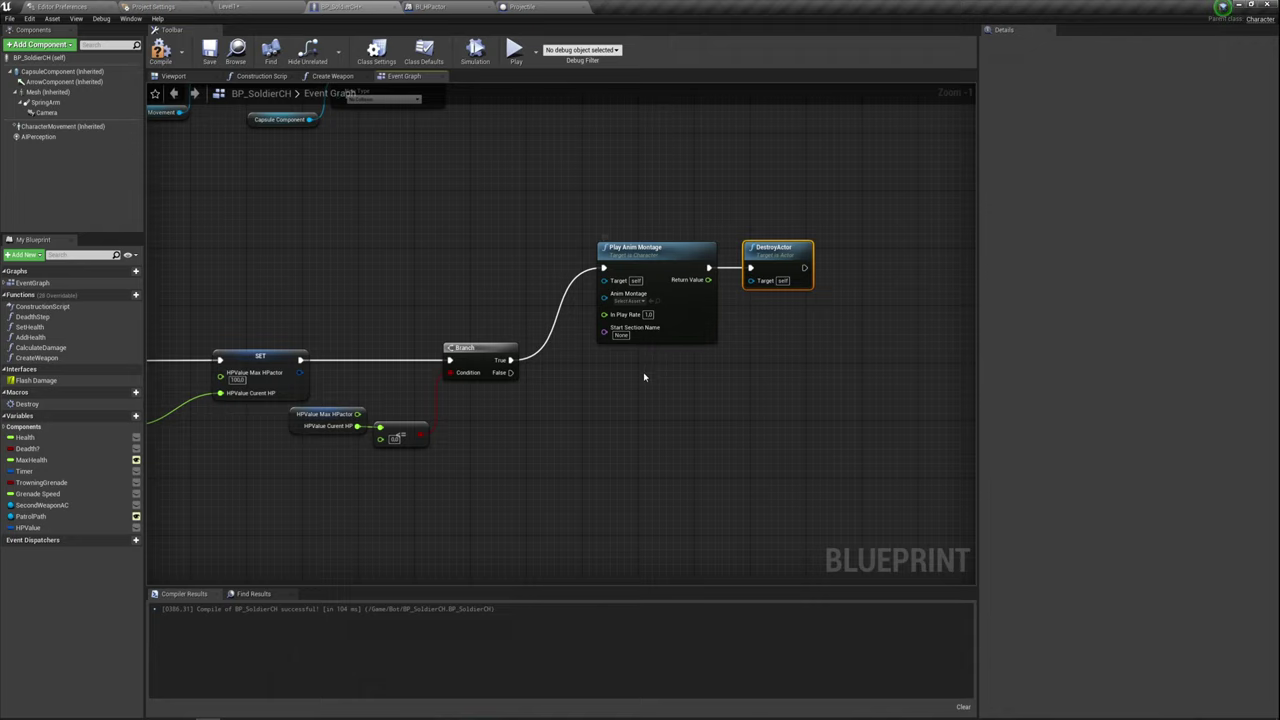
left_click(690, 271)
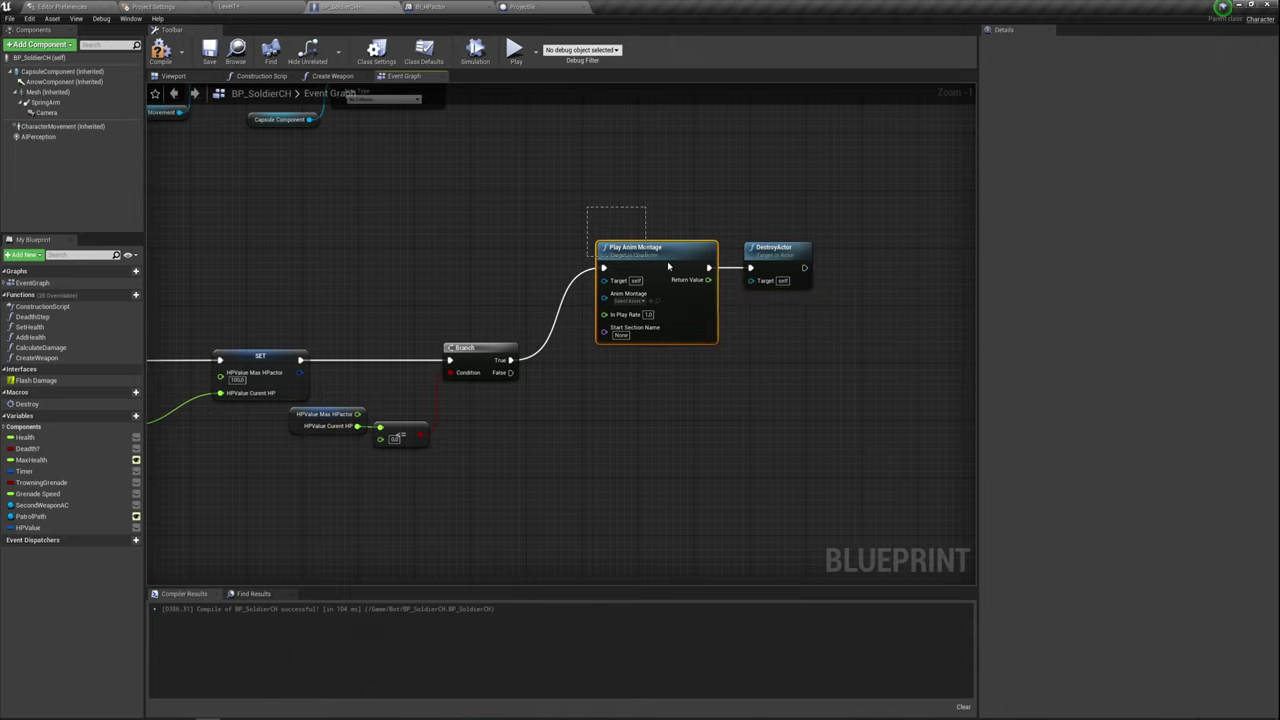
left_click(720, 340)
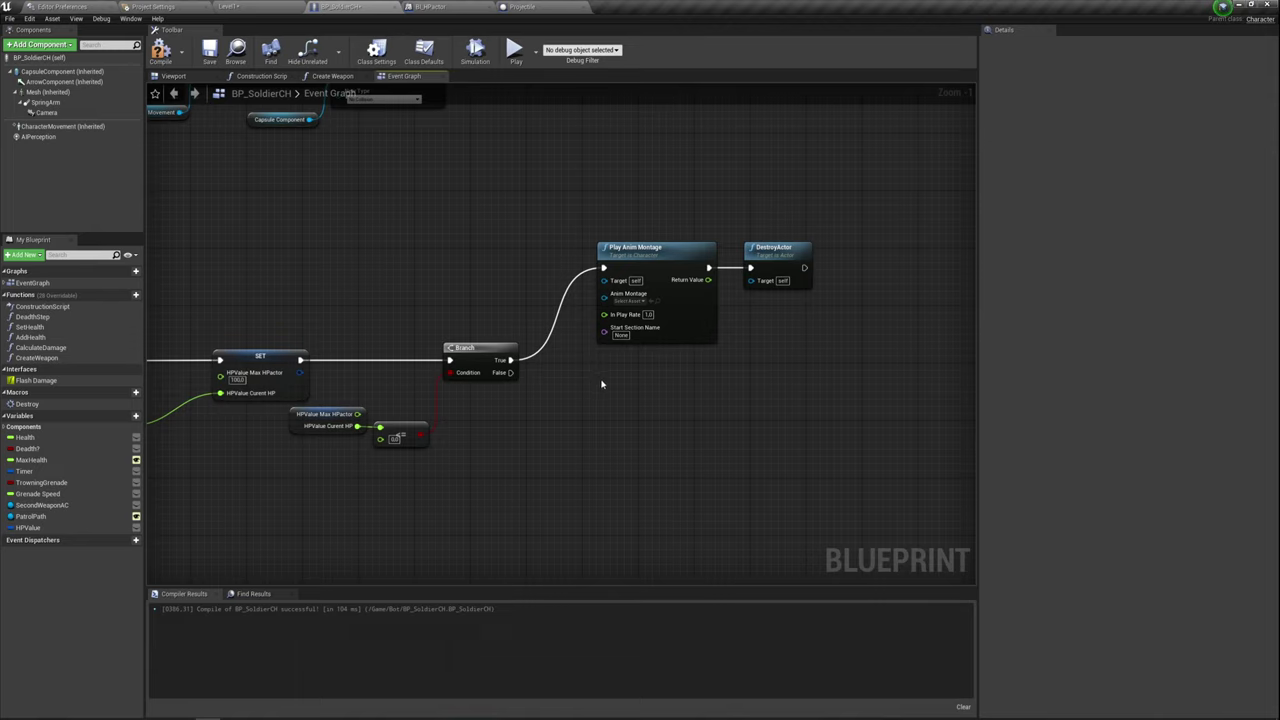
left_click(157, 5)
left_click(243, 5)
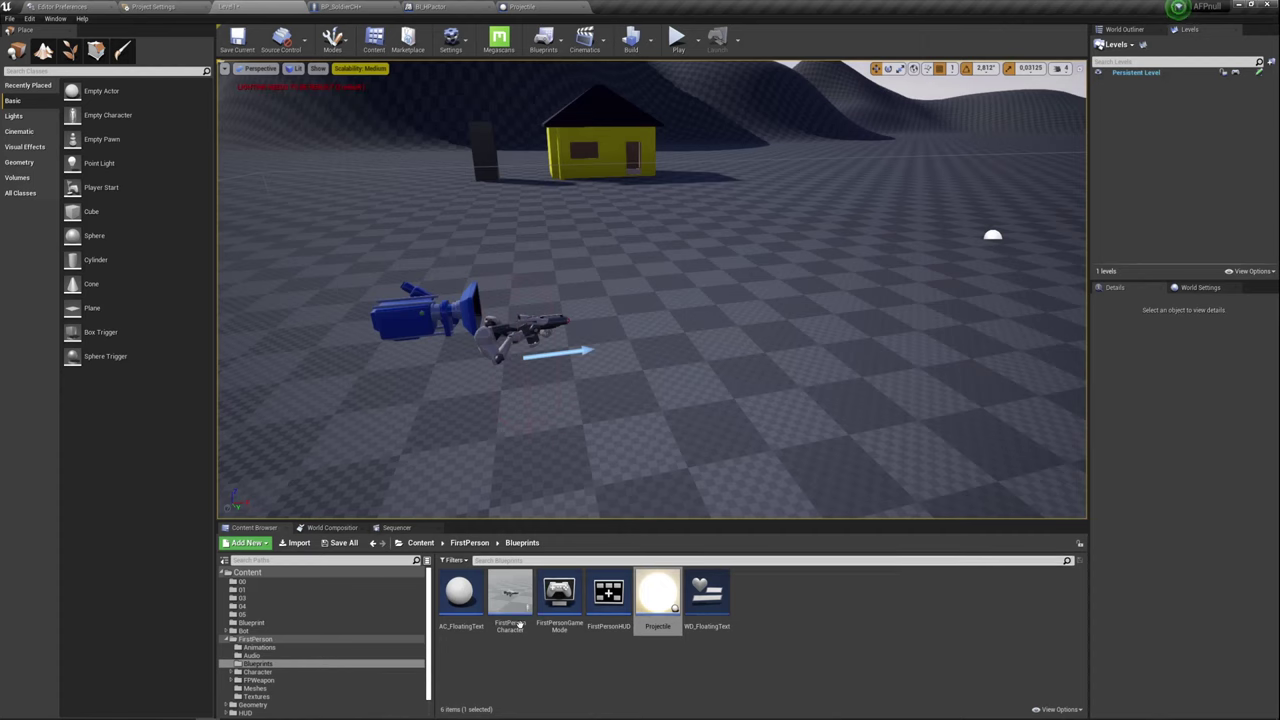
right_click(791, 628)
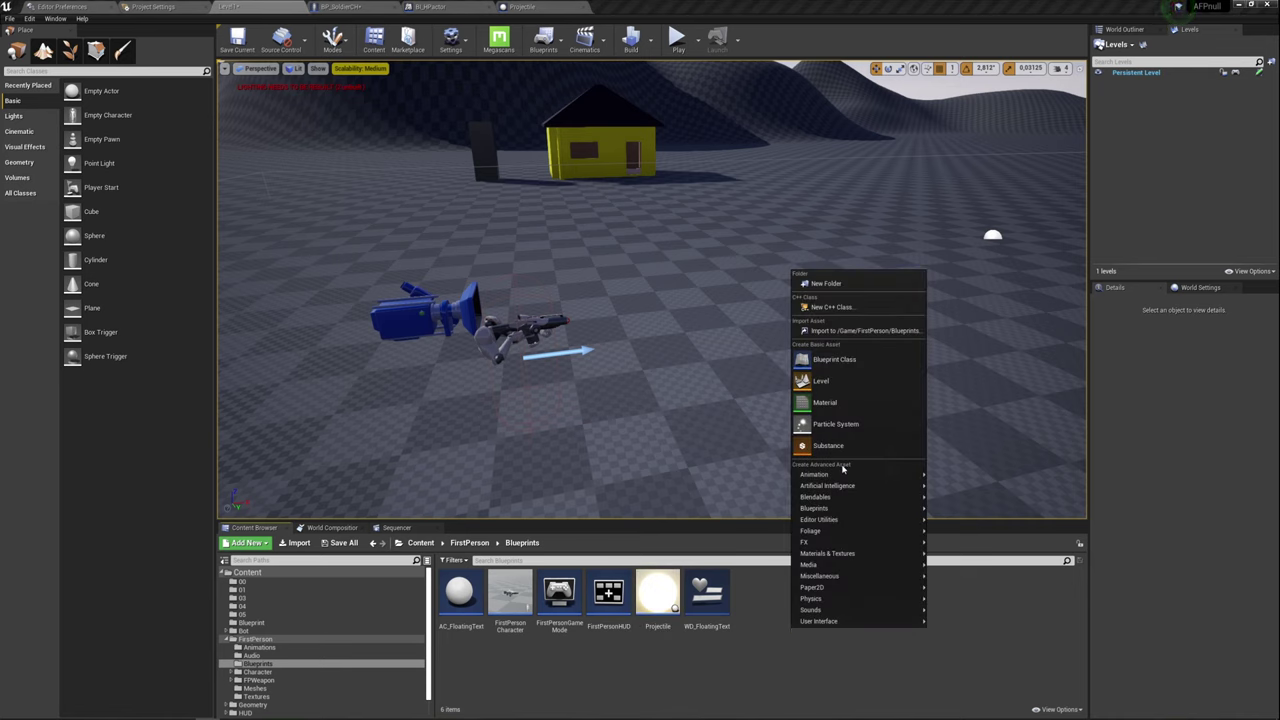
mouse_move(843, 475)
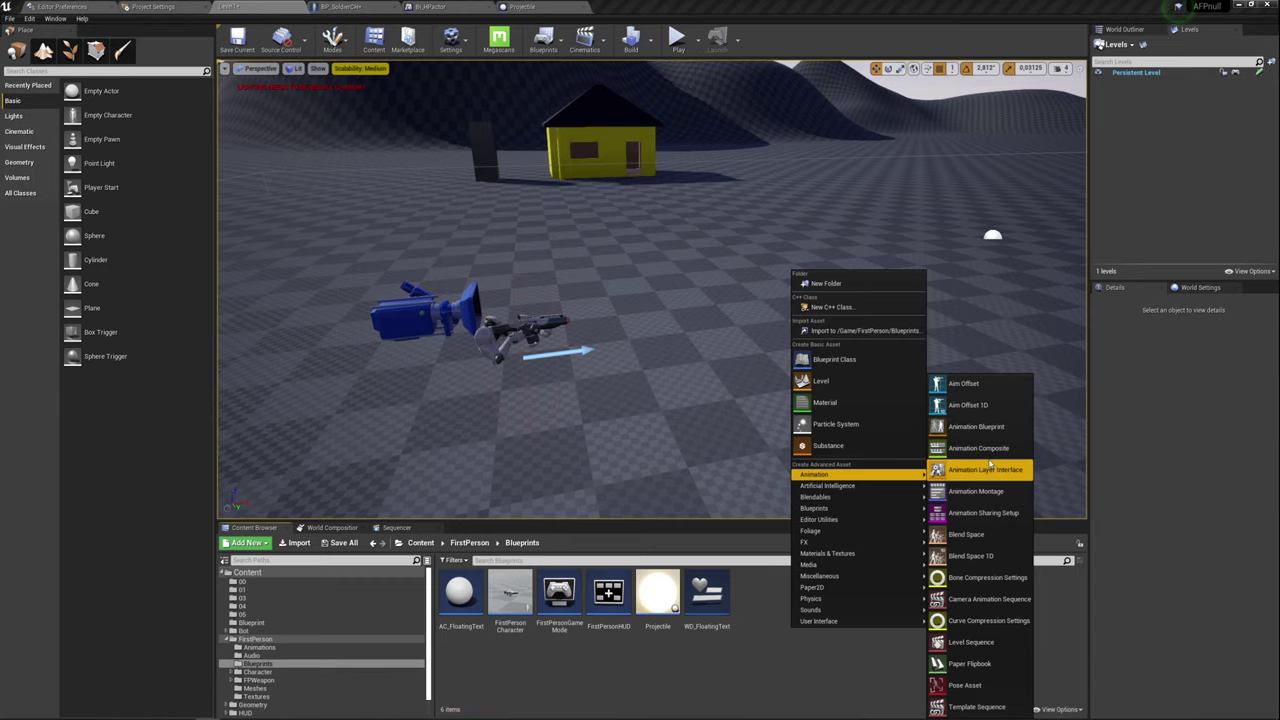
left_click(526, 7)
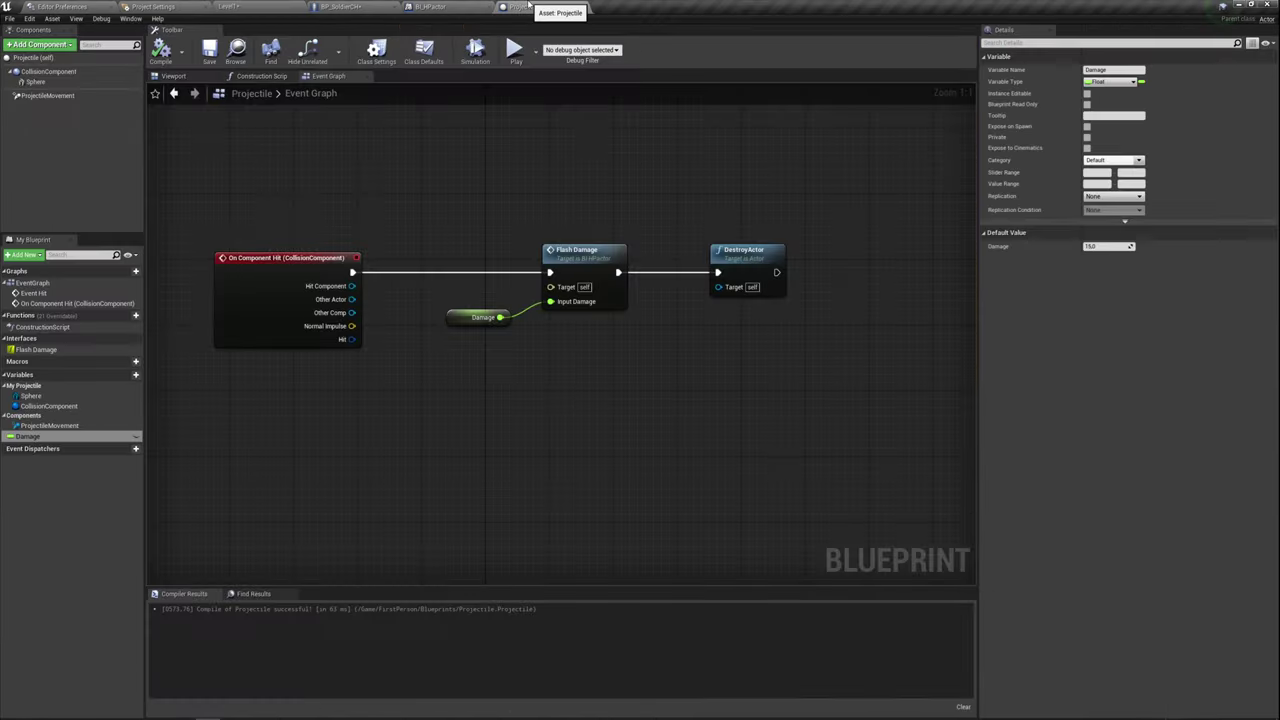
- Back in BP_SoldierCH, delete Play Anim Montage and wire Branch True straight into DestroyActor
left_click(345, 6)
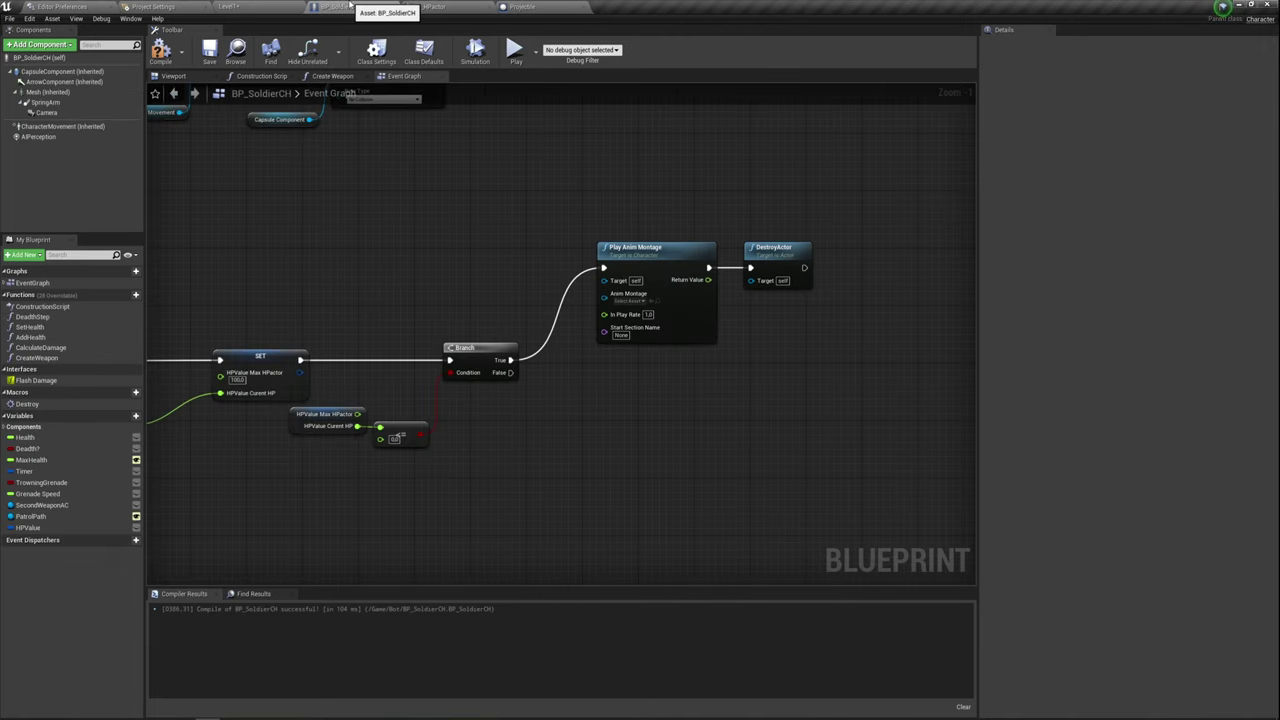
left_click_drag(578, 197, 671, 315)
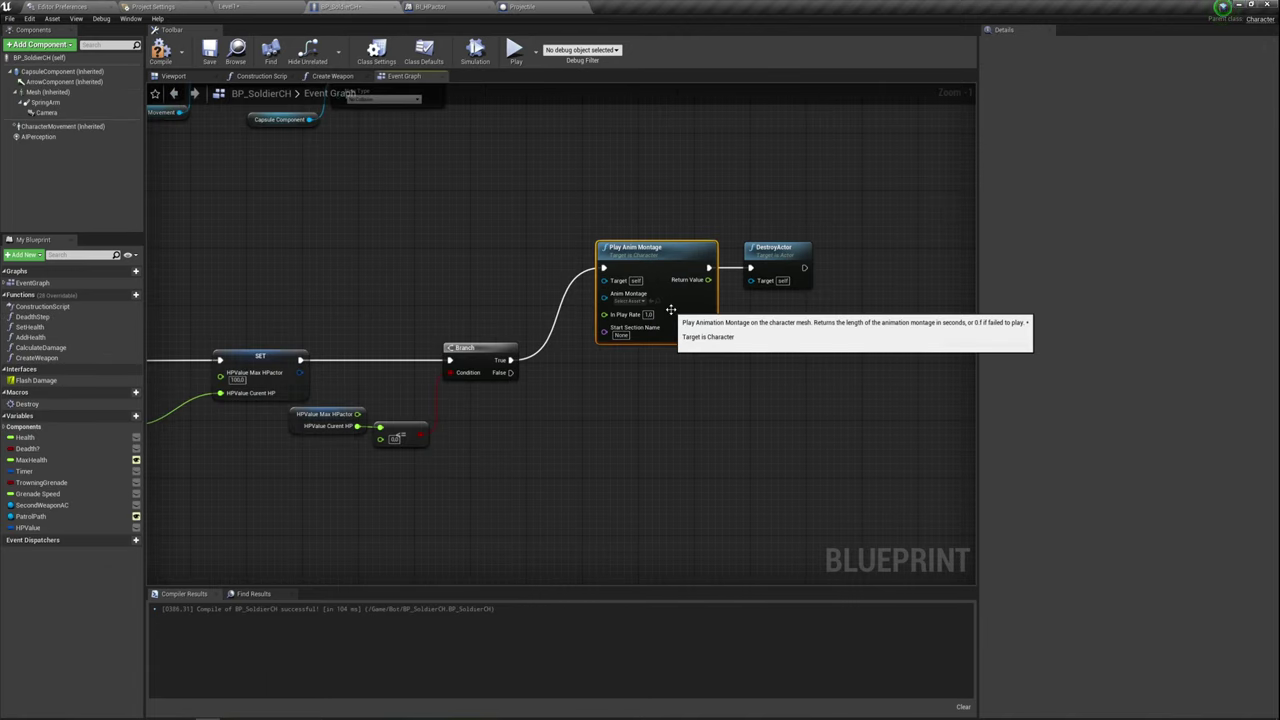
key("Delete")
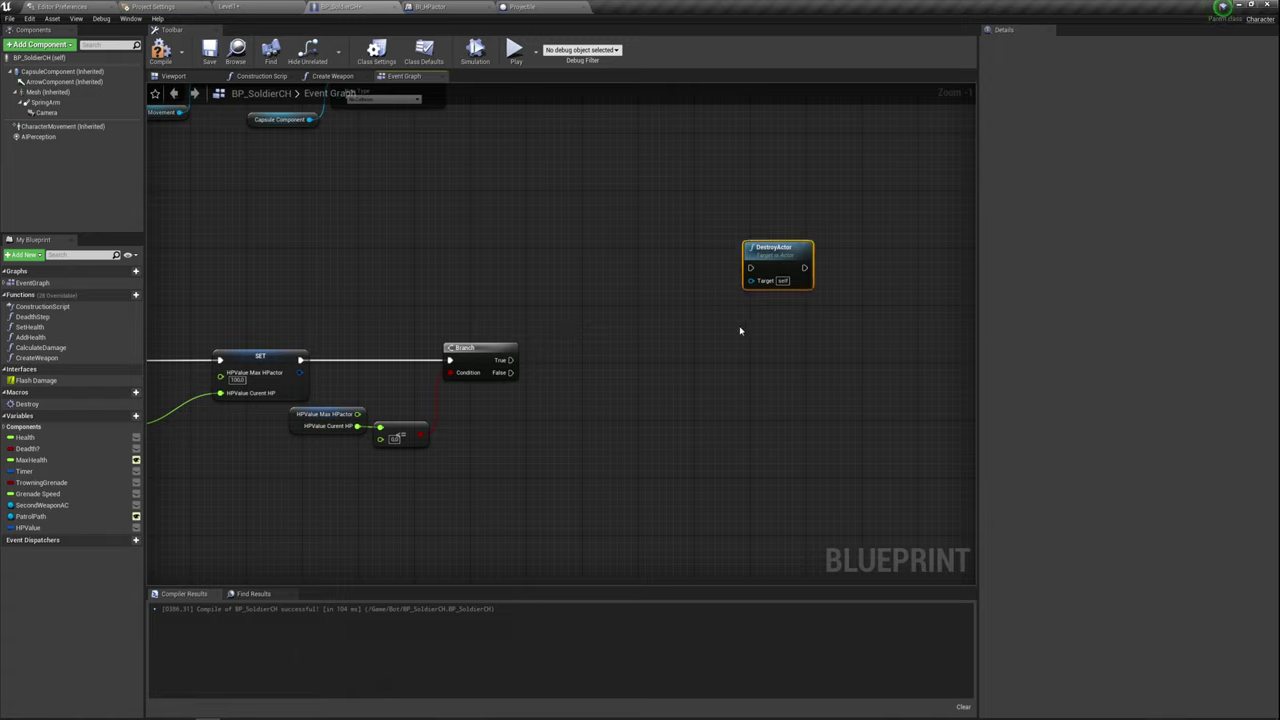
left_click_drag(789, 256, 648, 299)
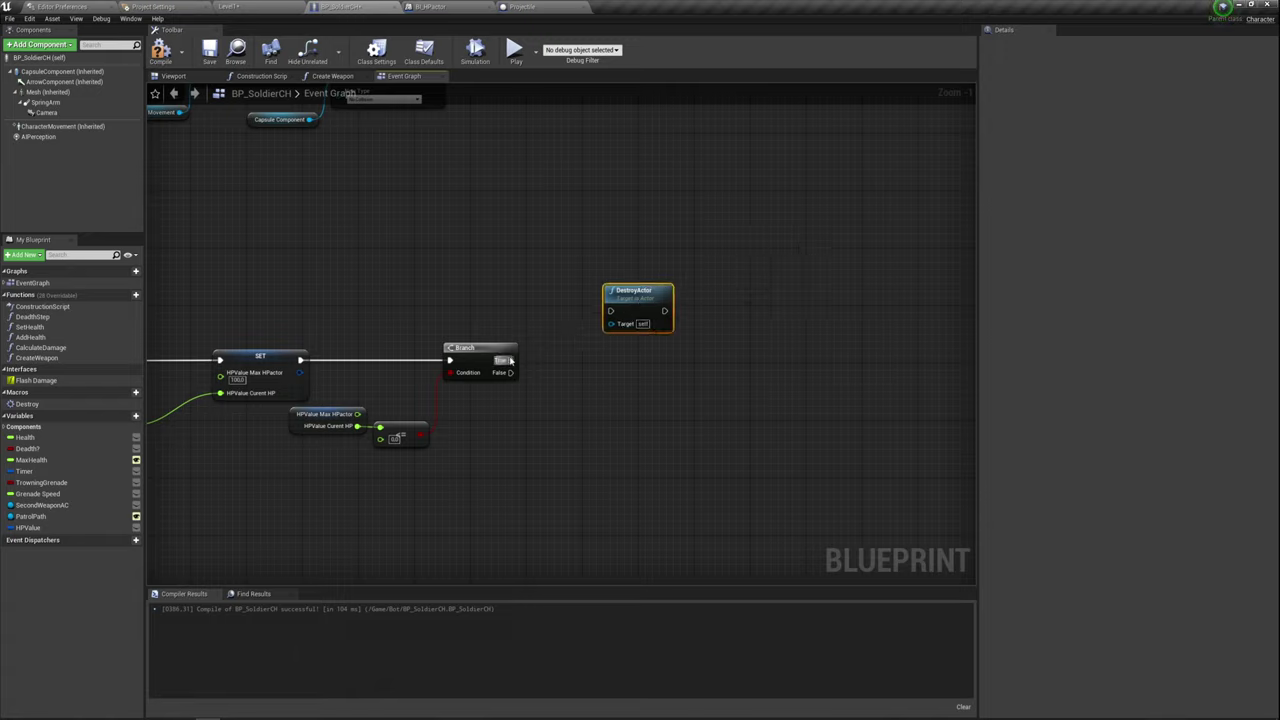
left_click_drag(509, 360, 610, 311)
mouse_move(590, 394)
right_mouse_down()
mouse_move(658, 317)
mouse_move(605, 359)
right_mouse_up()
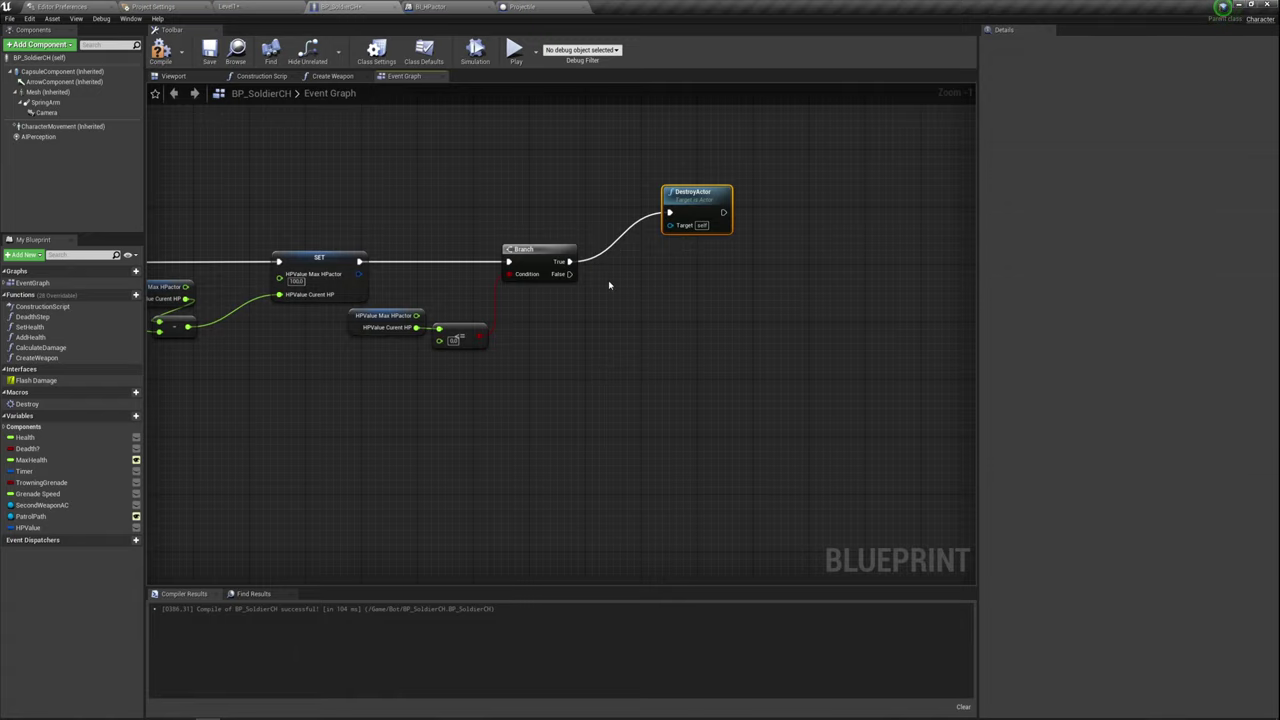
left_click_drag(688, 212, 653, 226)
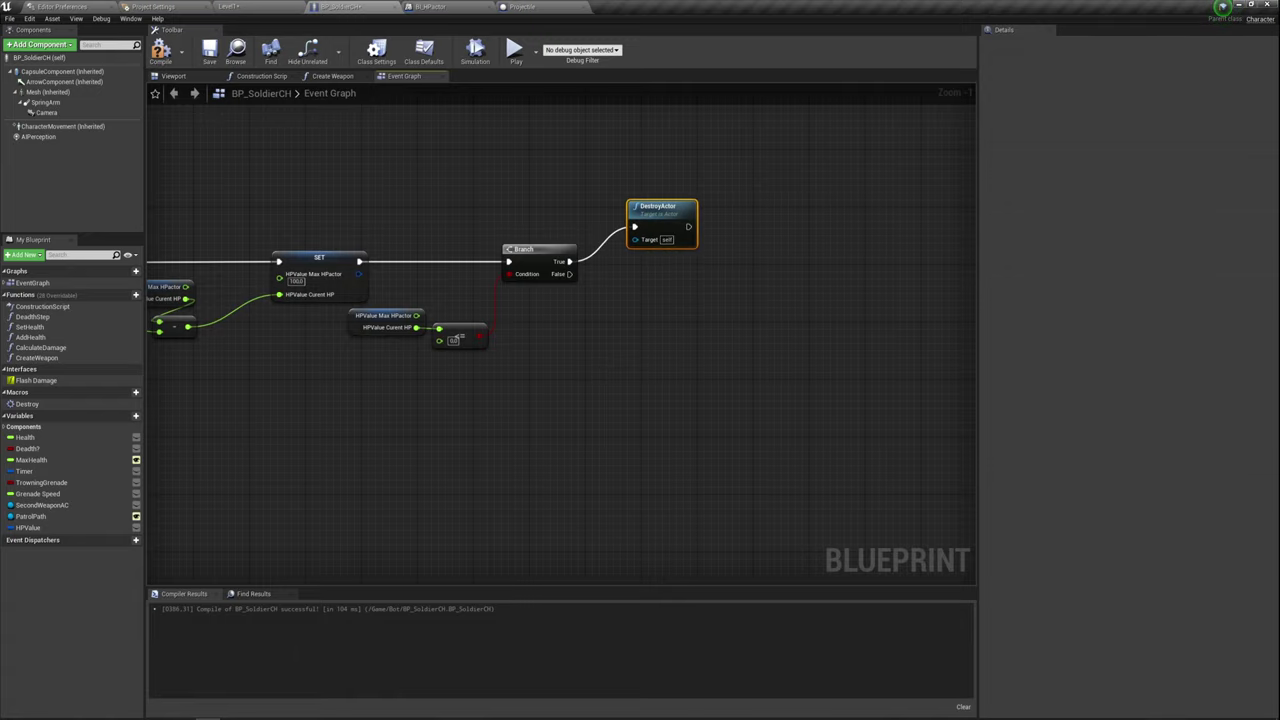
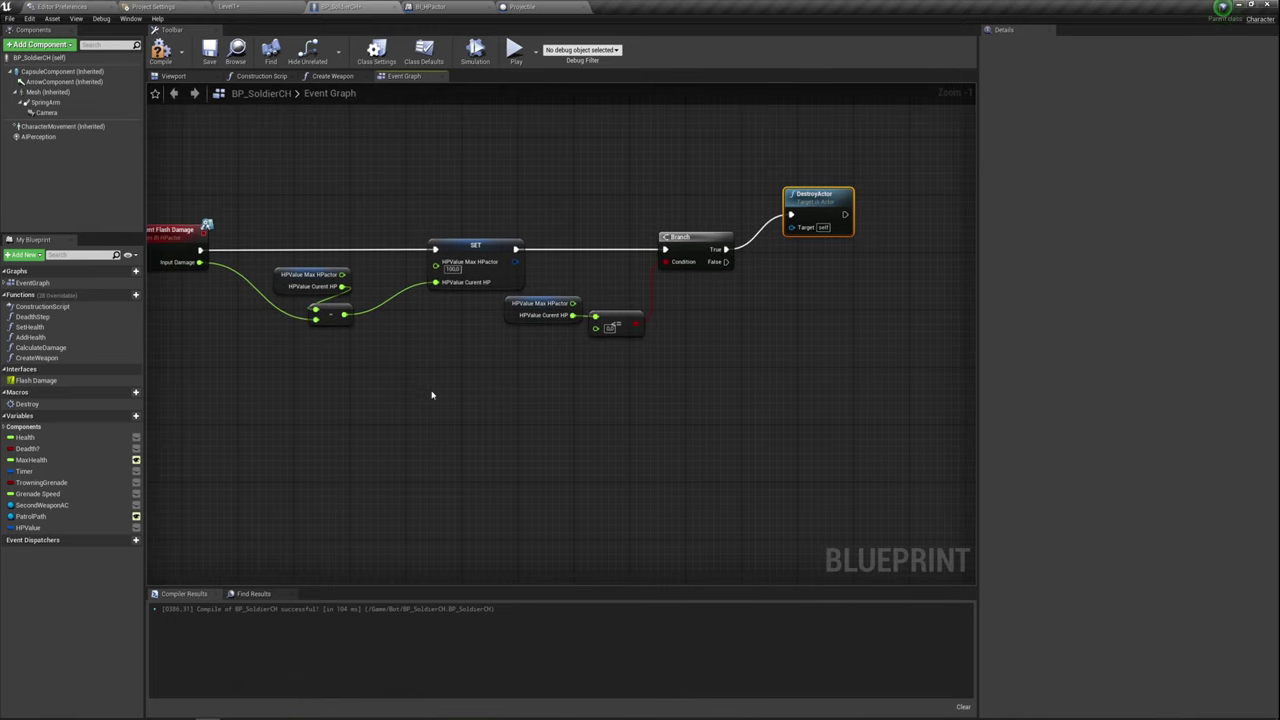
- Compile BP_SoldierCH, then run a short play session walking forward before stopping it
right_click_drag(504, 401, 594, 414)
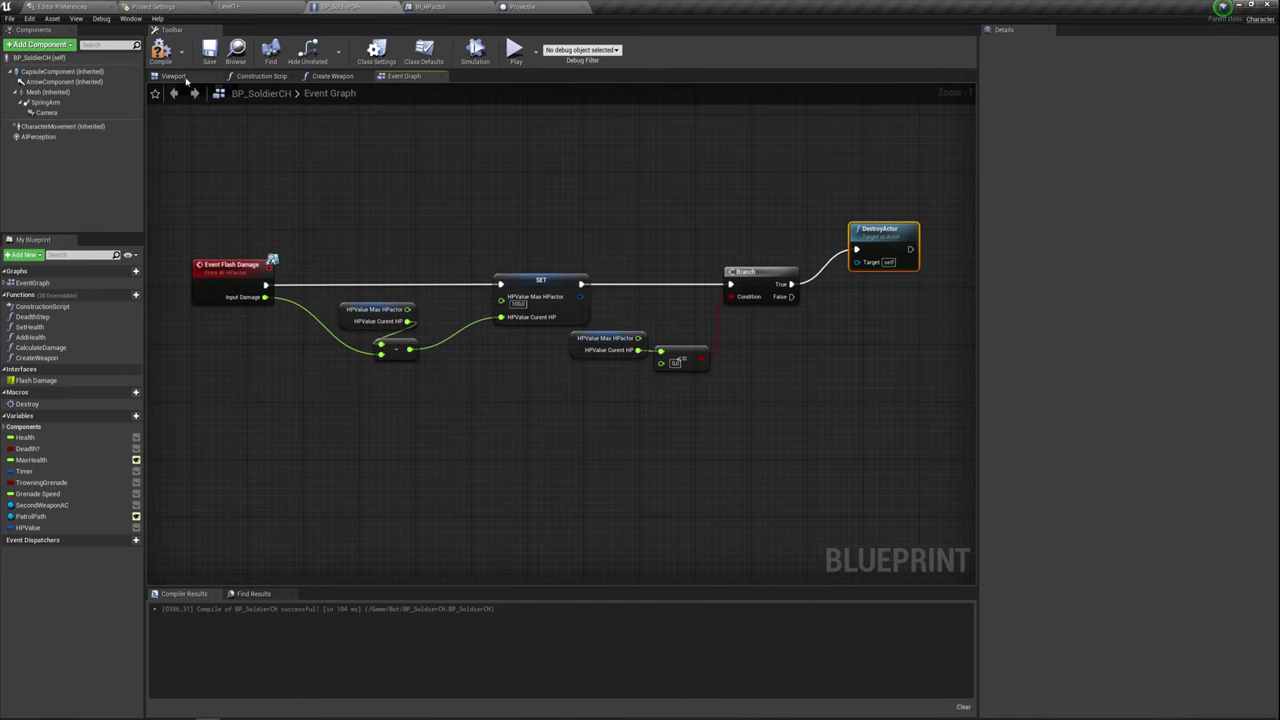
left_click(160, 50)
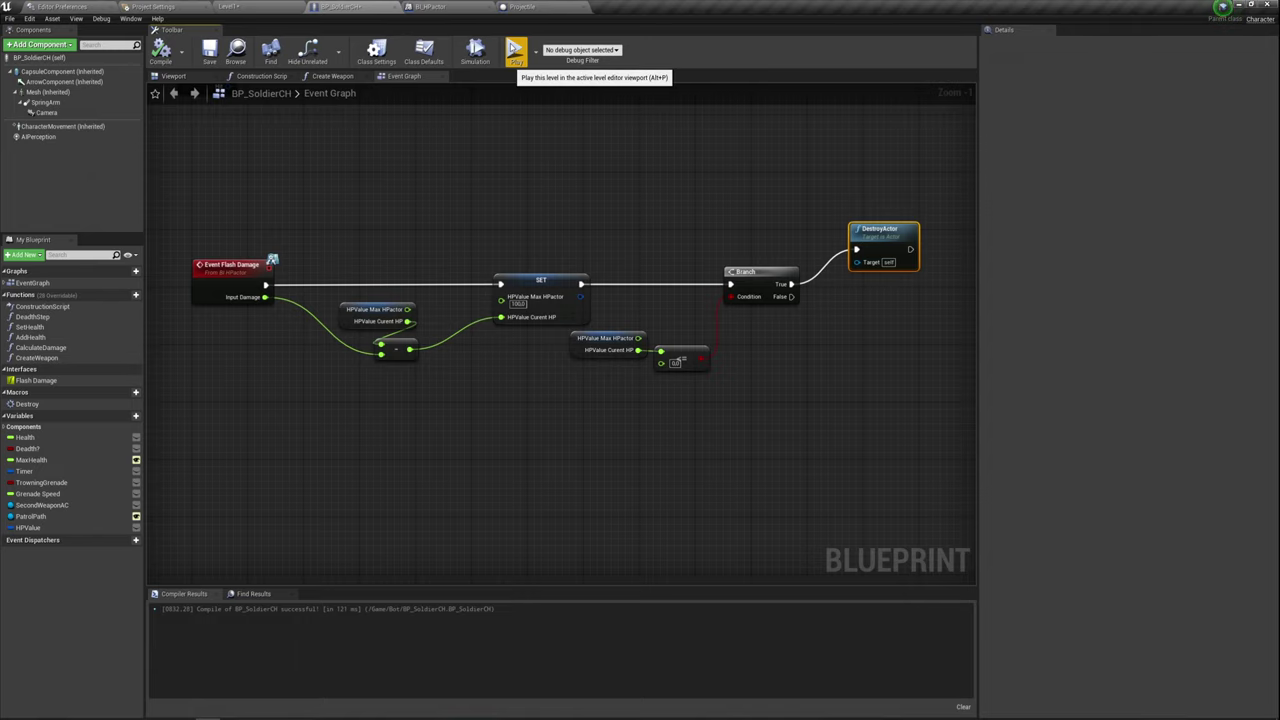
left_click(515, 52)
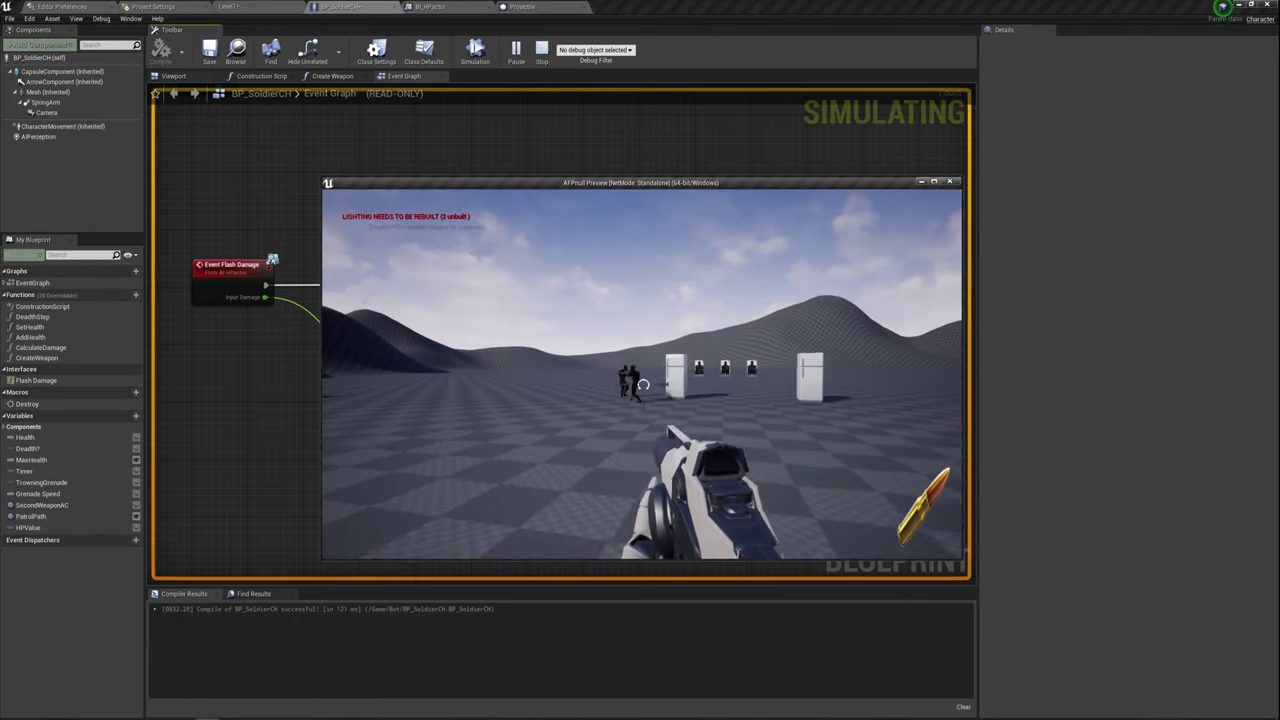
key("w")
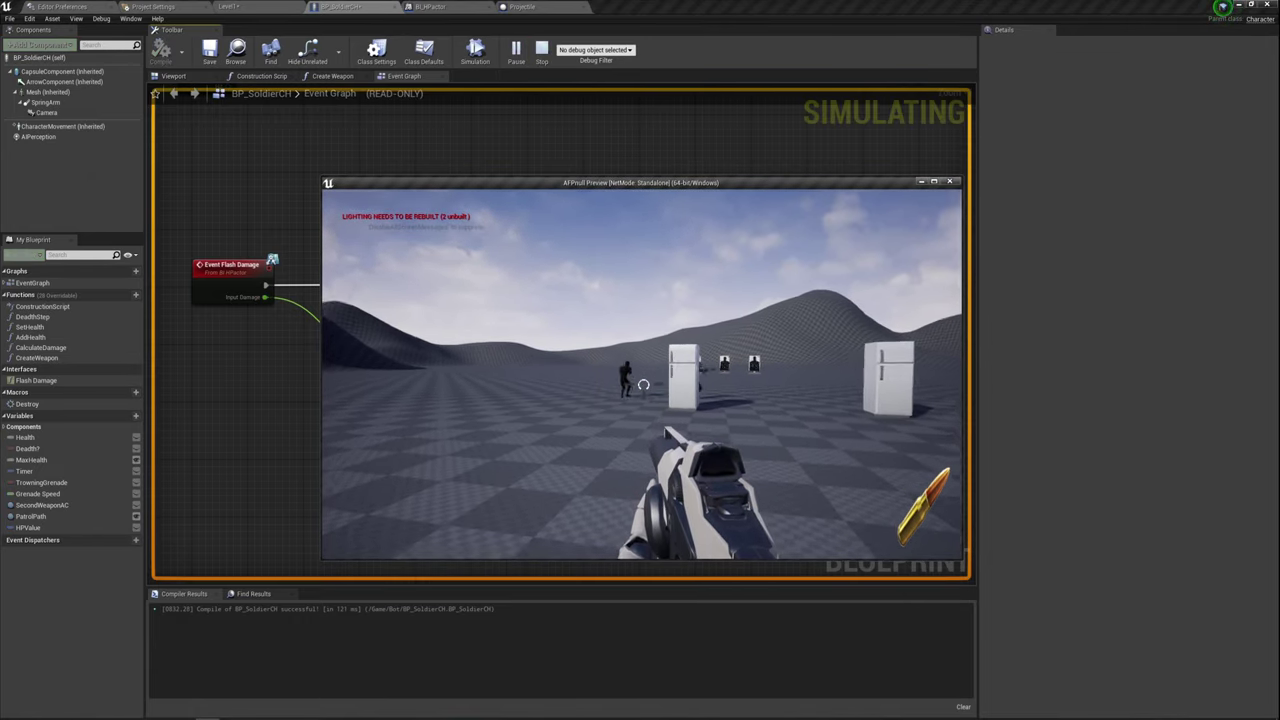
key("Escape")
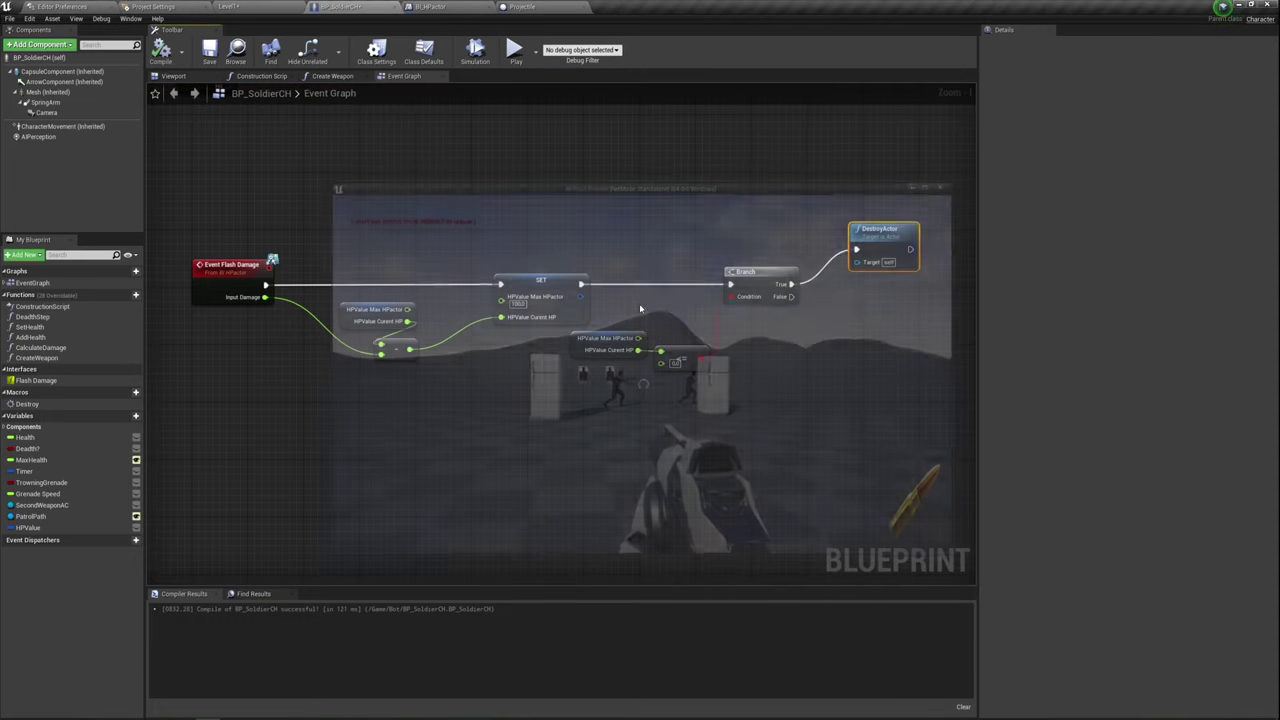
- Add a Print String node wired after the SET node's execution pin
scroll(777, 354, "down", 1)
scroll(684, 348, "up", 1)
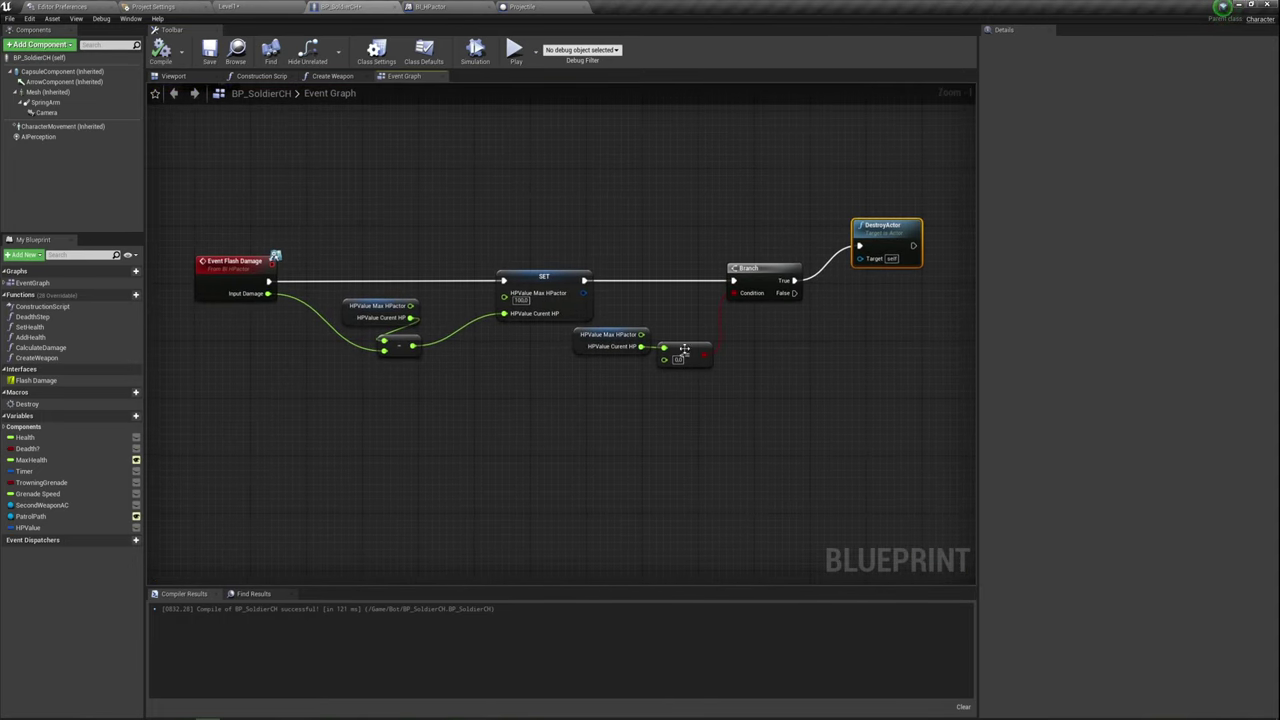
right_click_drag(511, 382, 536, 402)
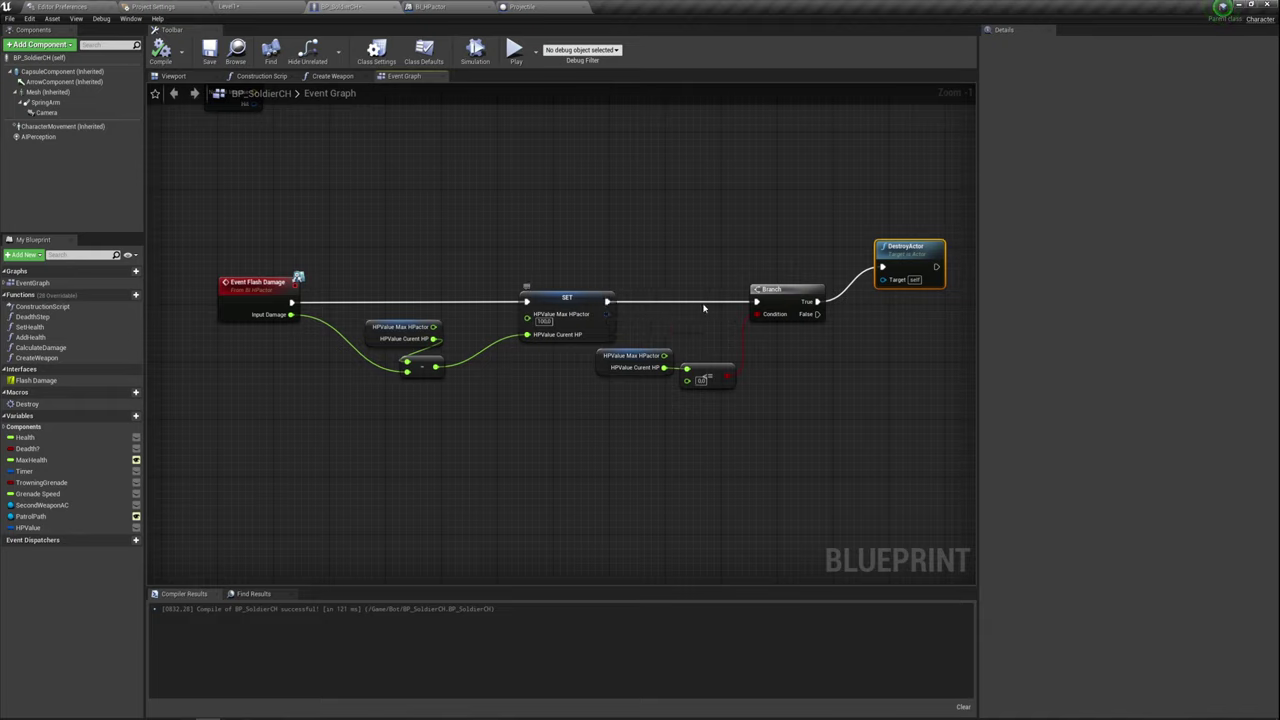
left_click_drag(605, 301, 643, 228)
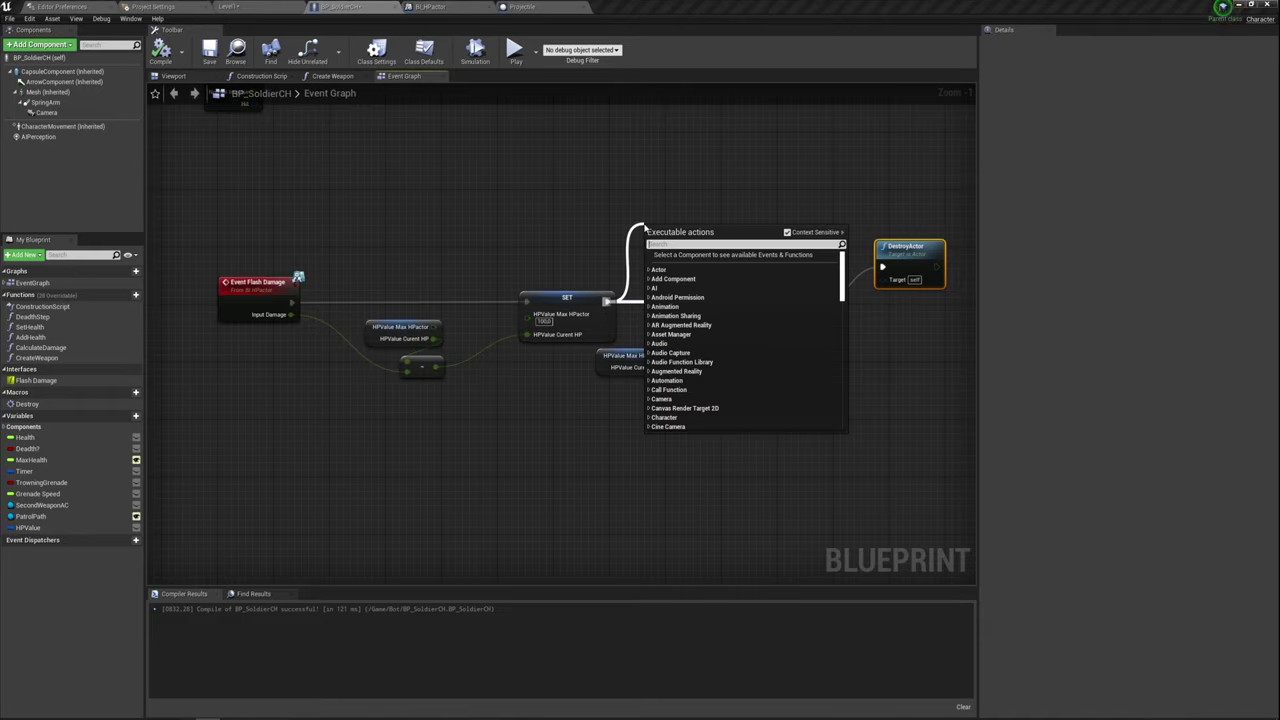
type("pri")
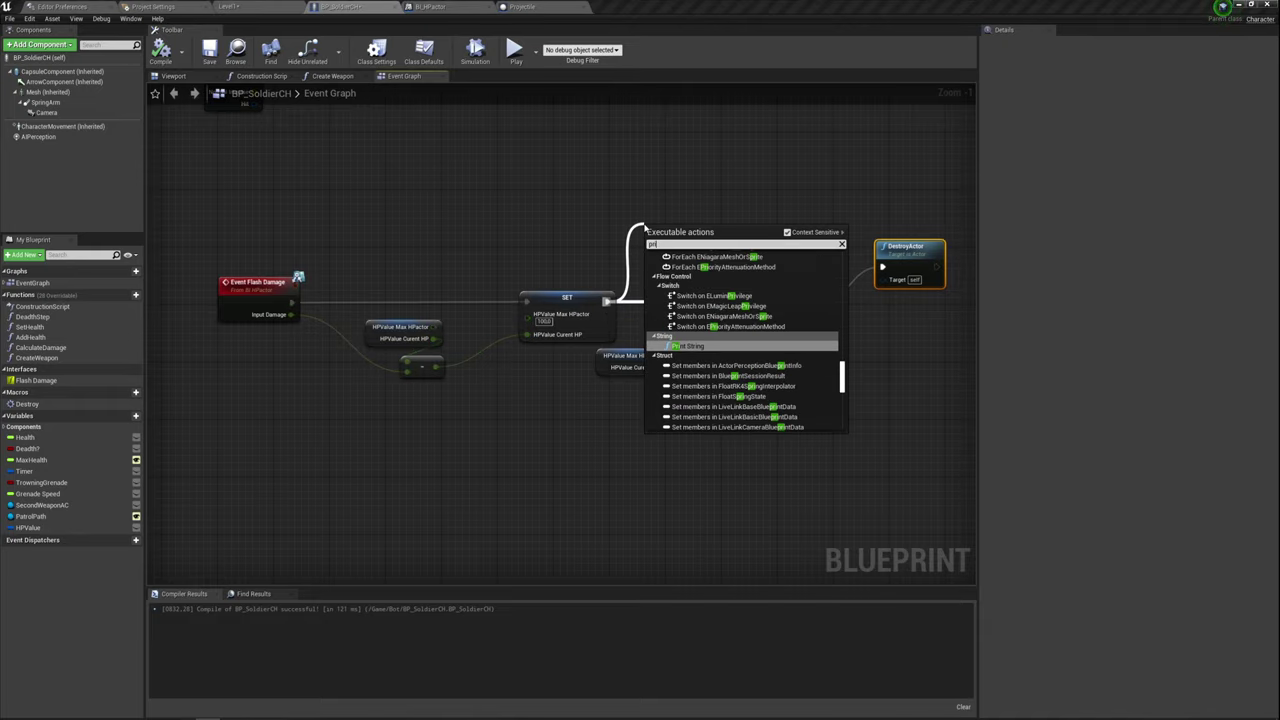
key("Return")
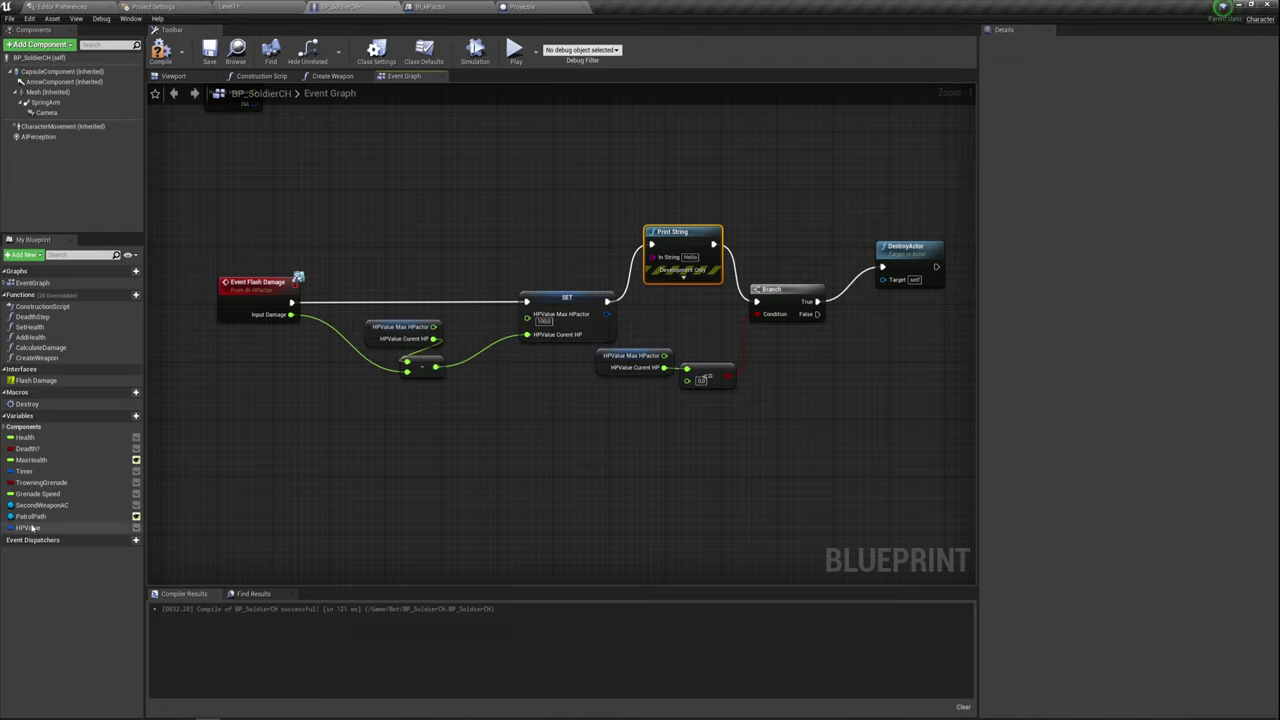
- Feed an HPValue getter's split Current HP into Print String's In String, then compile
left_click_drag(30, 527, 605, 263, "ctrl")
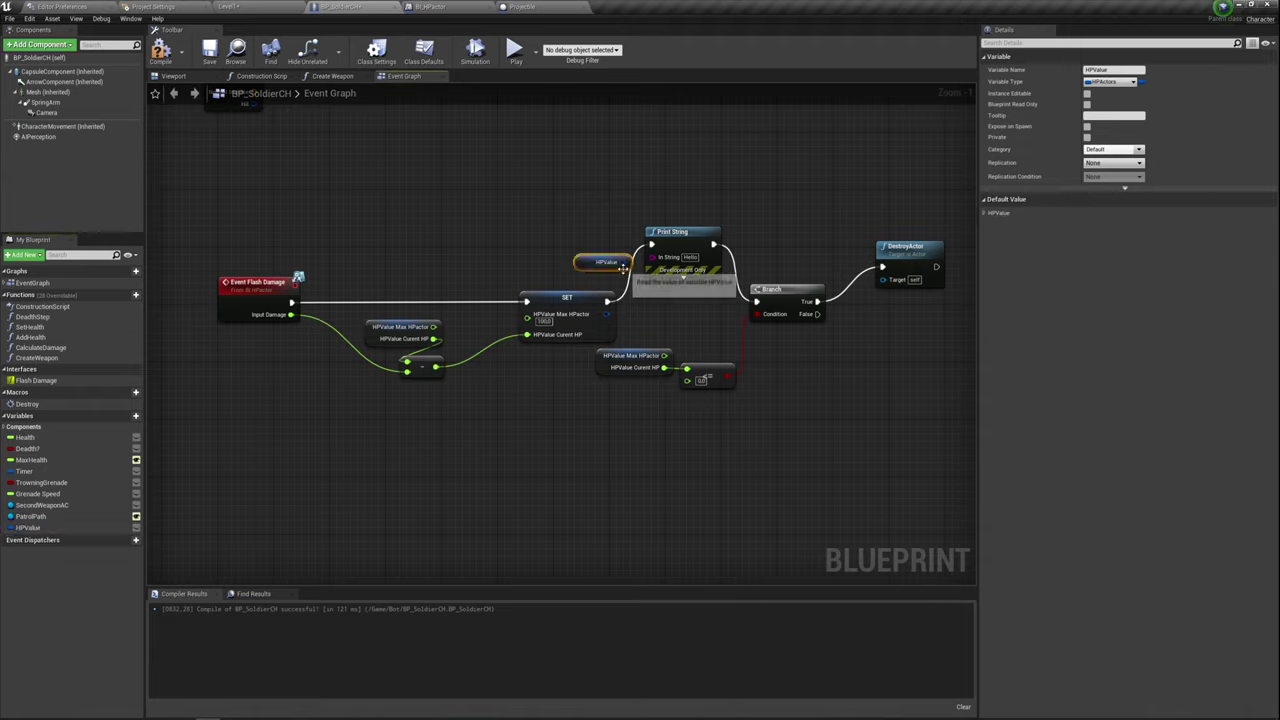
right_click(617, 266)
left_click(700, 298)
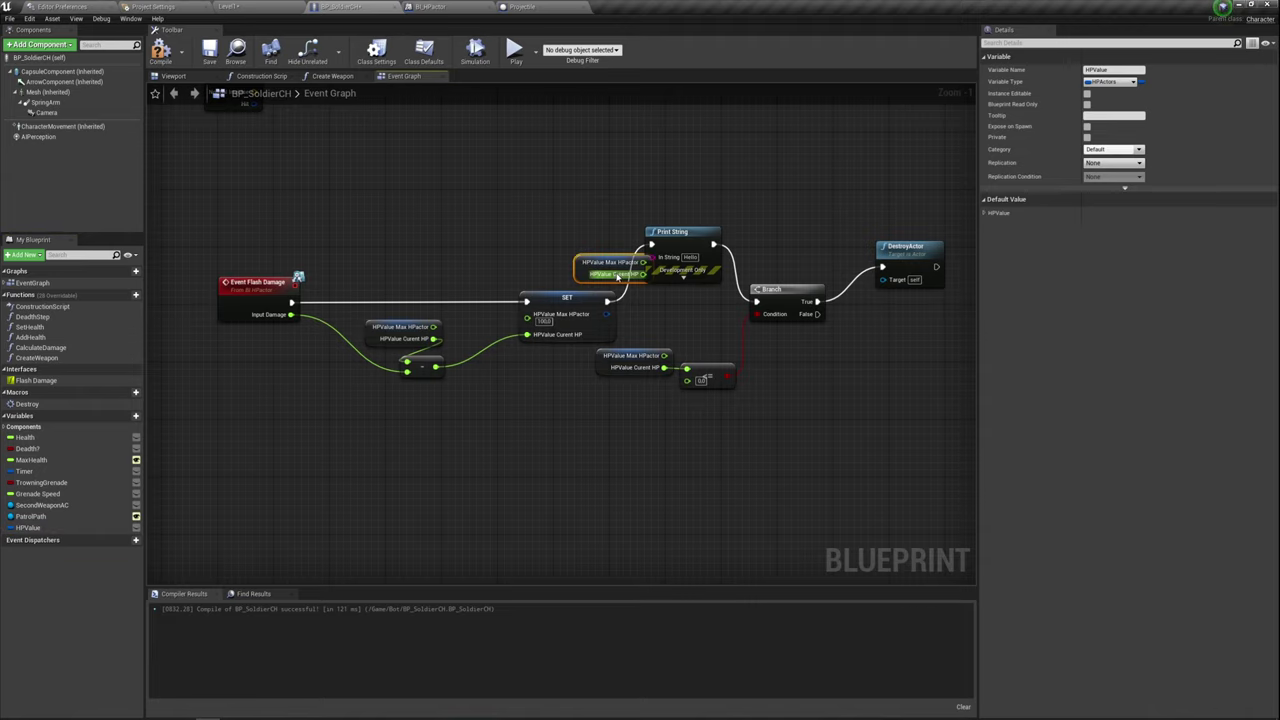
mouse_move(641, 274)
left_mouse_down()
mouse_move(658, 257)
mouse_move(533, 235)
left_mouse_up()
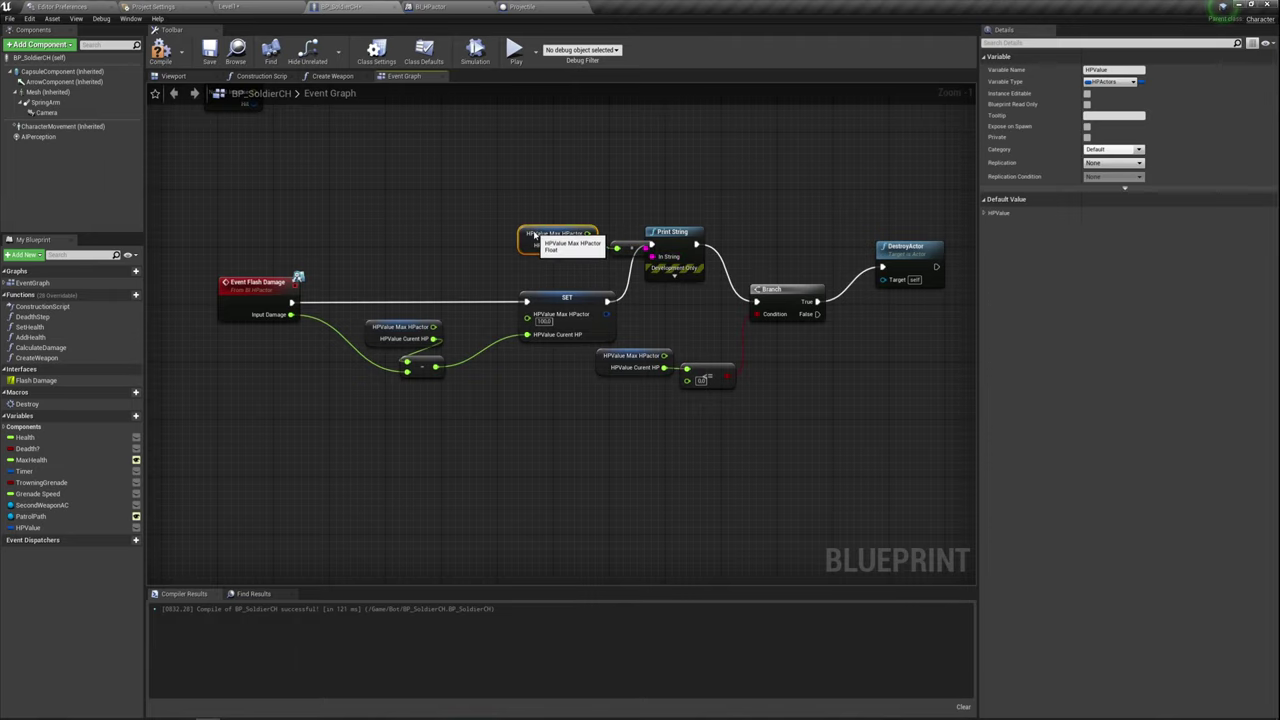
left_click(672, 294)
left_click_drag(531, 174, 700, 255)
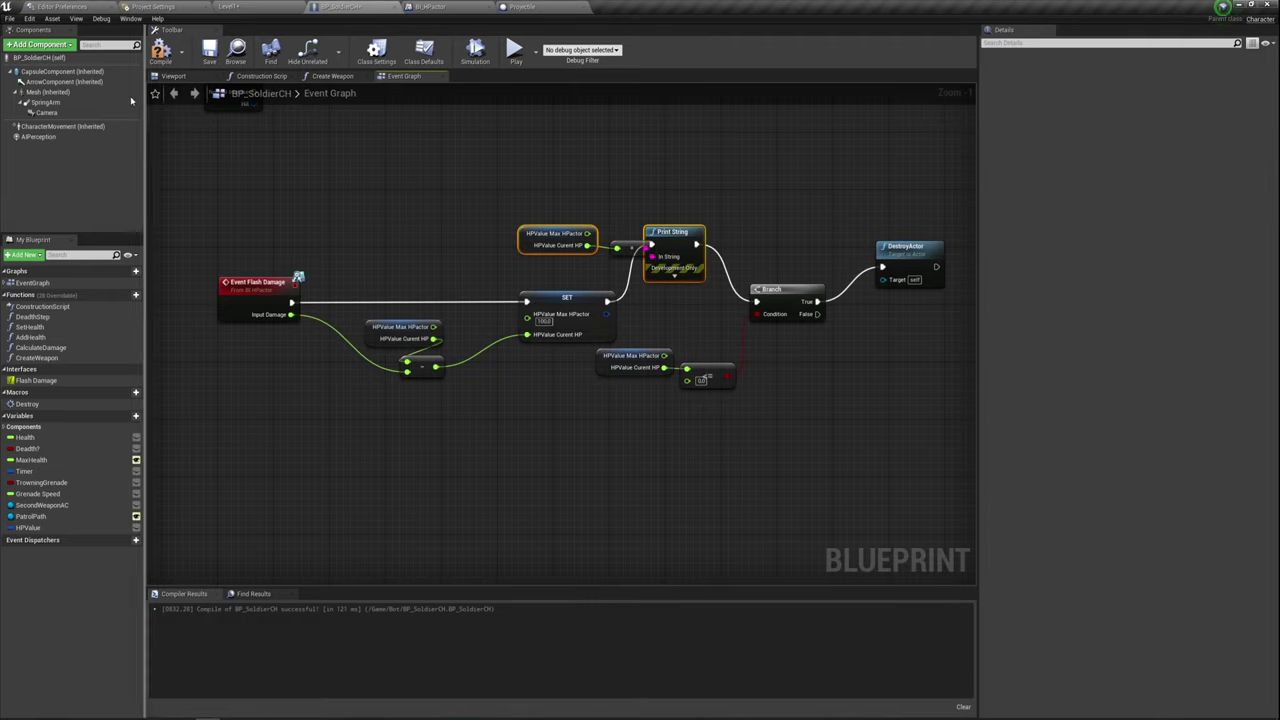
left_click(161, 50)
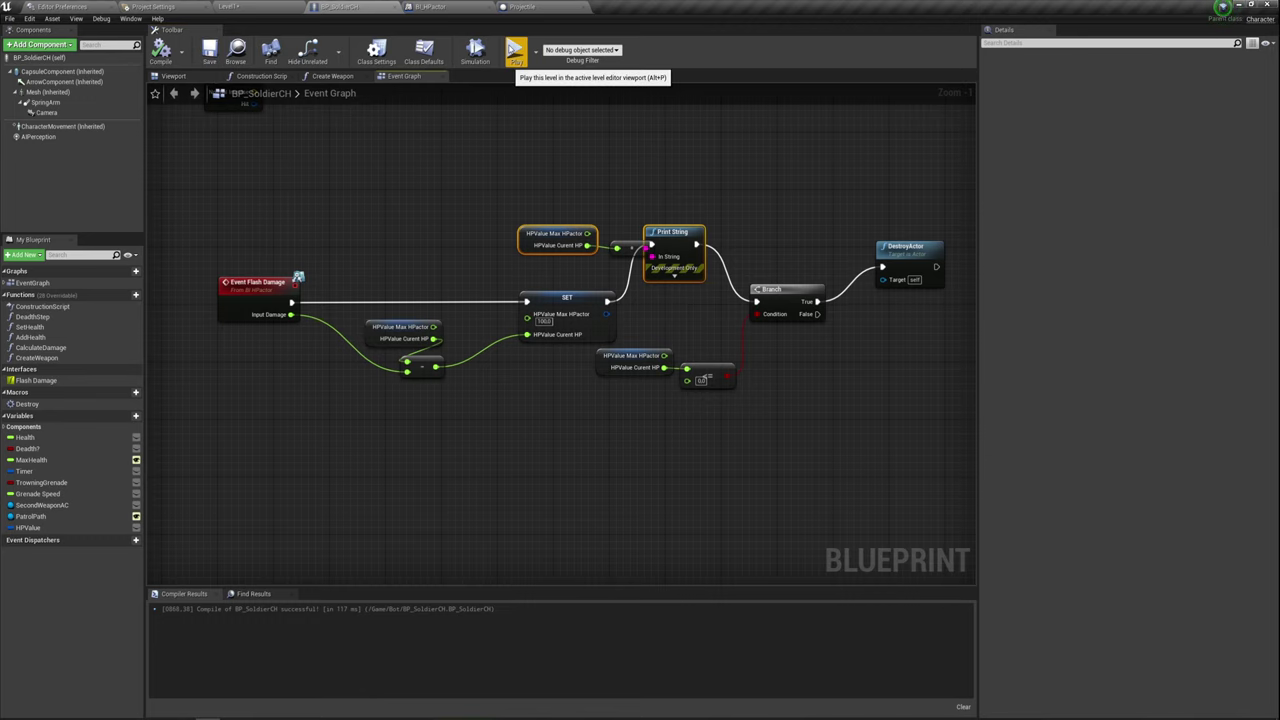
- Playtest by moving toward the soldiers and shooting them, then end the session
left_click(514, 50)
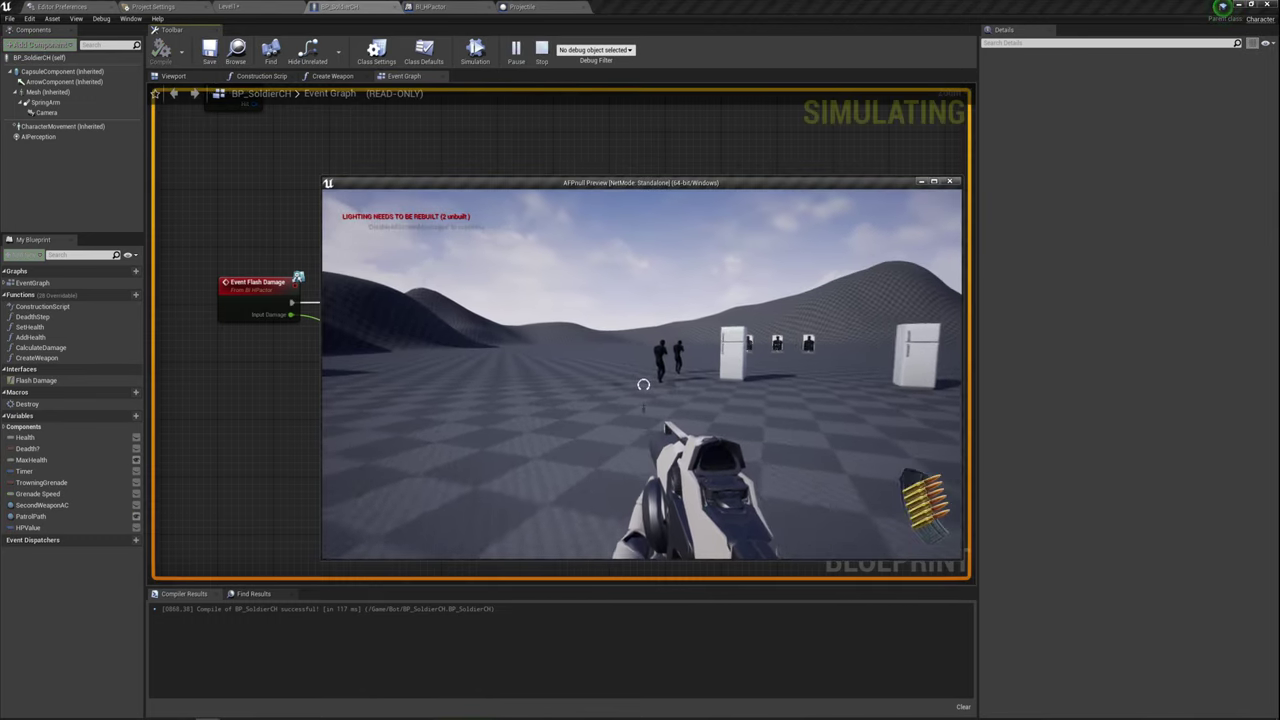
left_click(643, 384)
key("w")
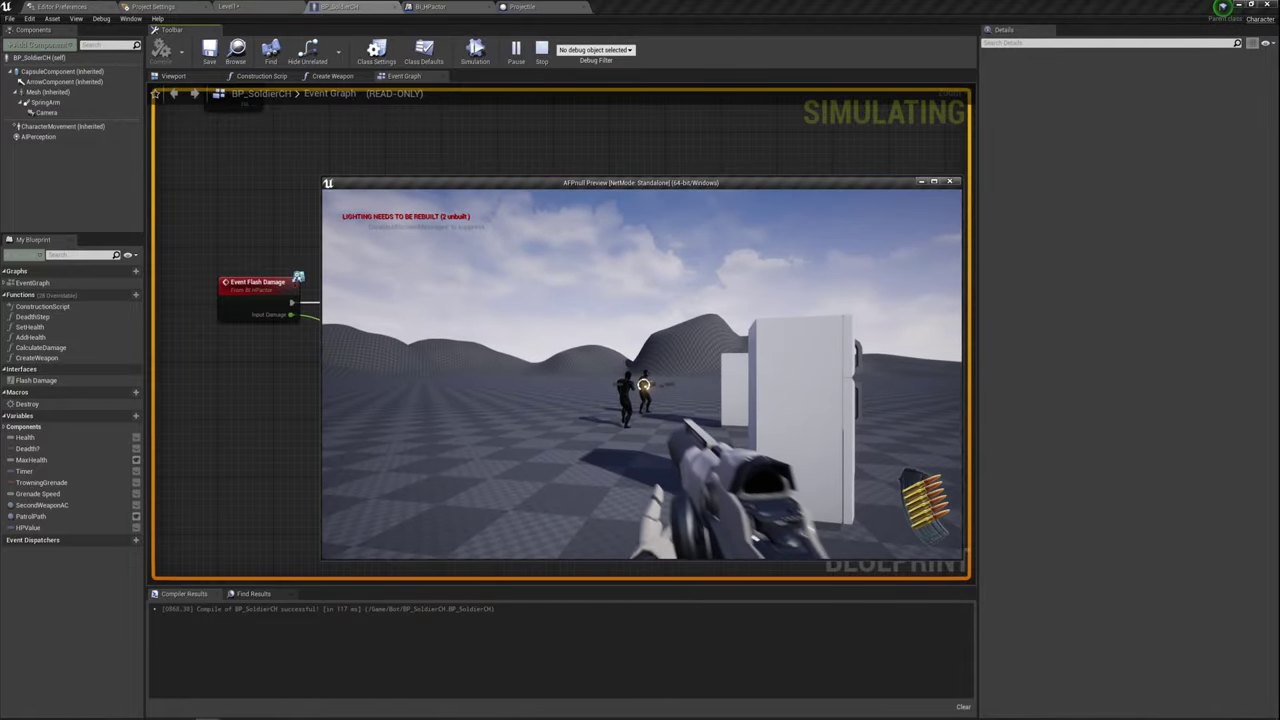
left_click(643, 384)
mouse_move(643, 384)
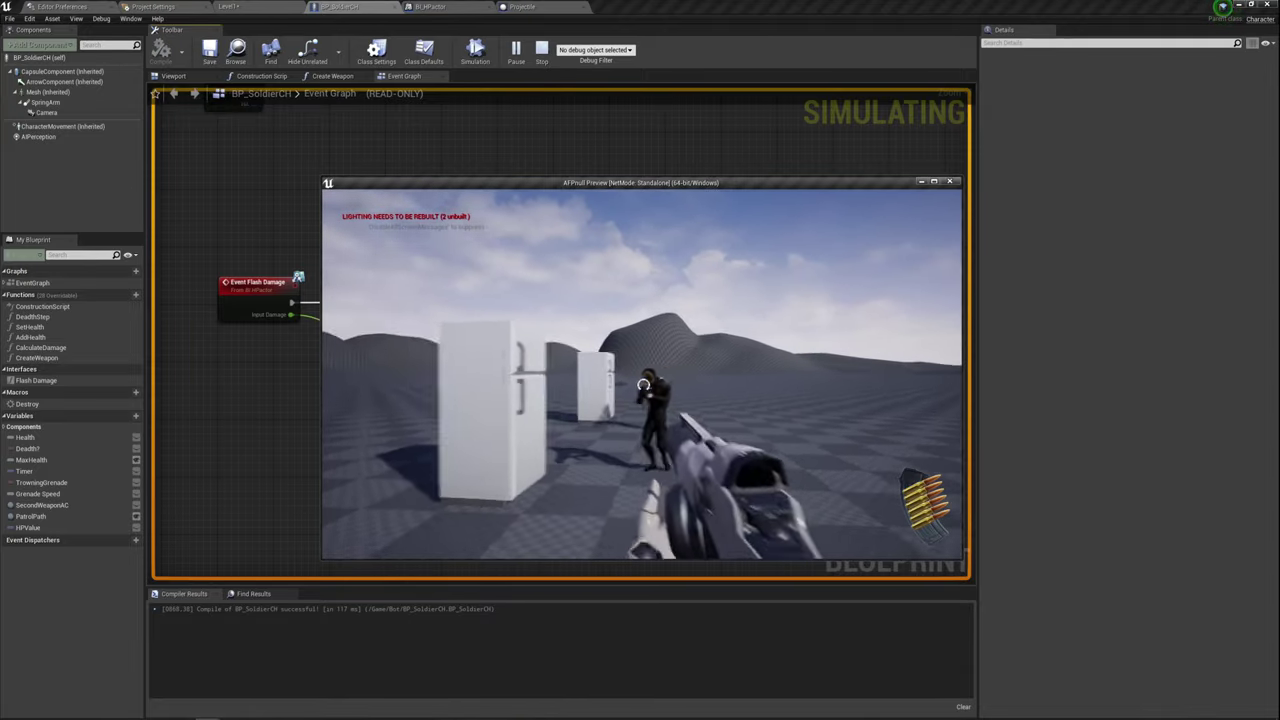
key("Escape")
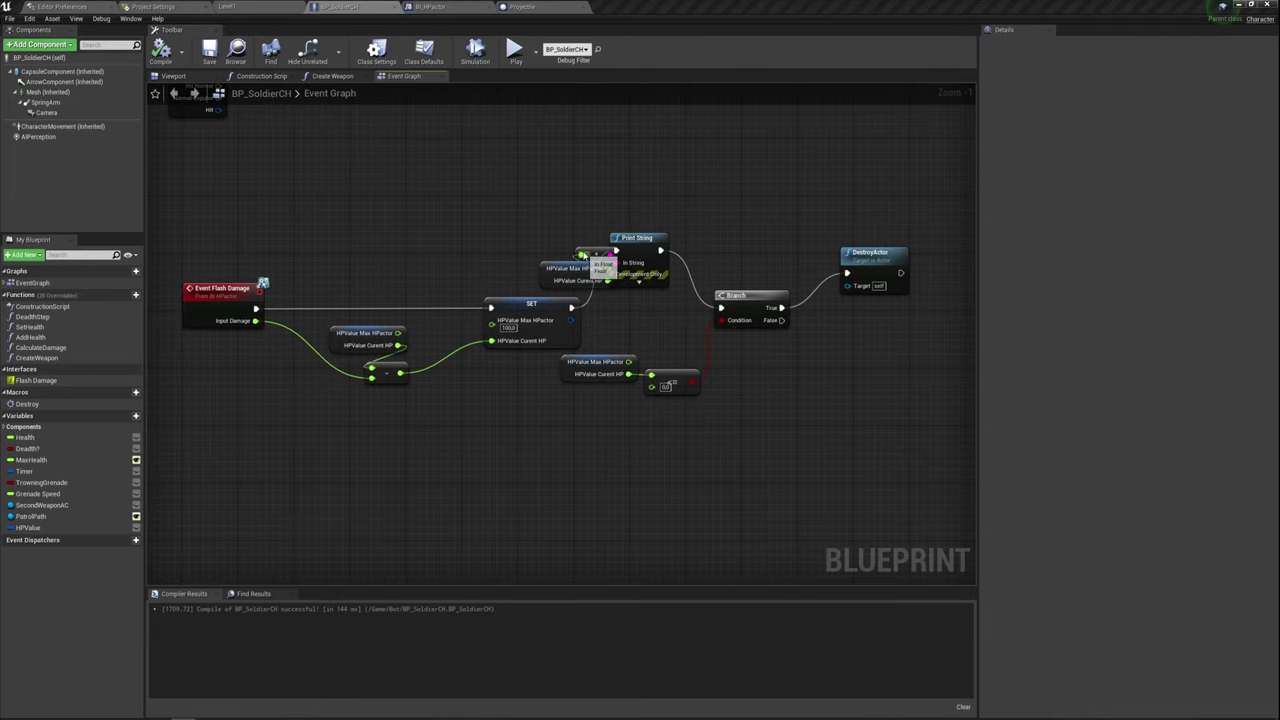
- In Projectile, replace the old Flash Damage call with a new message call beside DestroyActor
left_click(530, 6)
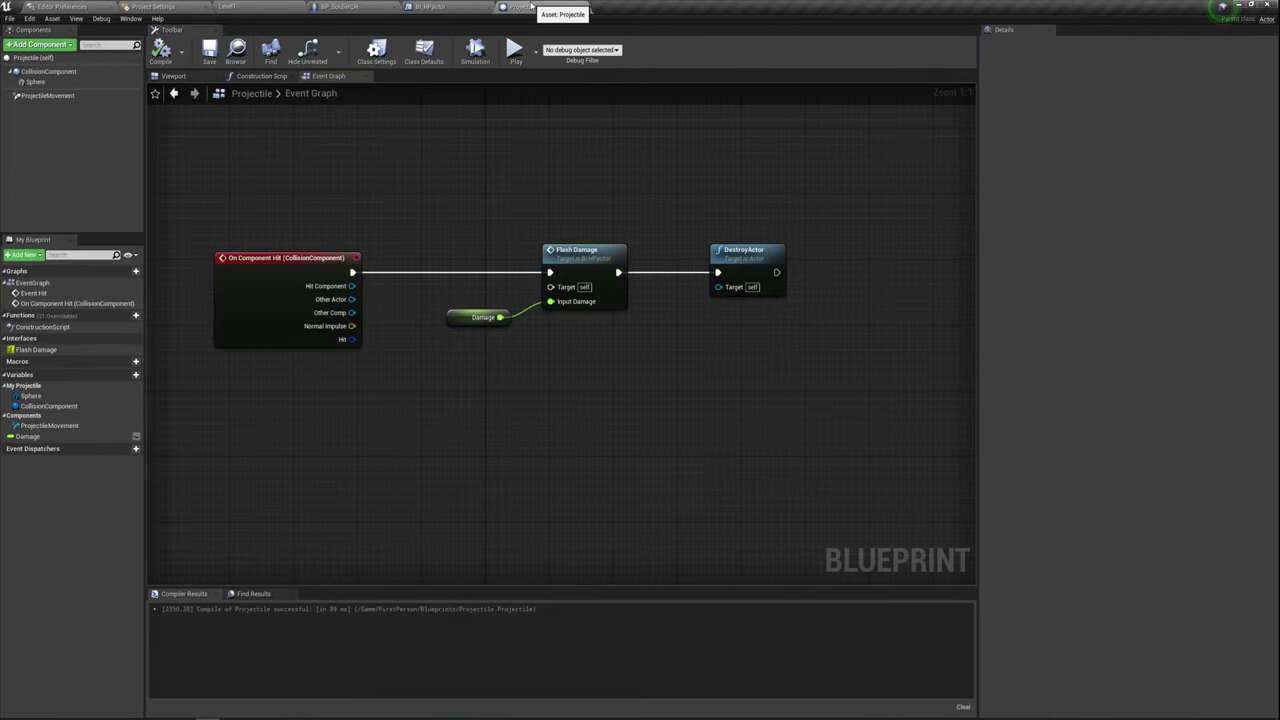
left_click_drag(540, 260, 606, 255)
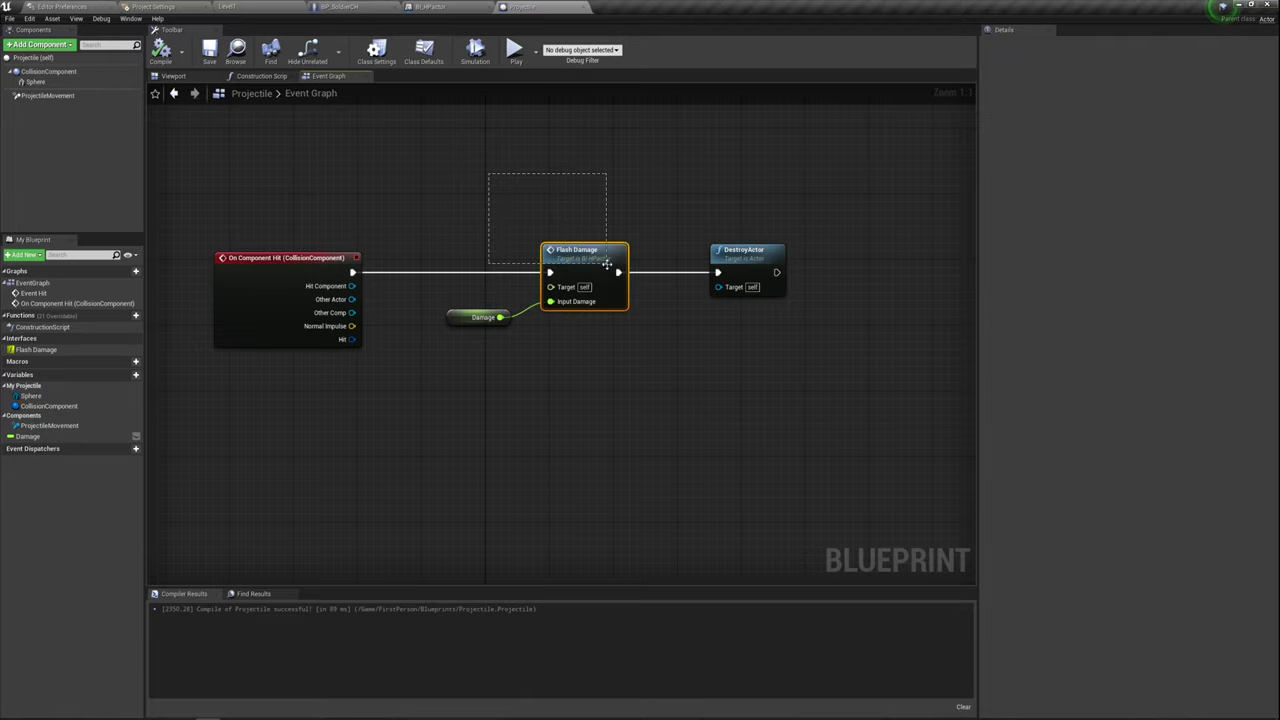
left_click(595, 290)
key("Delete")
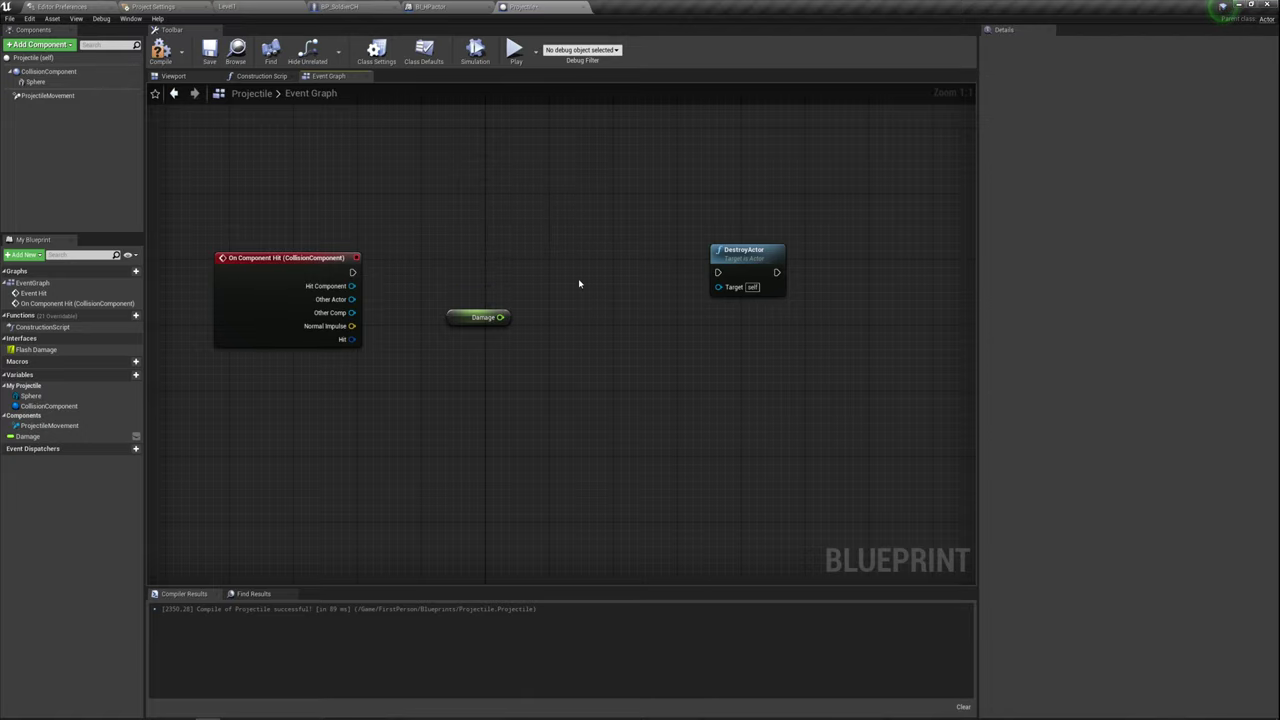
left_click_drag(352, 272, 397, 272)
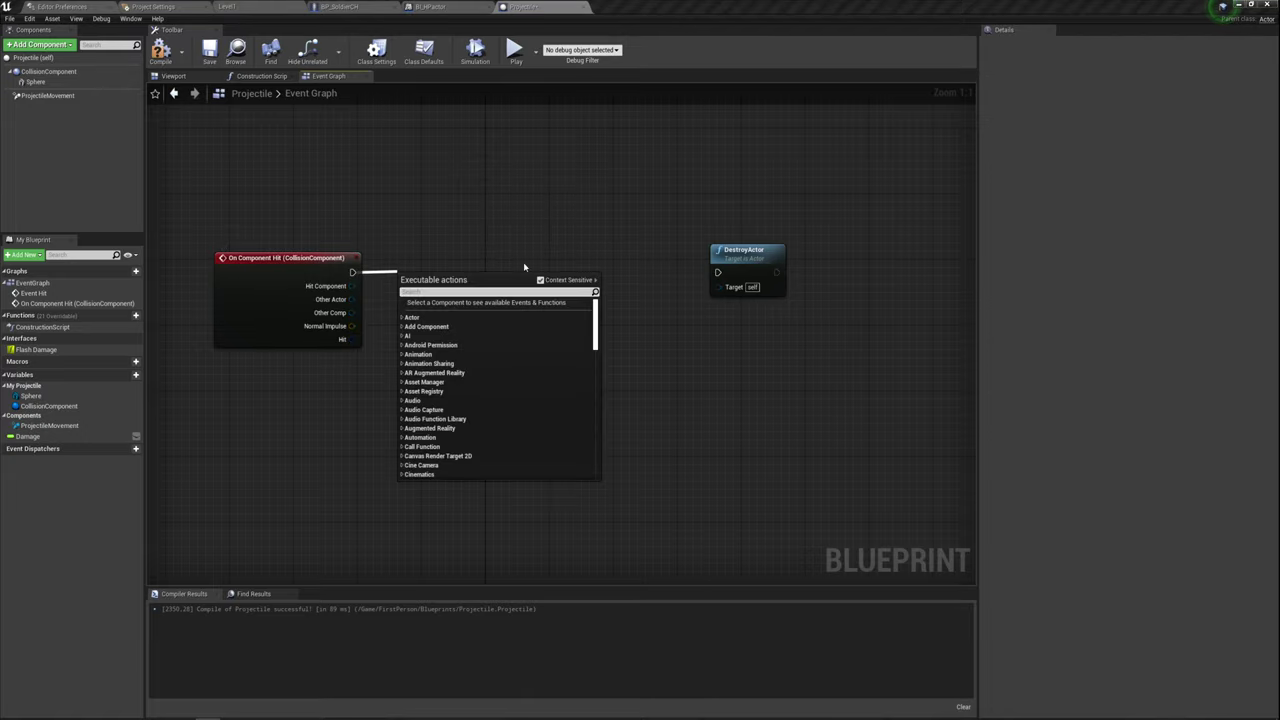
type("fl")
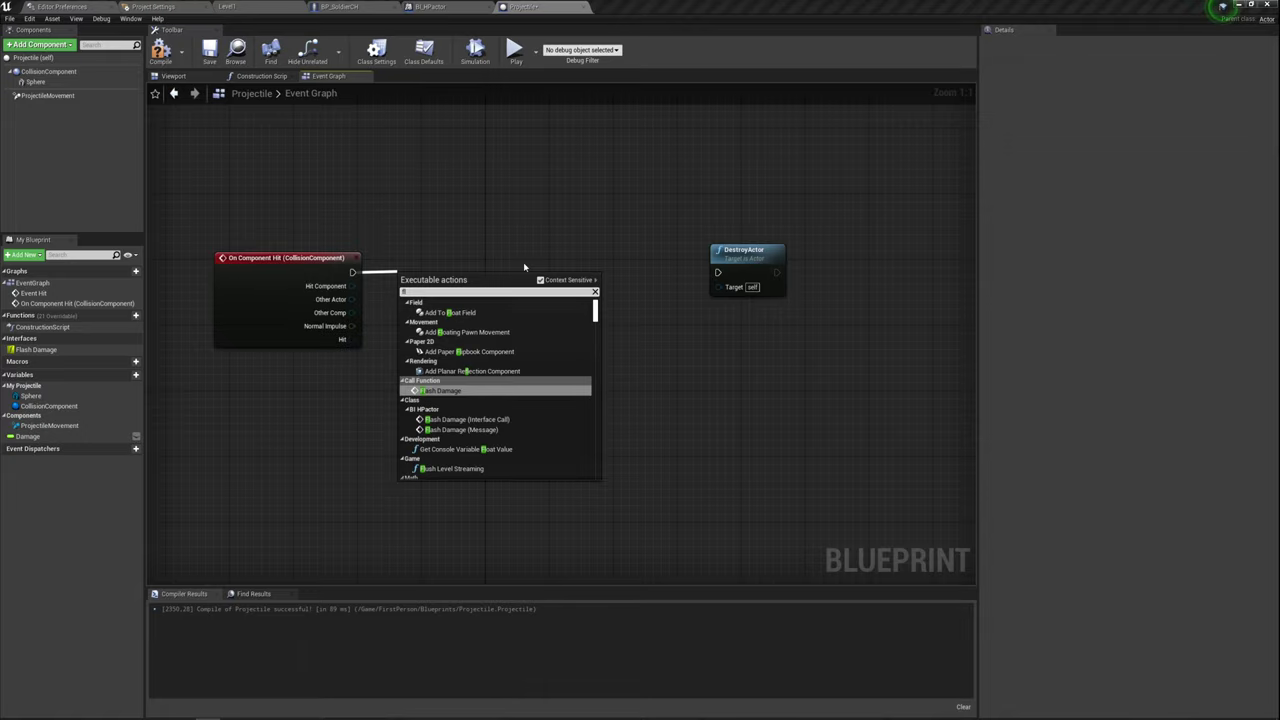
type("as")
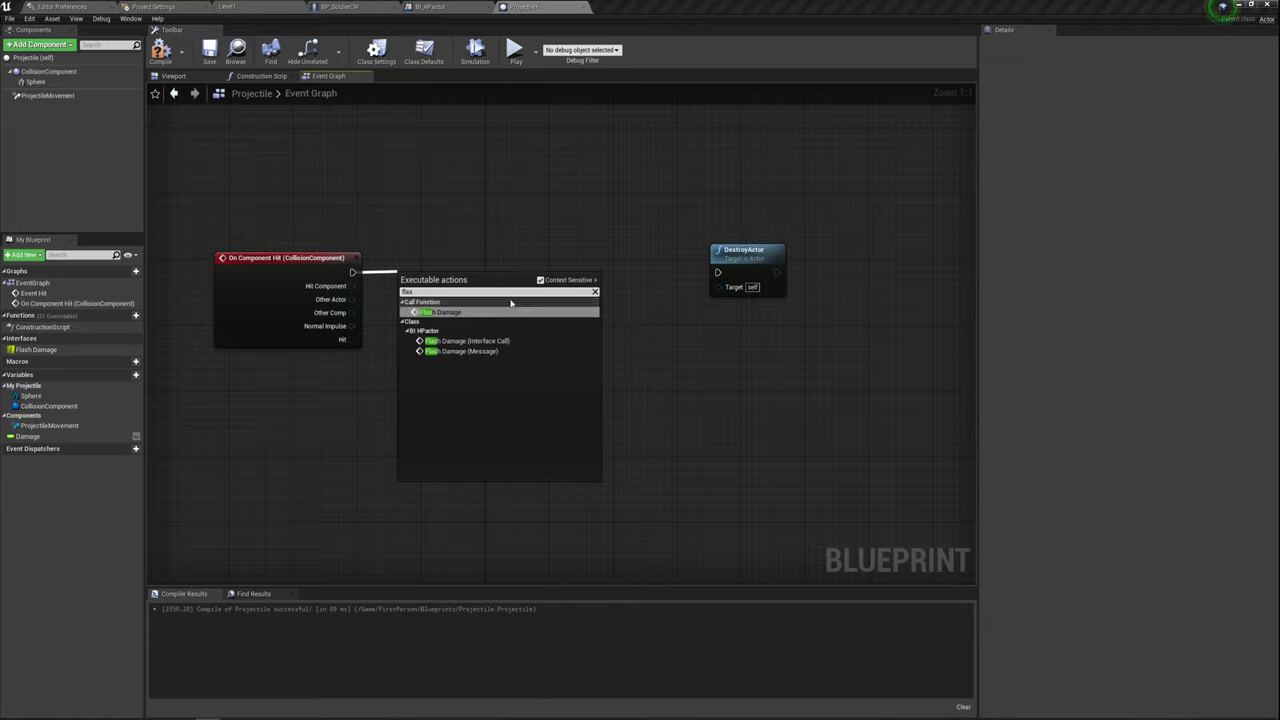
left_click(505, 352)
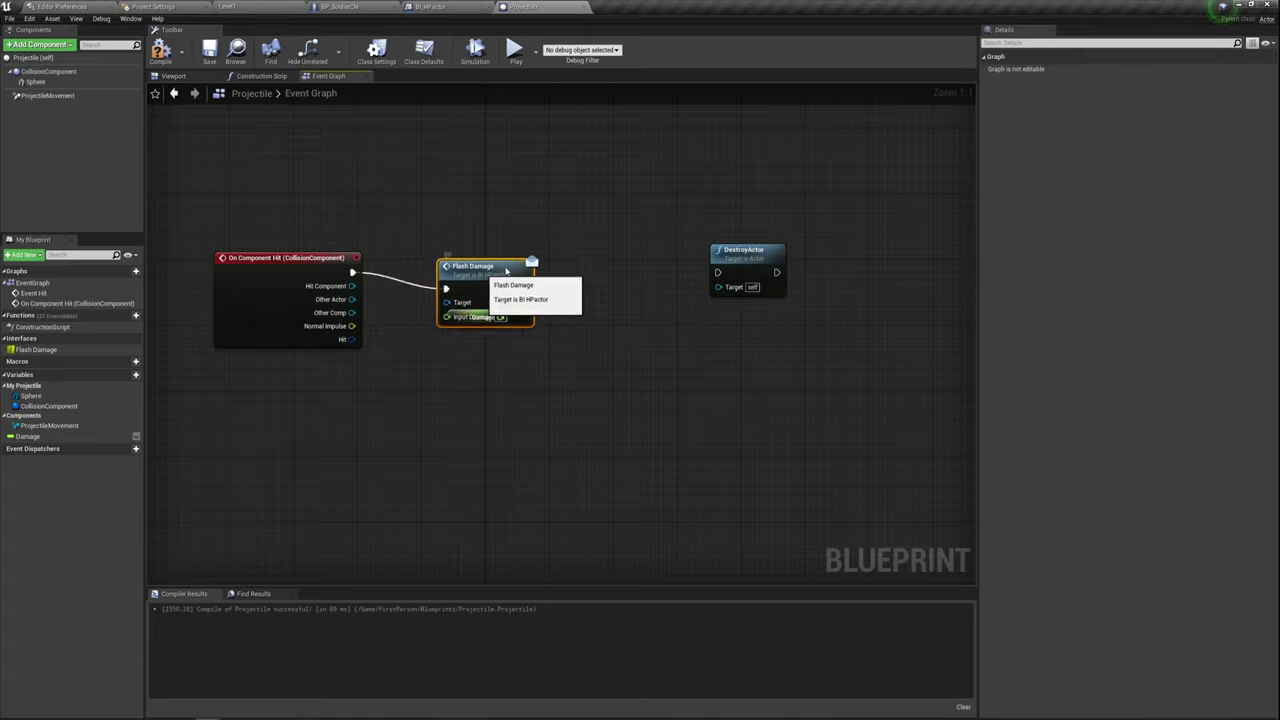
mouse_move(486, 283)
left_mouse_down()
mouse_move(630, 250)
mouse_move(593, 265)
mouse_move(717, 272)
left_mouse_up()
- Wire Damage into Input Damage and Other Actor into Flash Damage's target, then recompile
left_click_drag(561, 304, 500, 317)
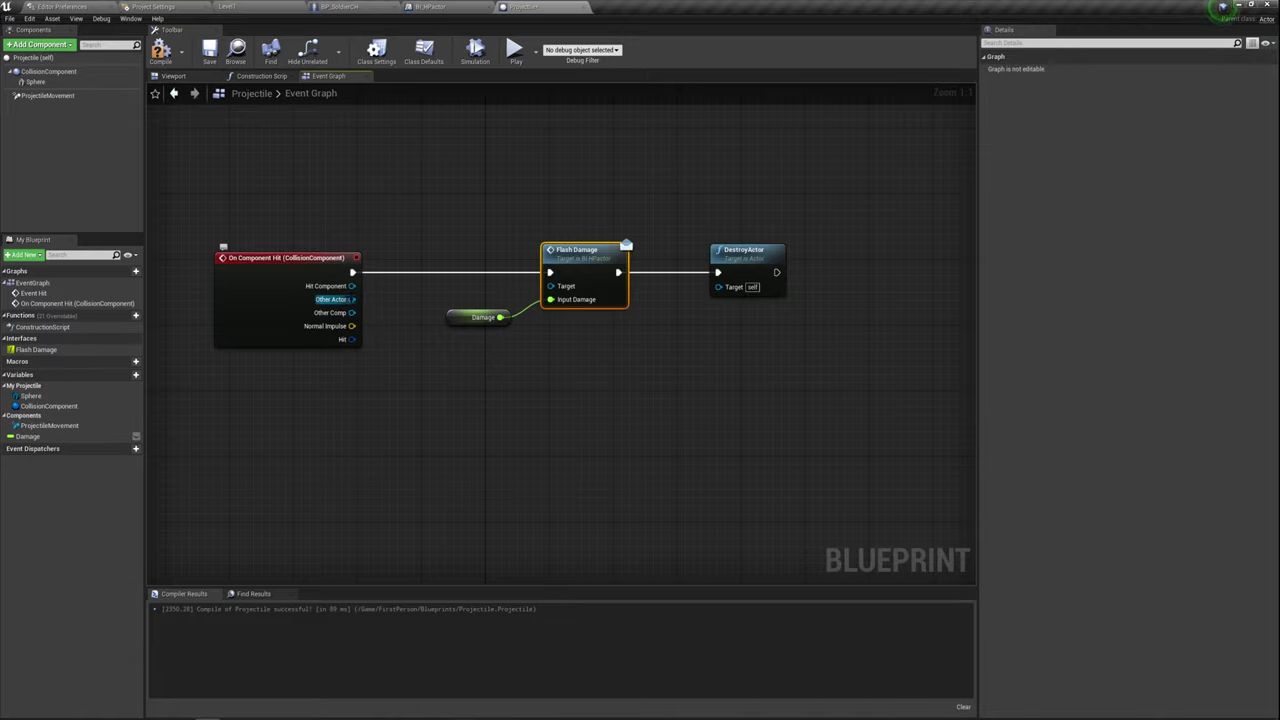
left_click_drag(352, 299, 550, 286)
left_click_drag(445, 202, 612, 377)
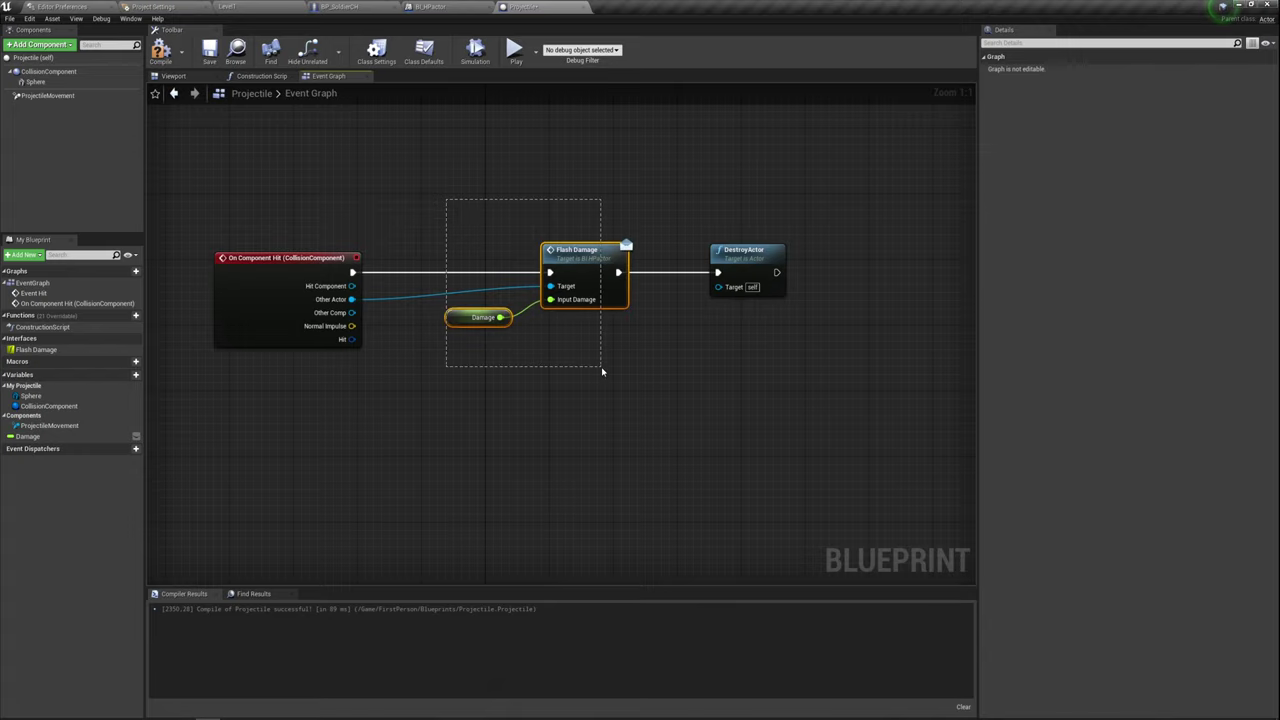
left_click(645, 391)
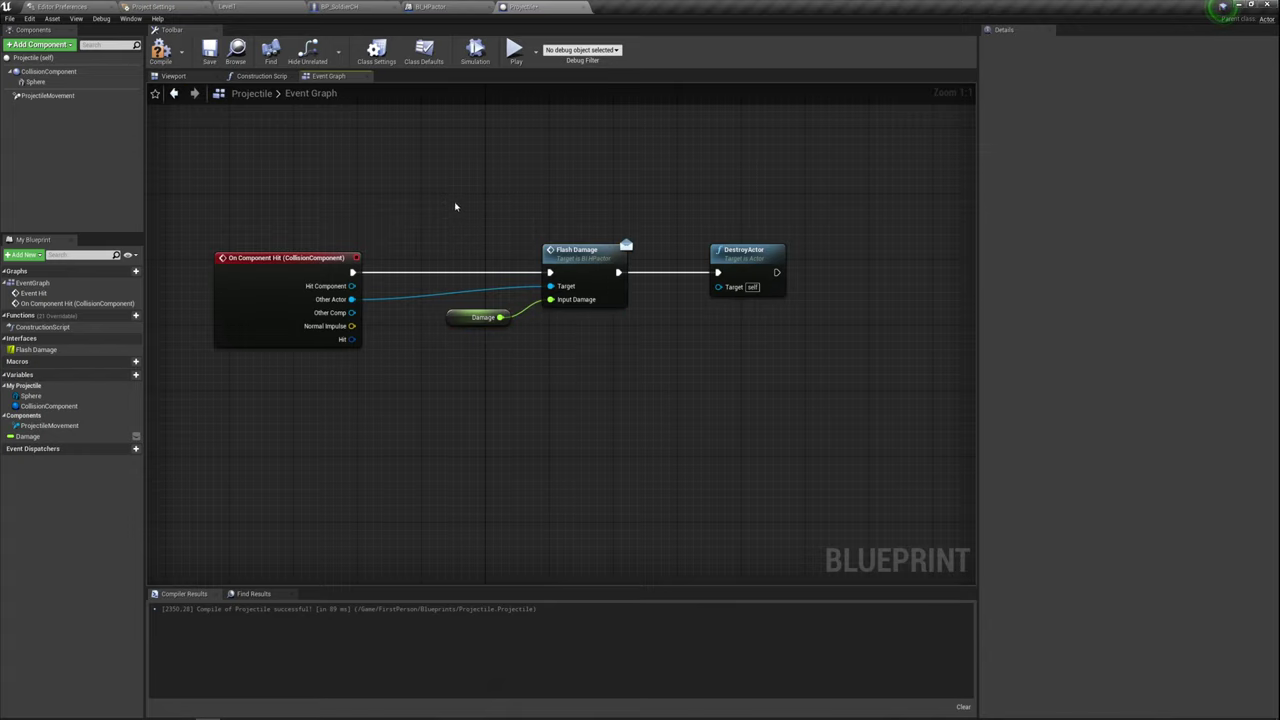
left_click_drag(455, 207, 593, 347)
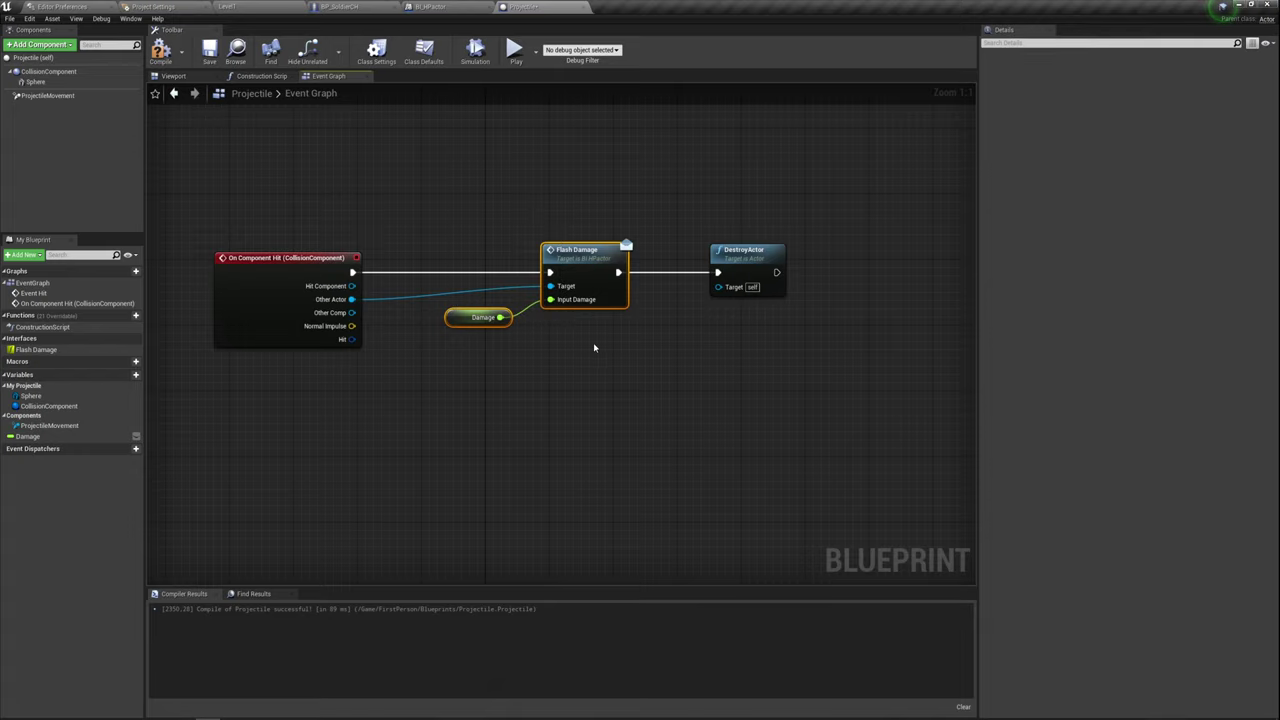
left_click(160, 50)
- View BI_HPactor's Flash Damage function, close that editor, and return to BP_SoldierCH's Event Graph
left_click(437, 7)
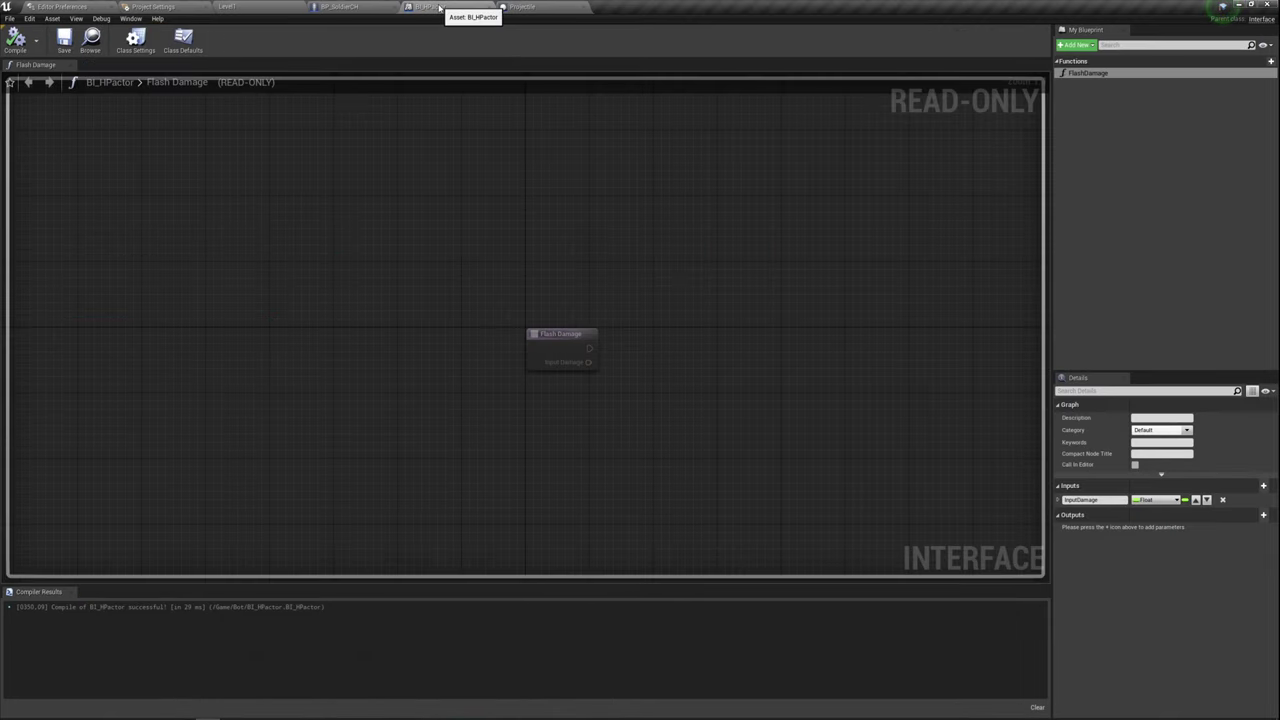
left_click(489, 7)
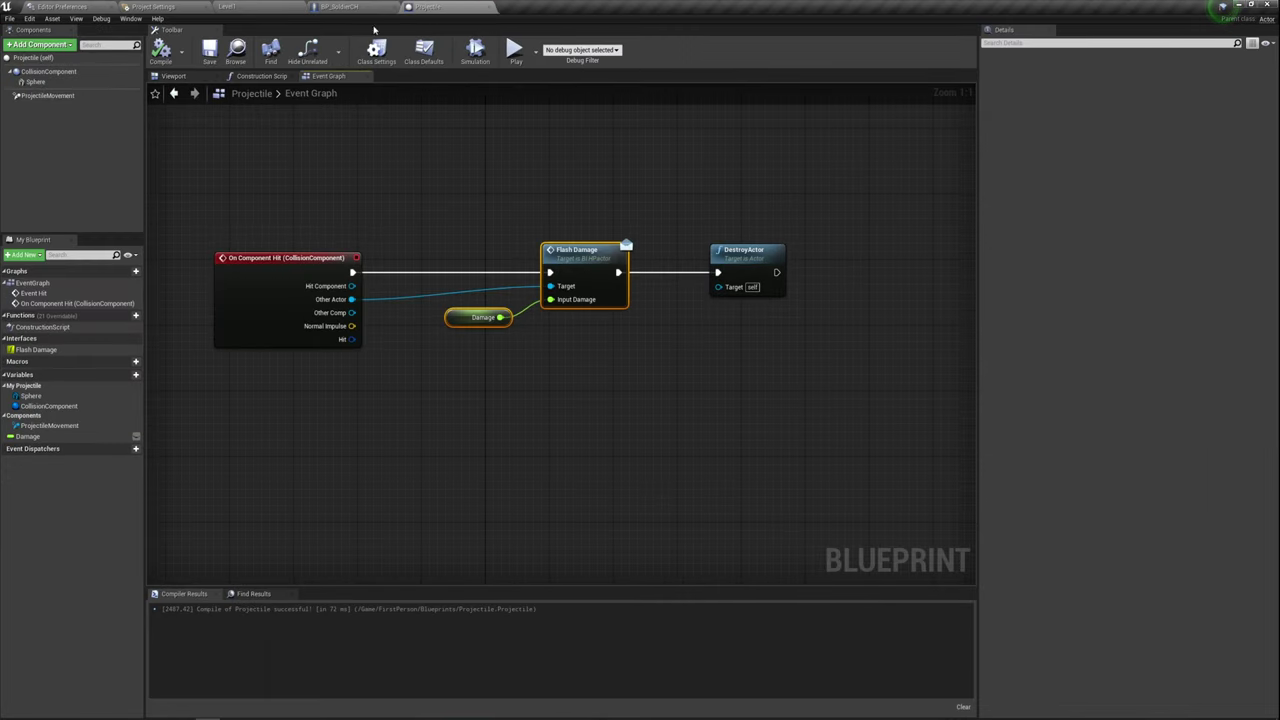
left_click(340, 7)
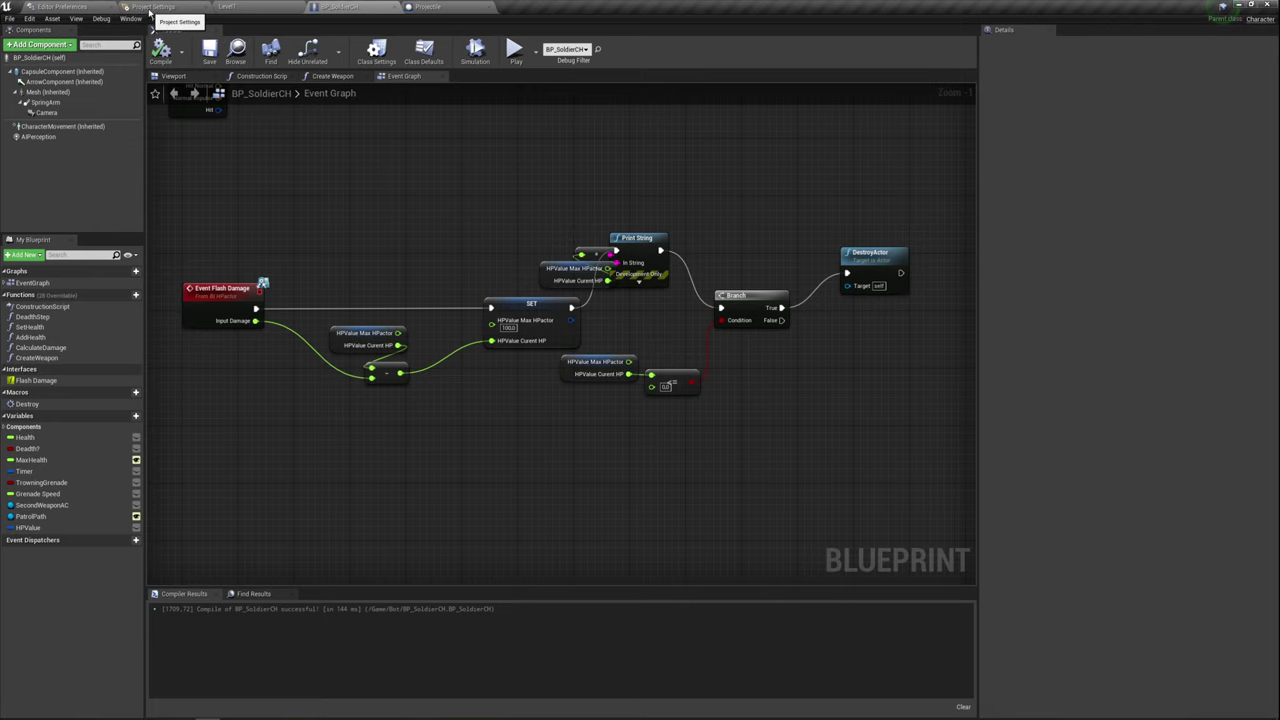
- Go from Editor Preferences to Project Settings and show the Engine Collision page
left_click(72, 8)
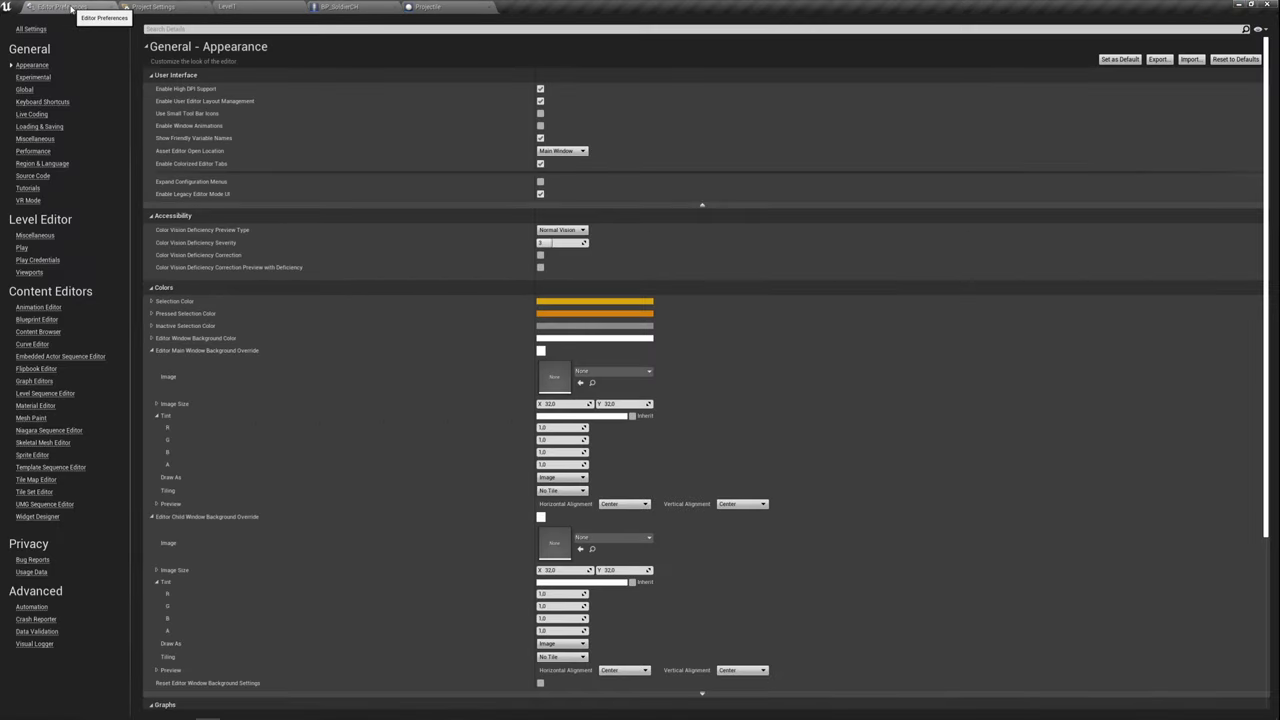
left_click(138, 8)
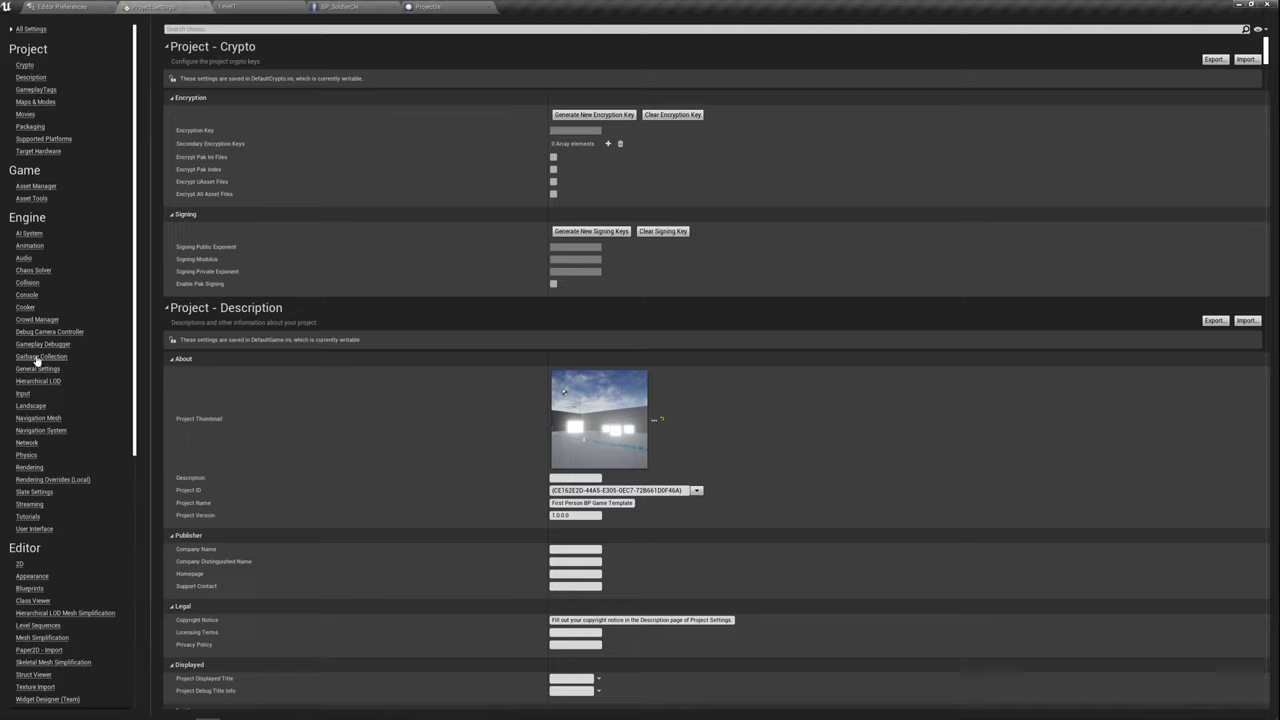
left_click(28, 282)
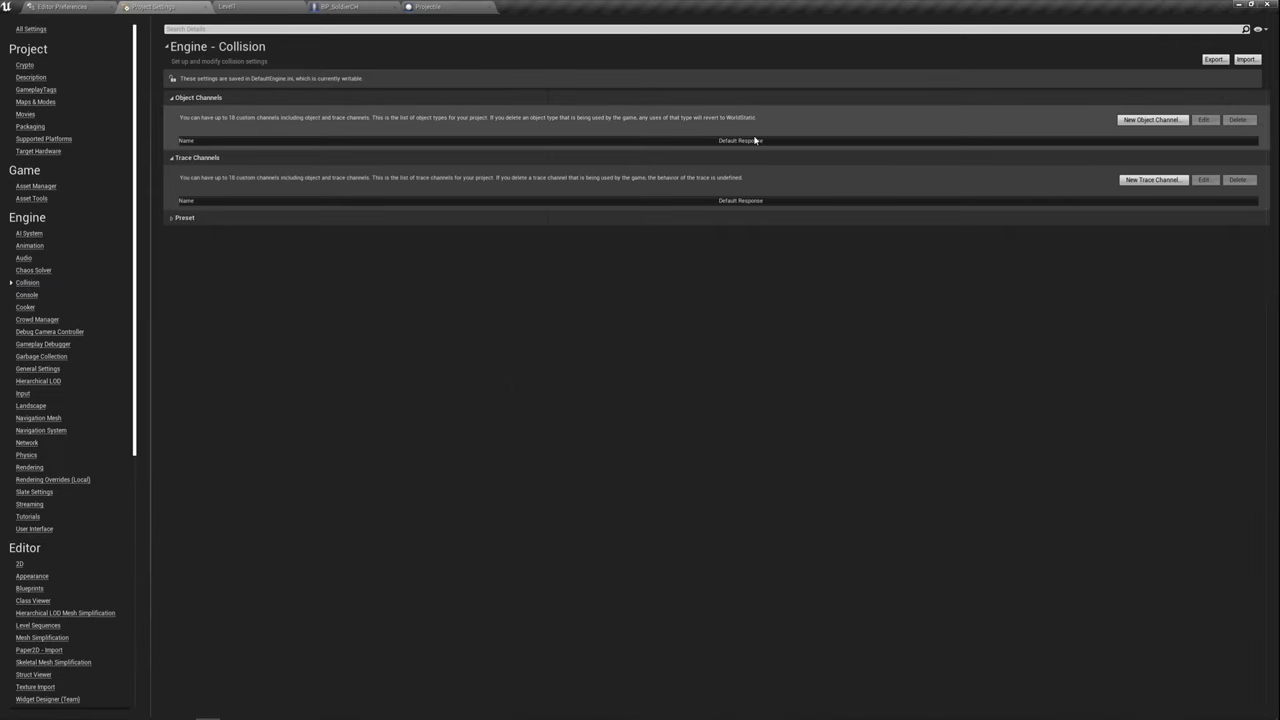
- Create an object channel named Projectile with Block as its default response
left_click(1153, 120)
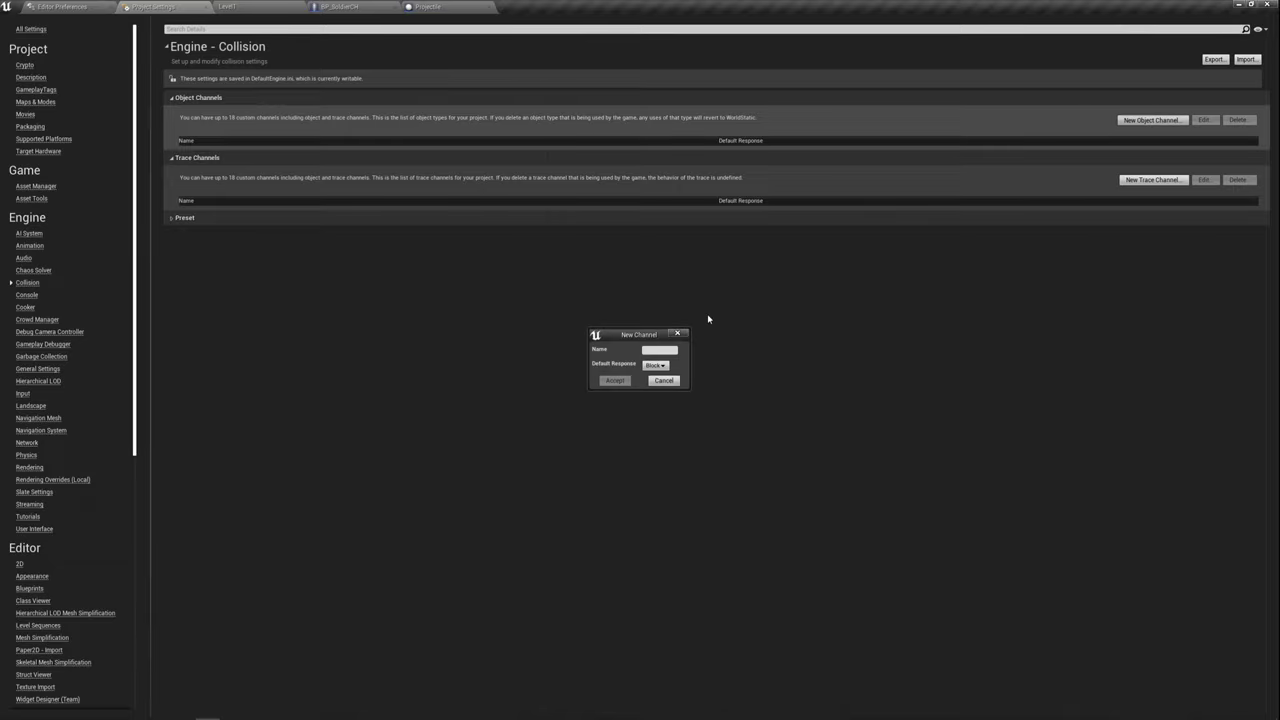
type("Projectile")
left_click(612, 383)
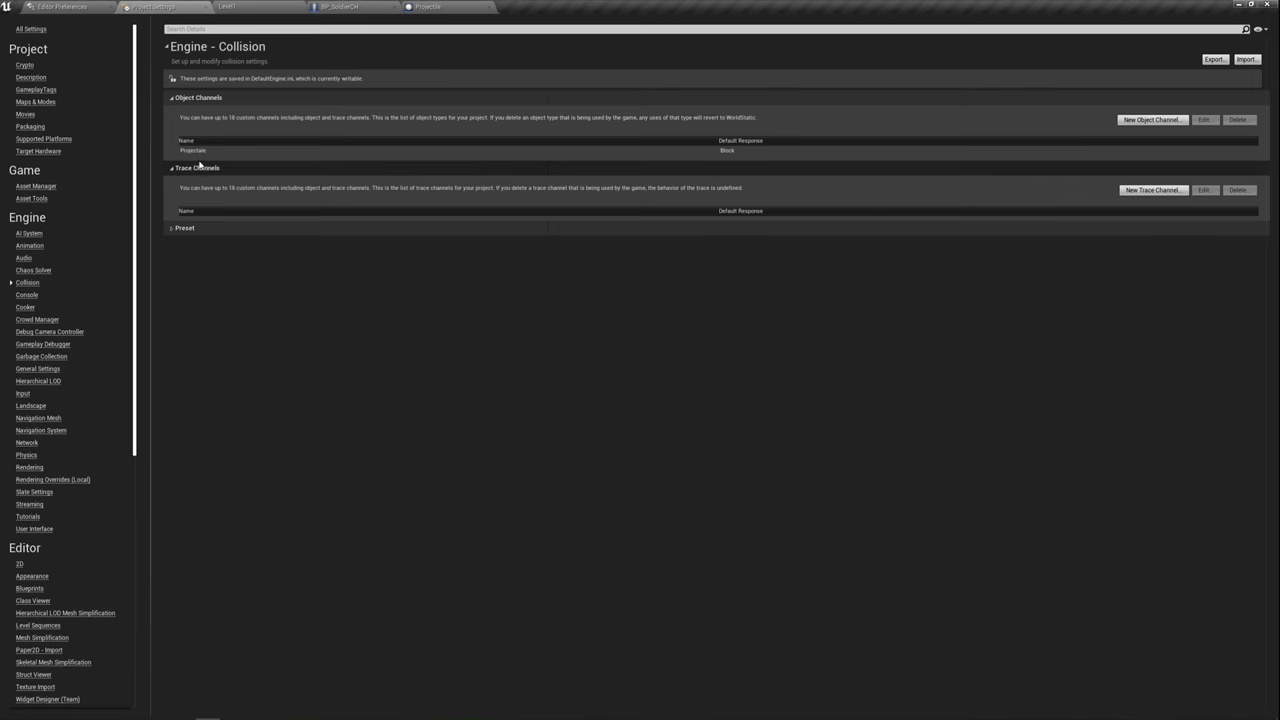
- Set the Projectile blueprint's CollisionComponent Object Type to Projectile
left_click(258, 8)
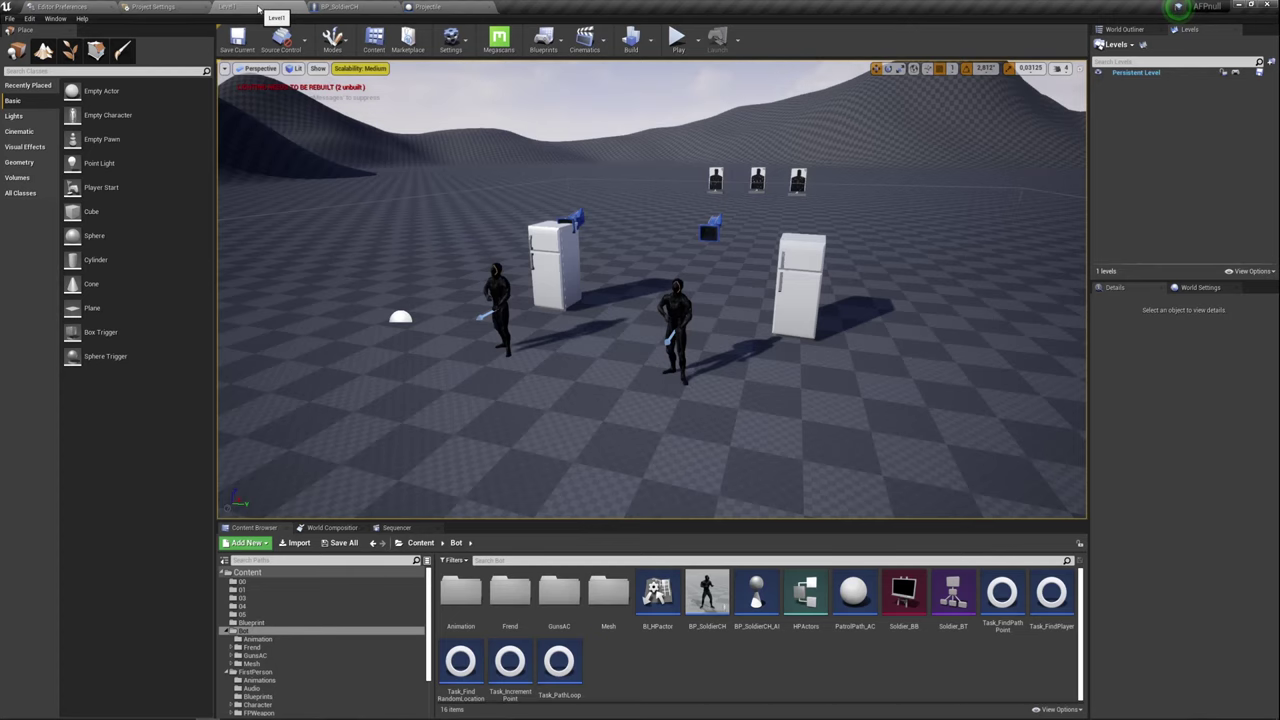
left_click(428, 6)
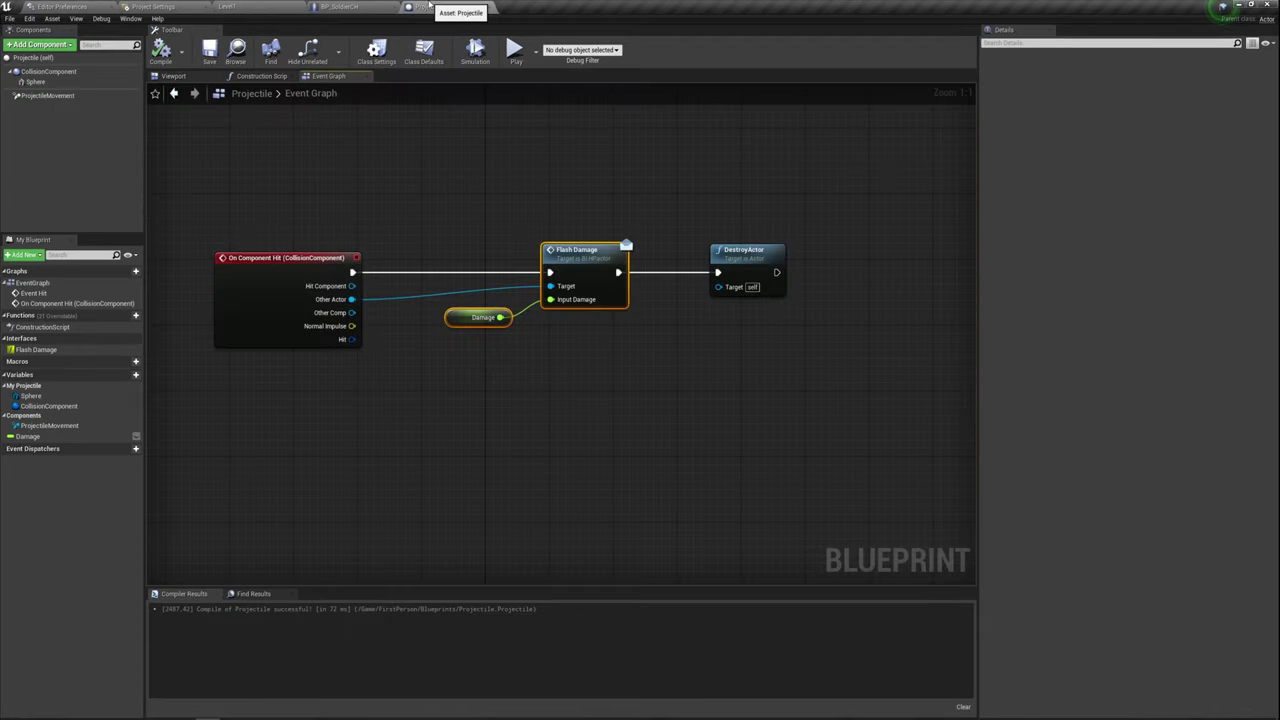
left_click(48, 72)
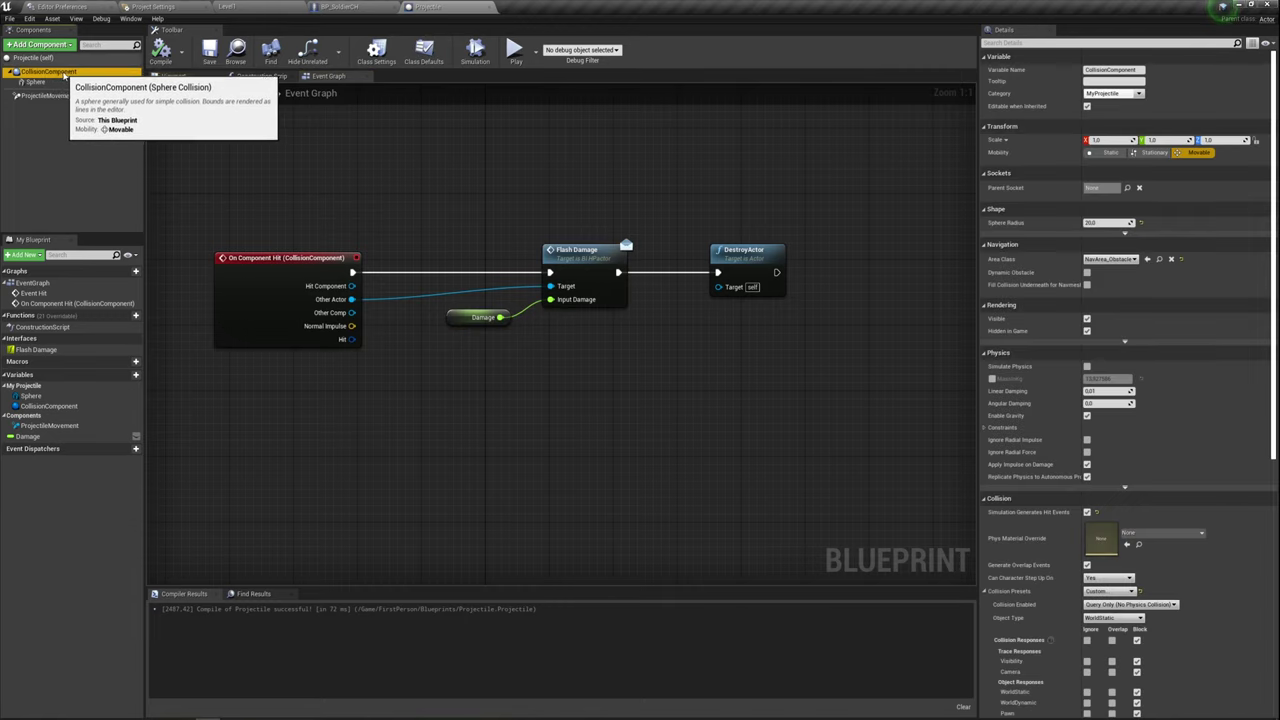
scroll(1102, 418, "down", 2)
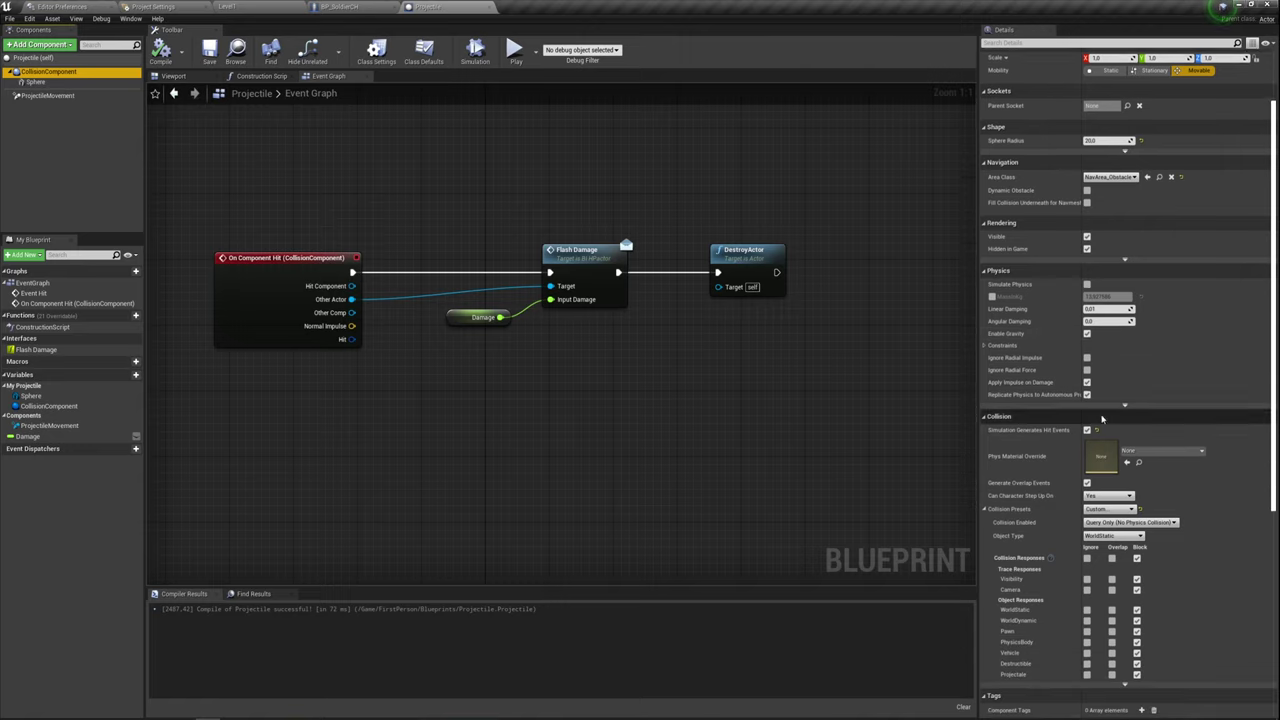
scroll(1102, 418, "down", 3)
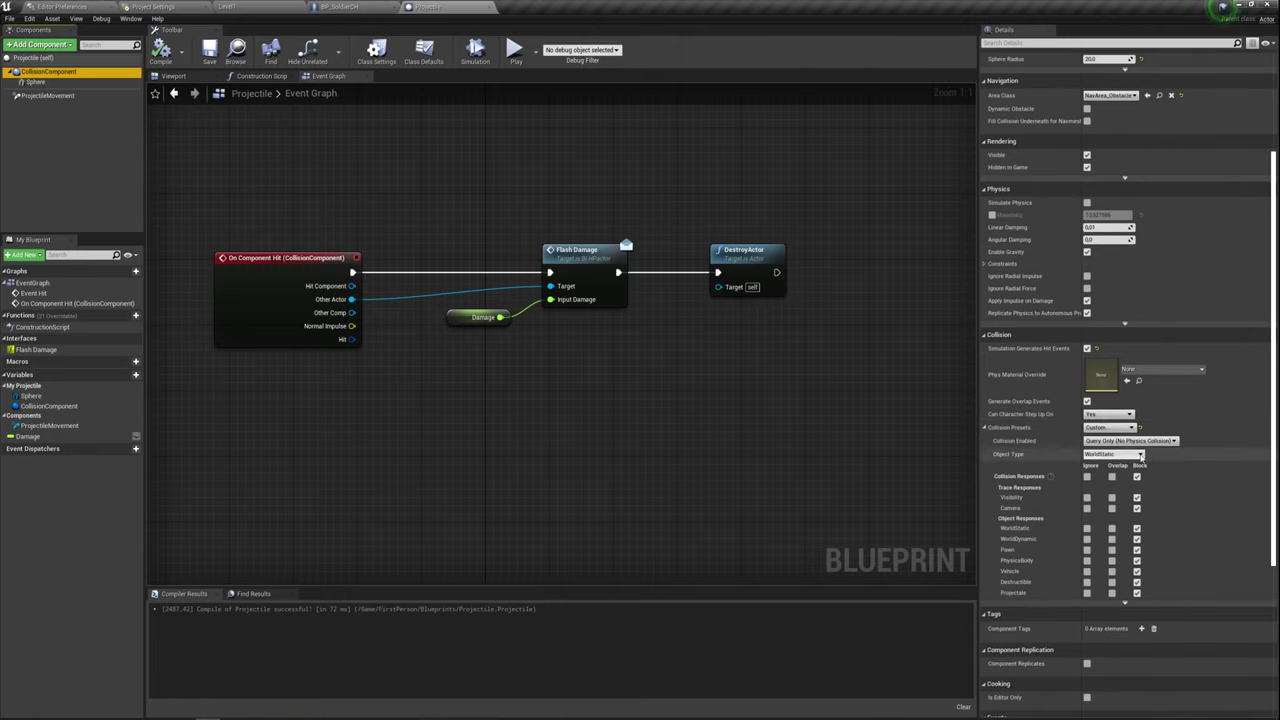
left_click(1140, 456)
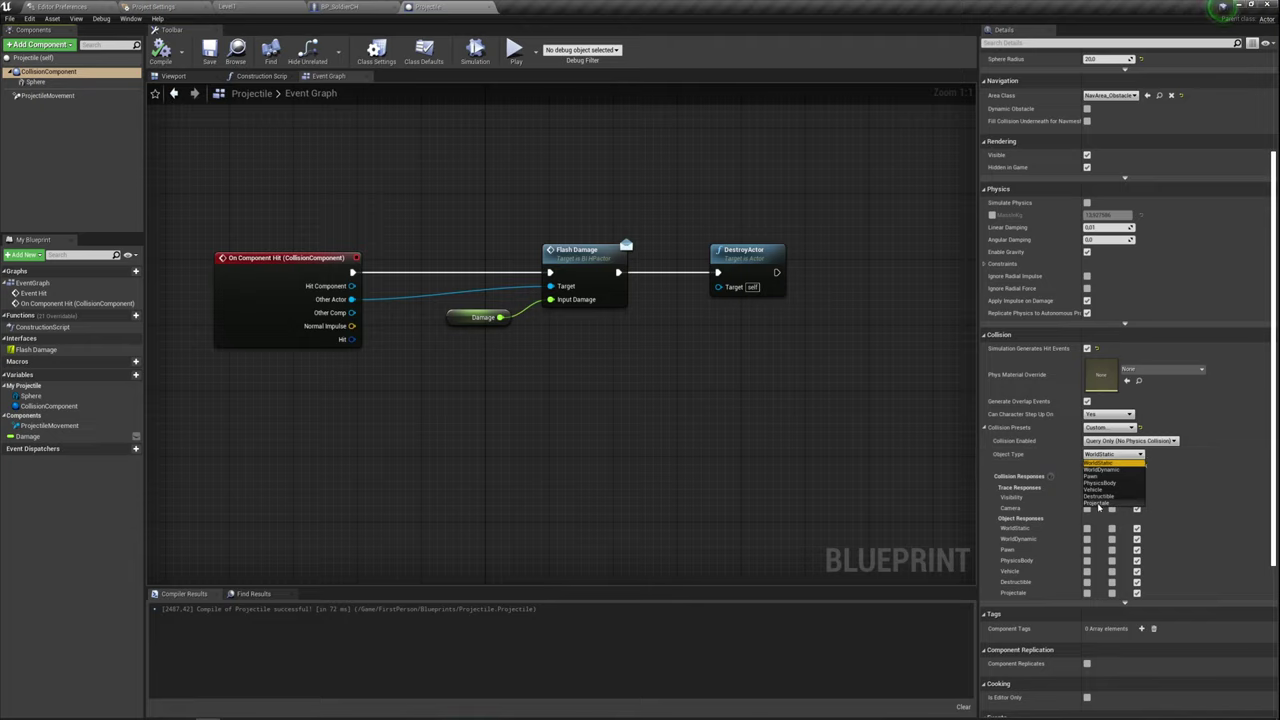
left_click(1098, 503)
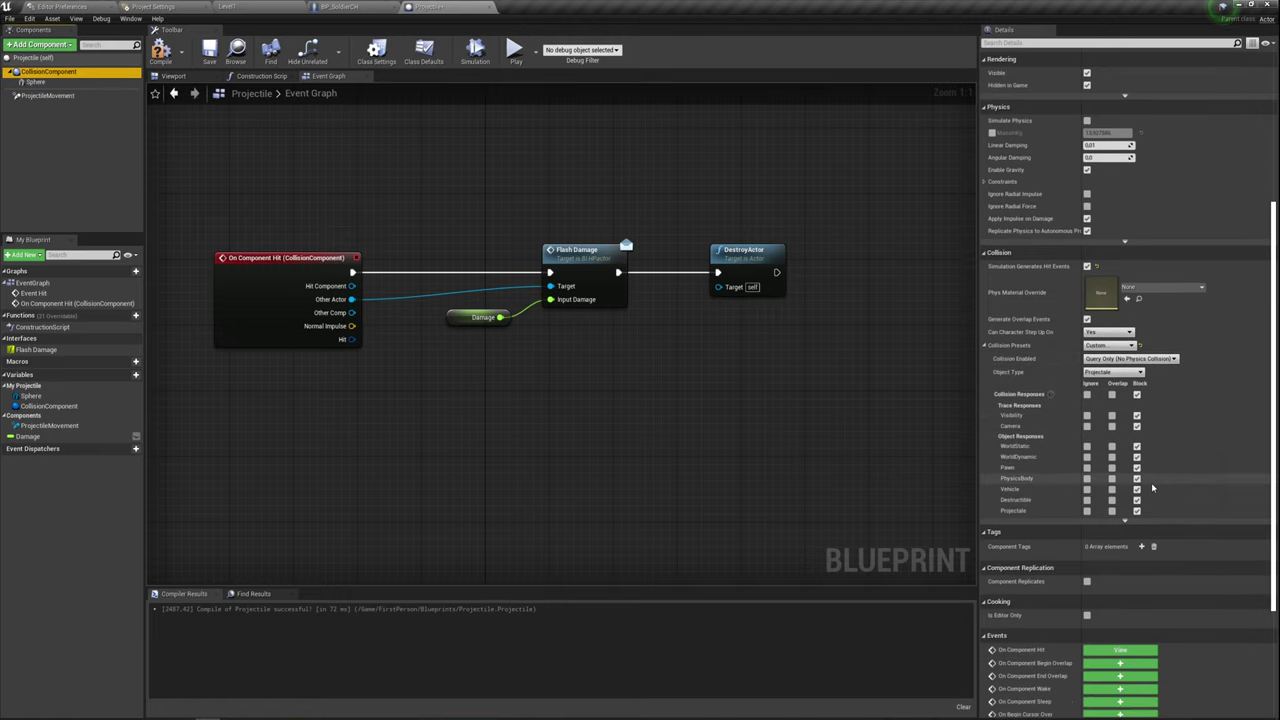
- Make the collision sphere ignore the Projectile object channel
scroll(1152, 478, "down", 2)
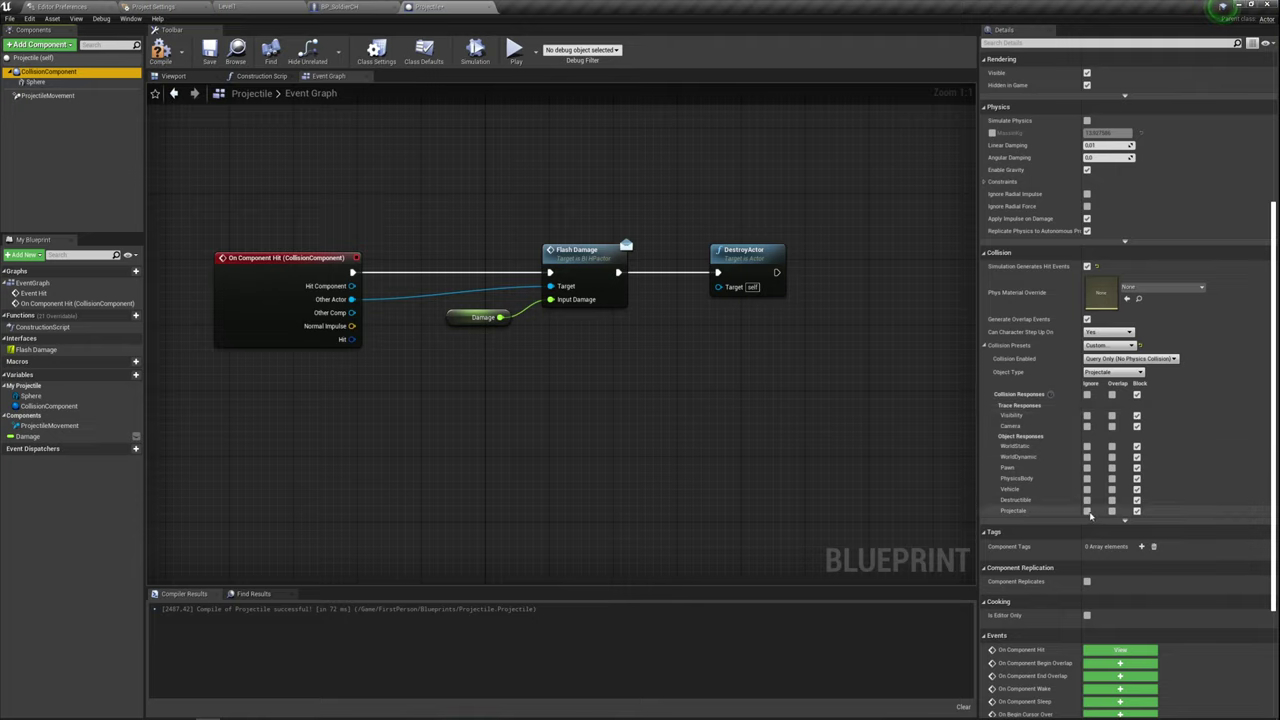
left_click(1087, 511)
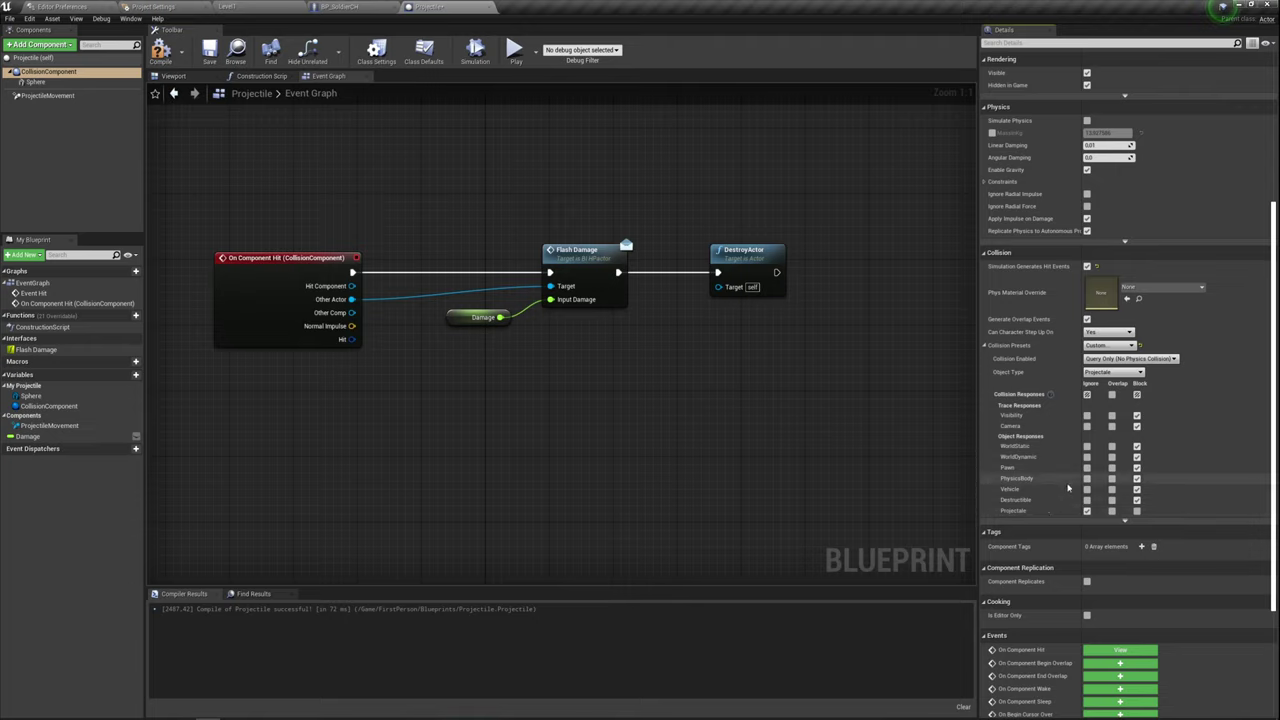
mouse_move(998, 376)
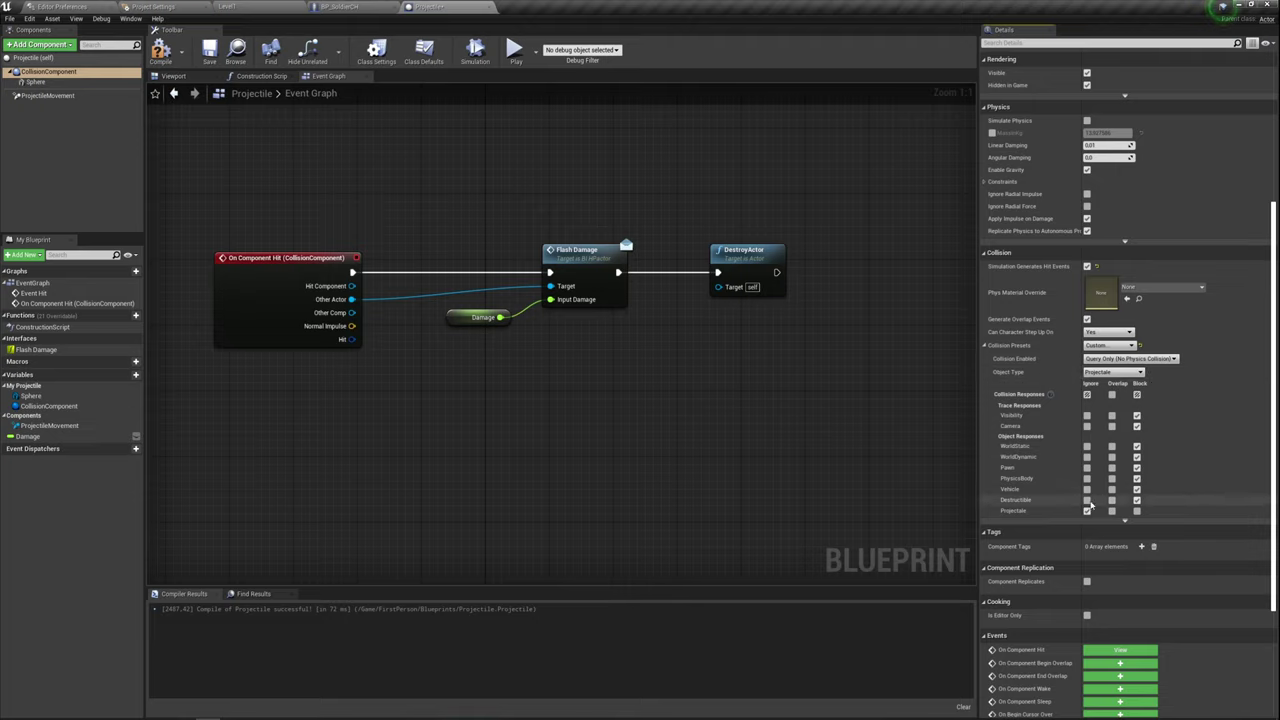
left_click(1086, 510)
left_click(1086, 510)
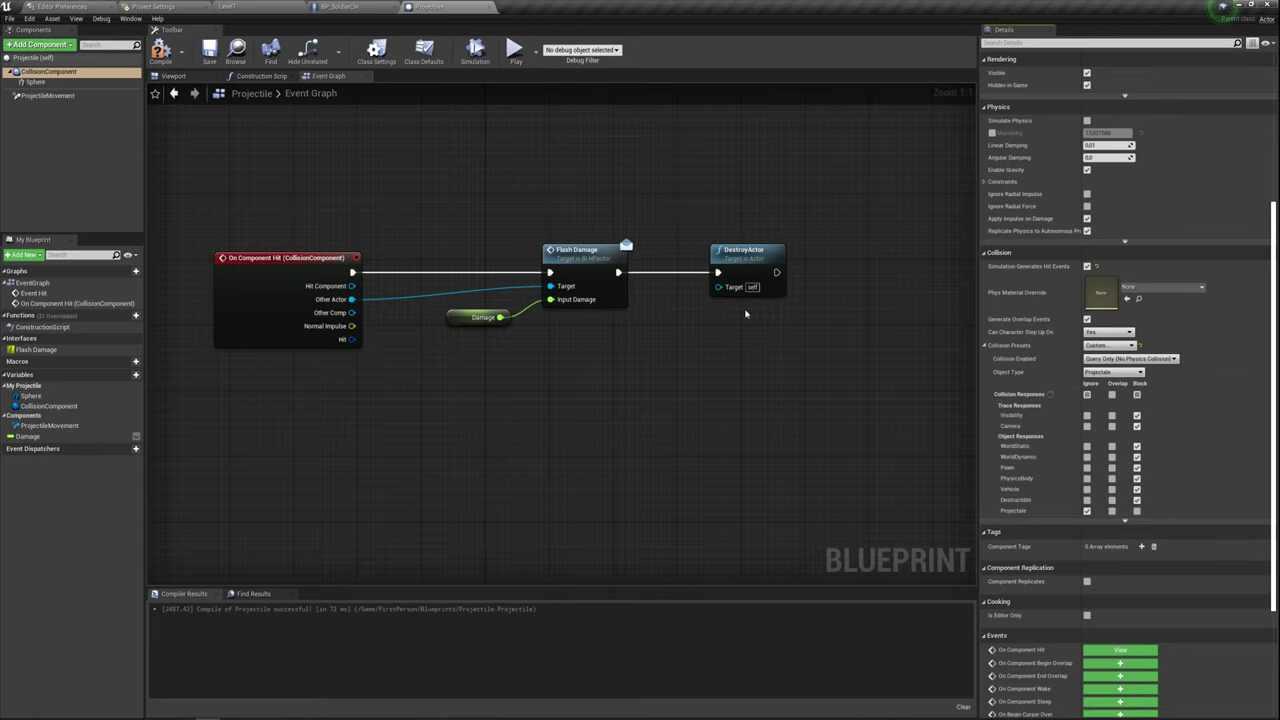
- Recompile the Projectile blueprint and select BP_SoldierCH's CapsuleComponent
left_click(160, 50)
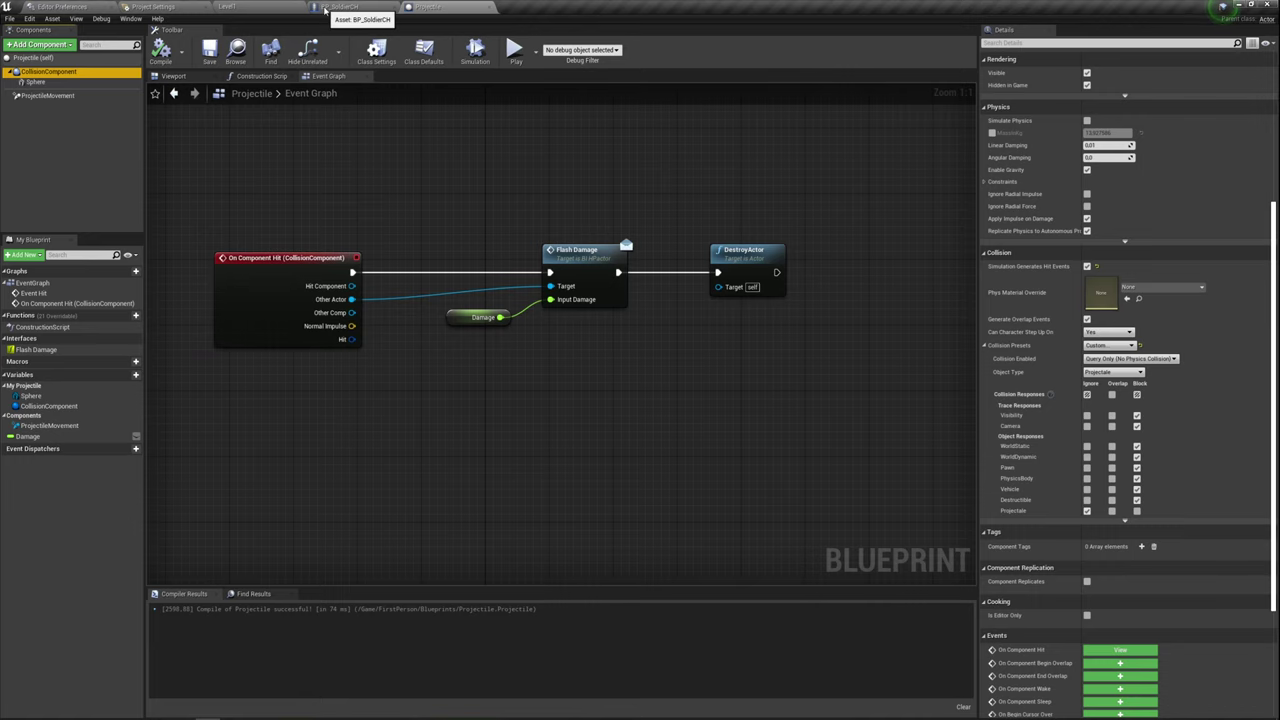
left_click(331, 7)
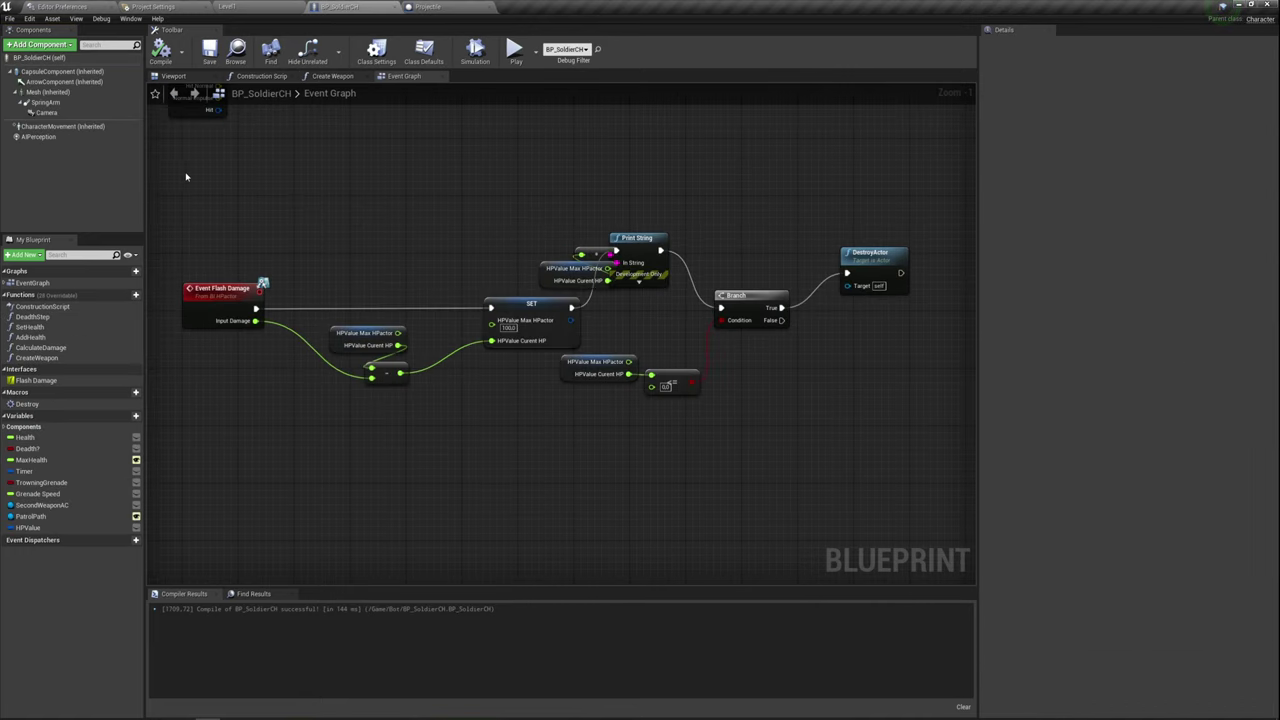
left_click(55, 74)
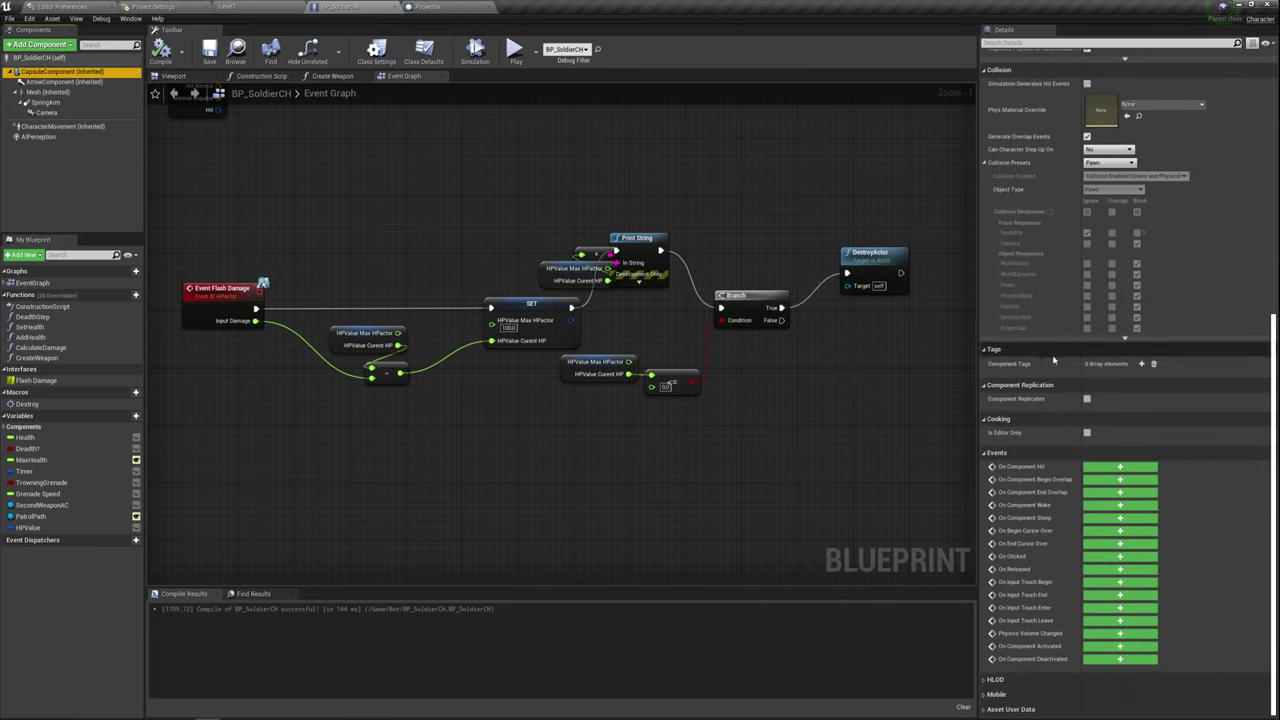
- Give the capsule a Custom collision preset ignoring Projectile, then select the Mesh component
scroll(1058, 378, "up", 3)
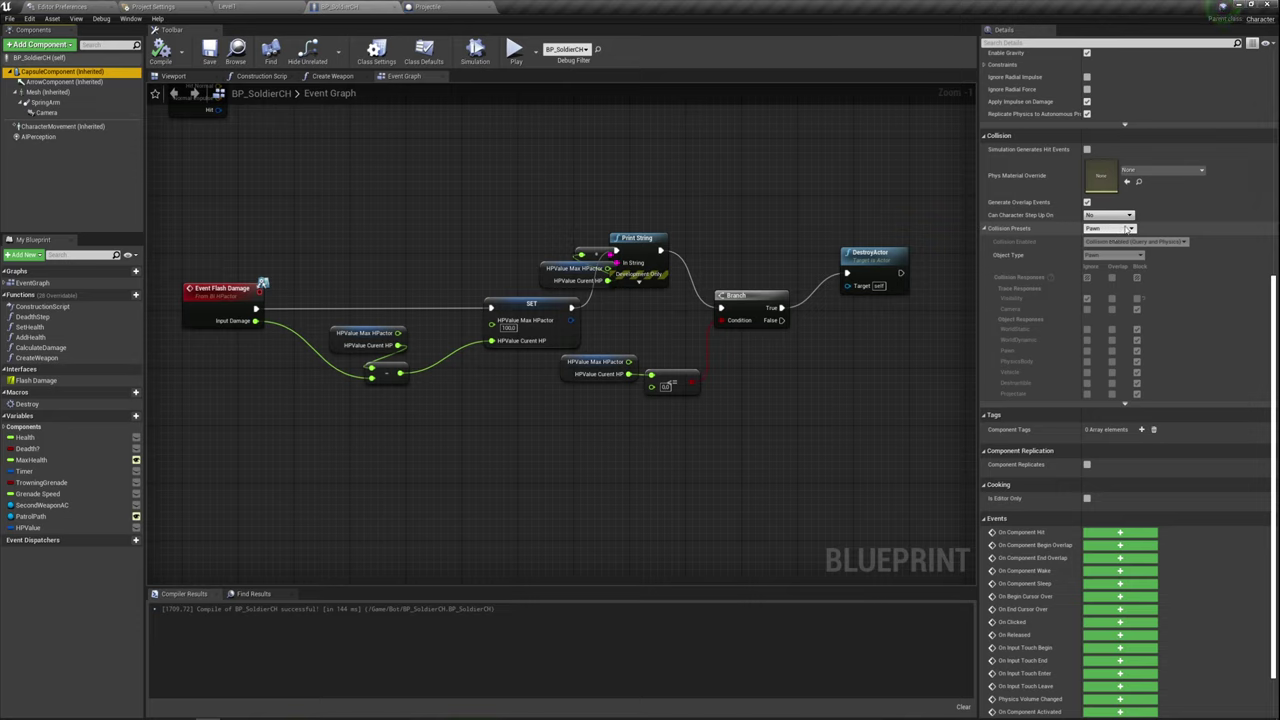
left_click(1127, 229)
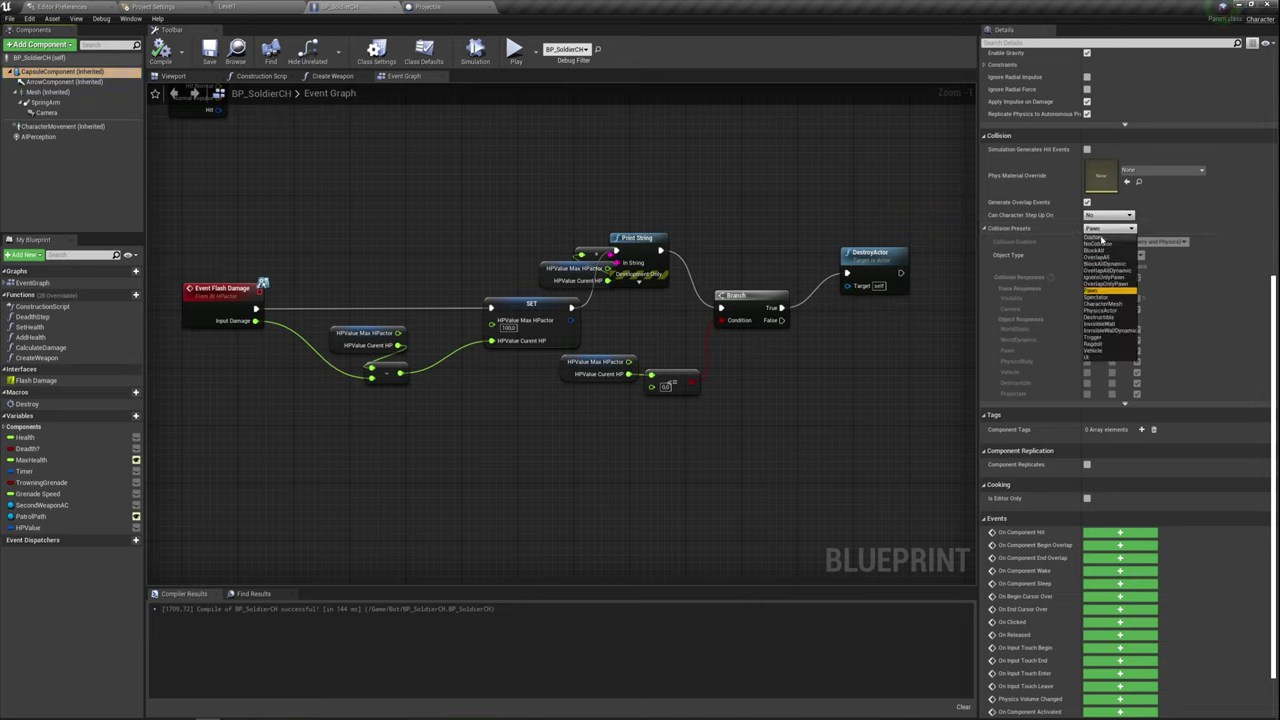
left_click(1101, 238)
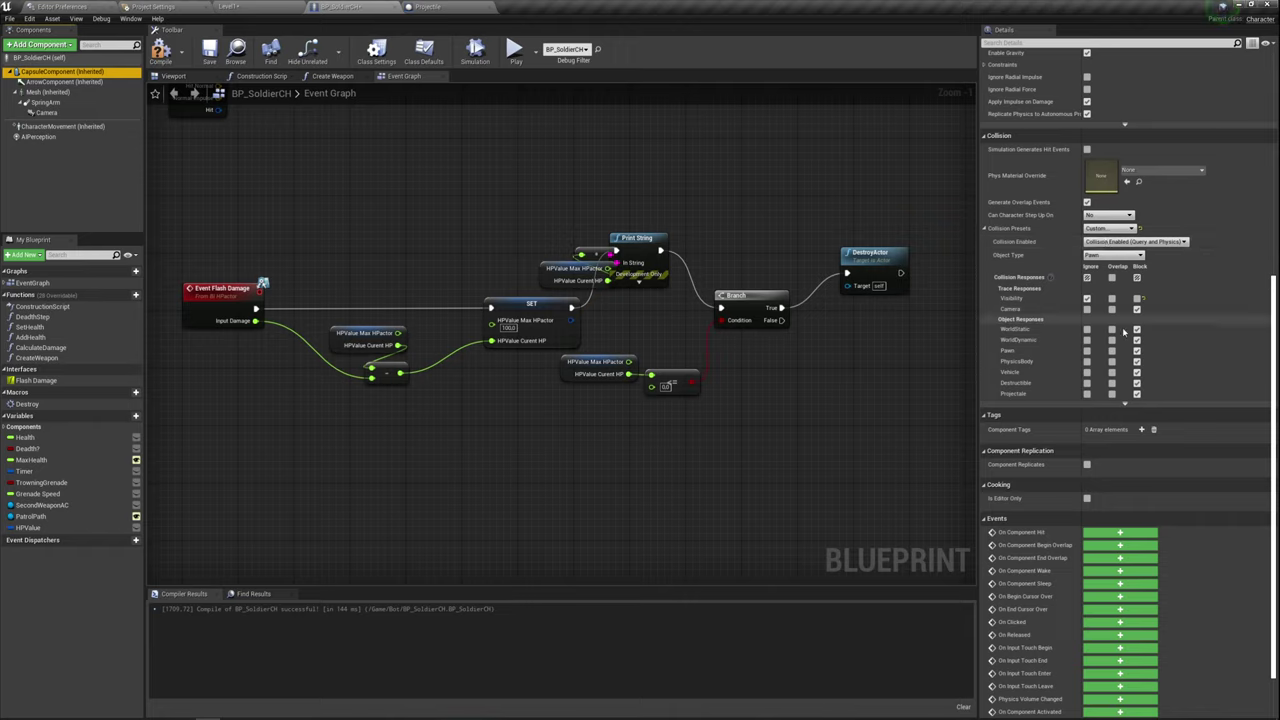
left_click(1087, 395)
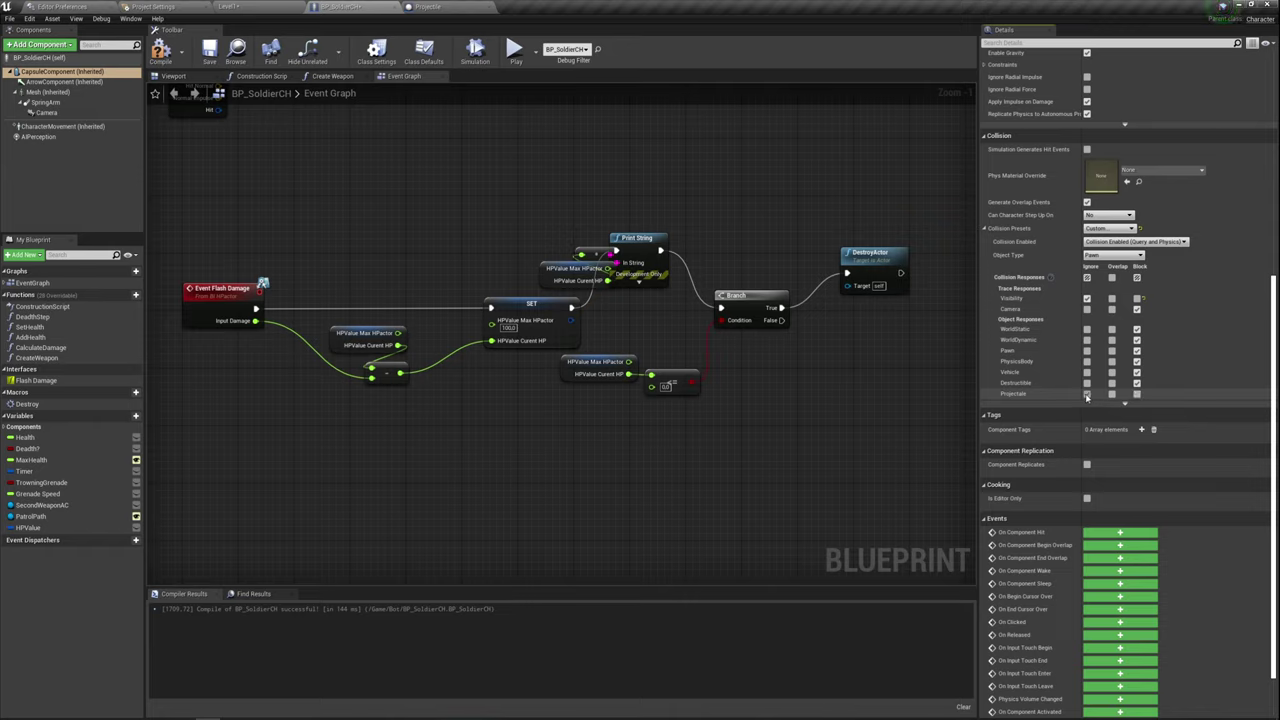
left_click(1087, 395)
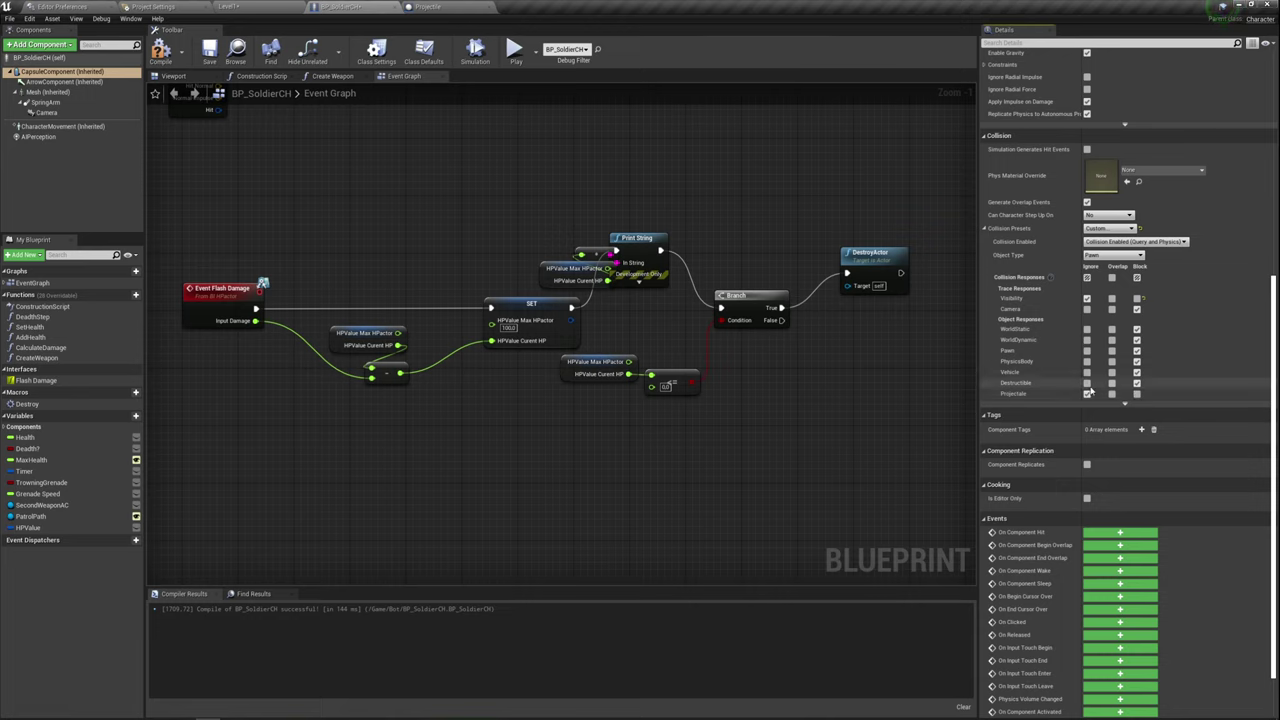
left_click(50, 94)
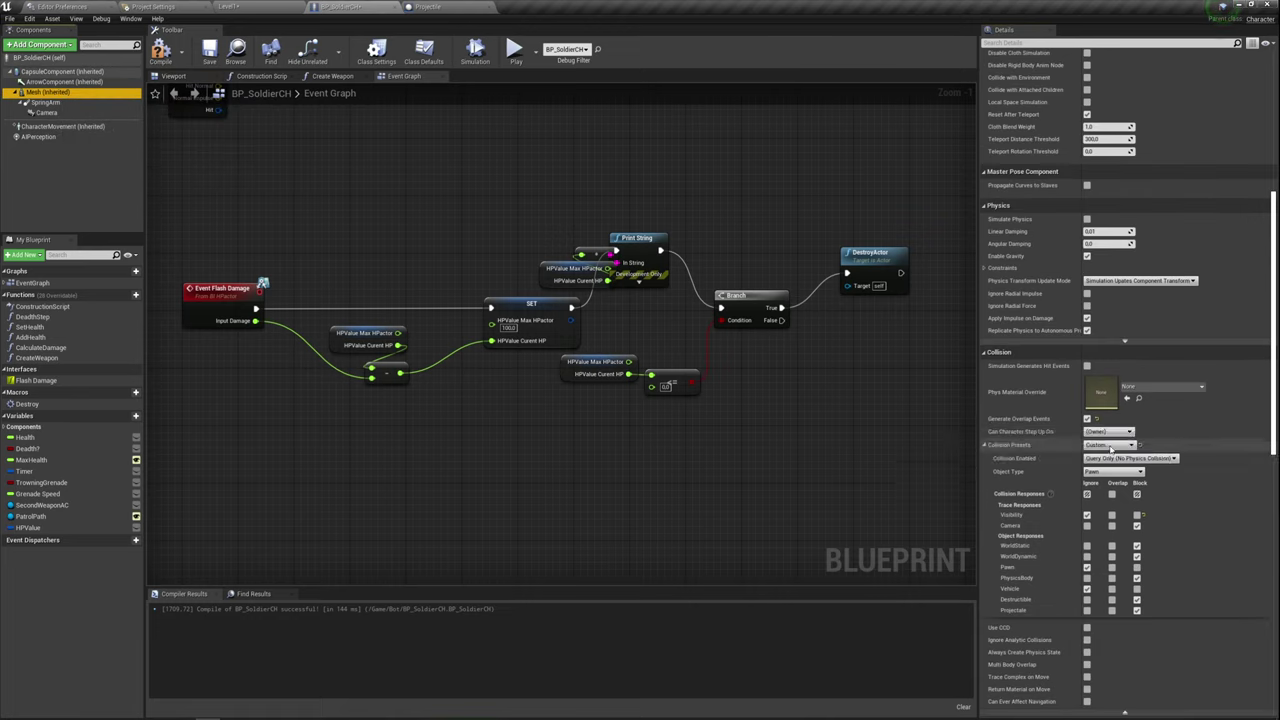
- Change the Mesh's Visibility collision response and recompile BP_SoldierCH
scroll(1147, 466, "down", 2)
scroll(1147, 466, "down", 1)
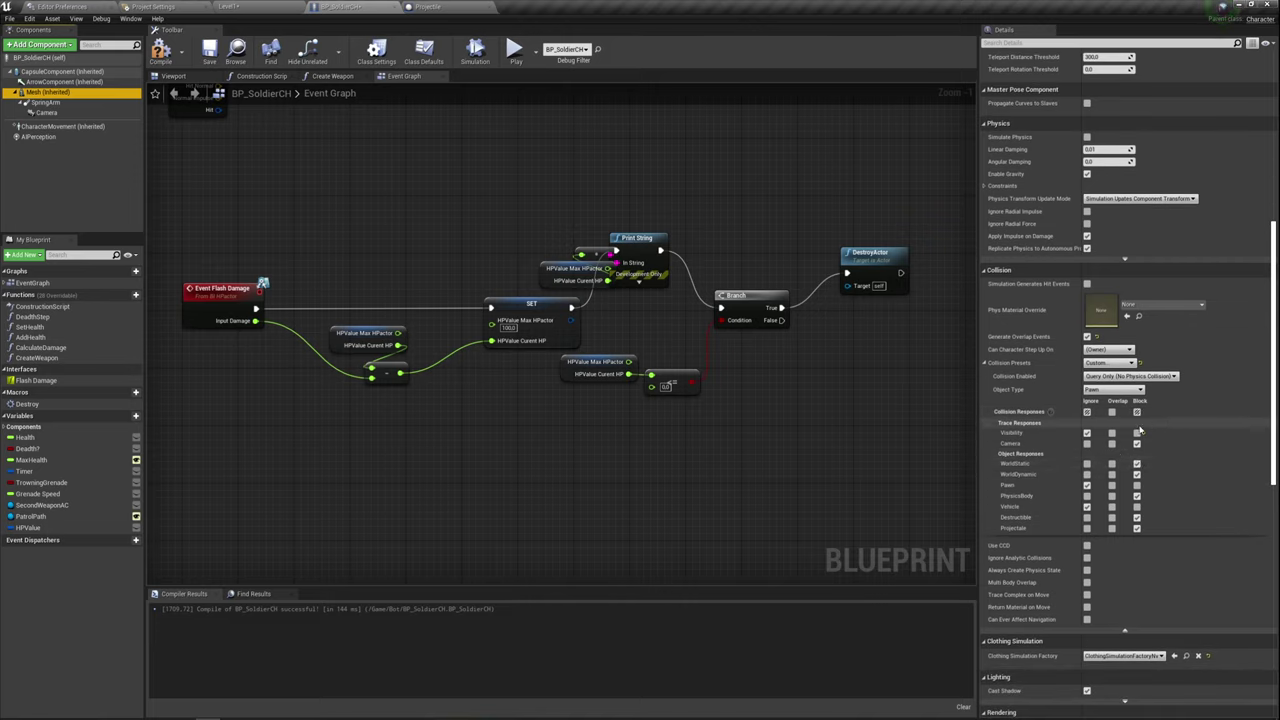
left_click(1137, 432)
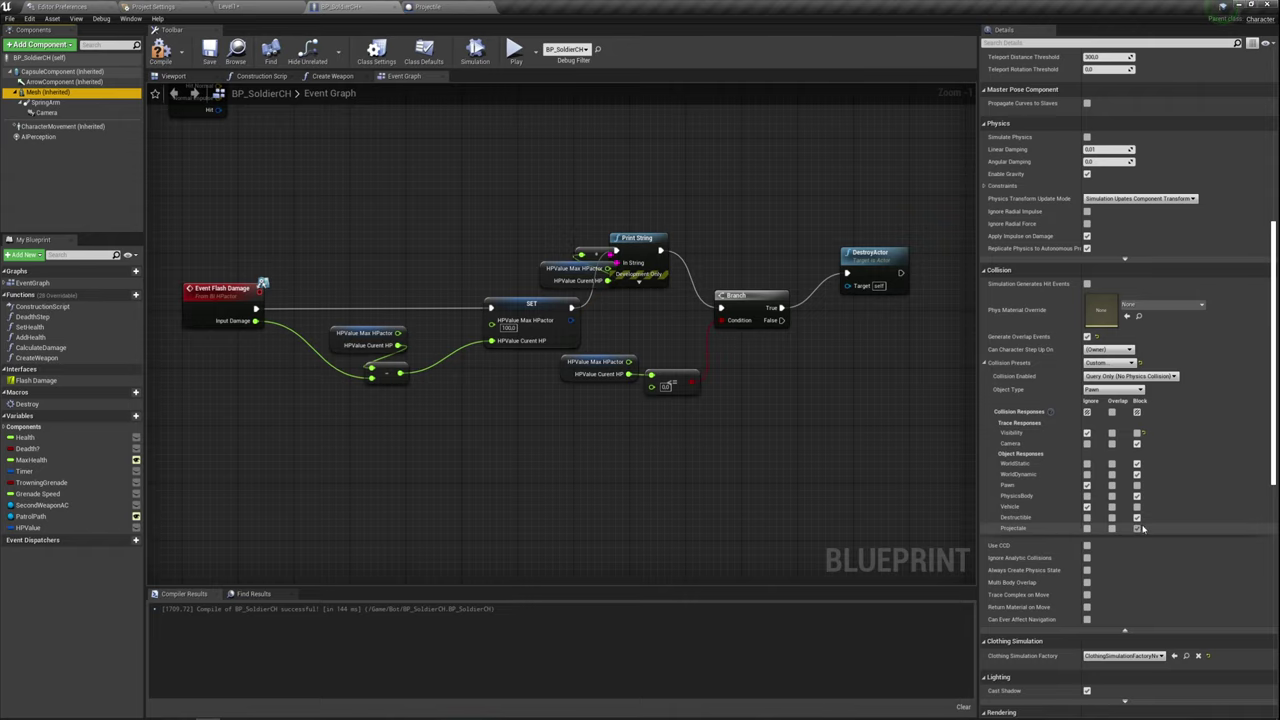
left_click(160, 52)
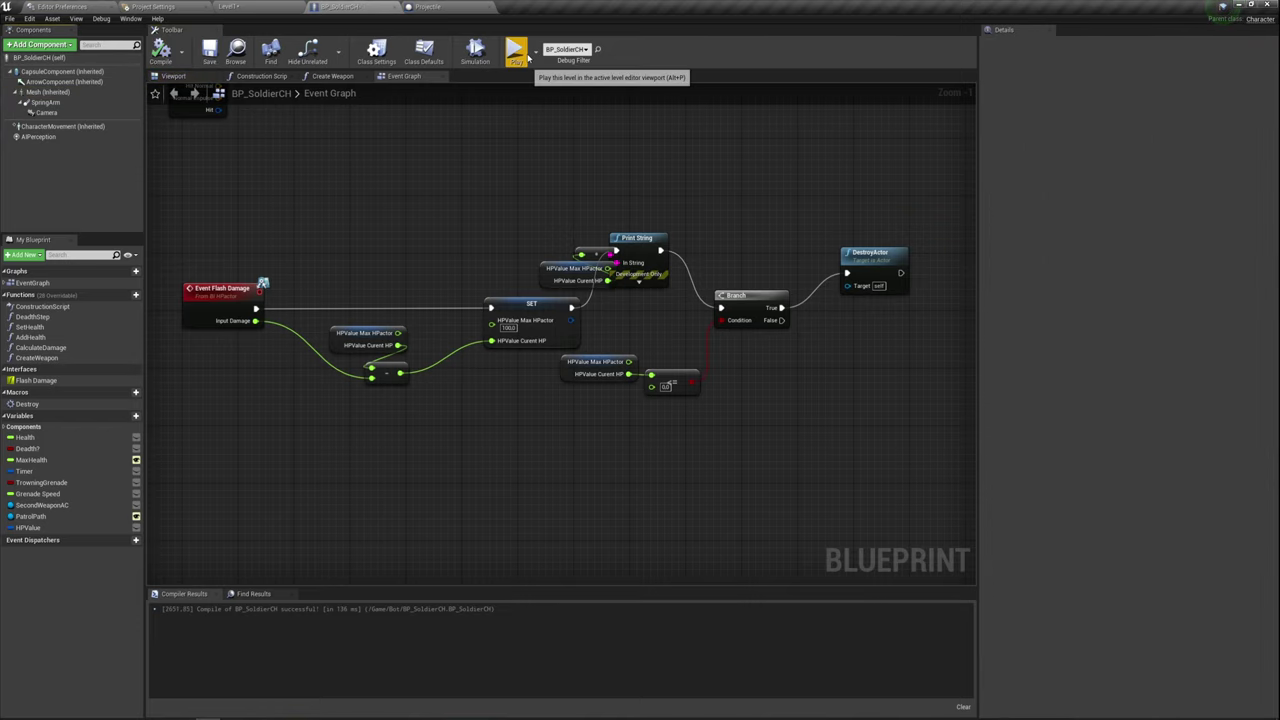
- Play the level, walk toward the fridges, shoot a soldier until it collapses as a ragdoll, then stop
left_click(517, 56)
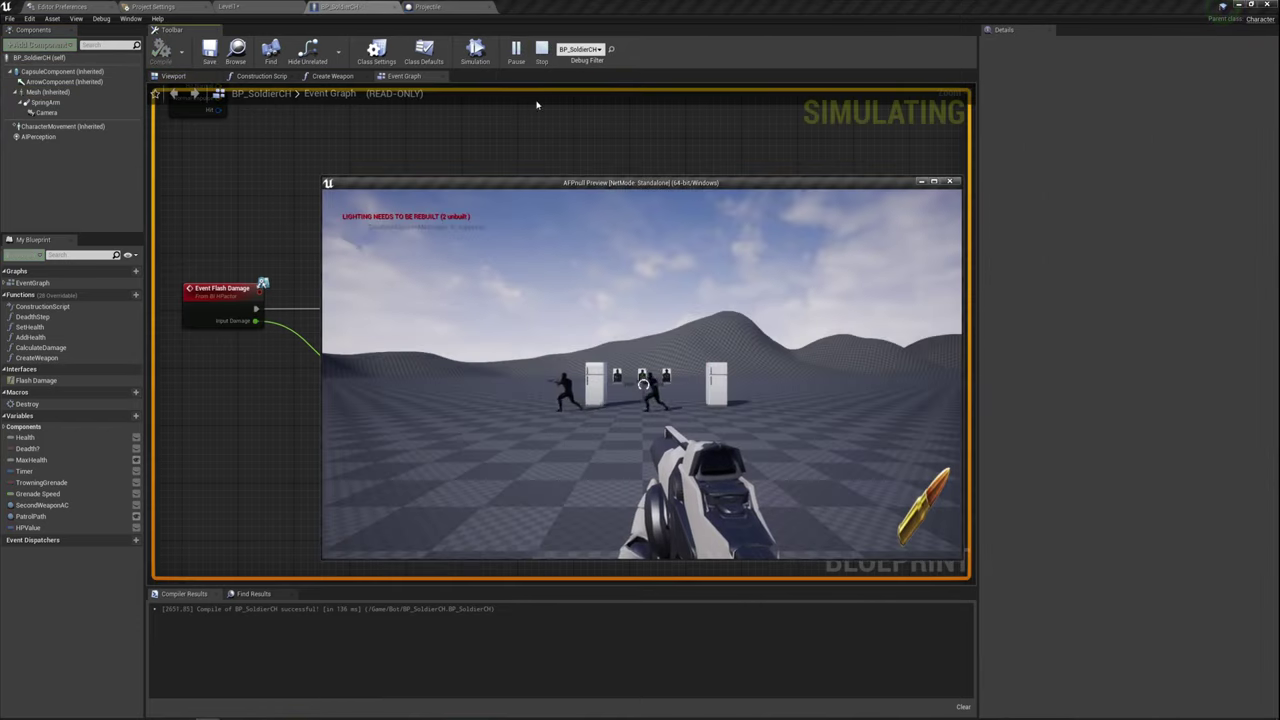
key("w")
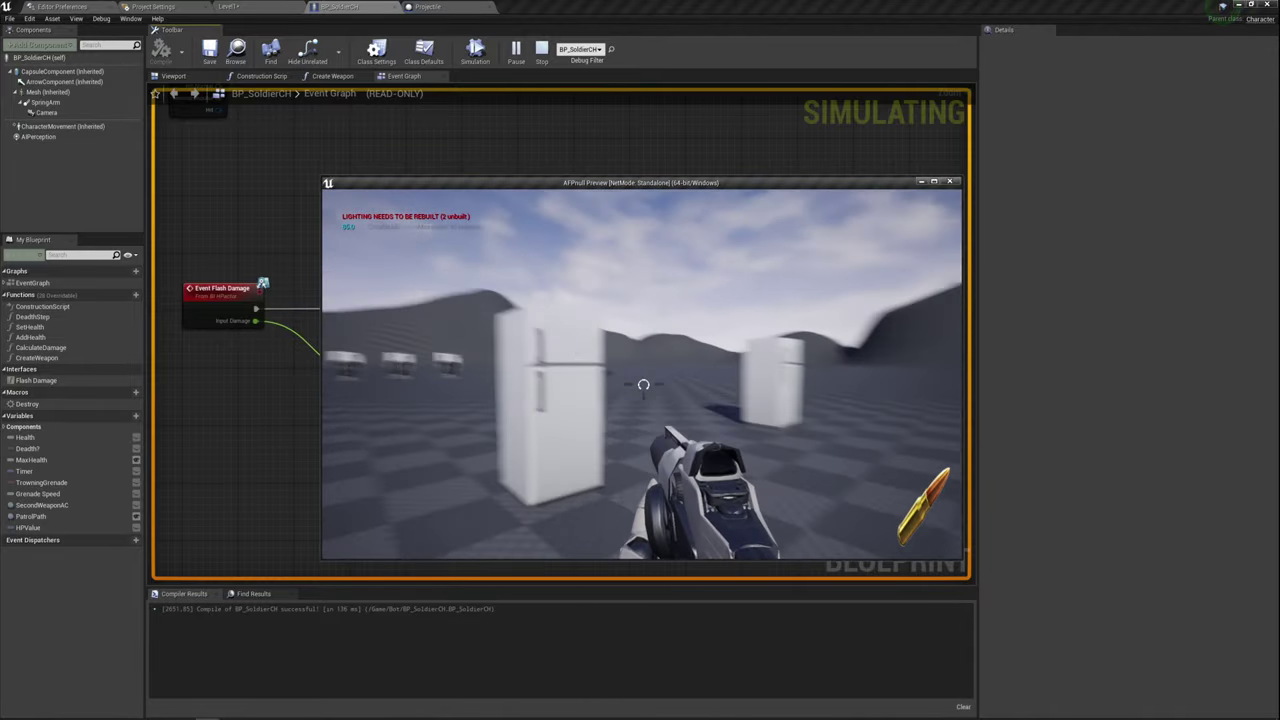
key("w")
key("d")
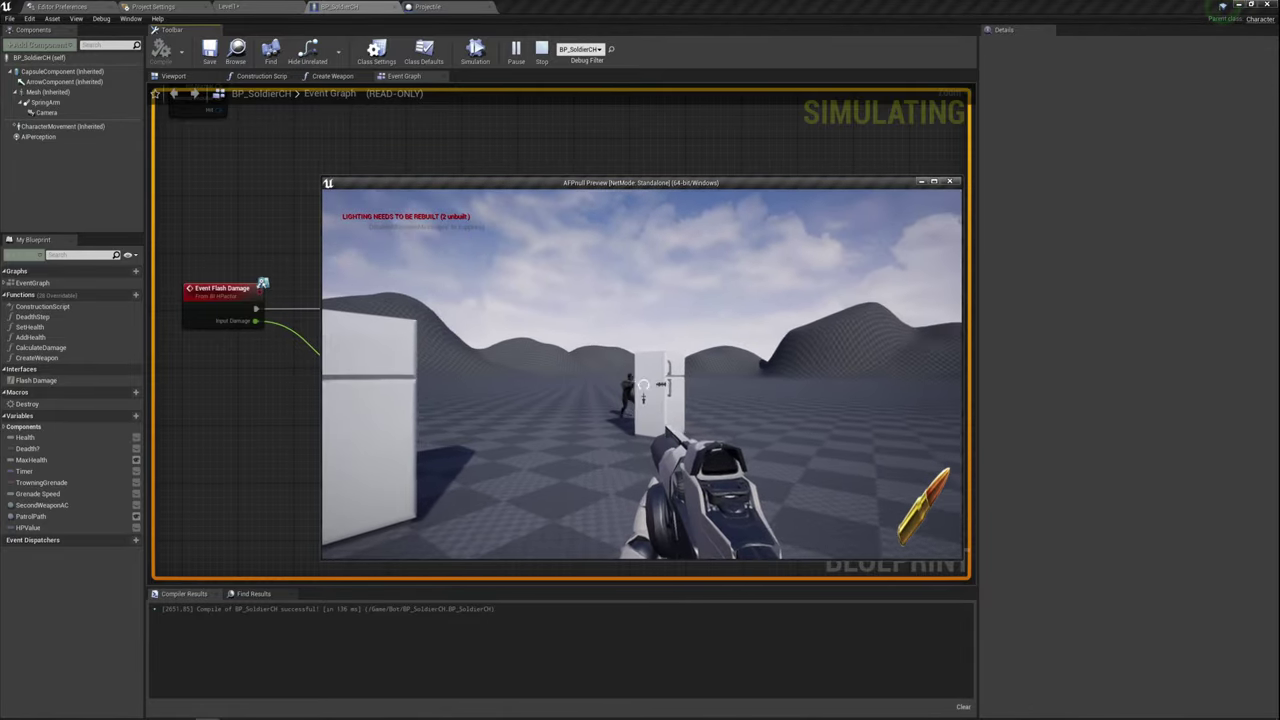
key("a")
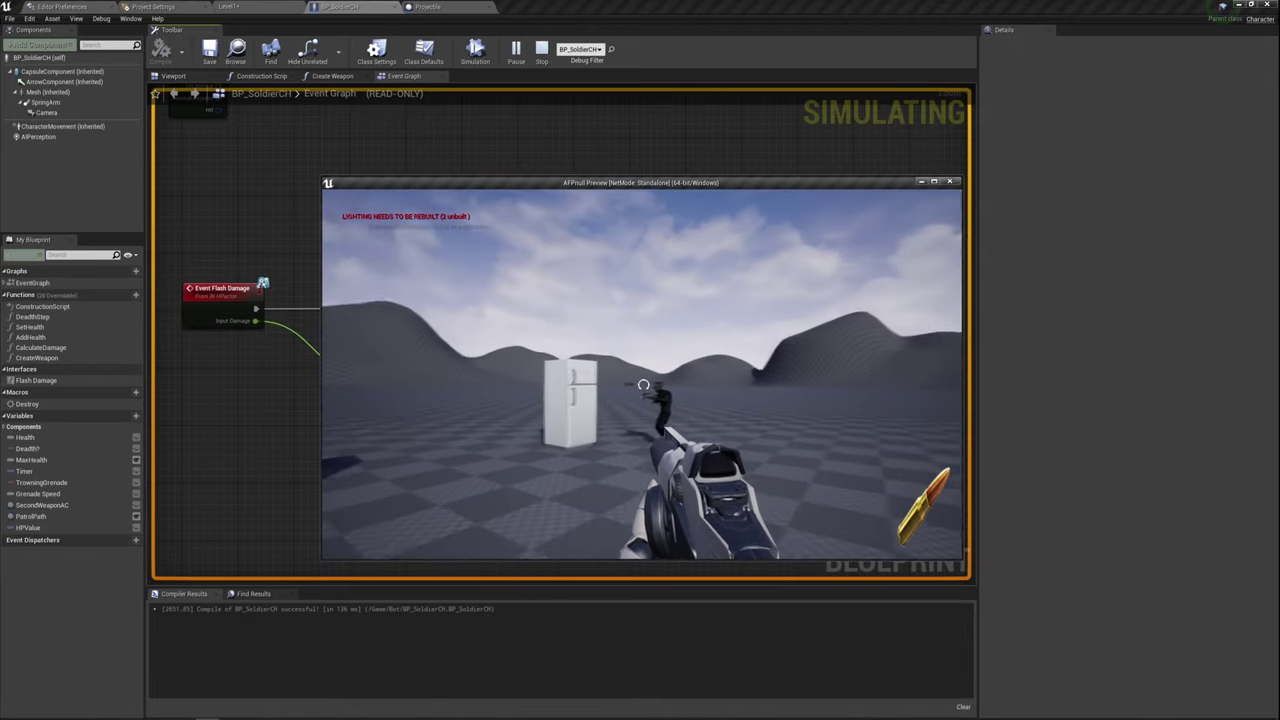
left_click(643, 384)
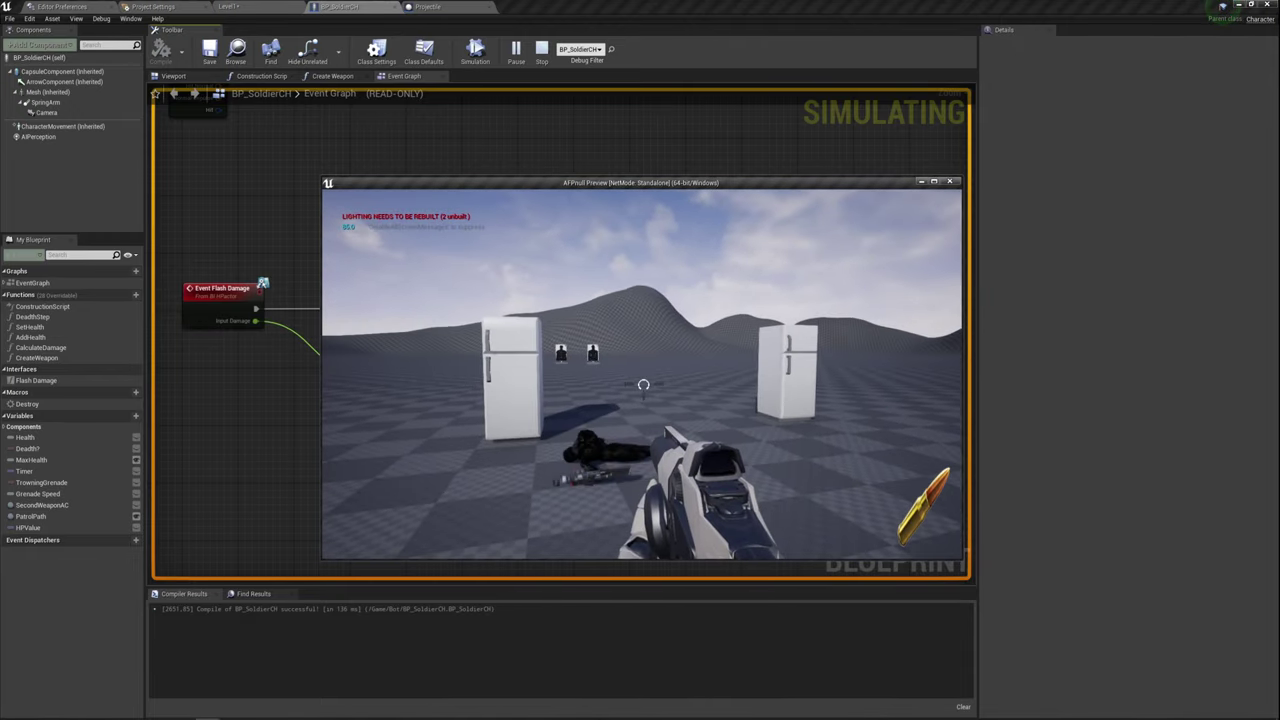
key("w")
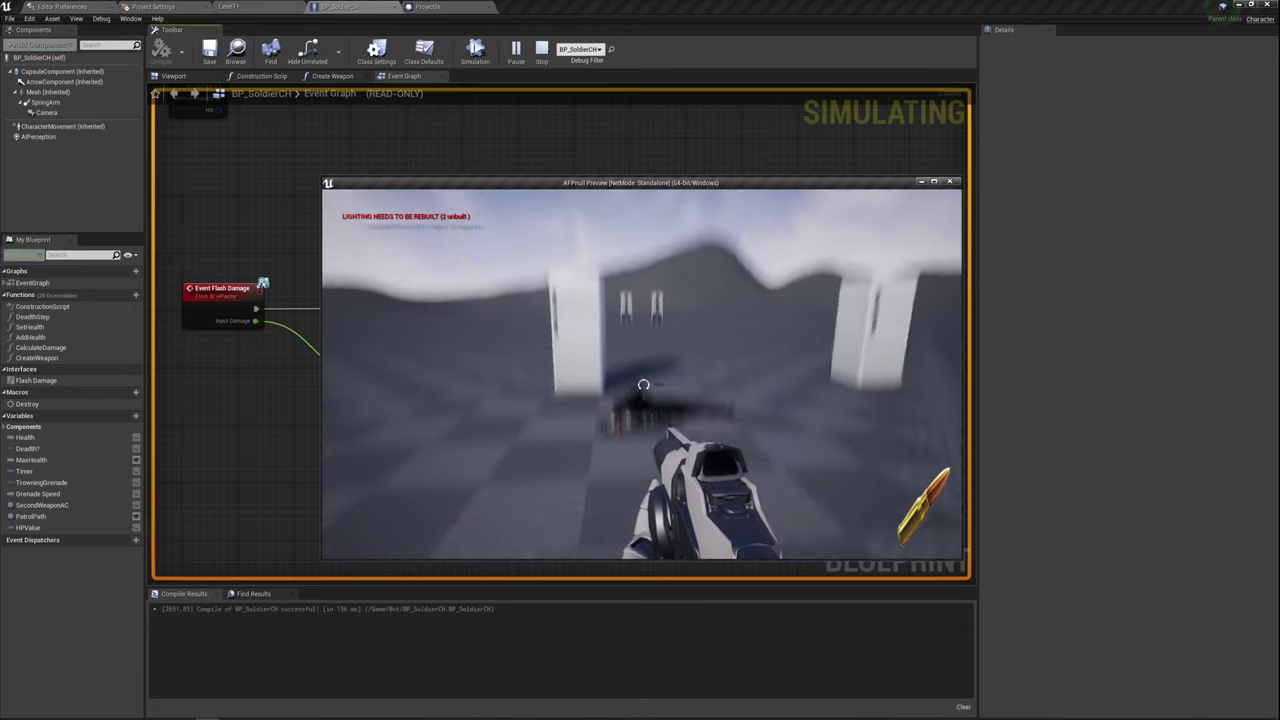
key("w")
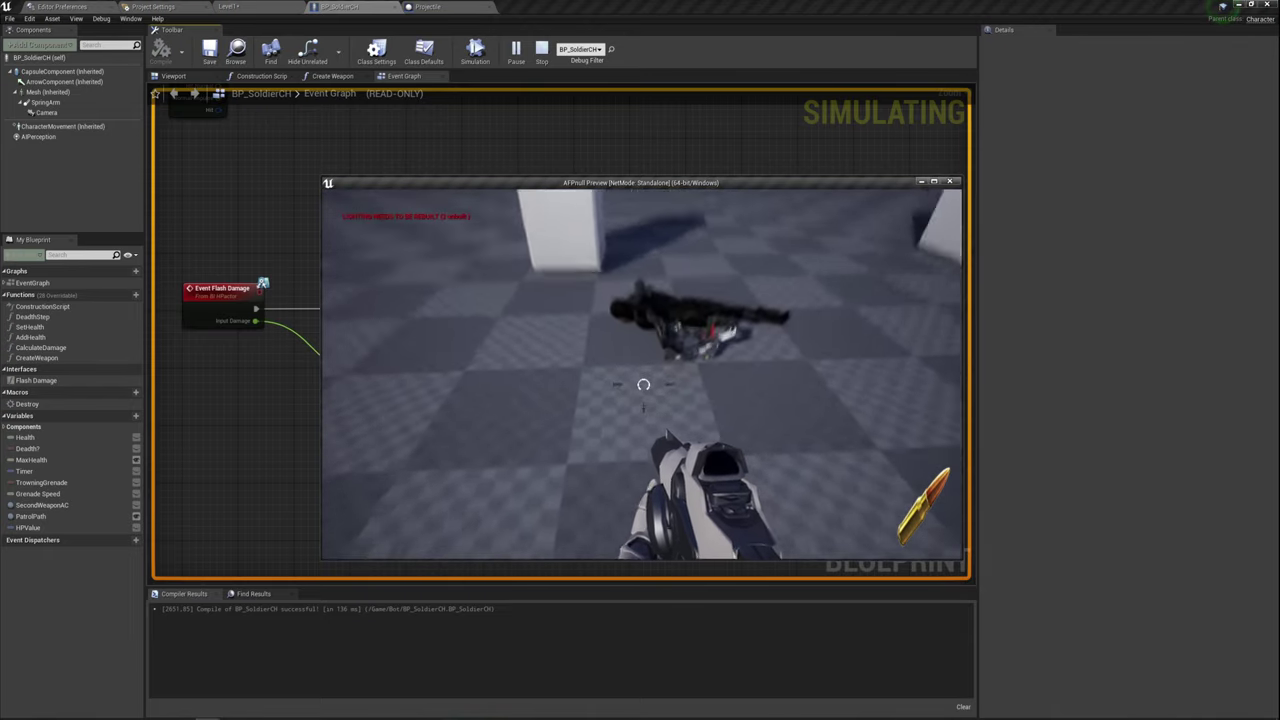
key("Escape")
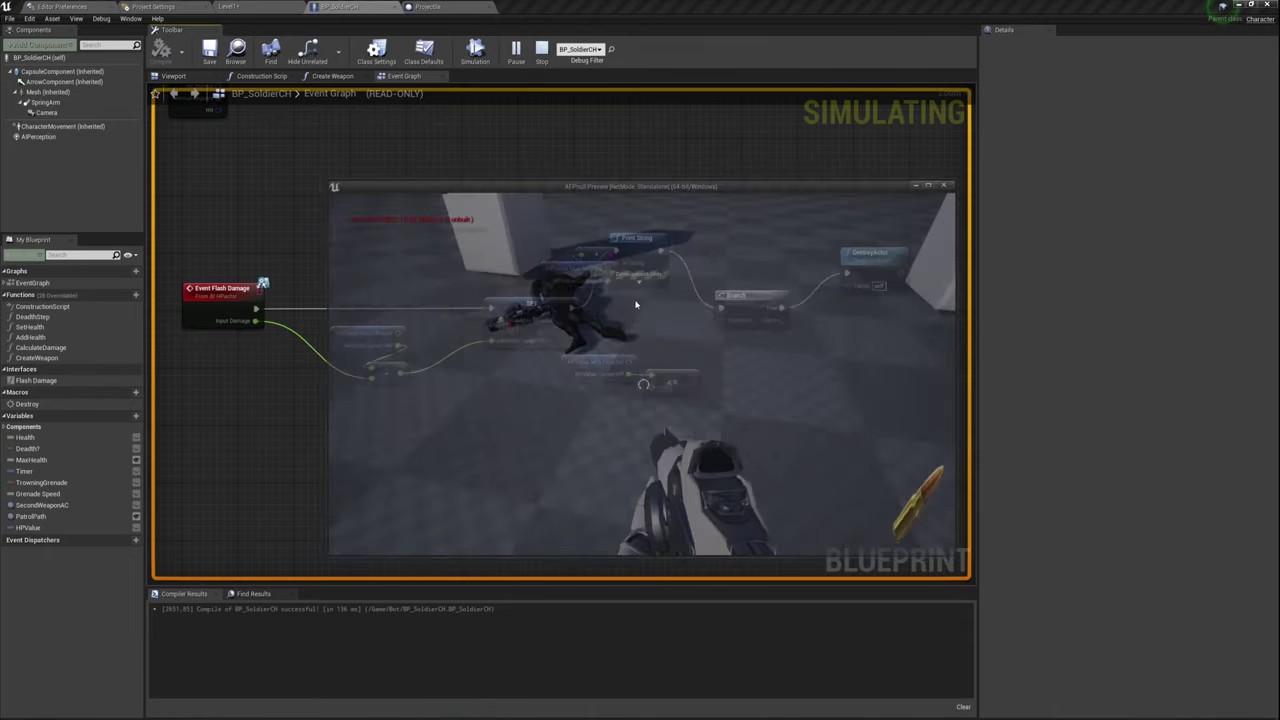
- Review the Event Hit ragdoll nodes and Event Flash Damage nodes, then switch to the Projectile blueprint
right_click_drag(521, 200, 394, 206)
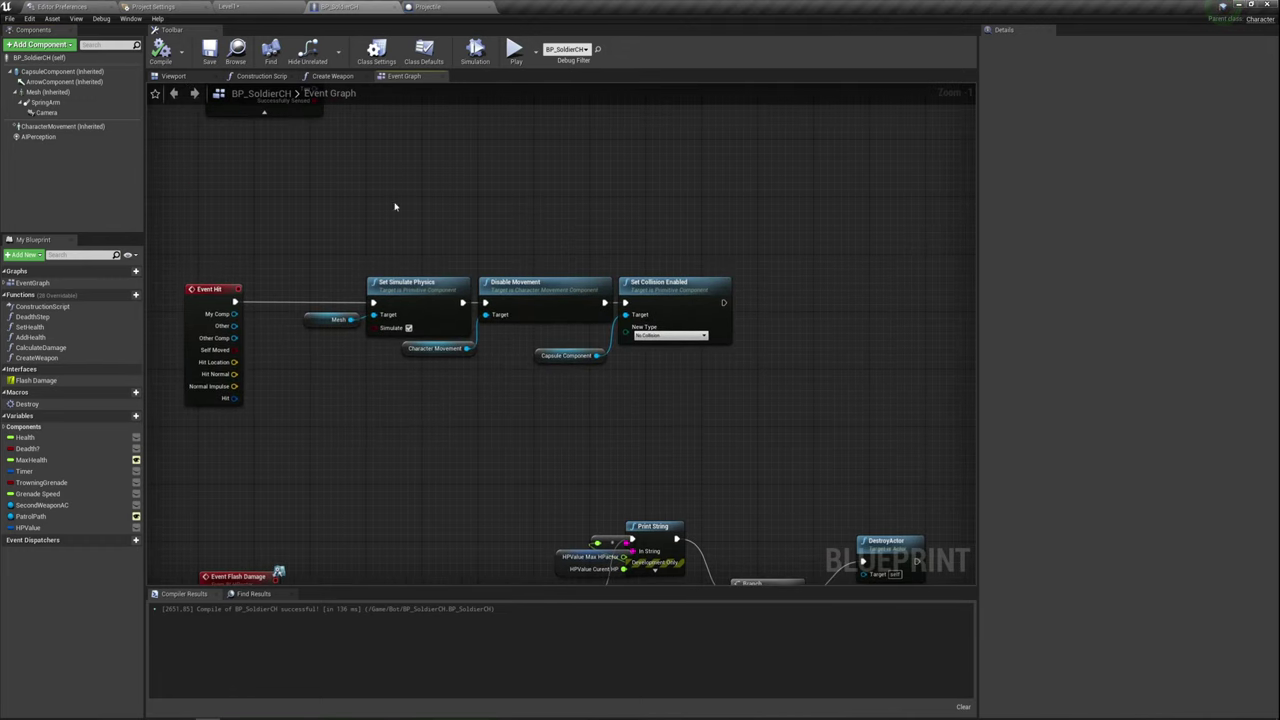
left_click_drag(462, 300, 743, 360)
mouse_move(651, 403)
right_mouse_down()
mouse_move(593, 239)
mouse_move(597, 143)
mouse_move(572, 195)
right_mouse_up()
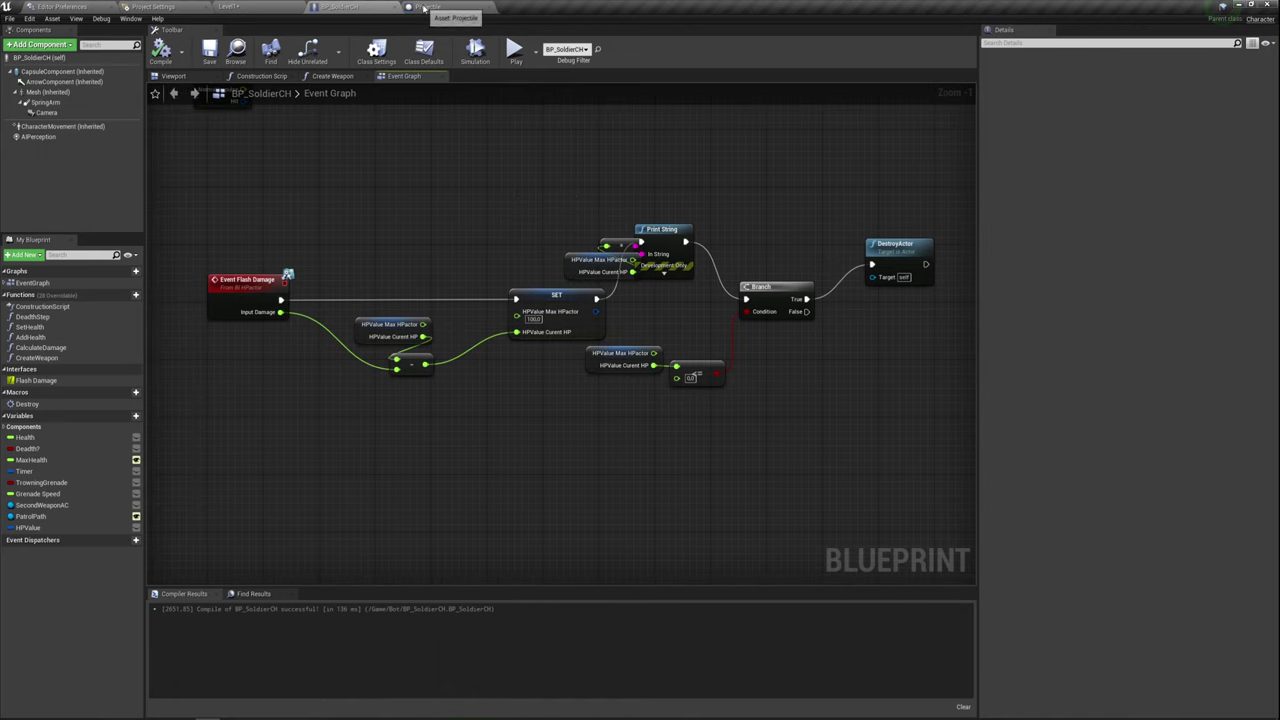
left_click(423, 7)
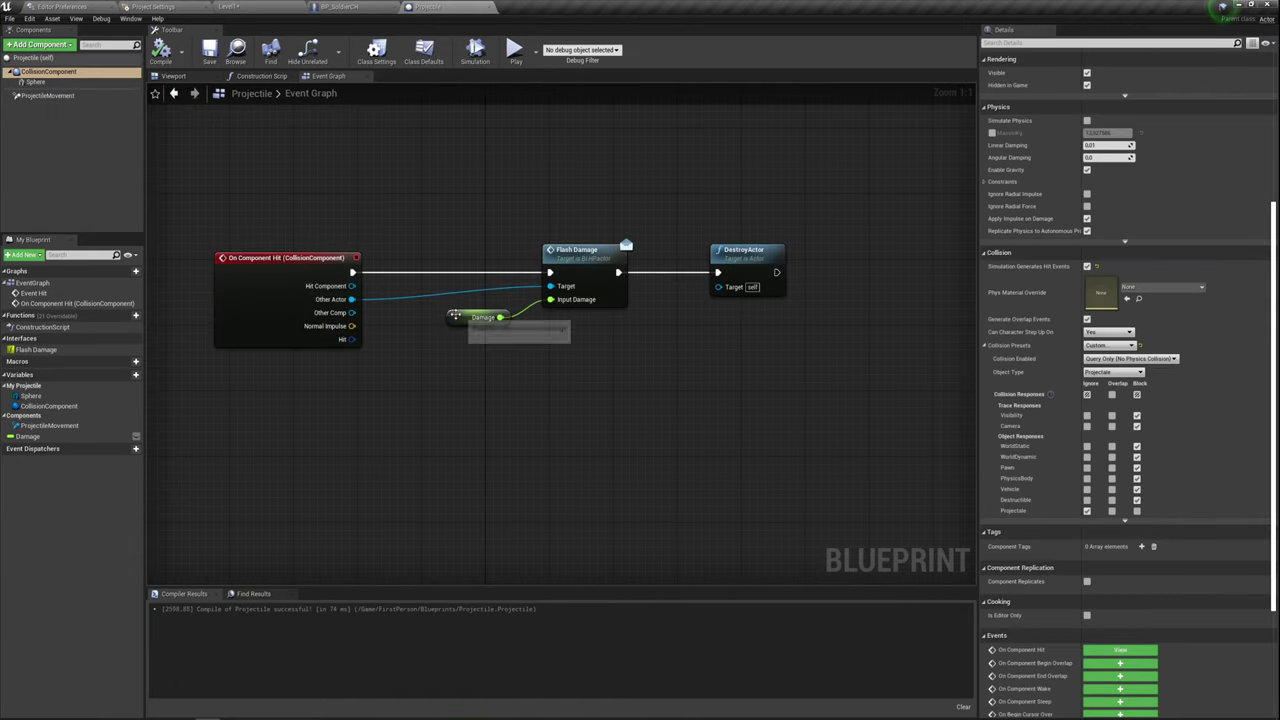
- Check that the projectile's Damage variable defaults to 15.0, then return to BP_SoldierCH
left_click(478, 317)
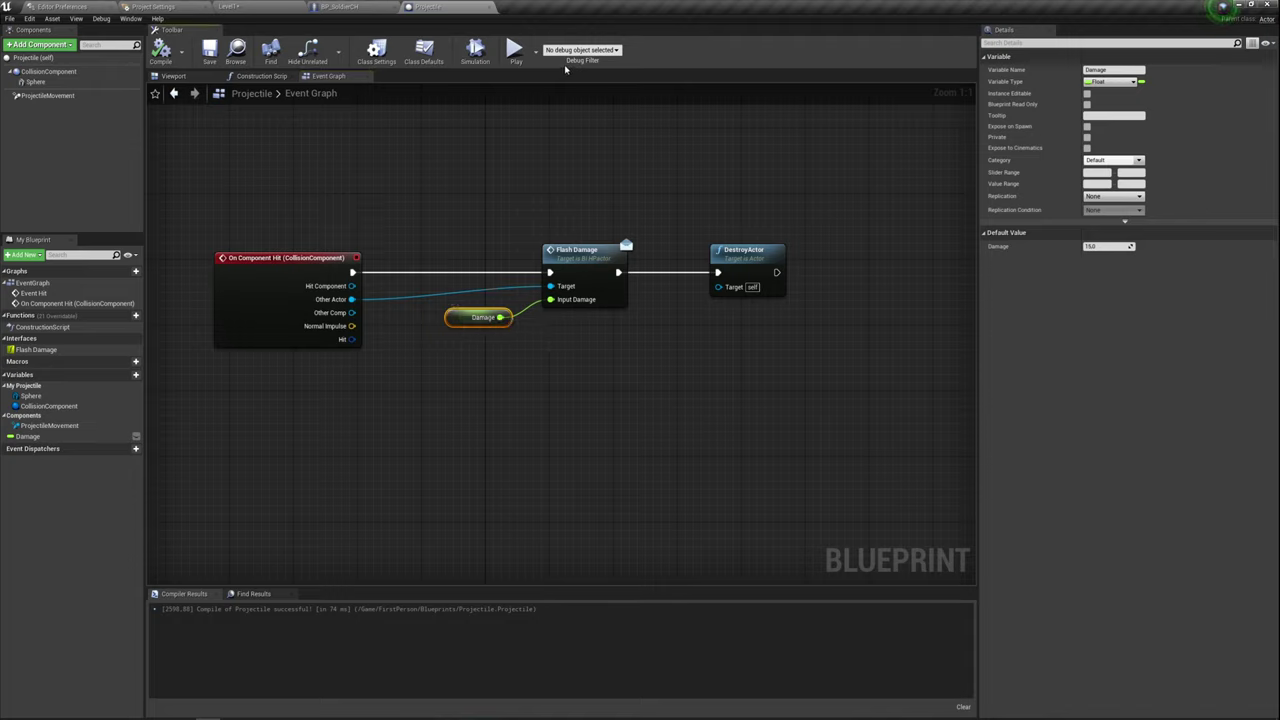
left_click(340, 7)
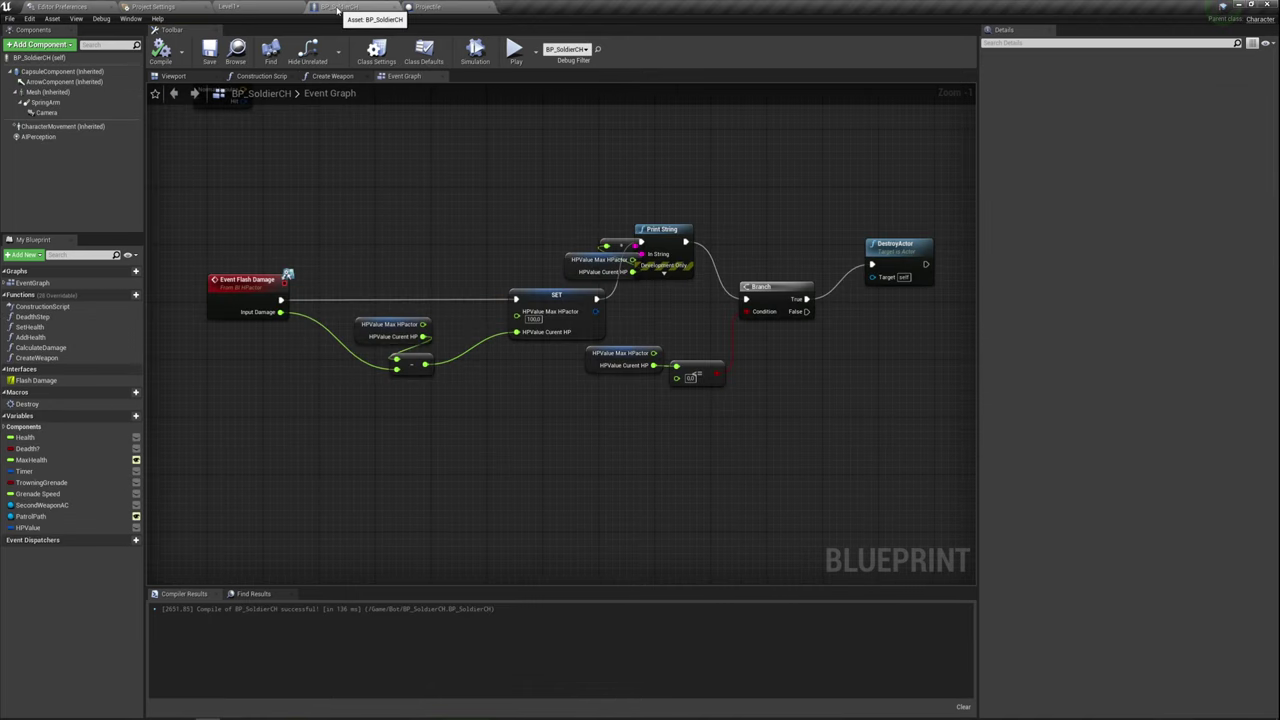
scroll(566, 324, "up", 1)
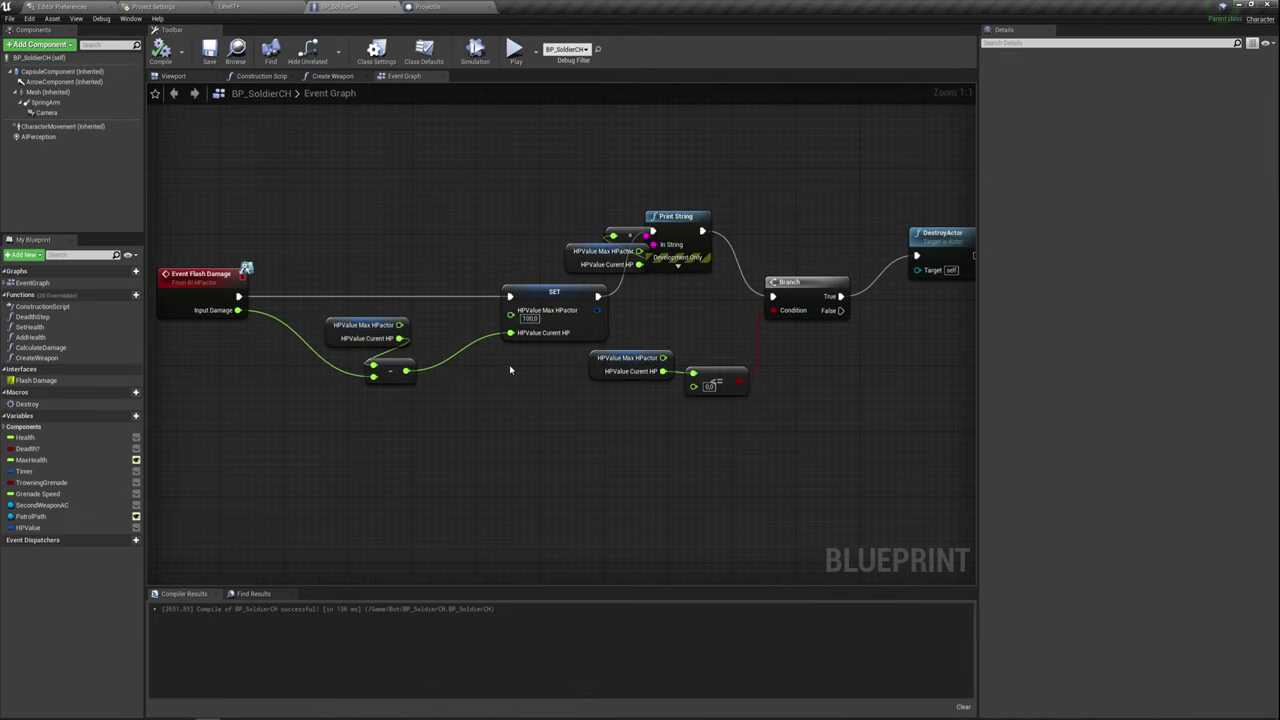
- Move the HPValue getter left and Print String slightly right, then save BP_SoldierCH
right_click_drag(500, 402, 494, 416)
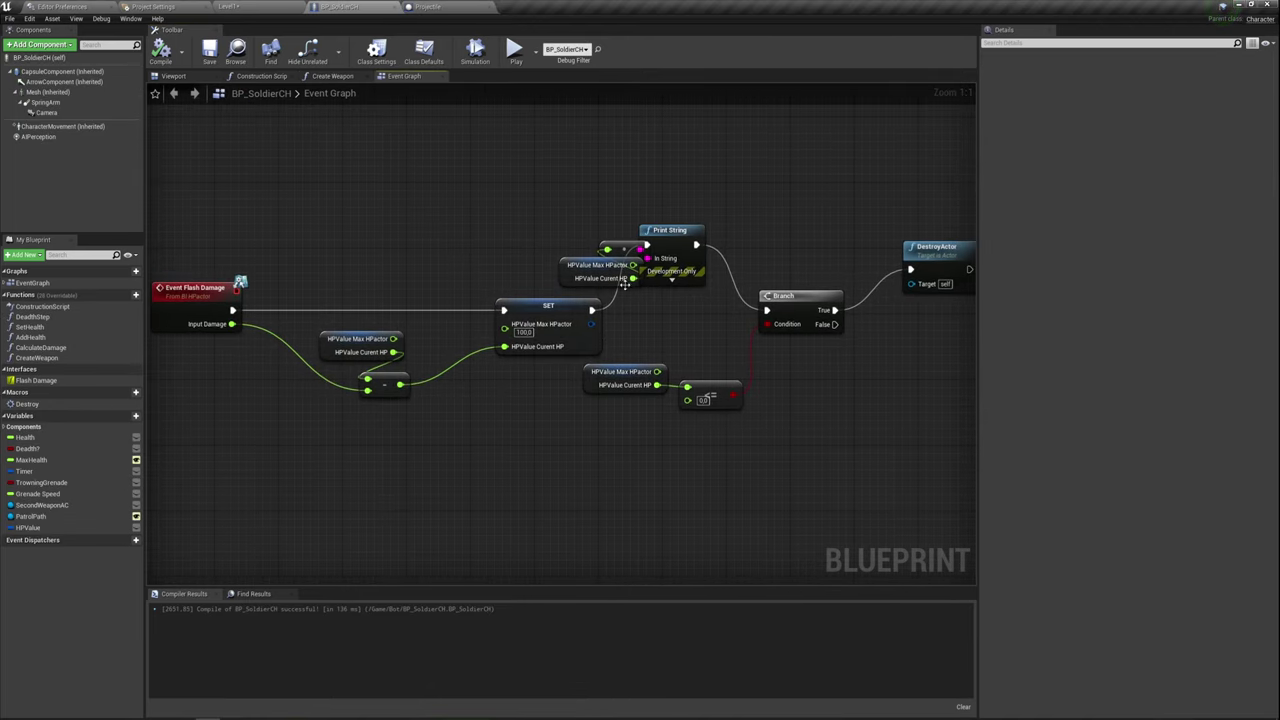
mouse_move(581, 265)
left_mouse_down()
mouse_move(438, 250)
mouse_move(485, 266)
left_mouse_up()
left_click_drag(652, 232, 674, 232)
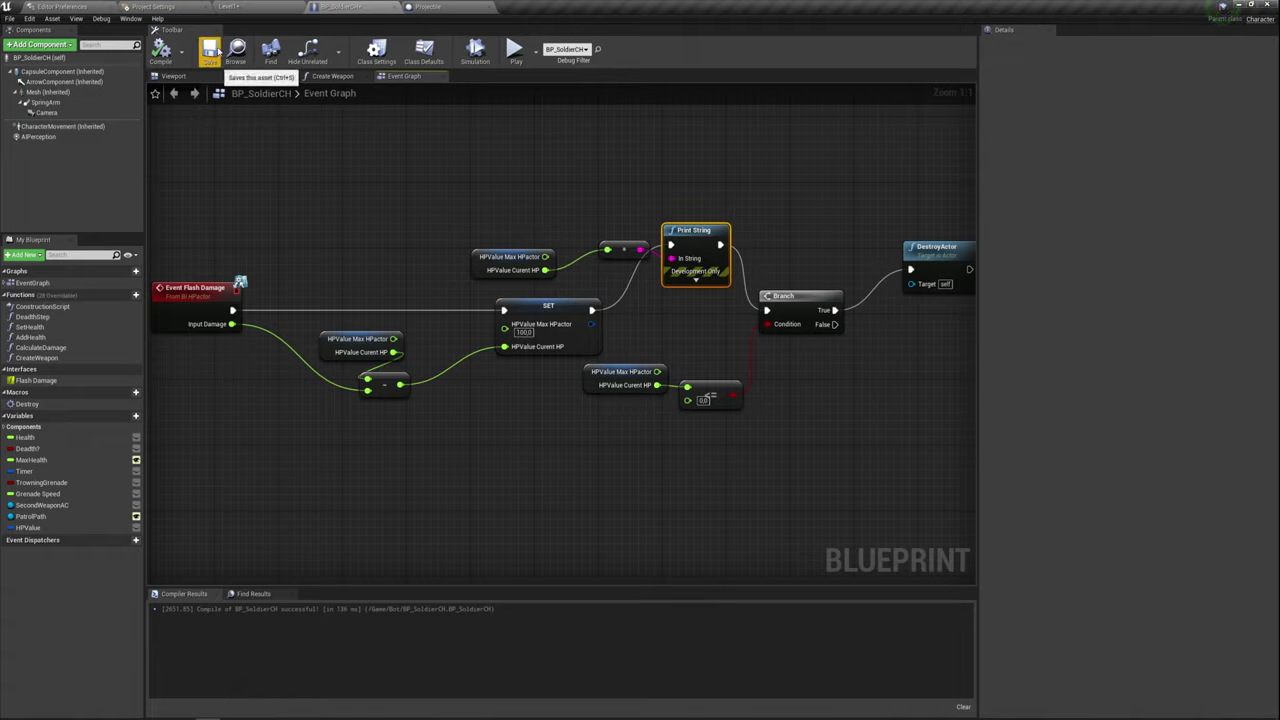
left_click(211, 52)
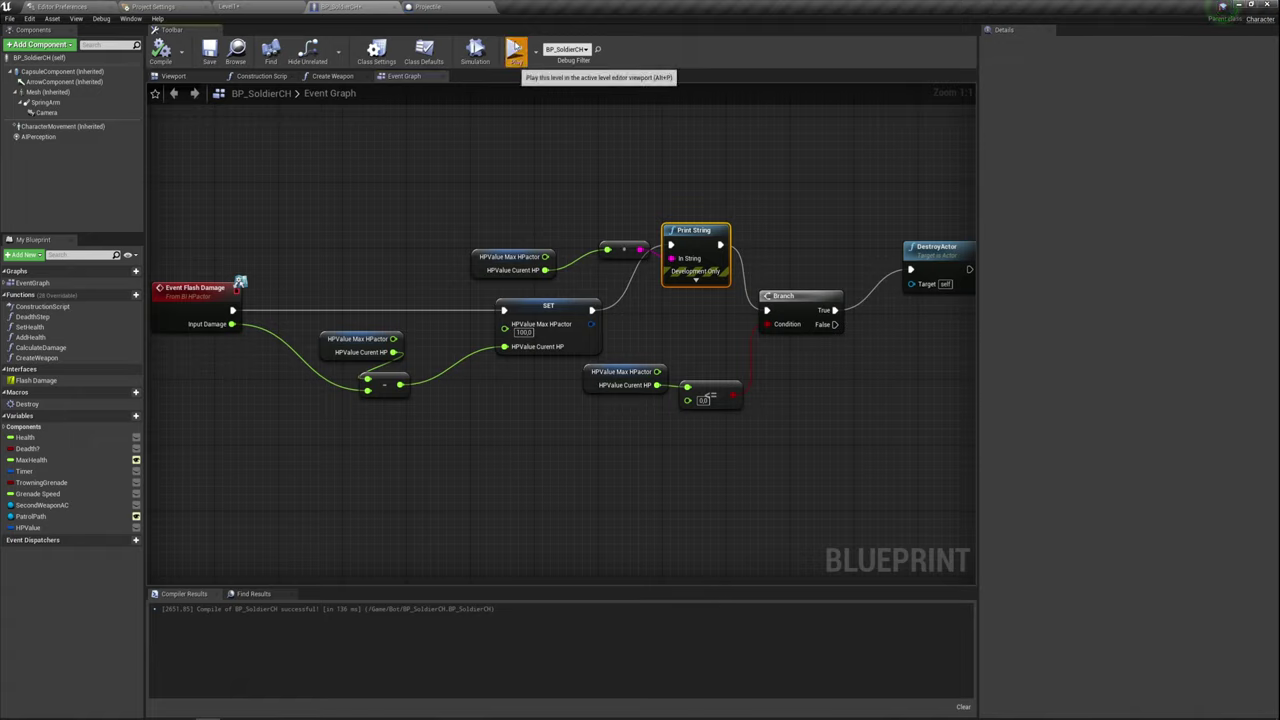
- Stop a brief play session, bring the Event Hit chain into view, and compile BP_SoldierCH
left_click(513, 50)
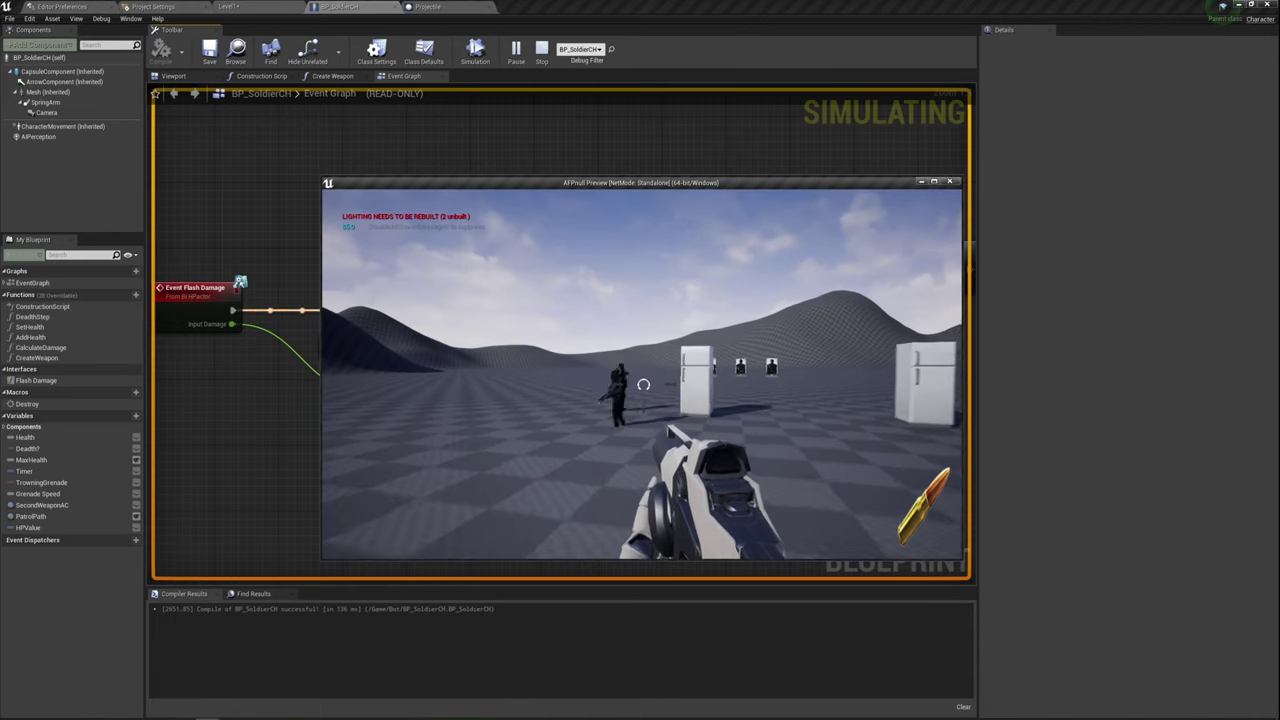
key("w")
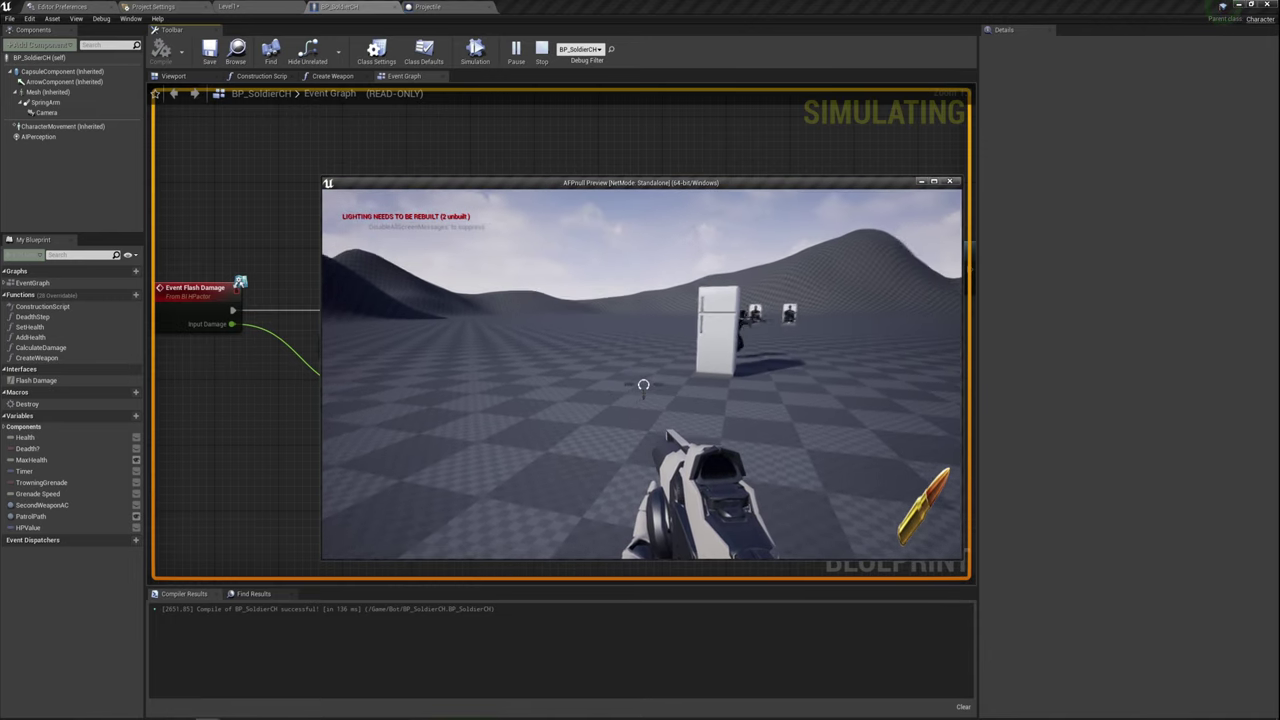
key("Escape")
scroll(500, 207, "down", 3)
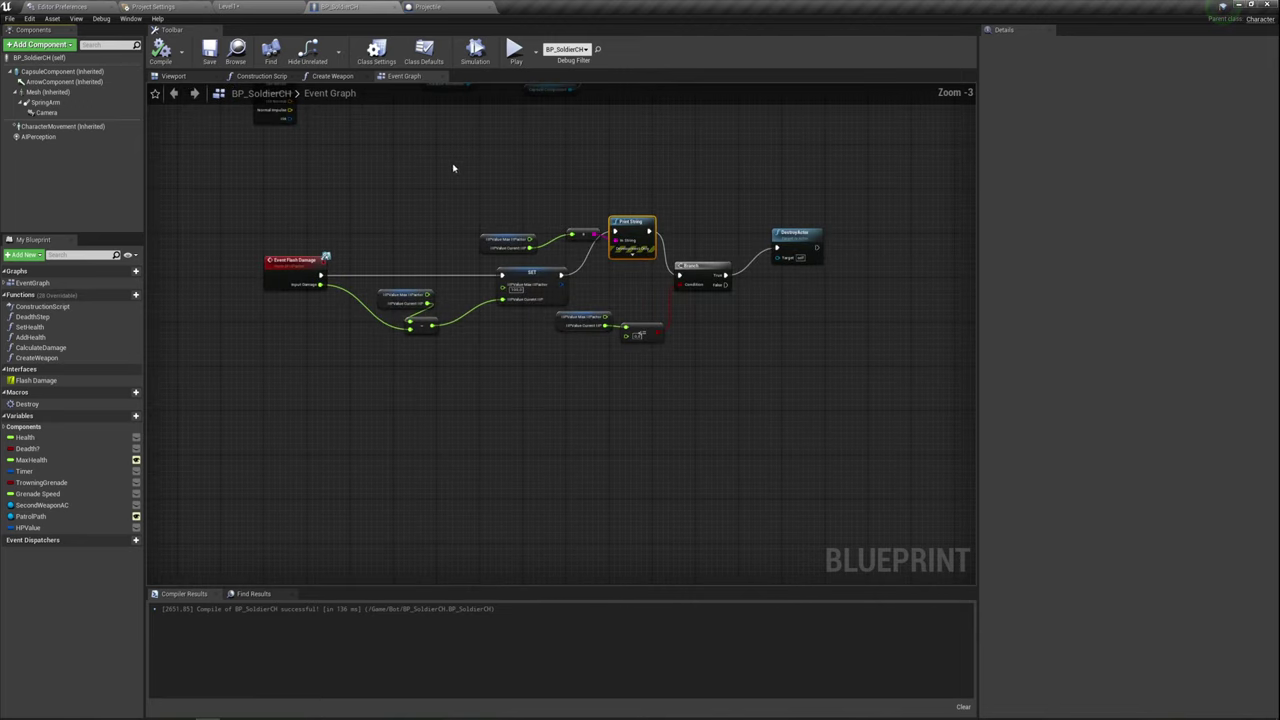
right_click_drag(451, 166, 473, 322)
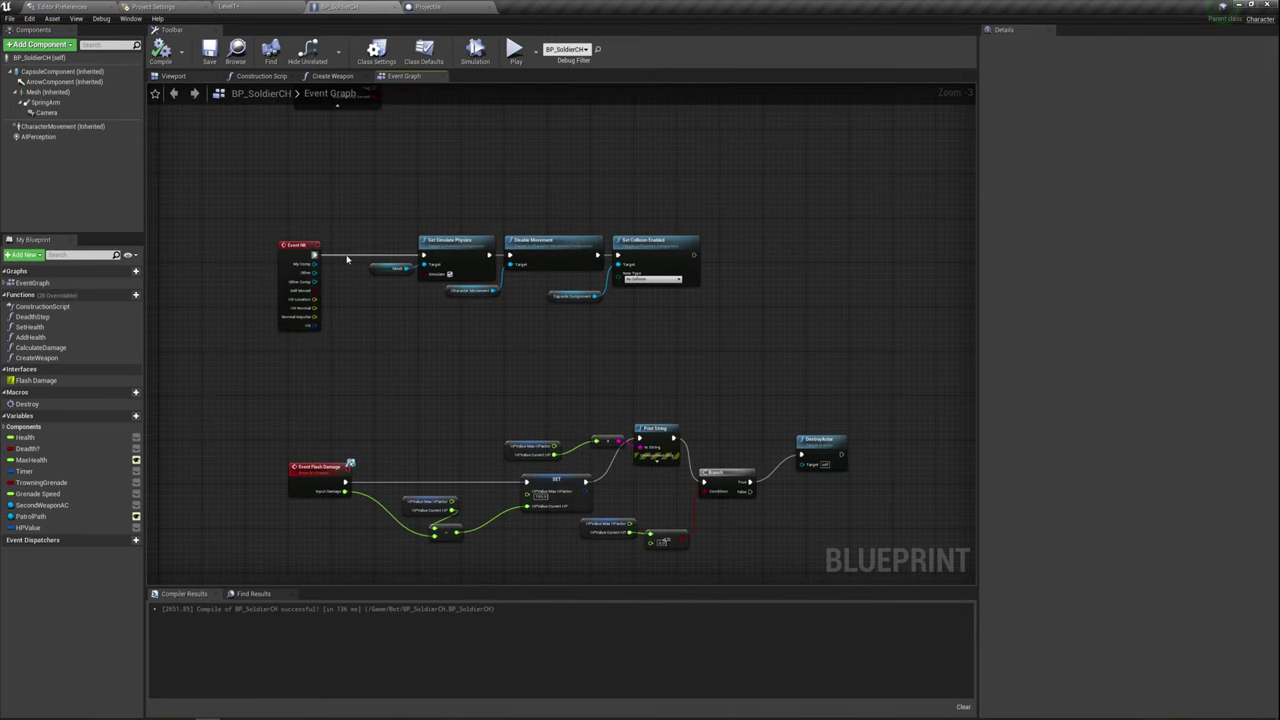
left_click(160, 52)
- Play the level, moving past the fridges toward the enemy soldiers, then end the session
left_click(513, 50)
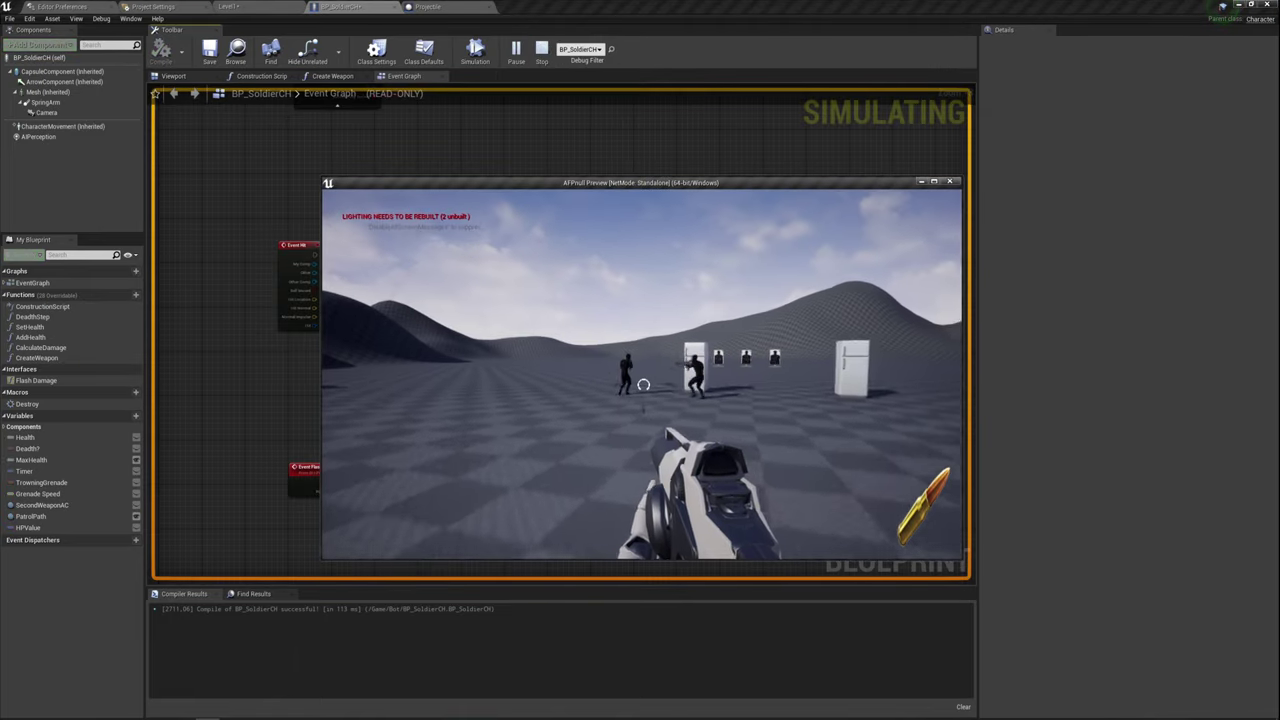
key("d")
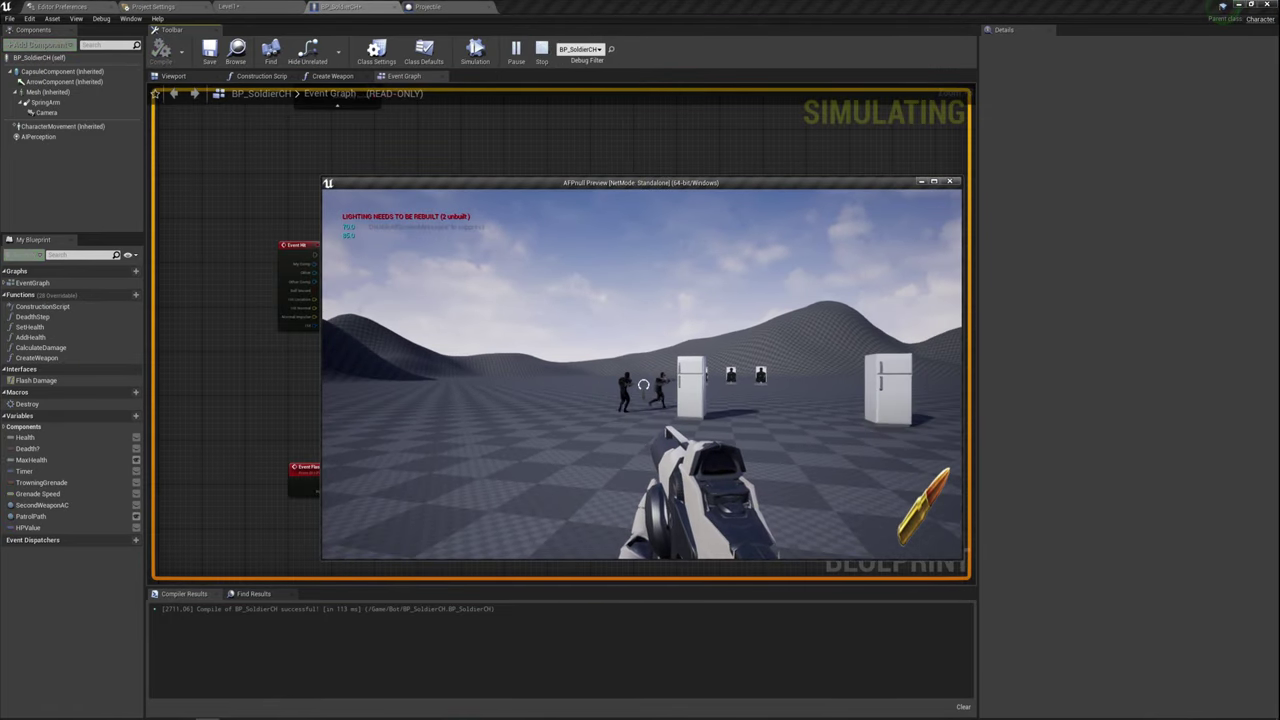
key("w")
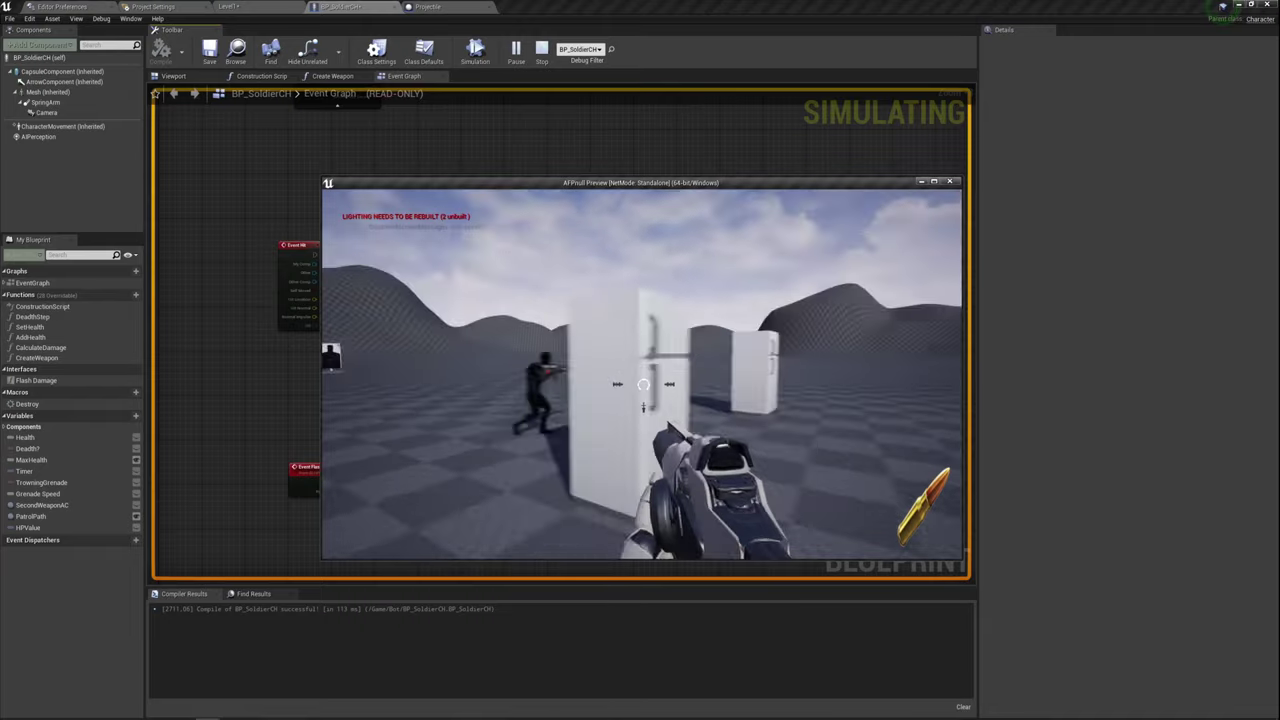
key("w")
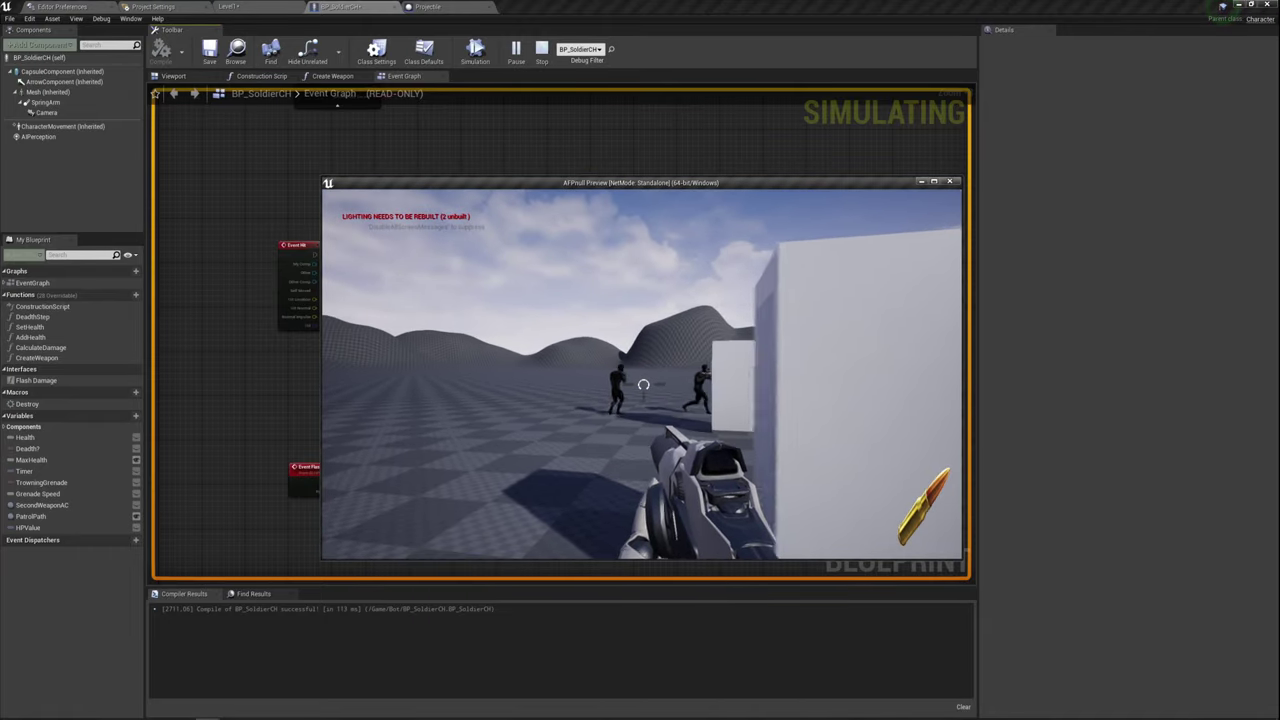
key("w")
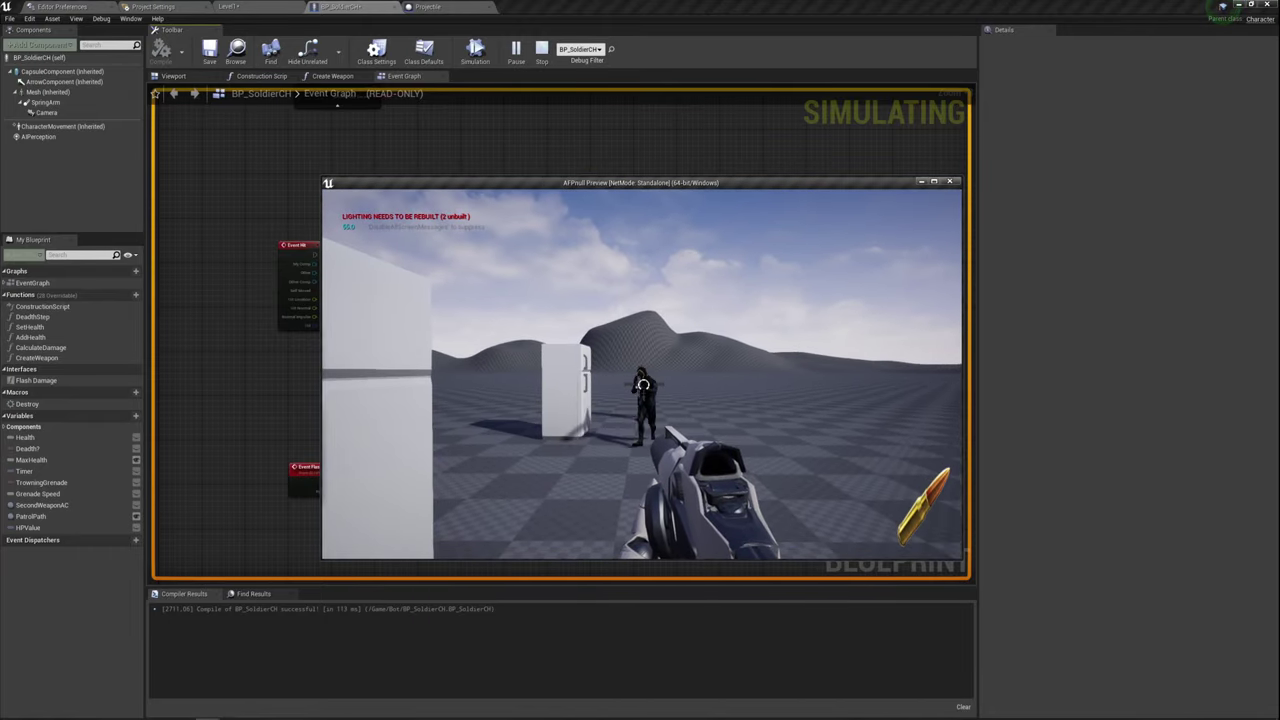
key("w")
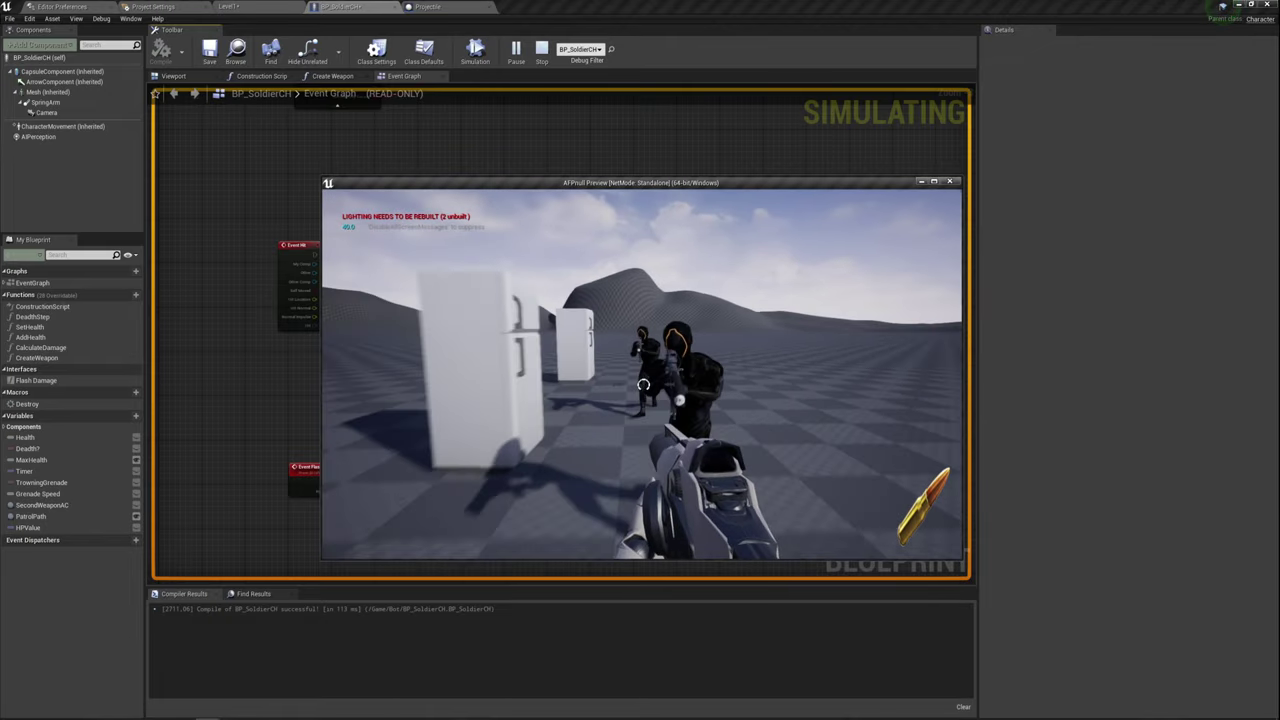
key("w")
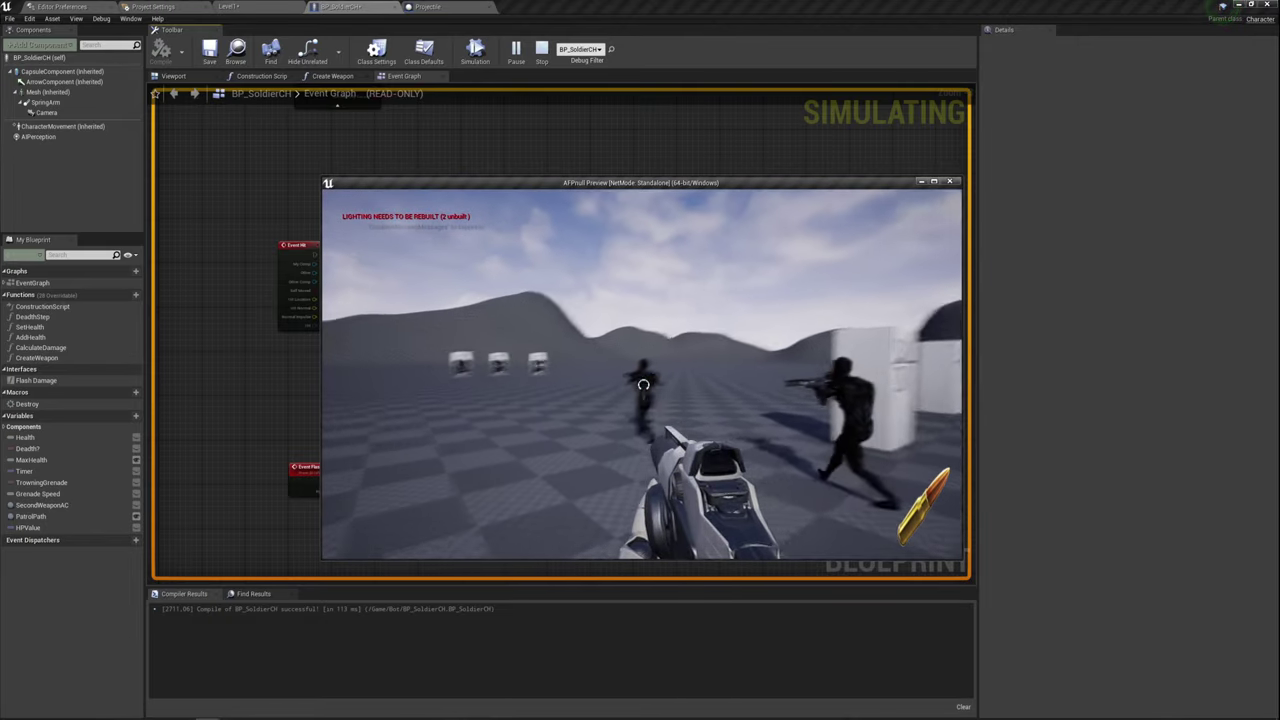
key("w")
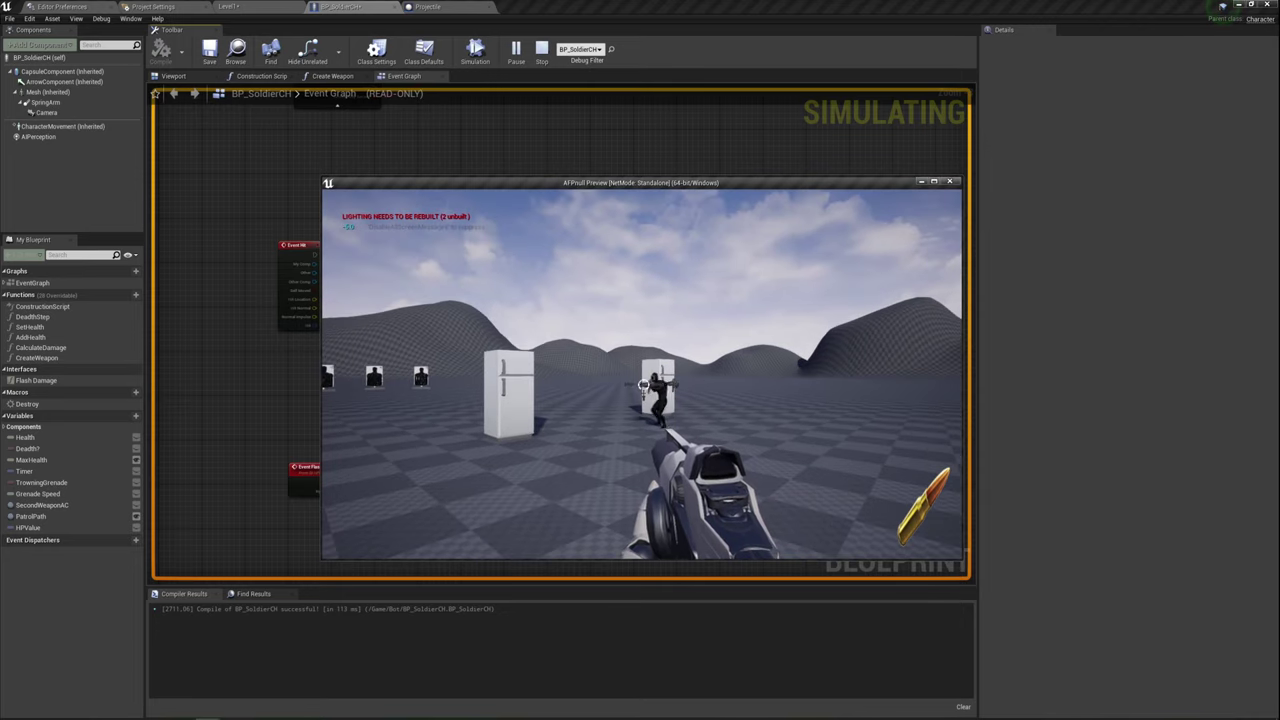
key("a")
key("a")
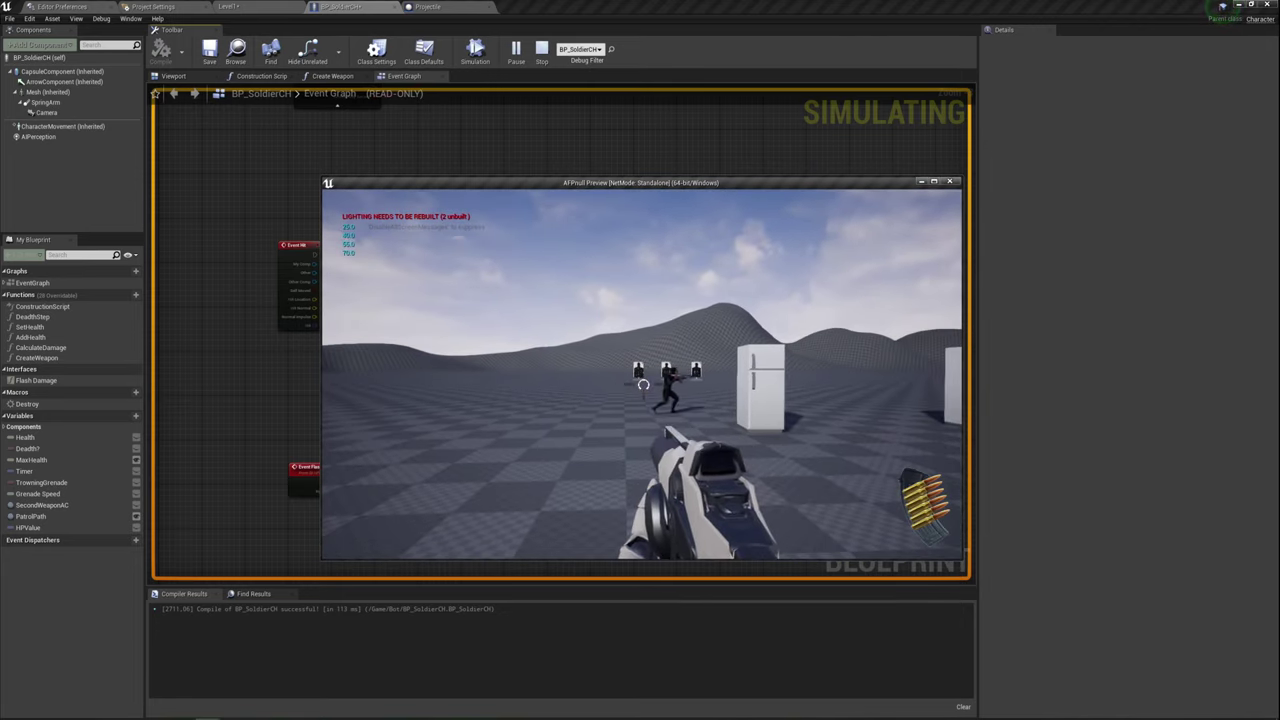
mouse_move(643, 384)
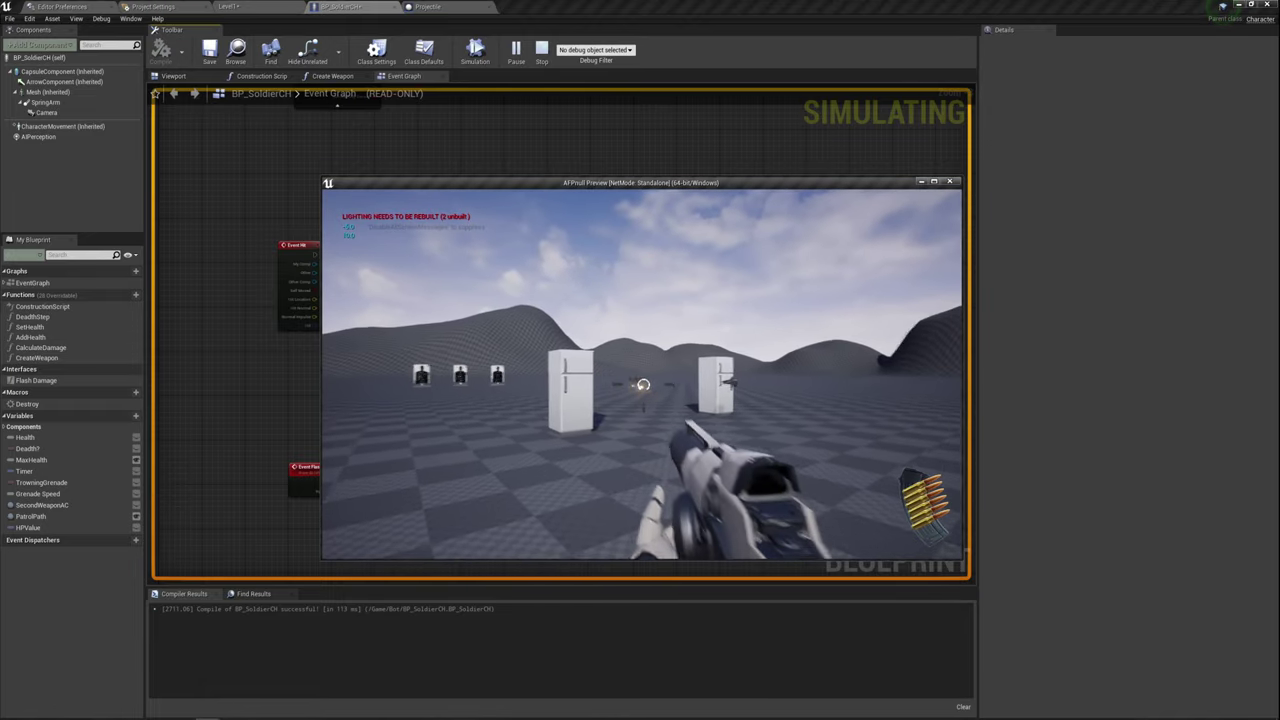
key("w")
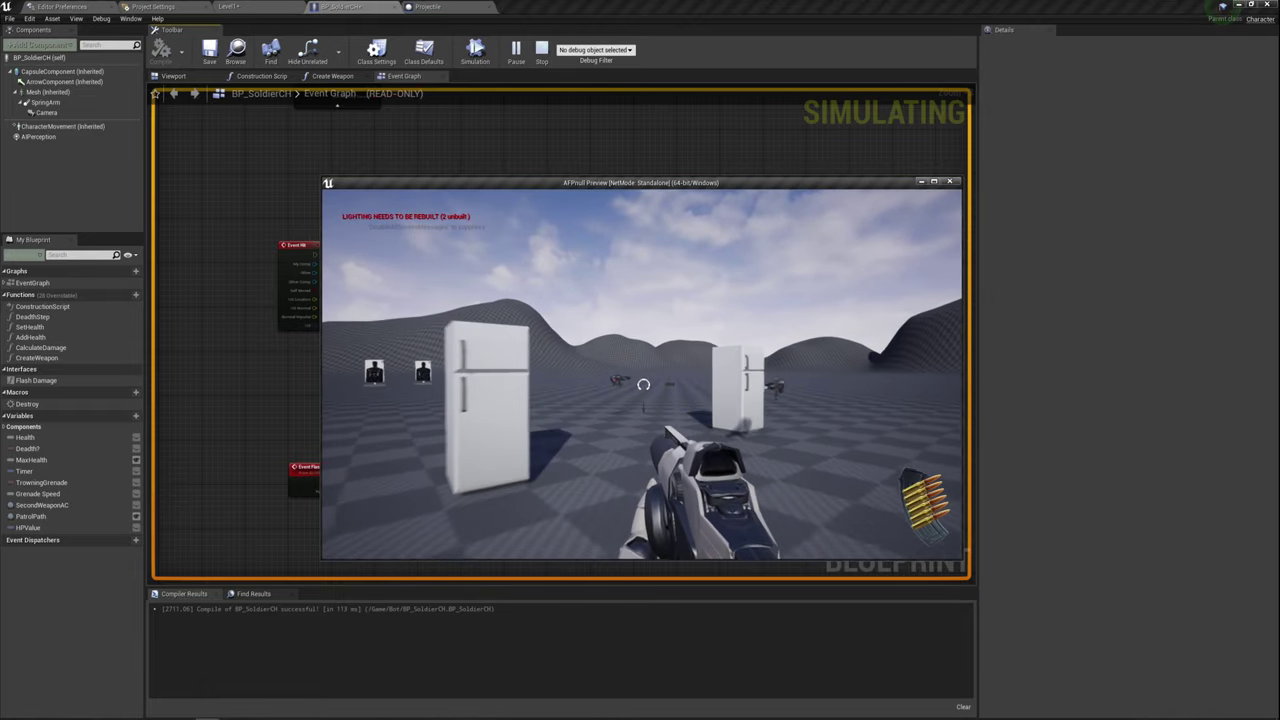
key("w")
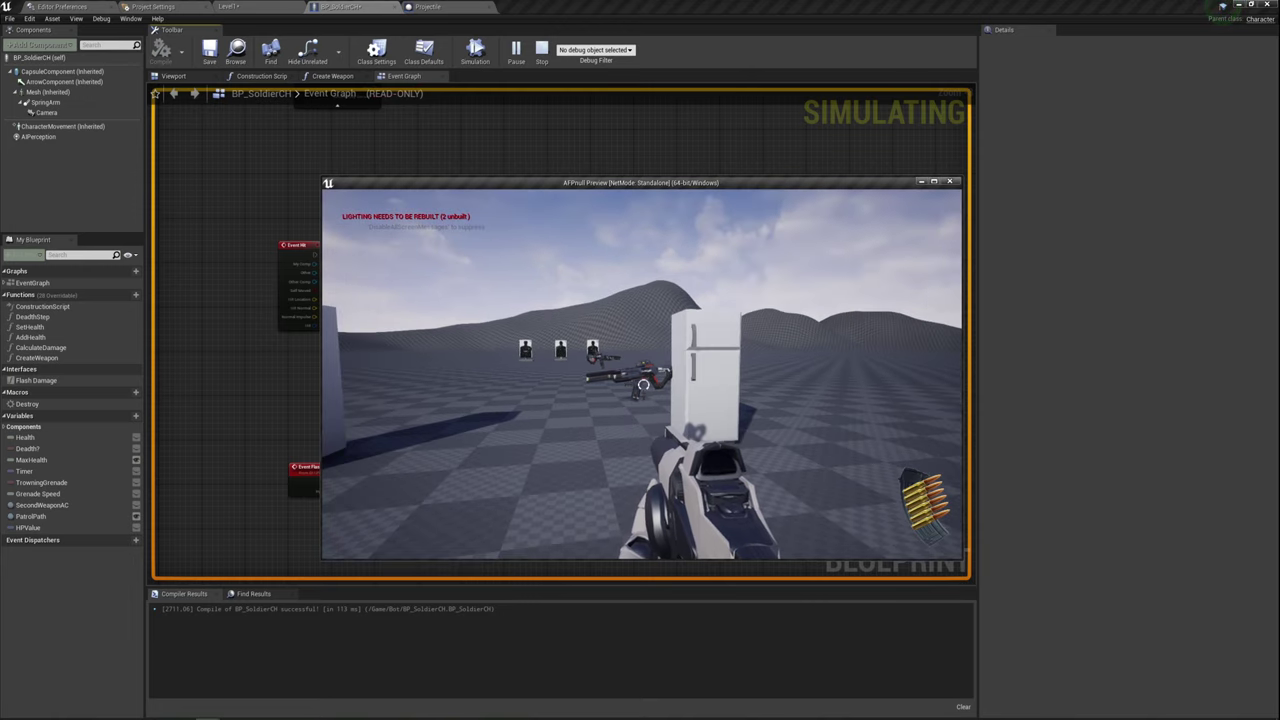
key("Escape")
- Bring the three ragdoll nodes into view and move DestroyActor up and out of the way
right_click_drag(699, 407, 594, 251)
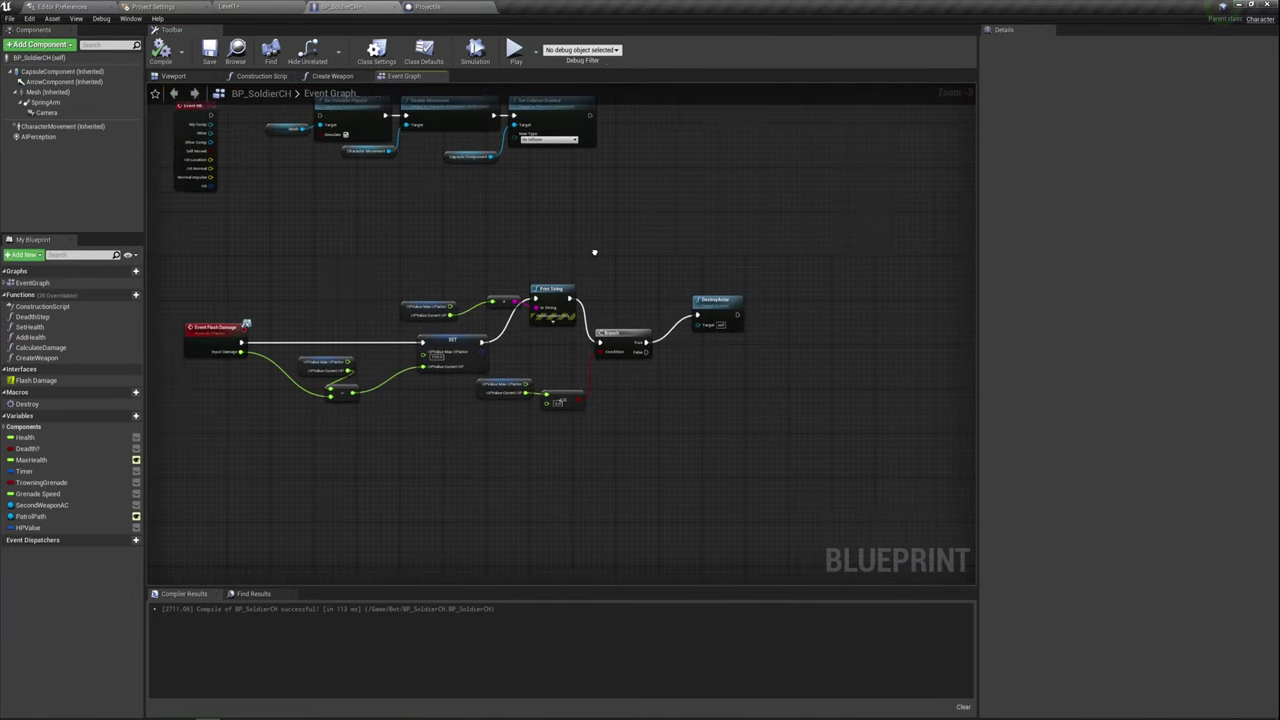
scroll(658, 272, "up", 3)
right_click(658, 275)
mouse_move(464, 178)
right_mouse_down()
mouse_move(468, 316)
mouse_move(588, 342)
right_mouse_up()
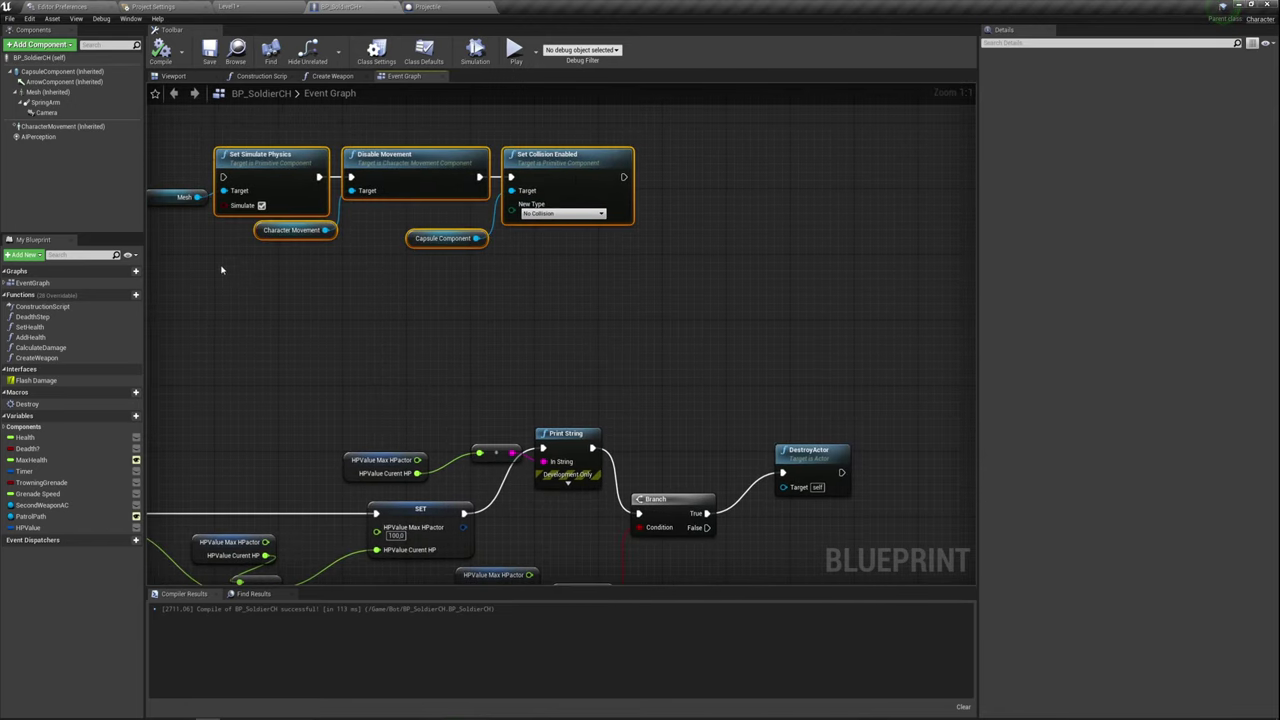
mouse_move(263, 230)
left_mouse_down()
mouse_move(548, 177)
mouse_move(915, 183)
left_mouse_up()
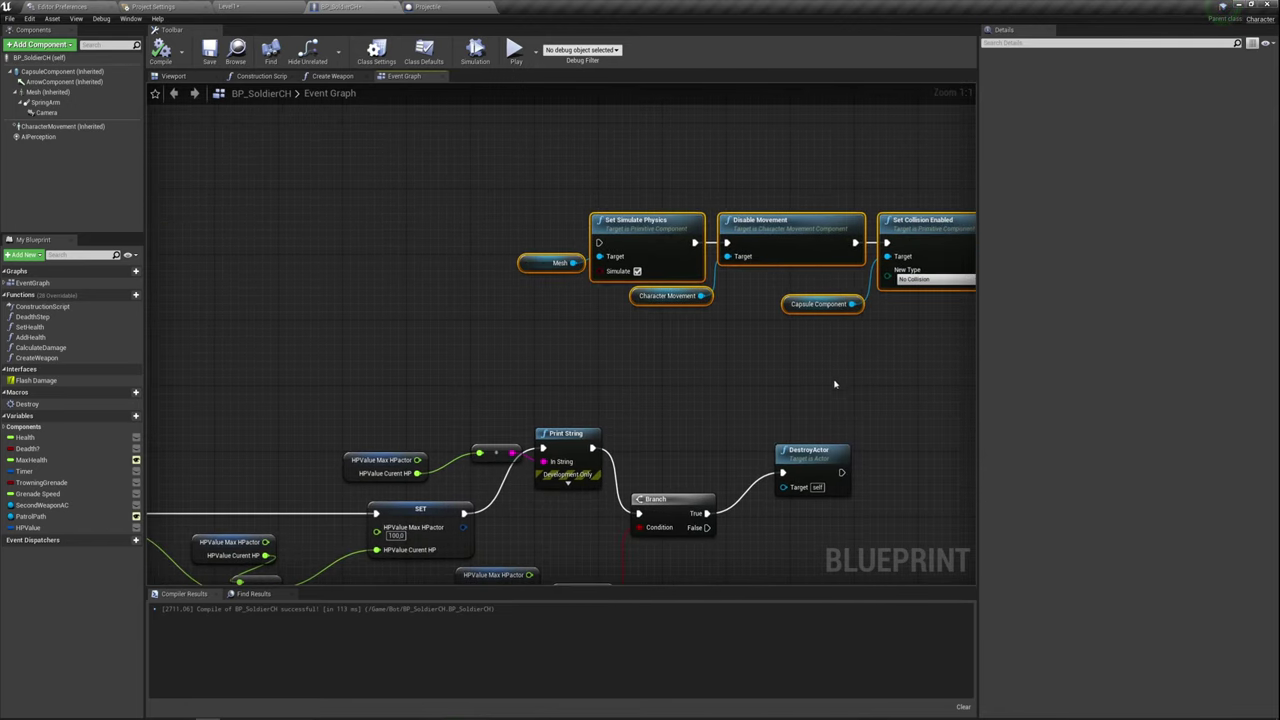
right_click_drag(819, 460, 583, 400)
left_click_drag(583, 398, 860, 373)
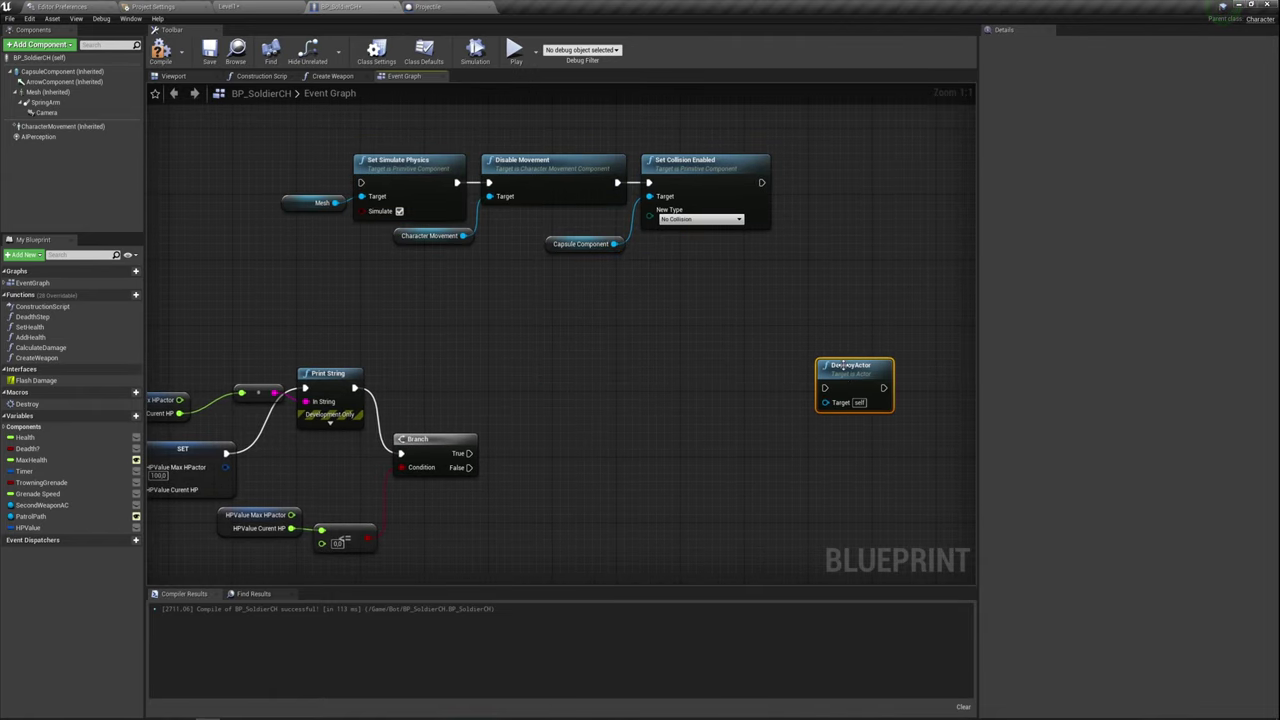
left_click_drag(843, 366, 899, 144)
- Move the ragdoll nodes beside the Branch and wire Branch True to Set Simulate Physics
left_click_drag(300, 252, 830, 143)
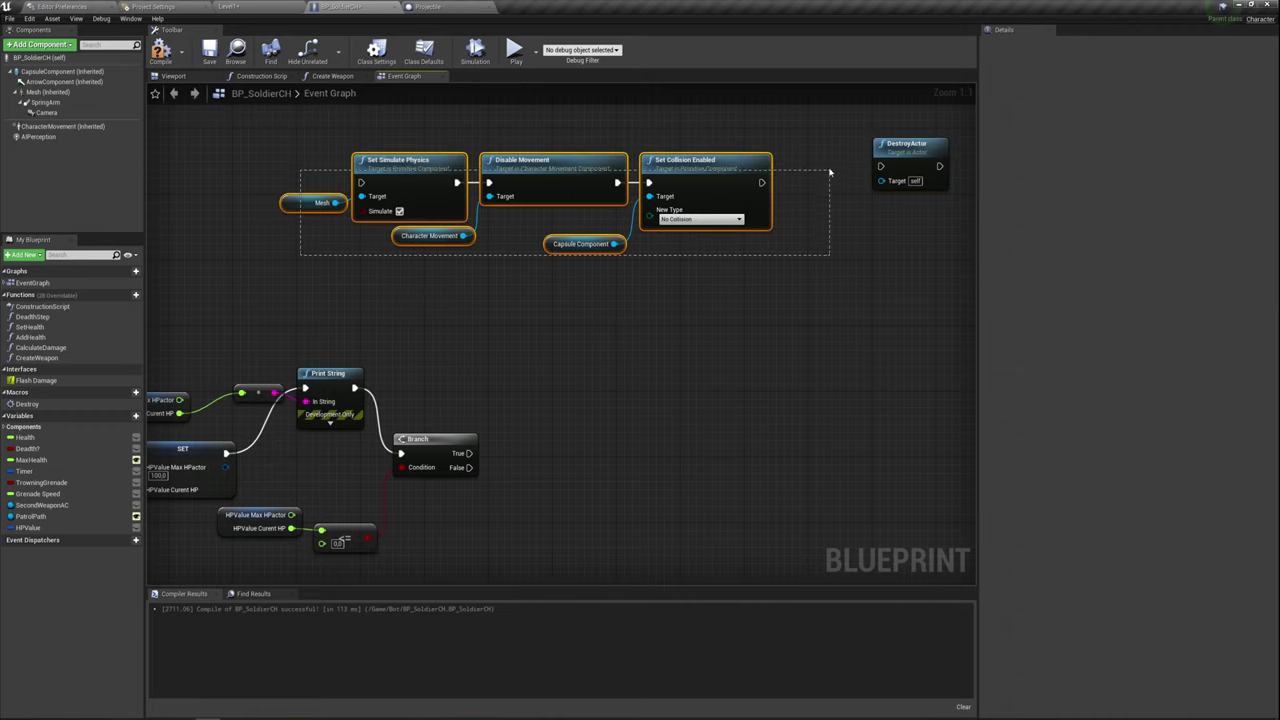
left_click_drag(700, 170, 884, 334)
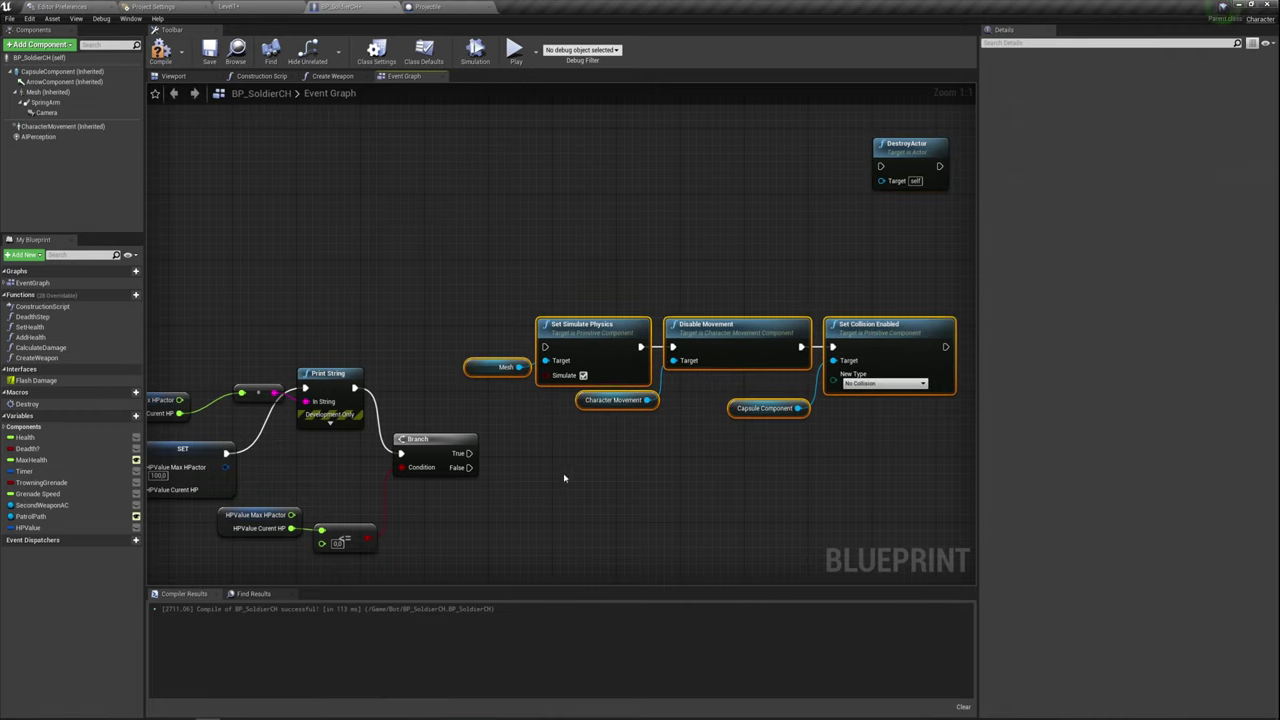
left_click_drag(468, 453, 546, 350)
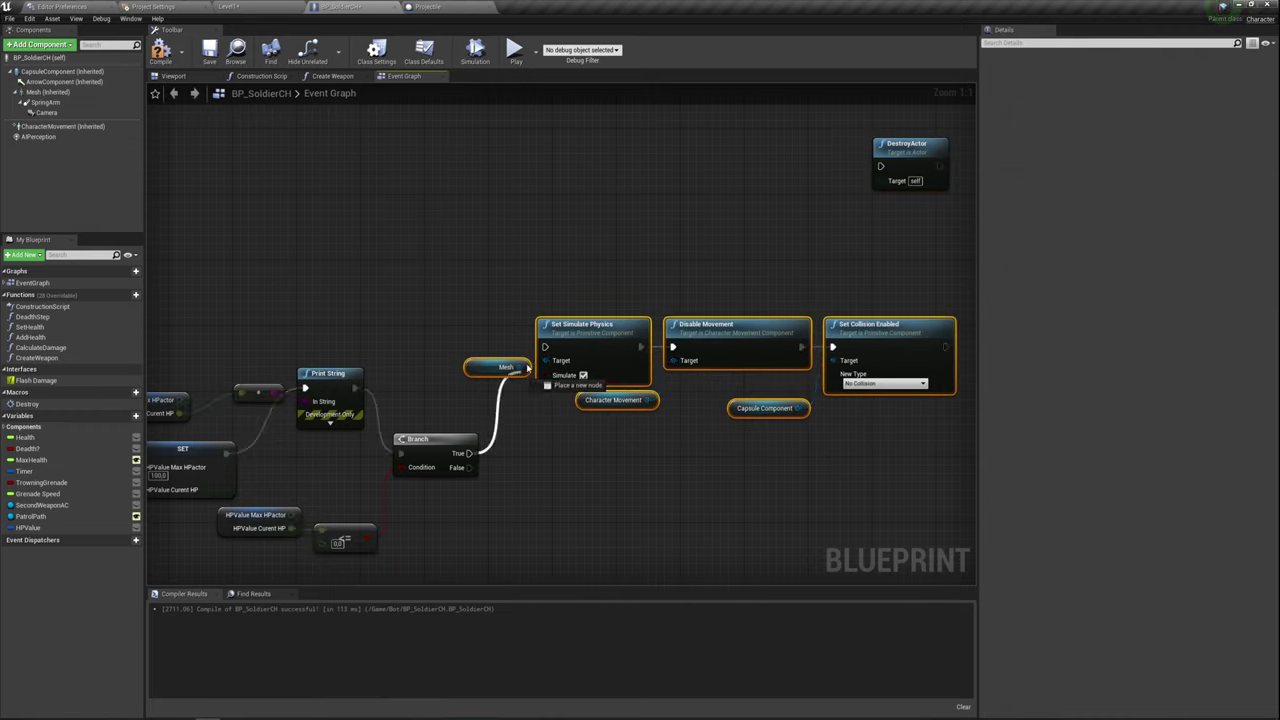
left_click_drag(474, 248, 896, 432)
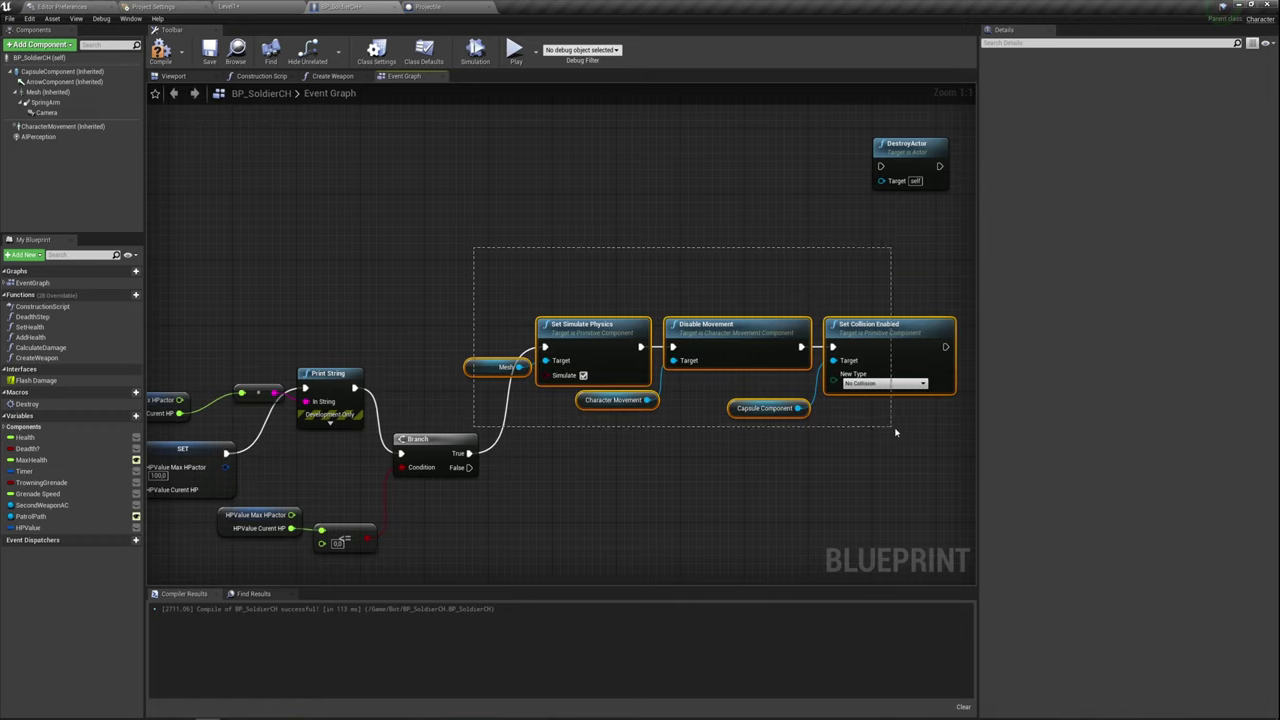
left_click(883, 464)
- Review the Mesh-fed ragdoll chain ending in Set Collision Enabled, centring it in the graph
right_click_drag(644, 477, 520, 421)
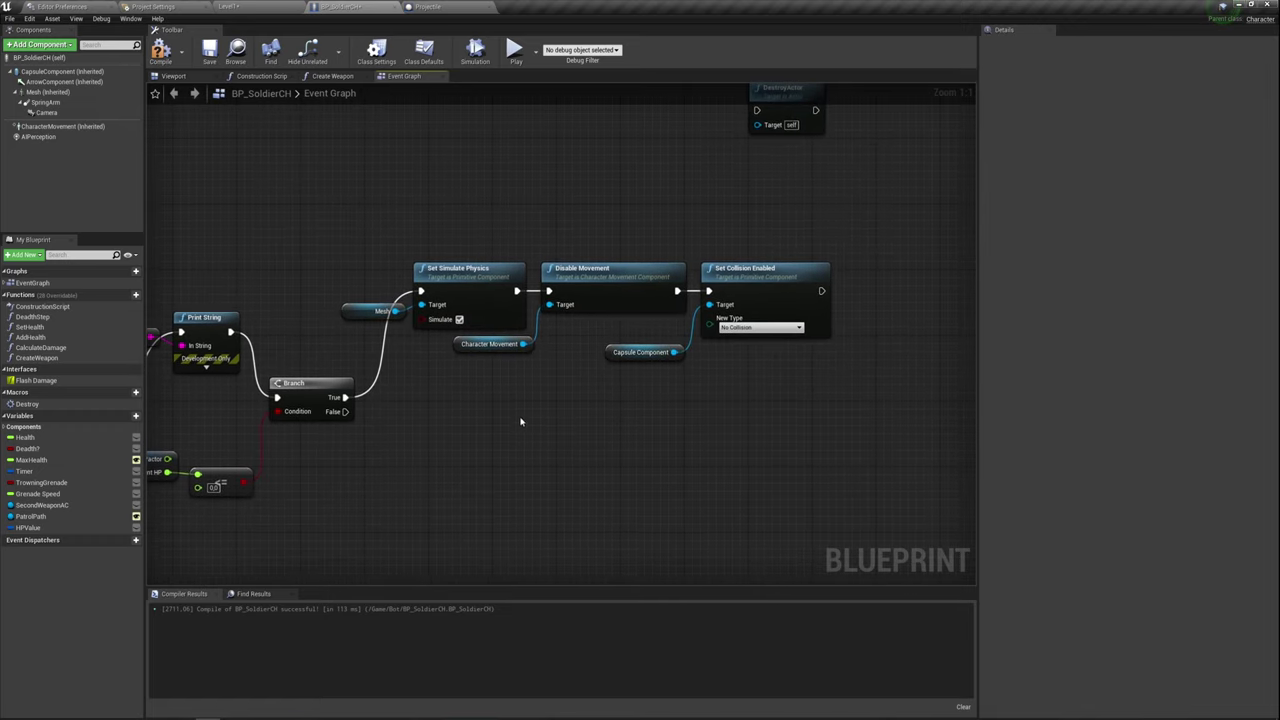
left_click_drag(400, 348, 712, 272)
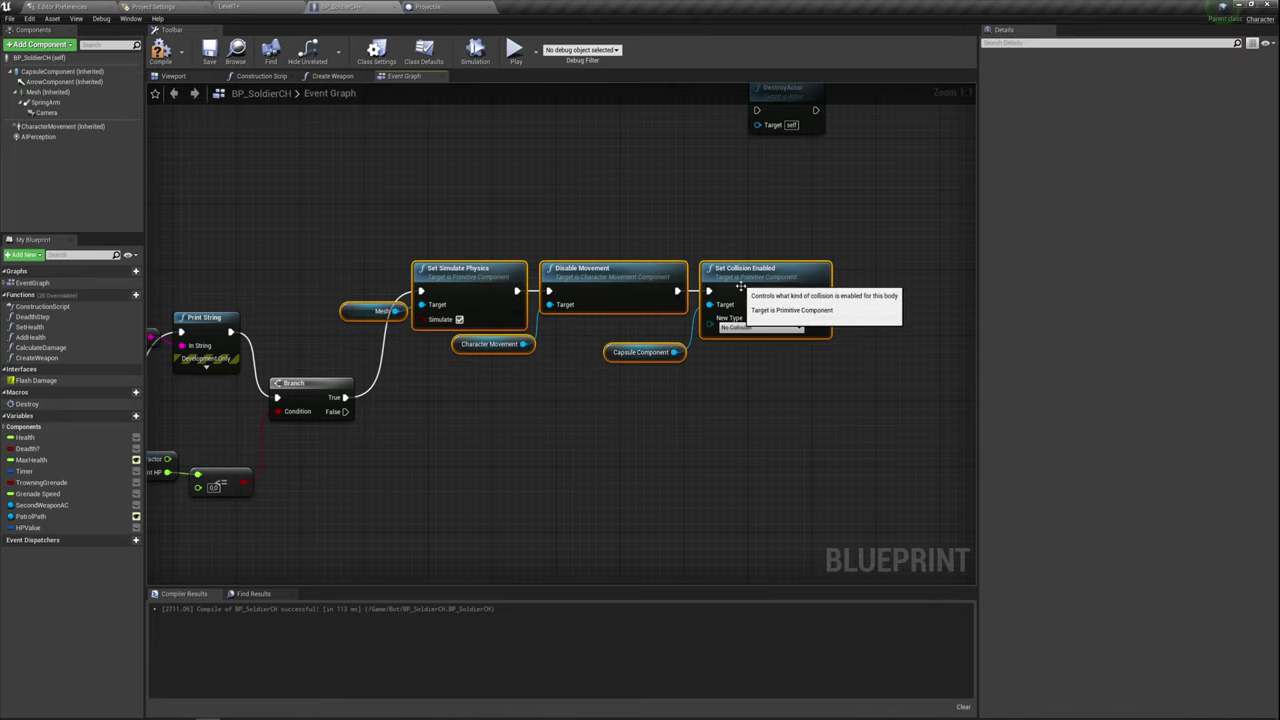
left_click(345, 227)
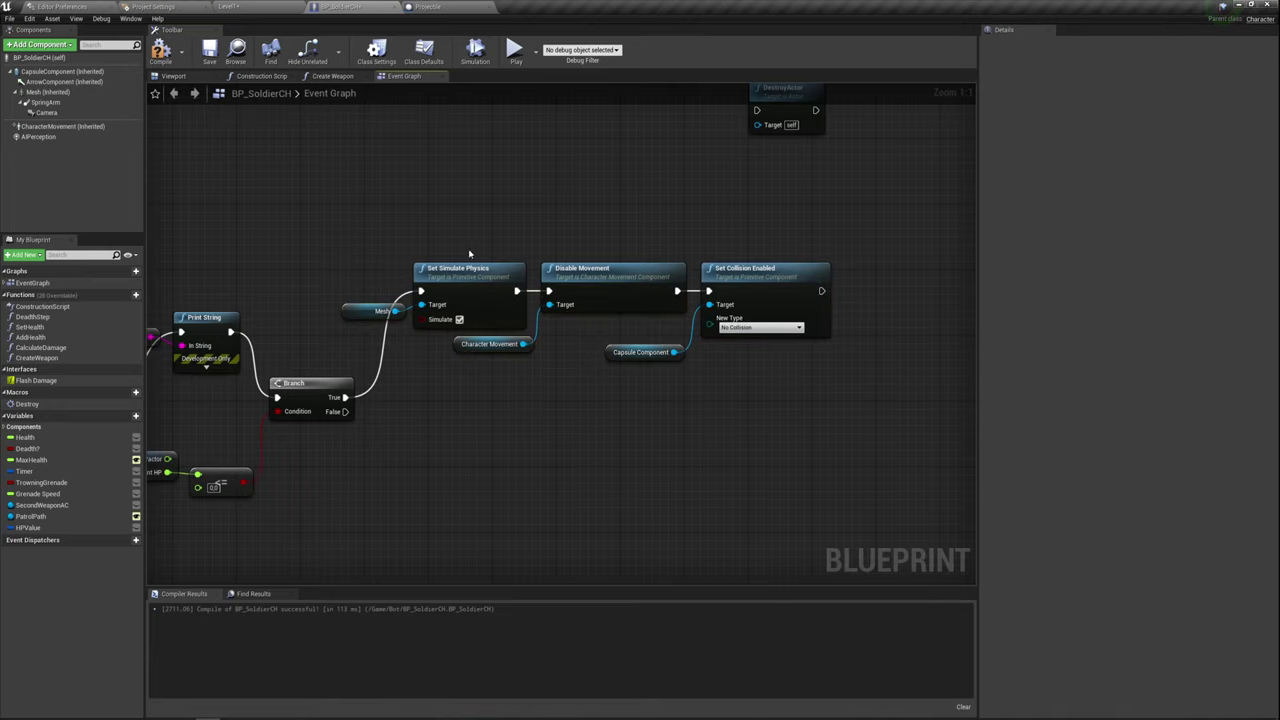
right_click_drag(656, 394, 695, 376)
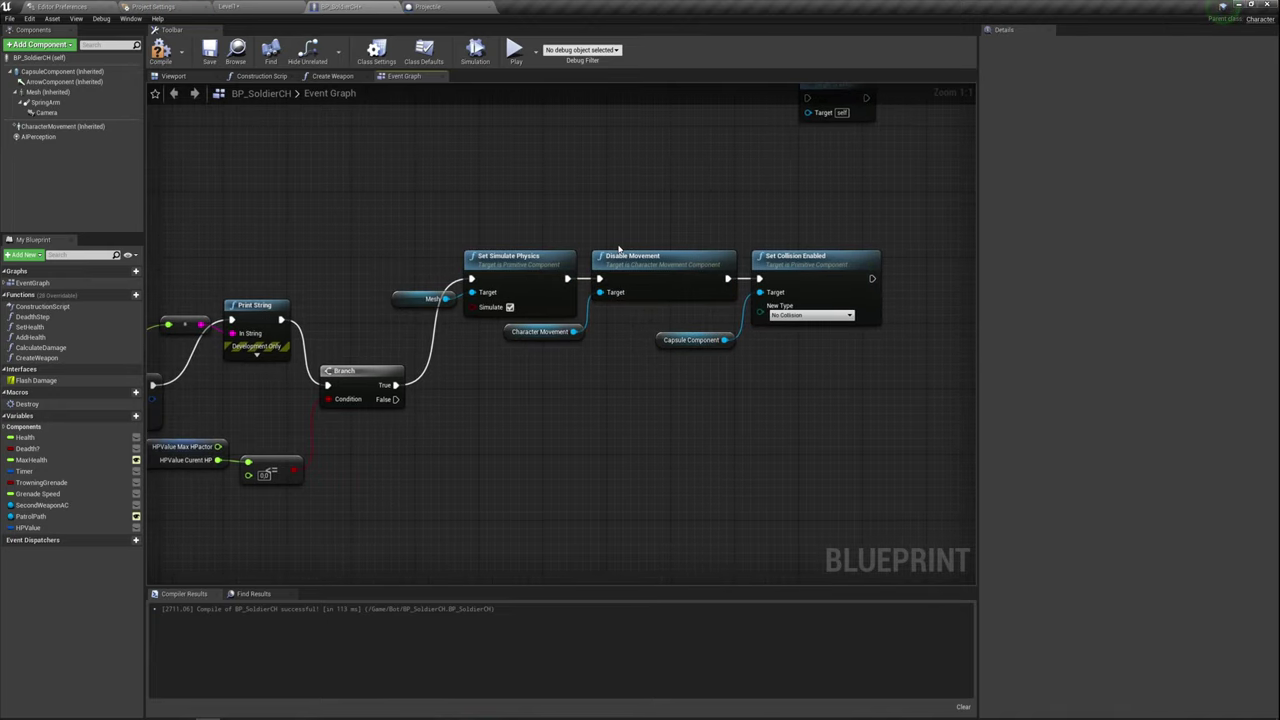
left_click(625, 404)
right_click_drag(663, 357, 471, 340)
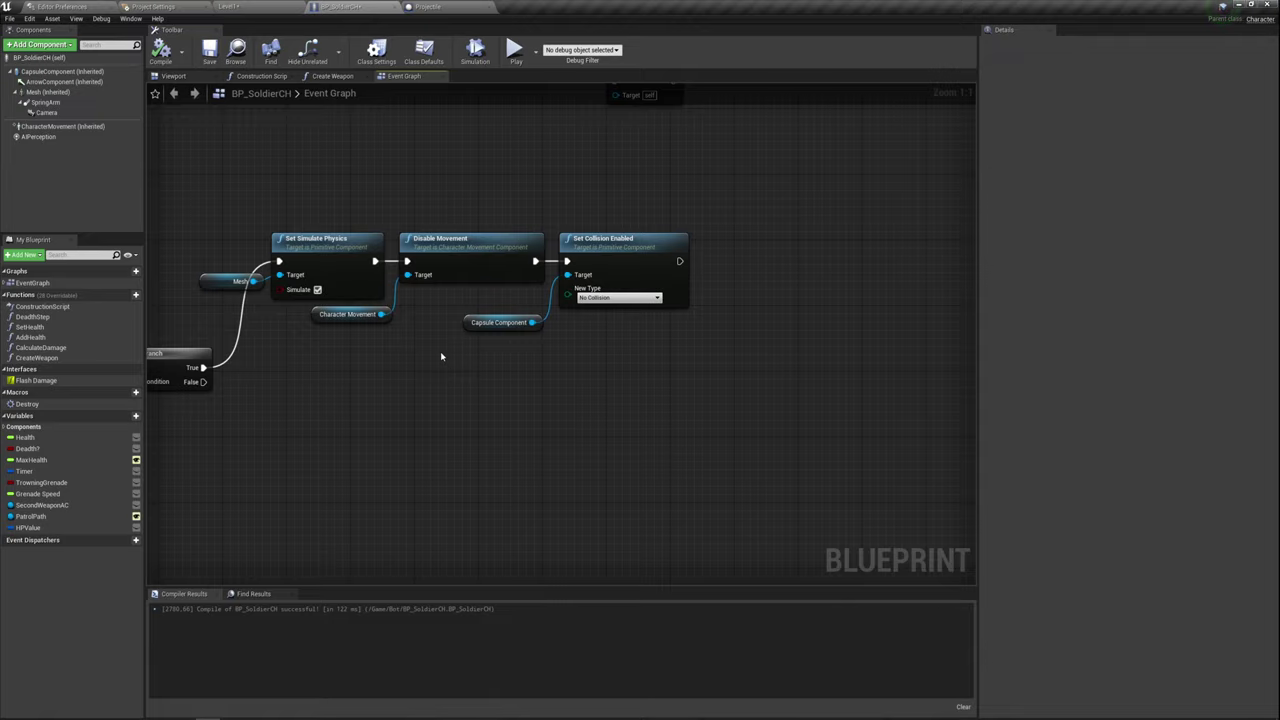
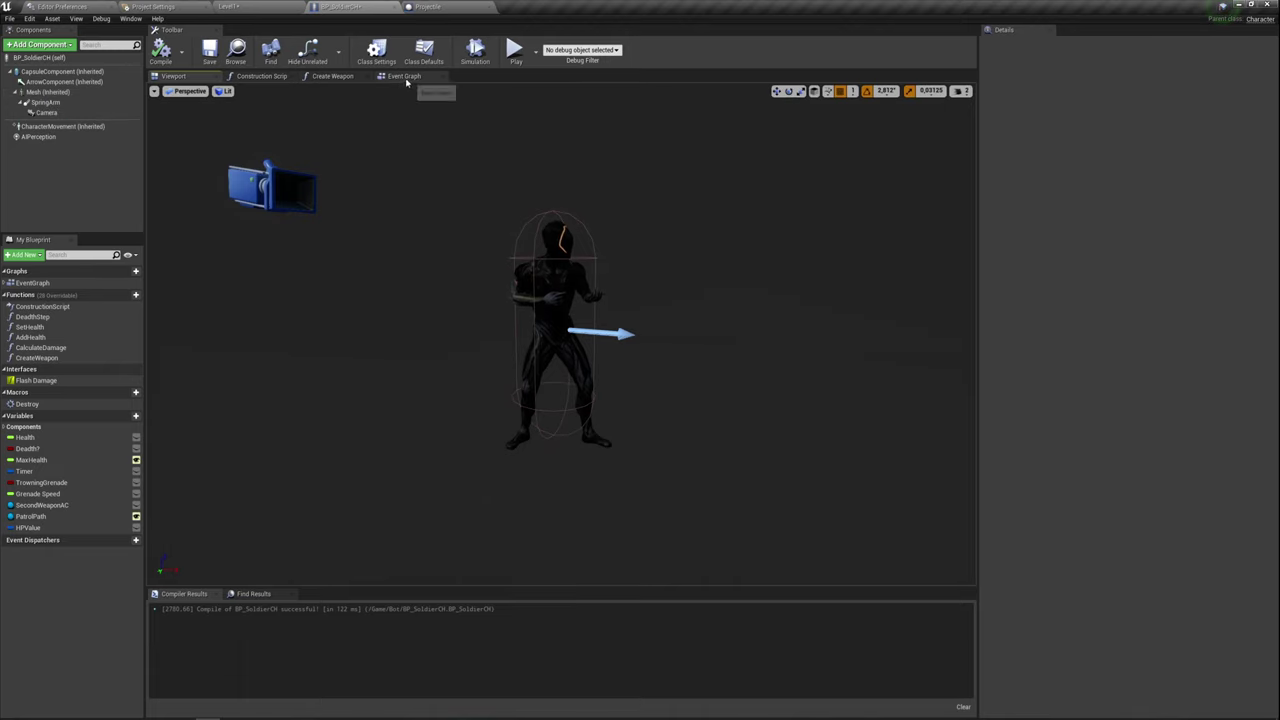
- Show the Create Weapon graph, framing the SpawnActor Dragonfly AC and SET Second Weapon AC nodes
left_click(333, 77)
right_click_drag(378, 266, 624, 277)
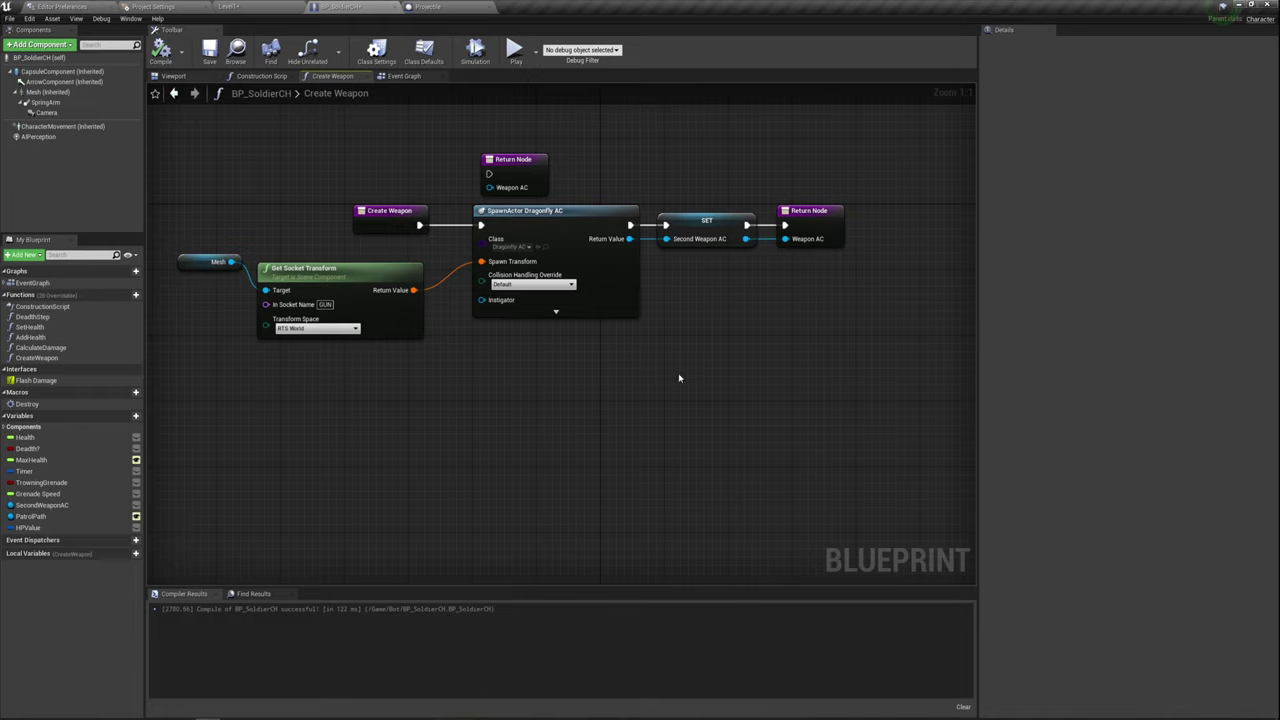
right_click_drag(598, 390, 590, 376)
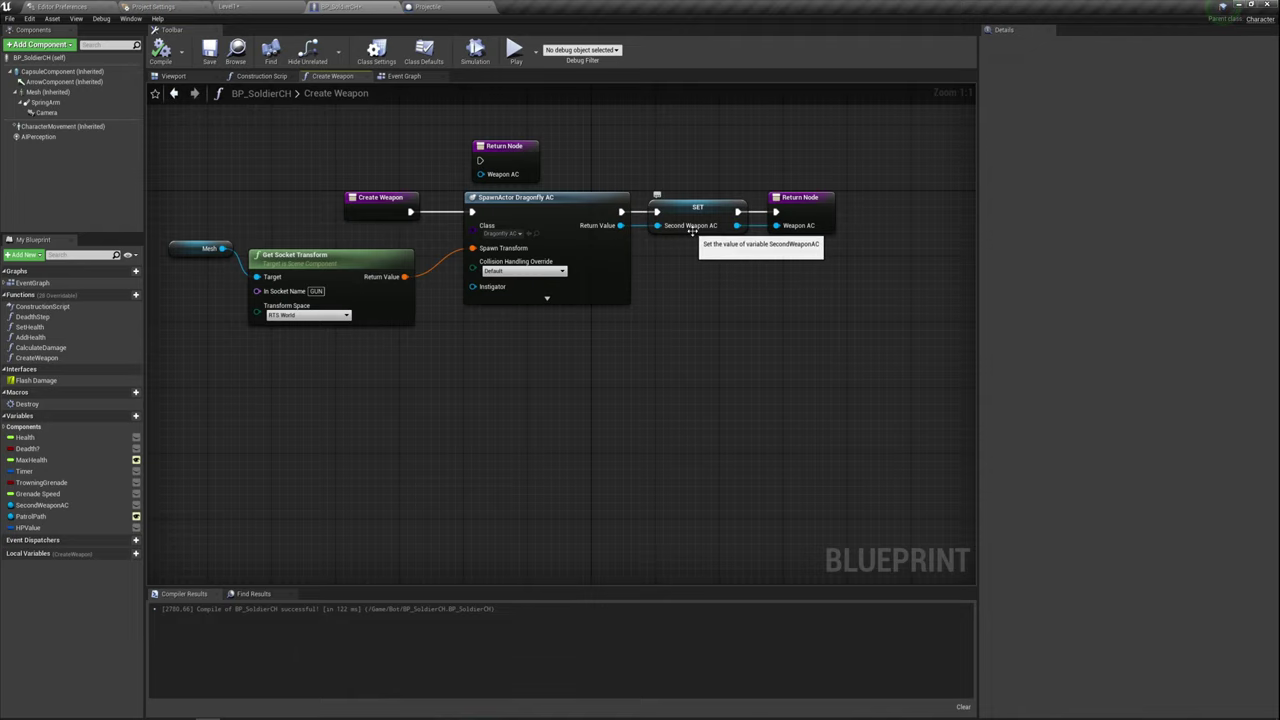
- In Event Graph, destroy Second Weapon AC after Set Collision Enabled, then save BP_SoldierCH
left_click(404, 76)
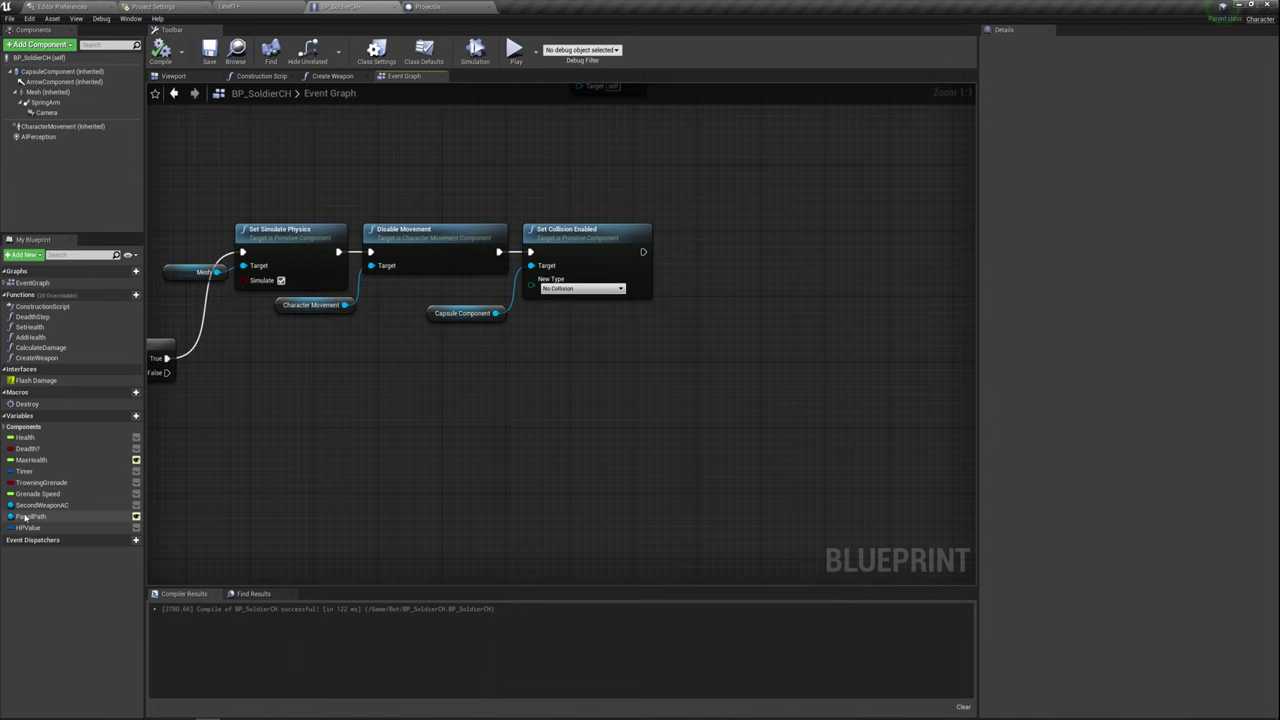
mouse_move(38, 505)
left_mouse_down()
mouse_move(655, 334)
mouse_move(731, 241)
left_mouse_up()
left_click(656, 337)
type("destr")
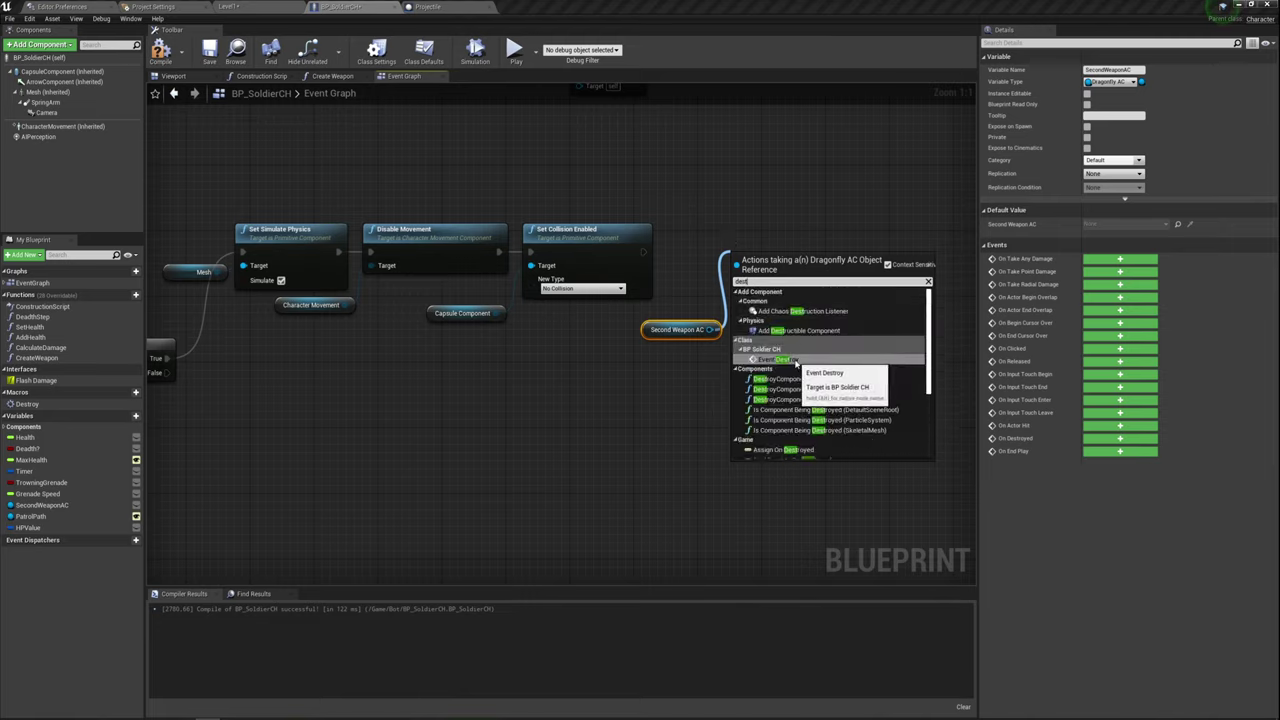
scroll(796, 365, "down", 2)
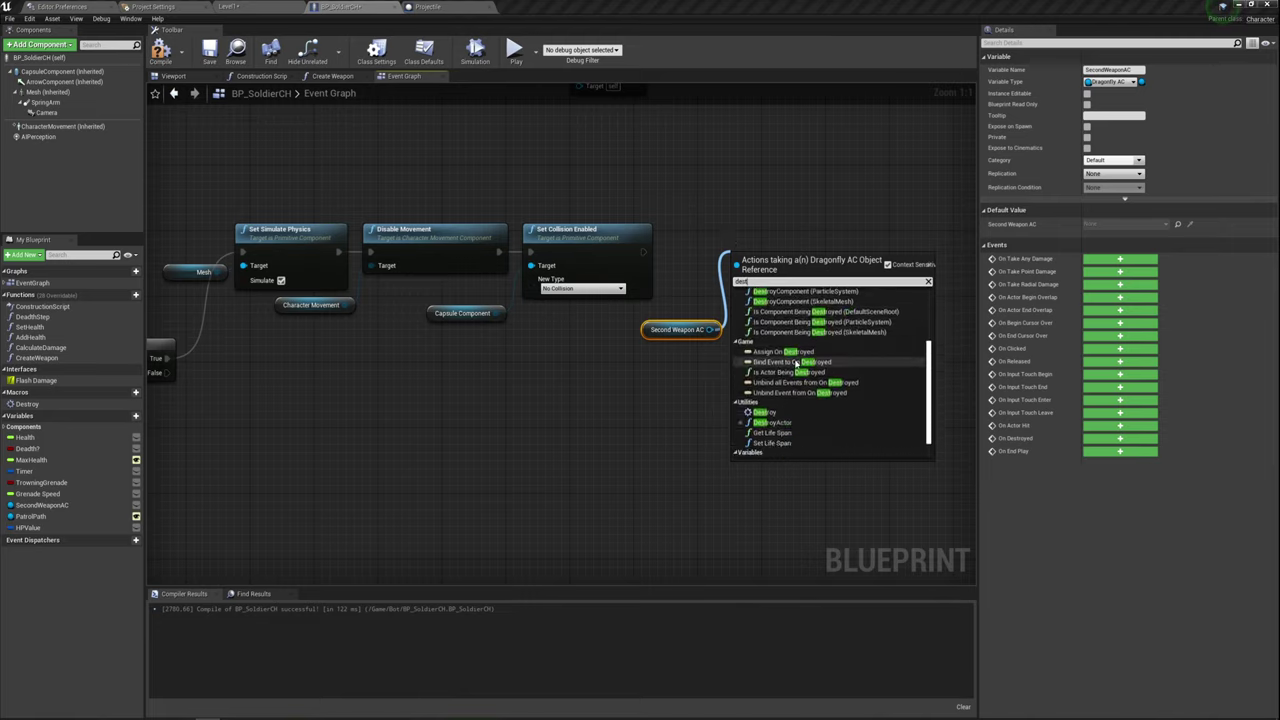
left_click(781, 425)
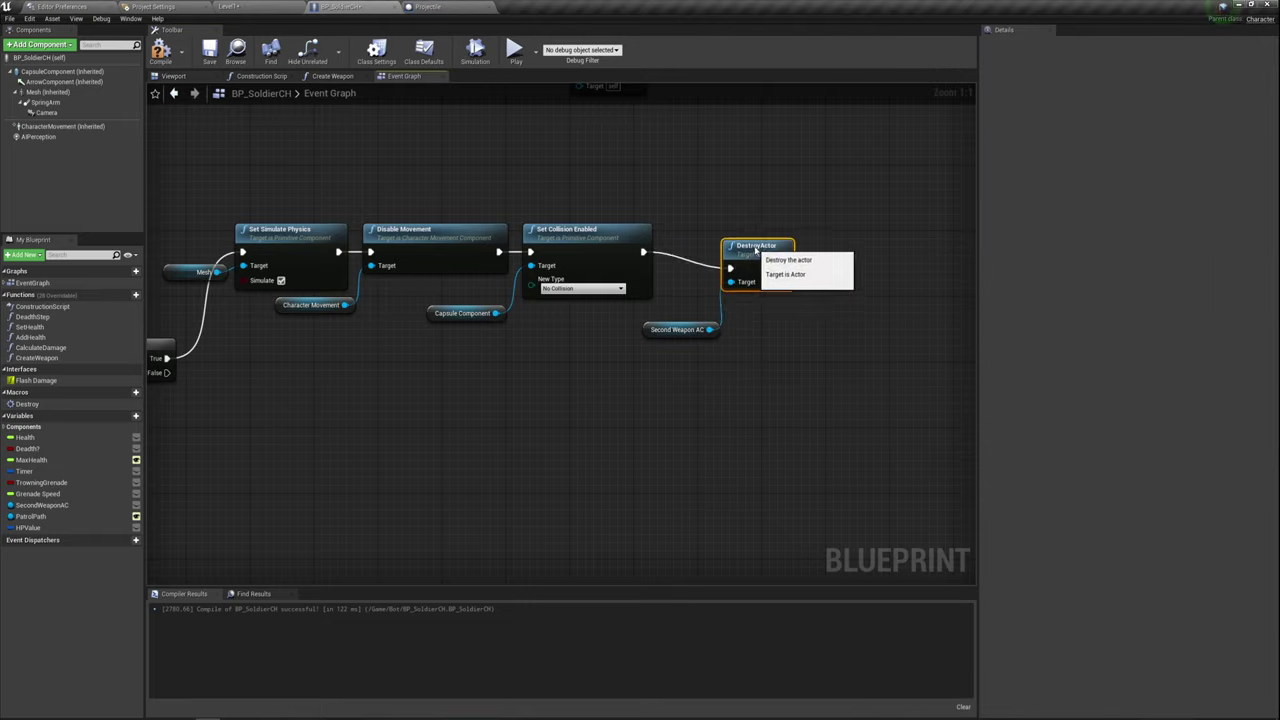
left_click_drag(763, 268, 763, 235)
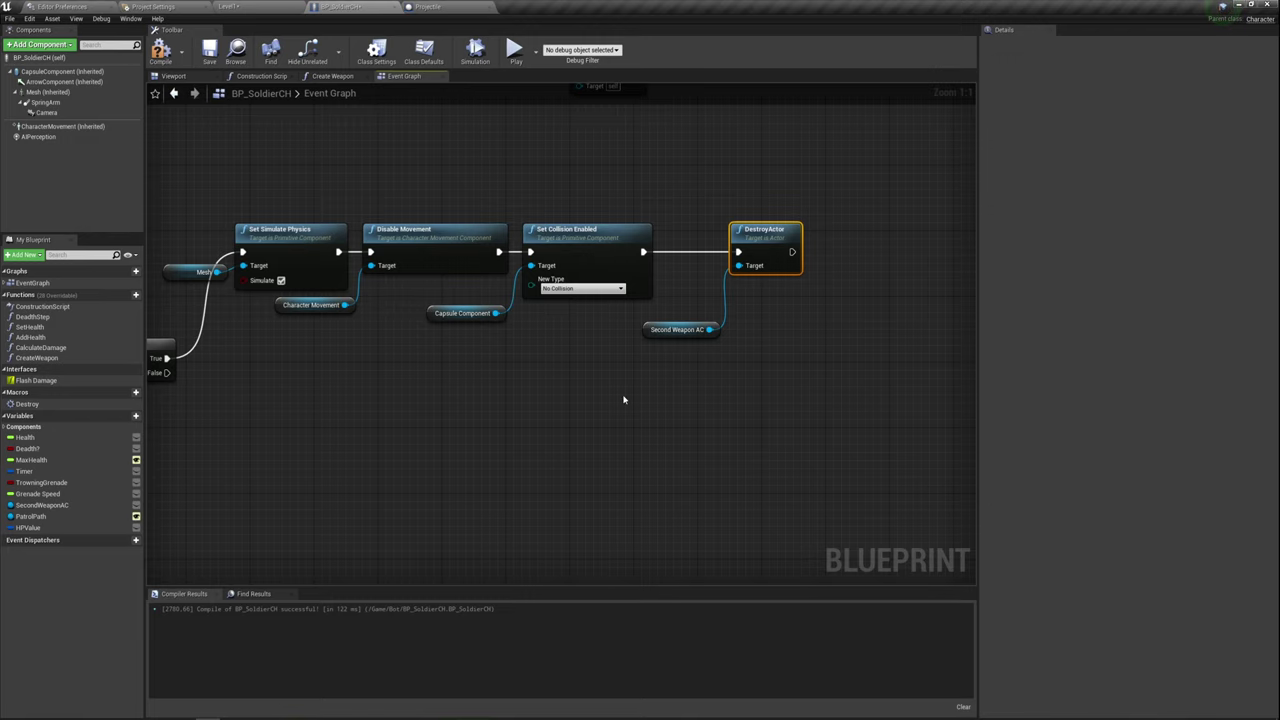
right_click_drag(623, 399, 613, 418)
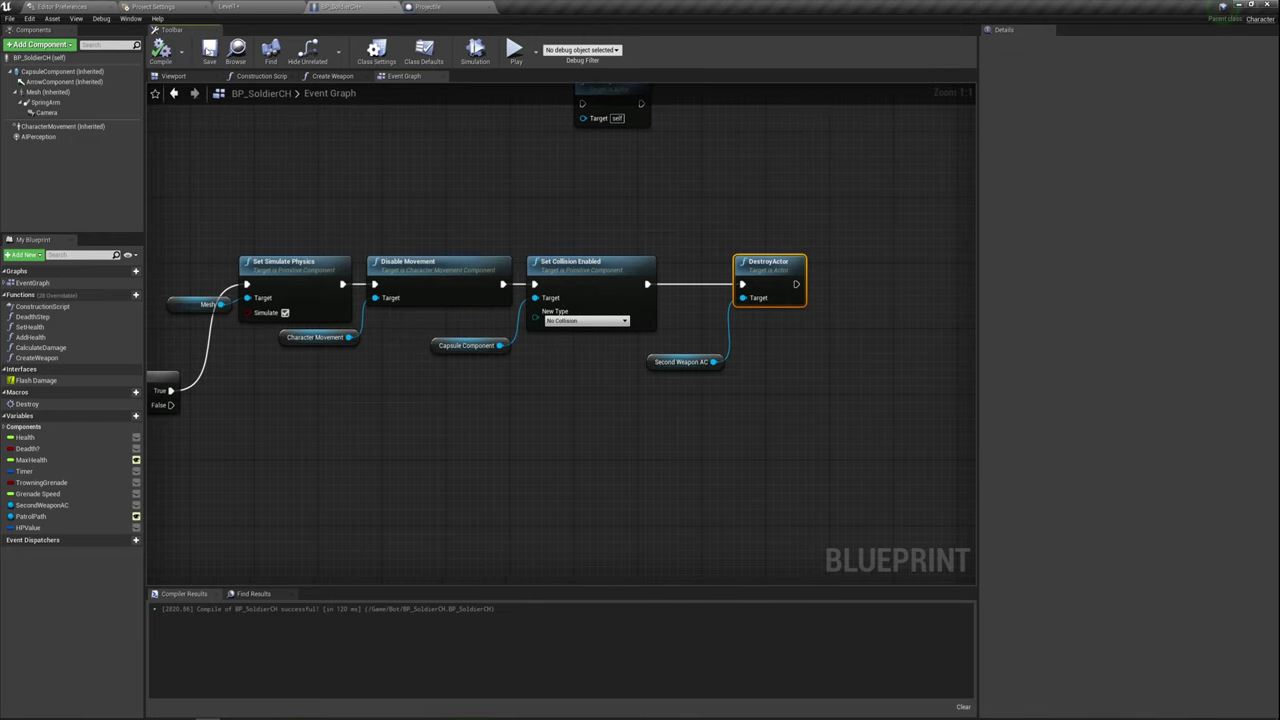
left_click(209, 50)
- Start a play-in-editor session and shoot an enemy soldier until it dies
left_click(516, 52)
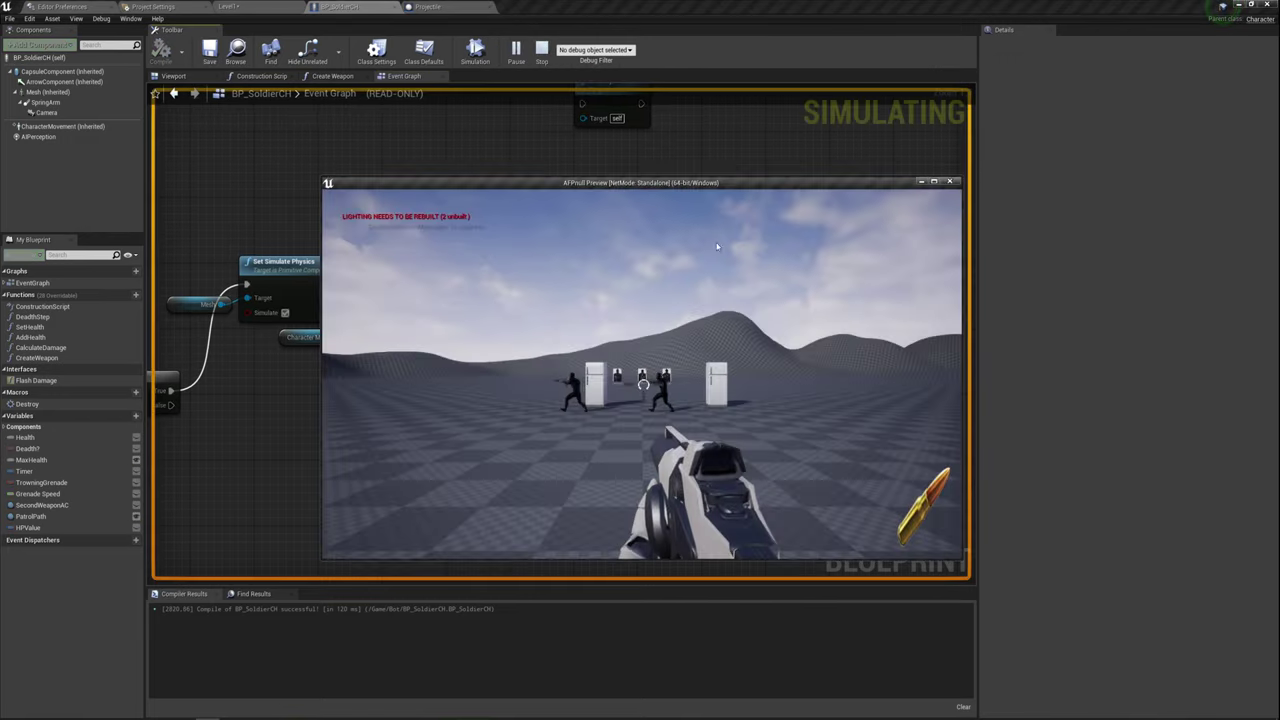
key("w")
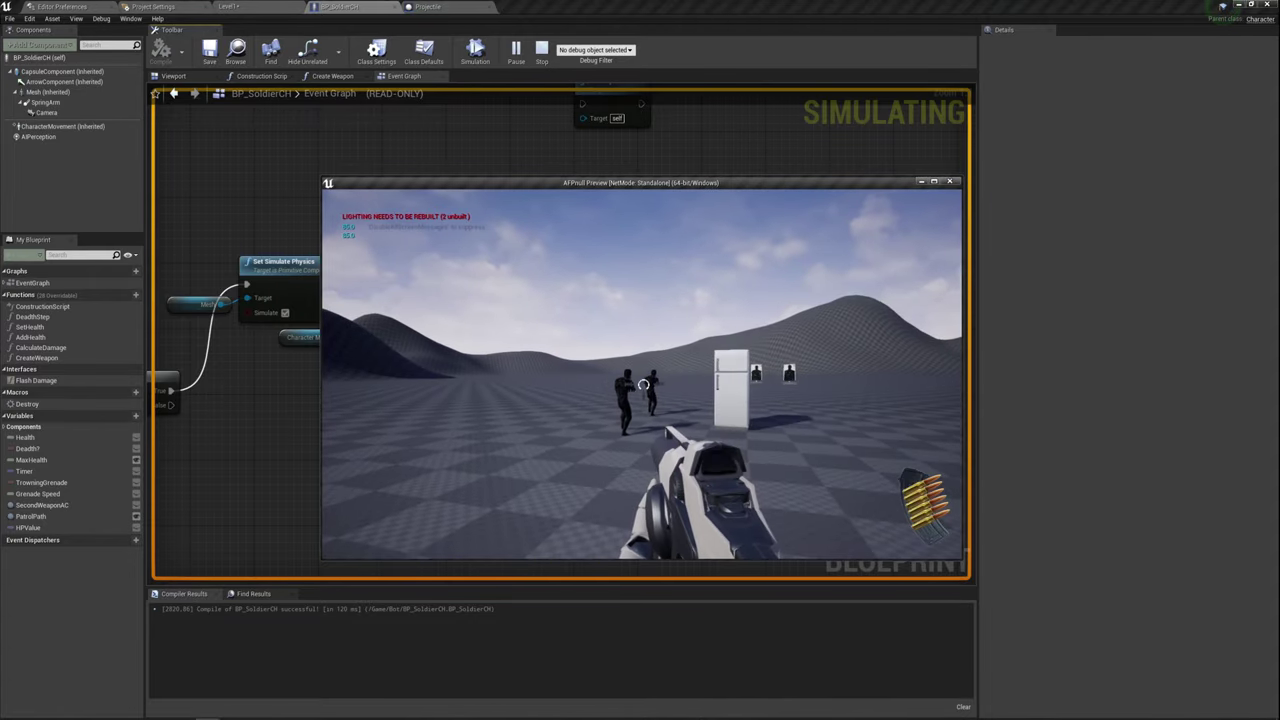
mouse_move(643, 384)
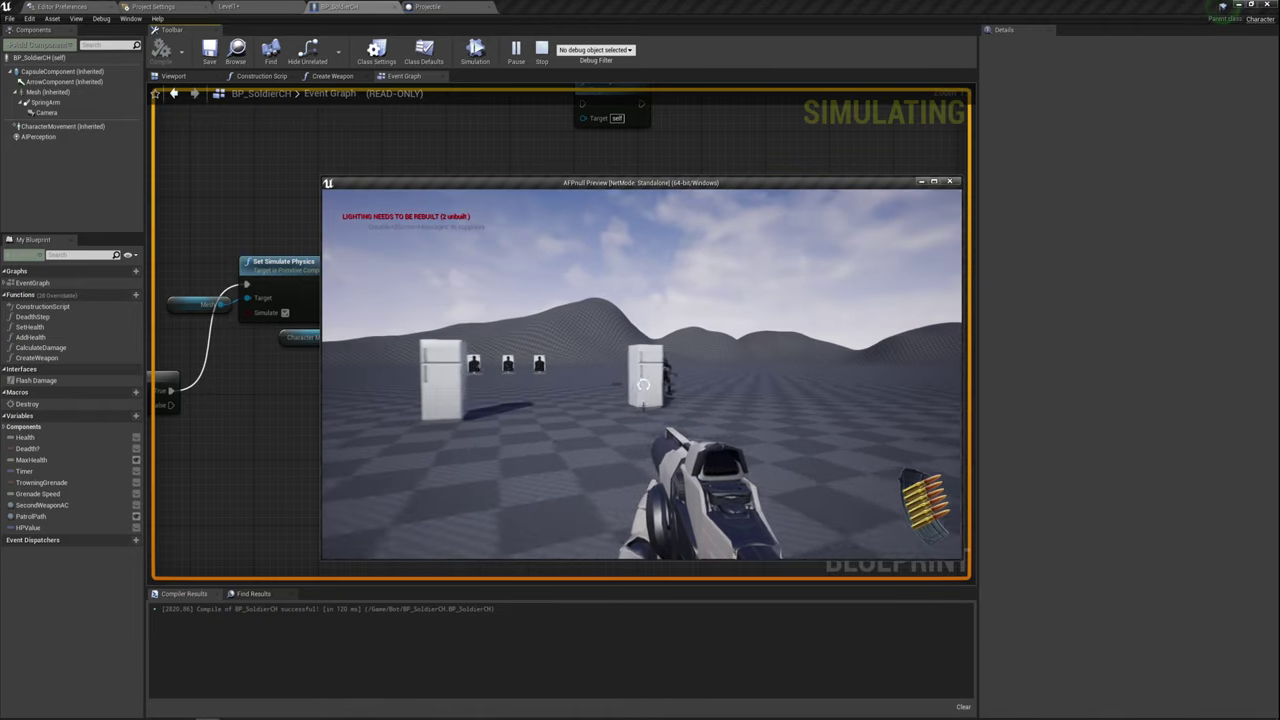
left_click(643, 384)
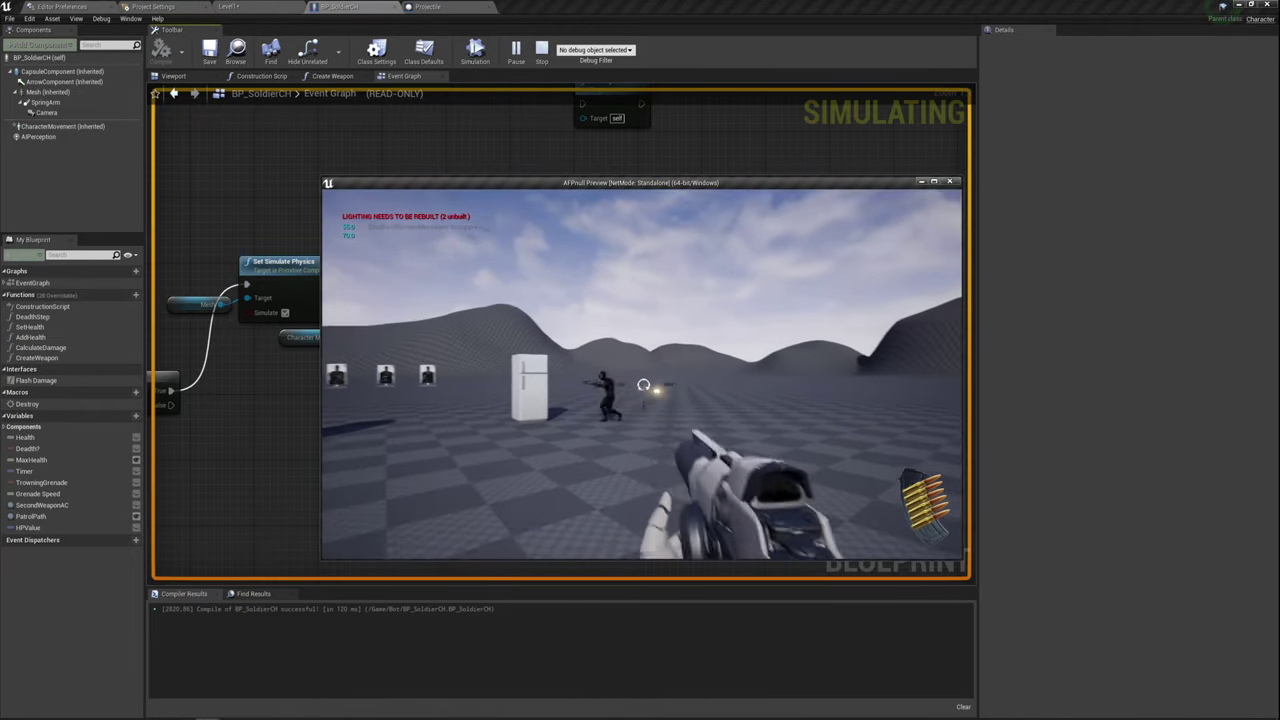
mouse_move(643, 384)
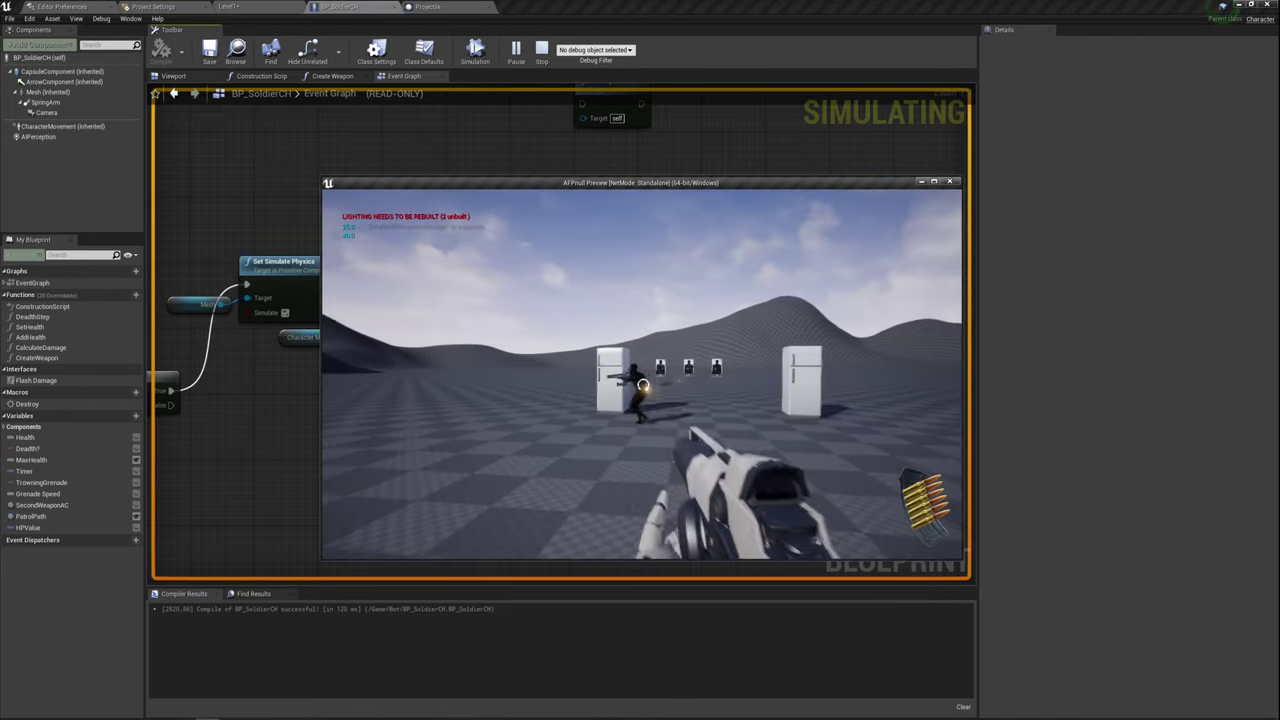
left_click(643, 385)
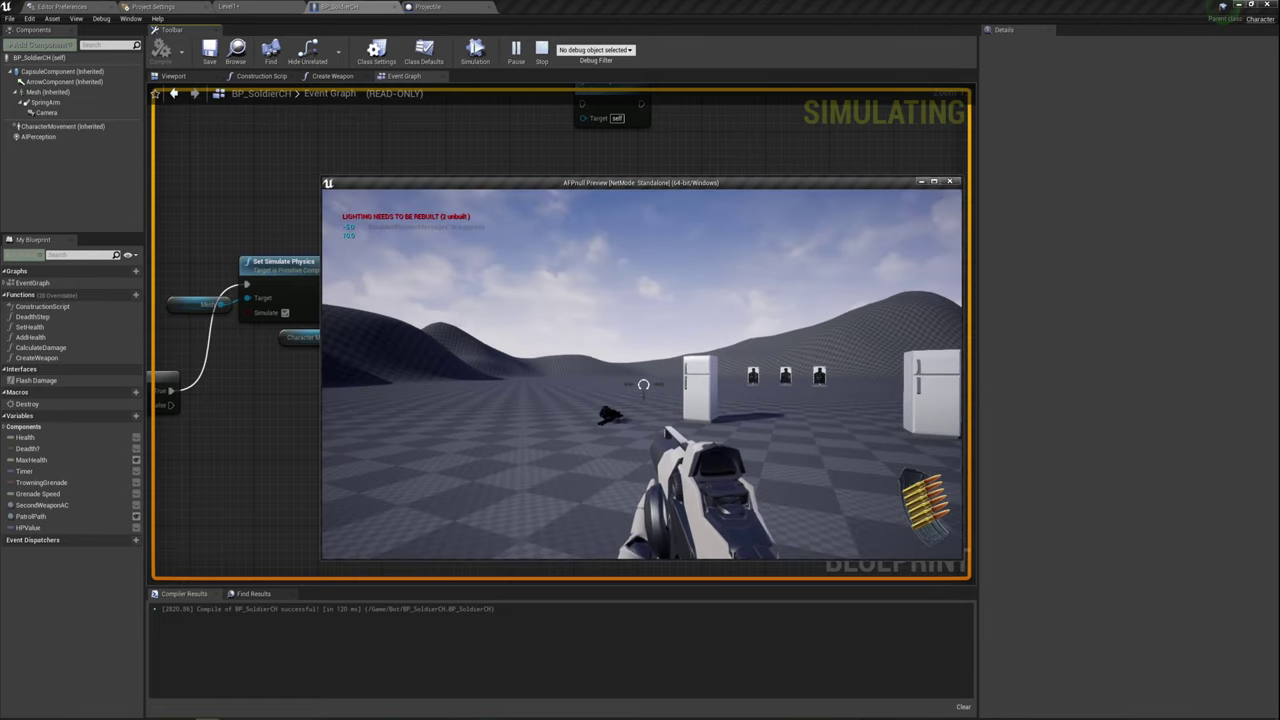
- Walk around the ragdolled body to confirm no weapon remains beside it
key("w")
key("w")
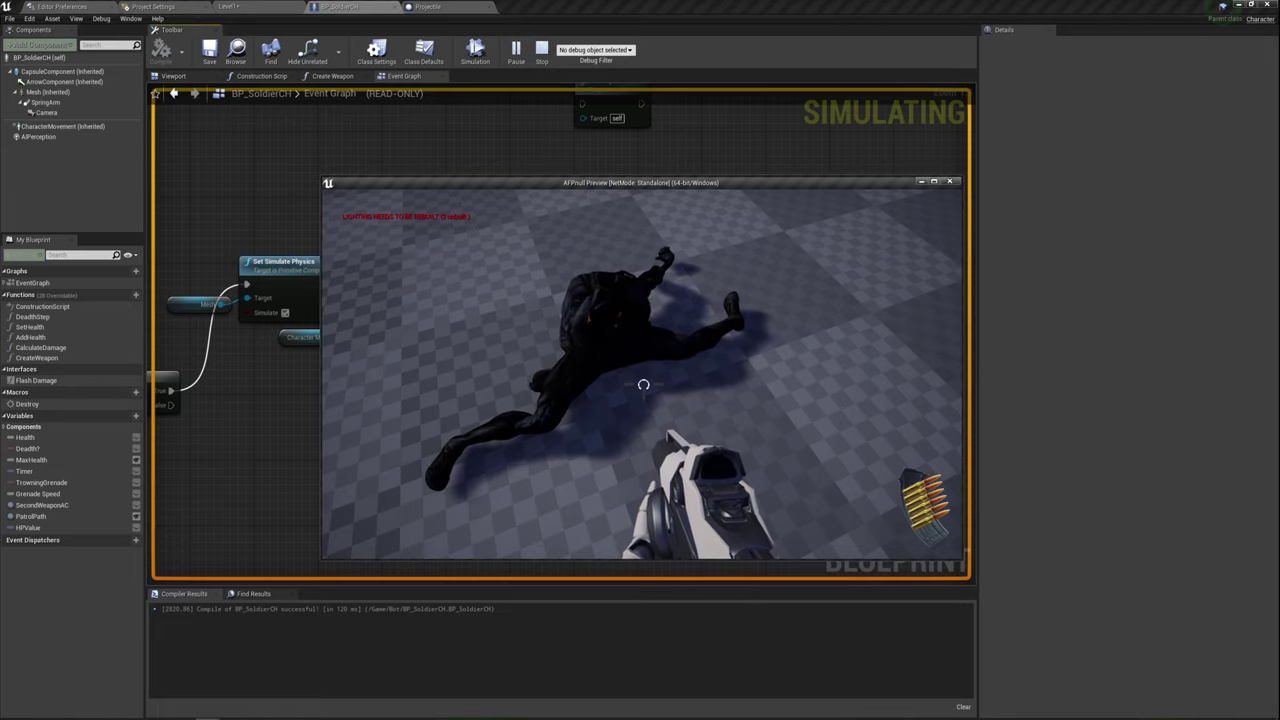
key("a")
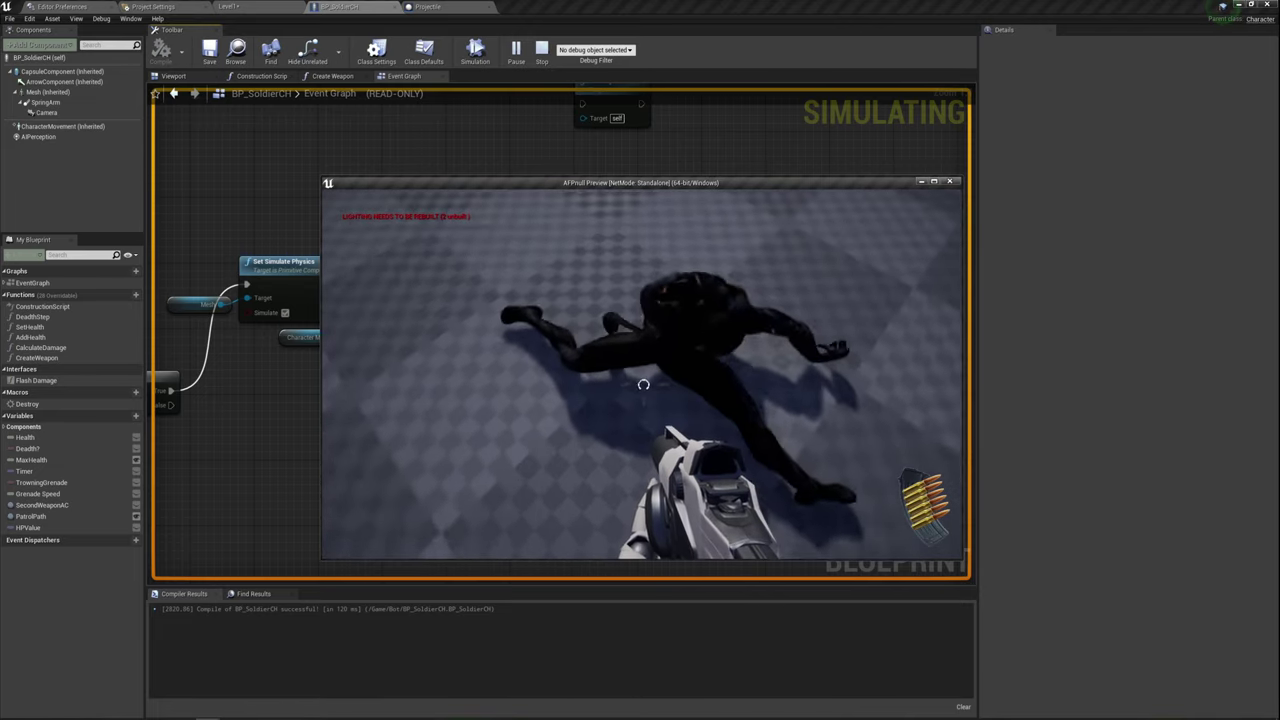
key("a")
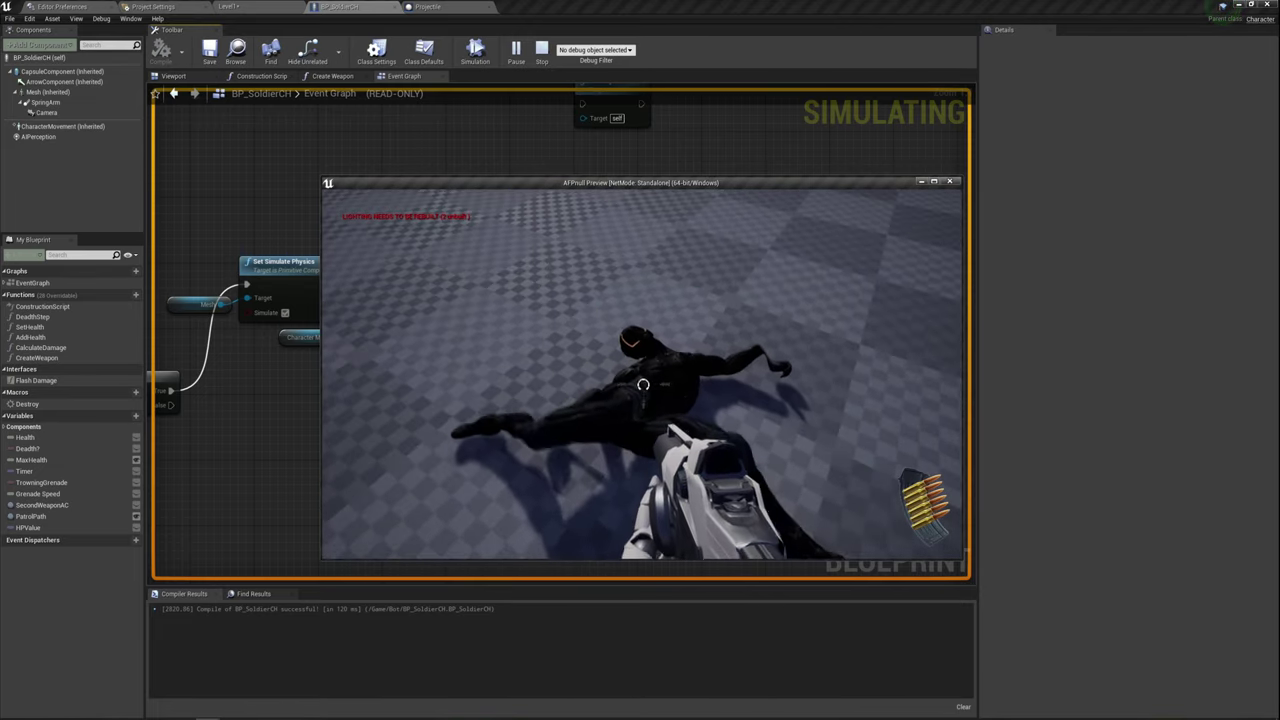
key("s")
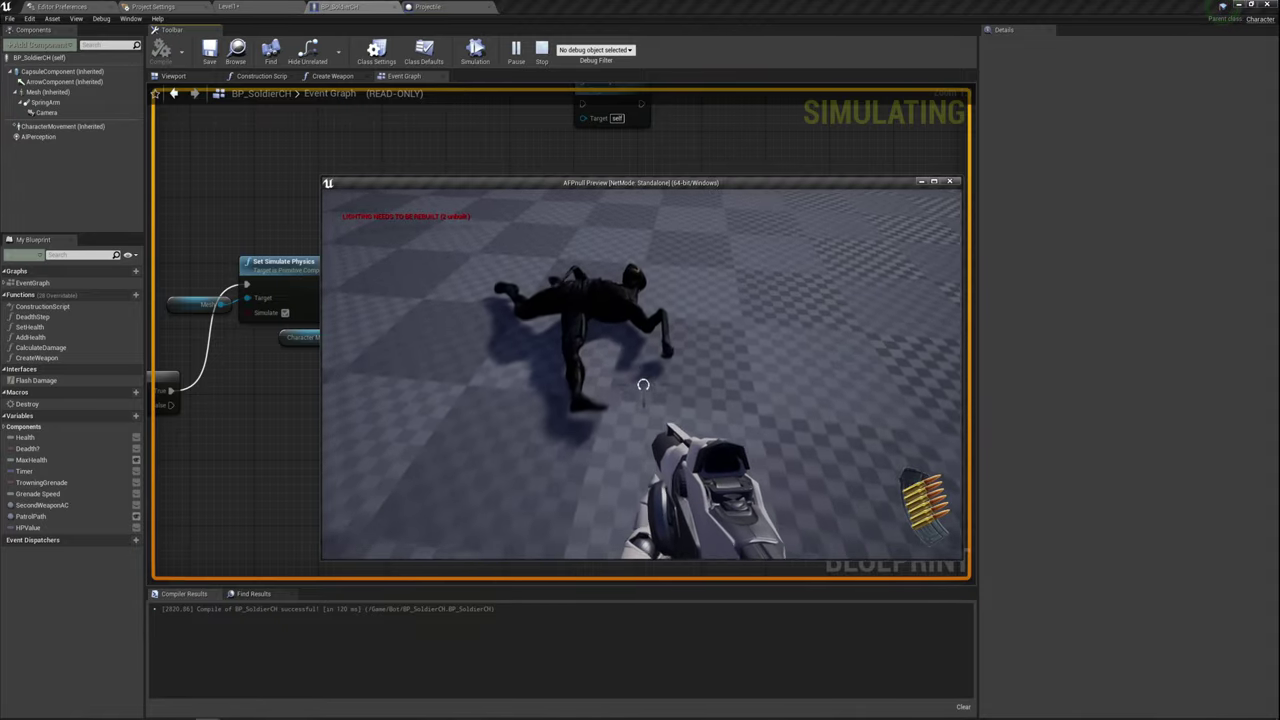
key("a")
key("s")
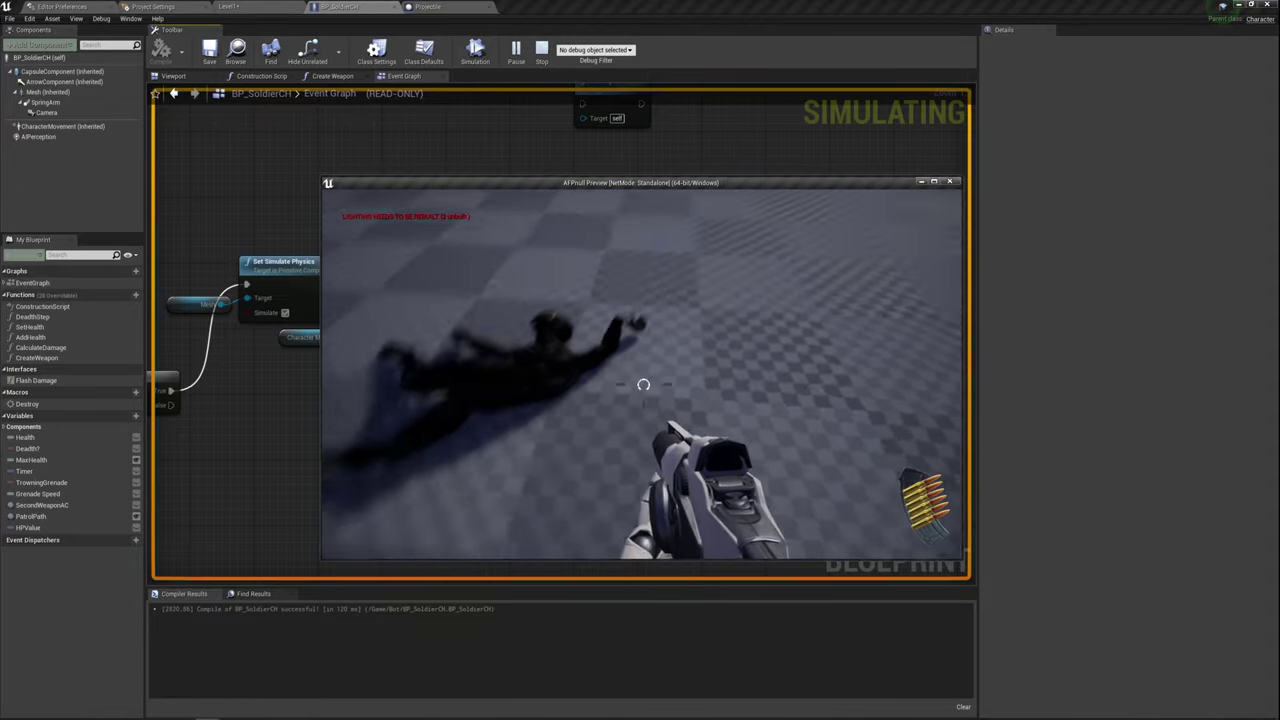
key("s")
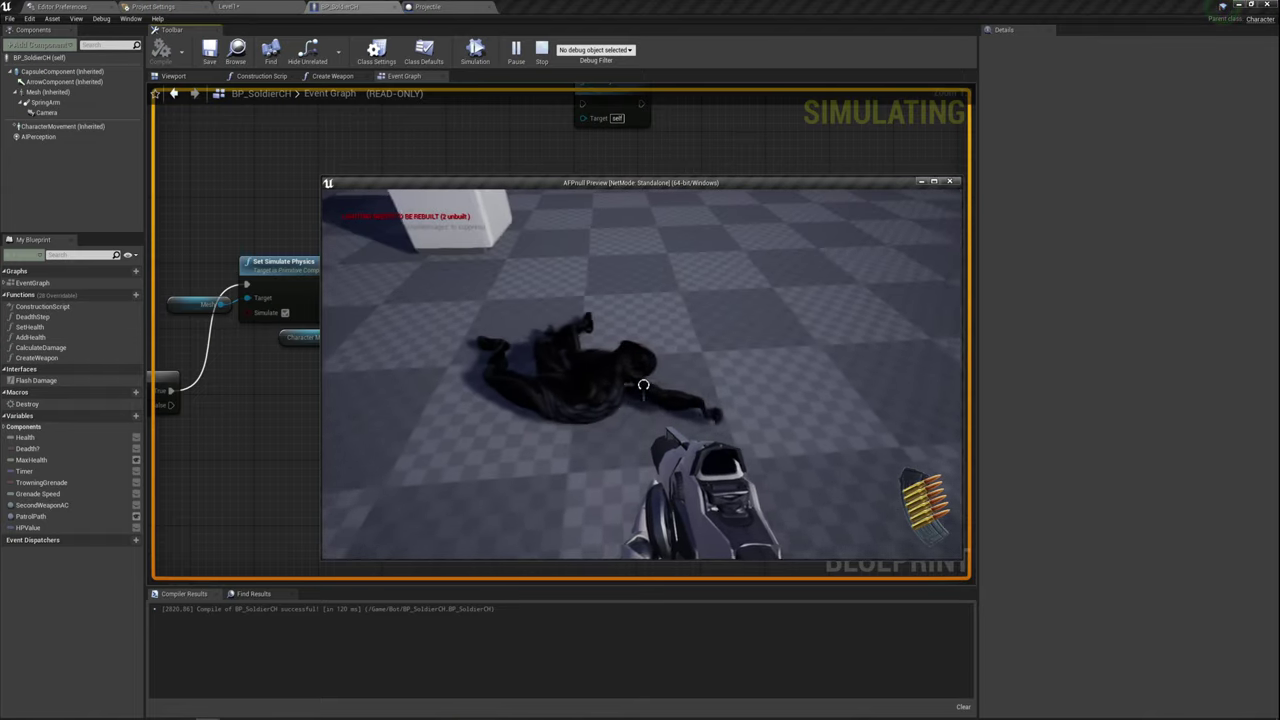
key("s")
key("s")
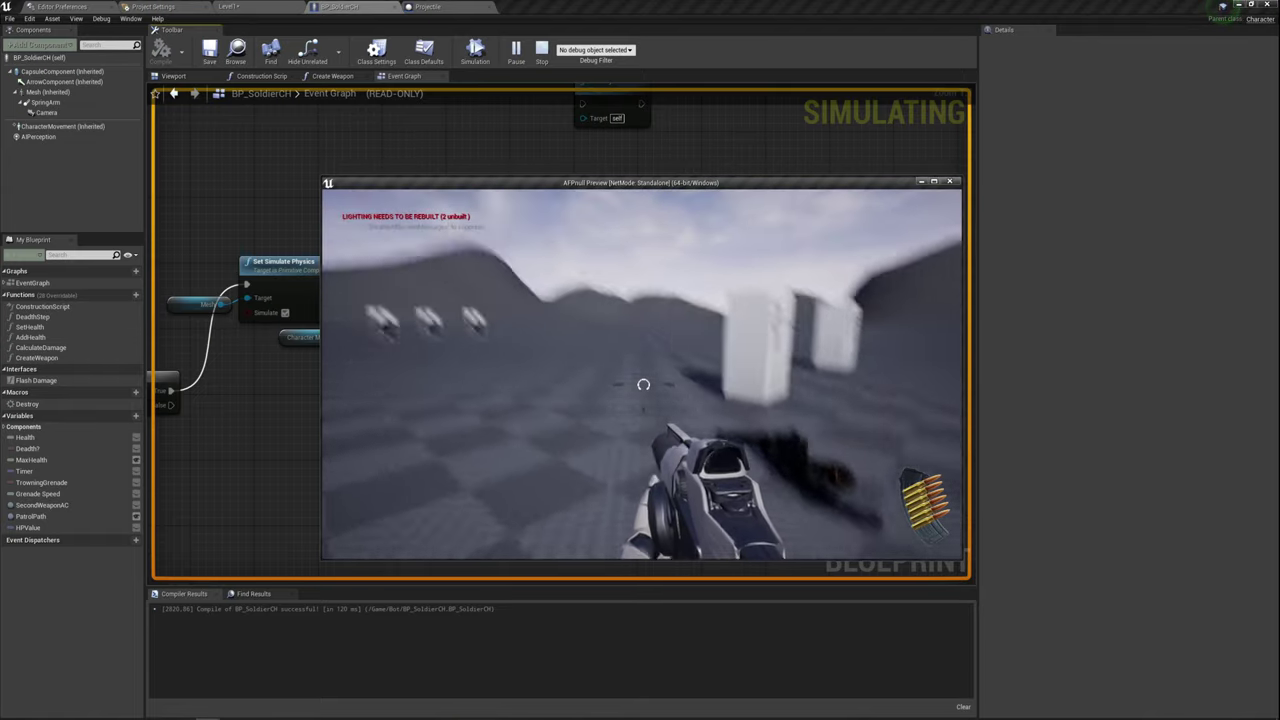
key("s")
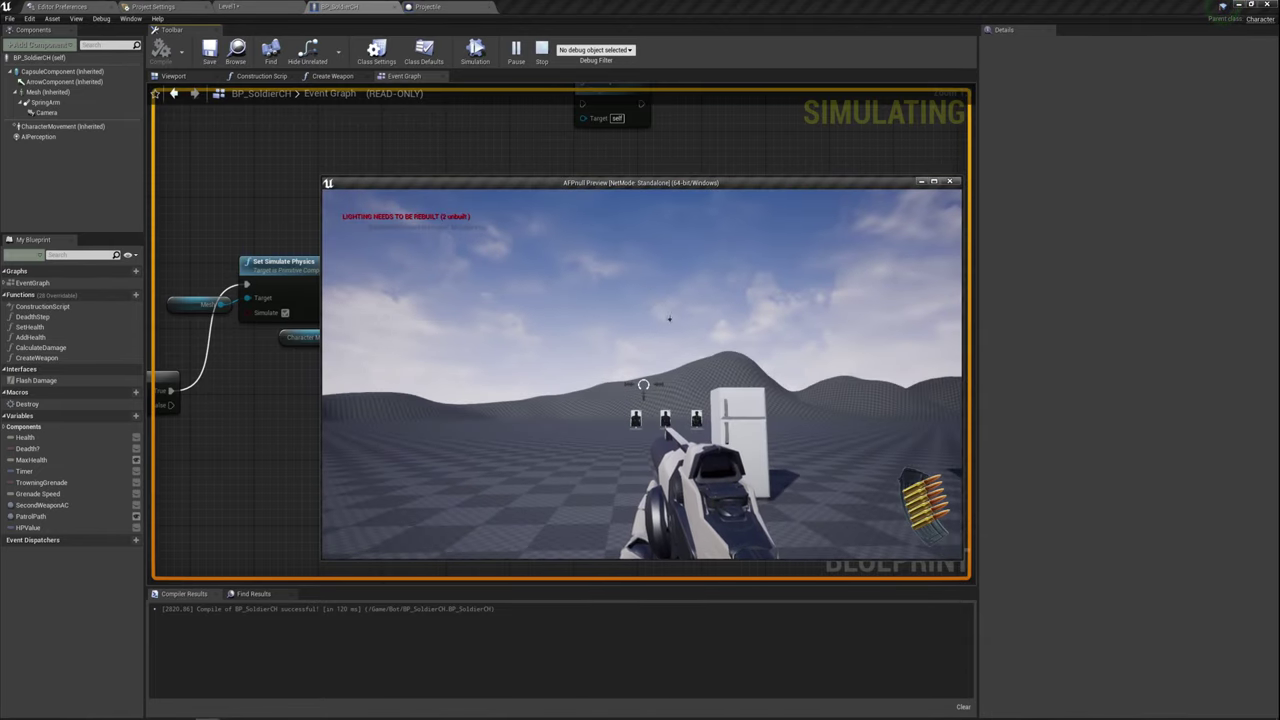
key("s")
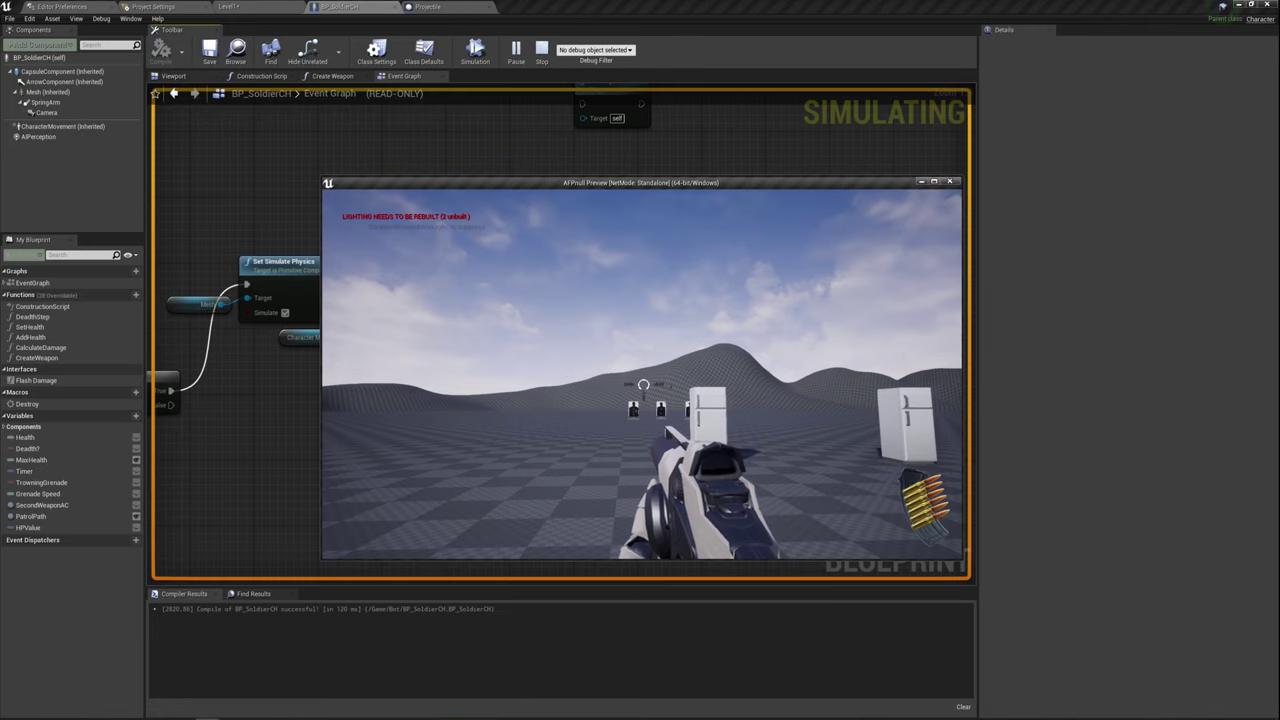
mouse_move(643, 384)
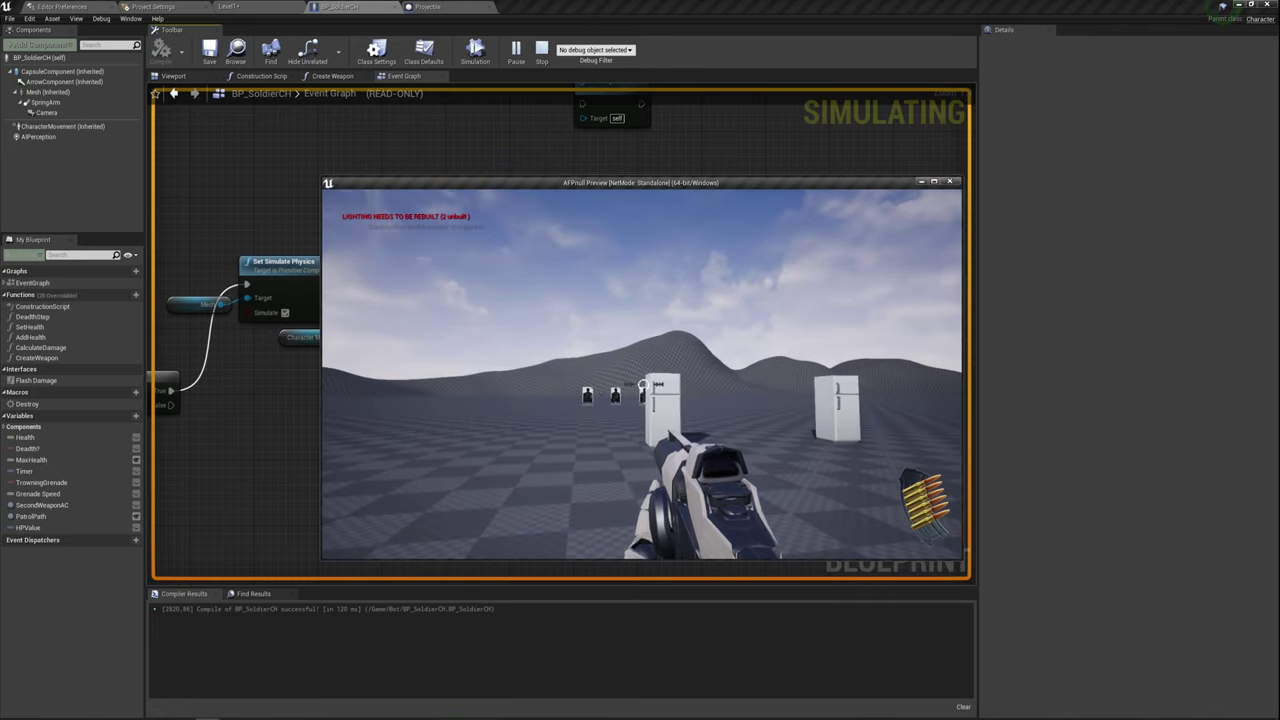
- Stop play, close the message log, and move the stray node right of DestroyActor
key("Escape")
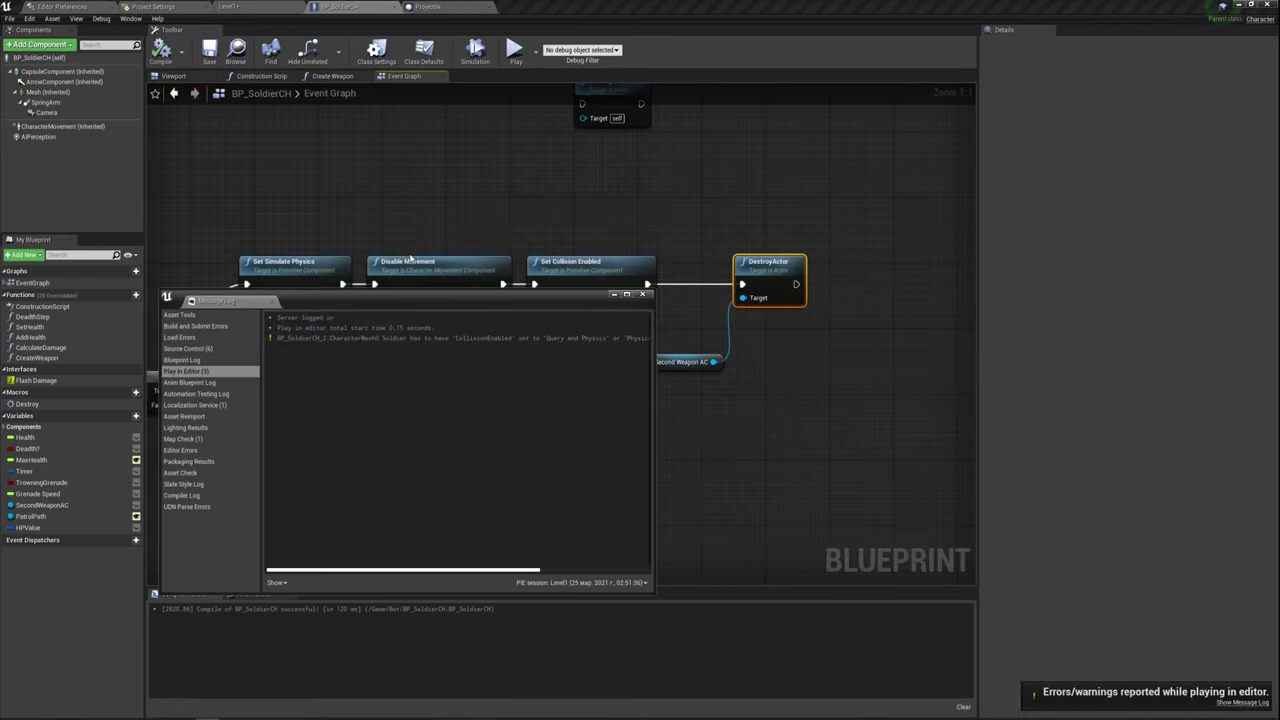
left_click(647, 294)
scroll(560, 400, "down", 1)
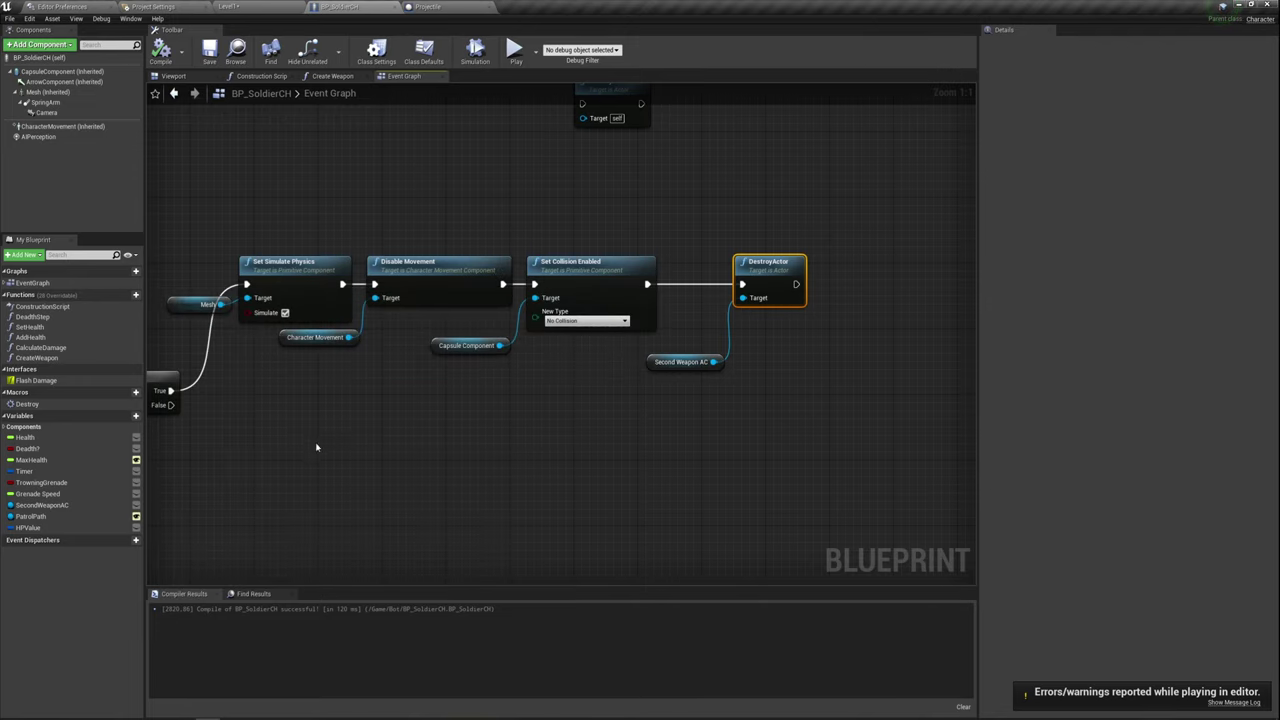
scroll(537, 406, "down", 2)
scroll(584, 382, "down", 1)
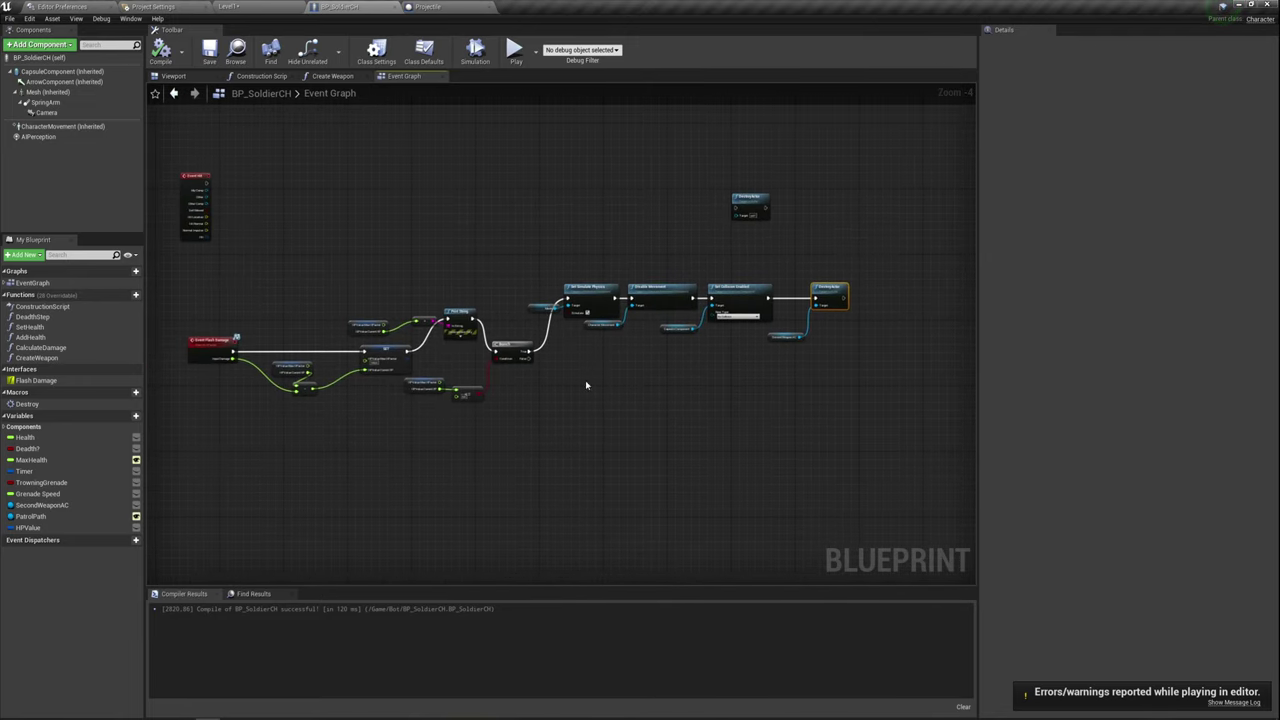
left_click_drag(730, 208, 867, 299)
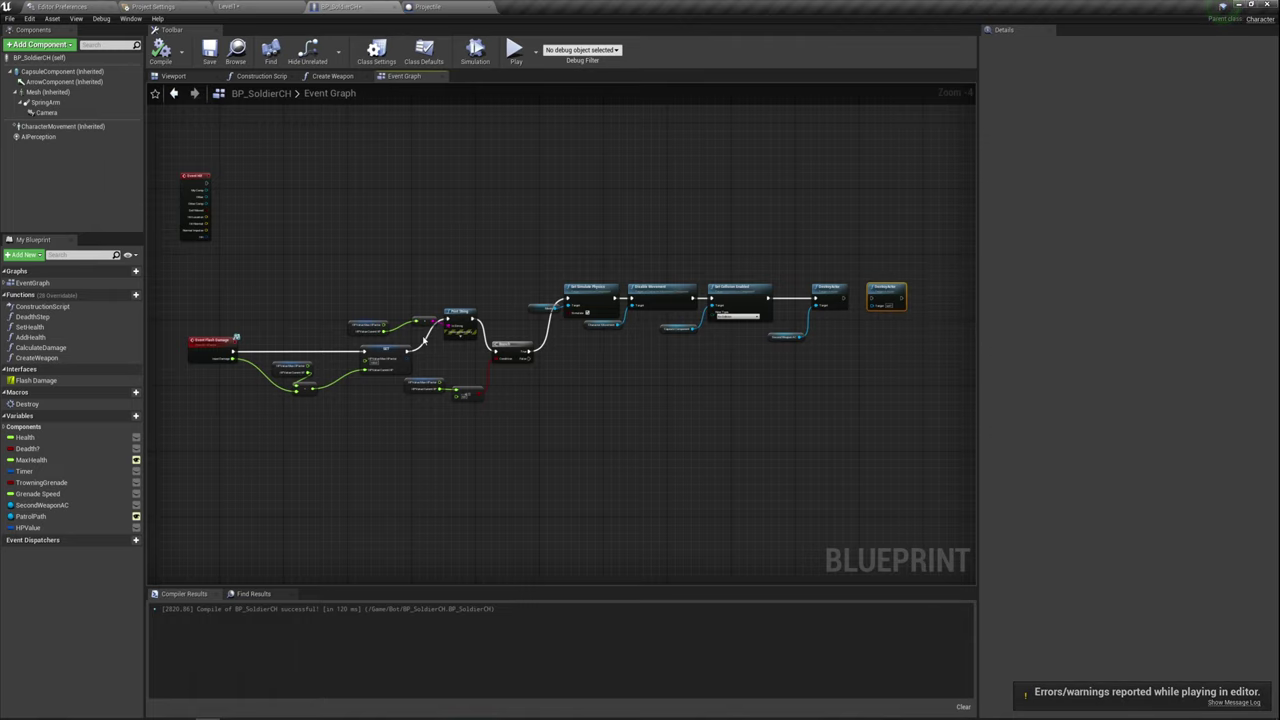
- Frame the Event Flash Damage health and death nodes in the Event Graph
scroll(375, 416, "up", 1)
right_click_drag(375, 416, 586, 437)
scroll(508, 430, "up", 1)
scroll(505, 430, "up", 1)
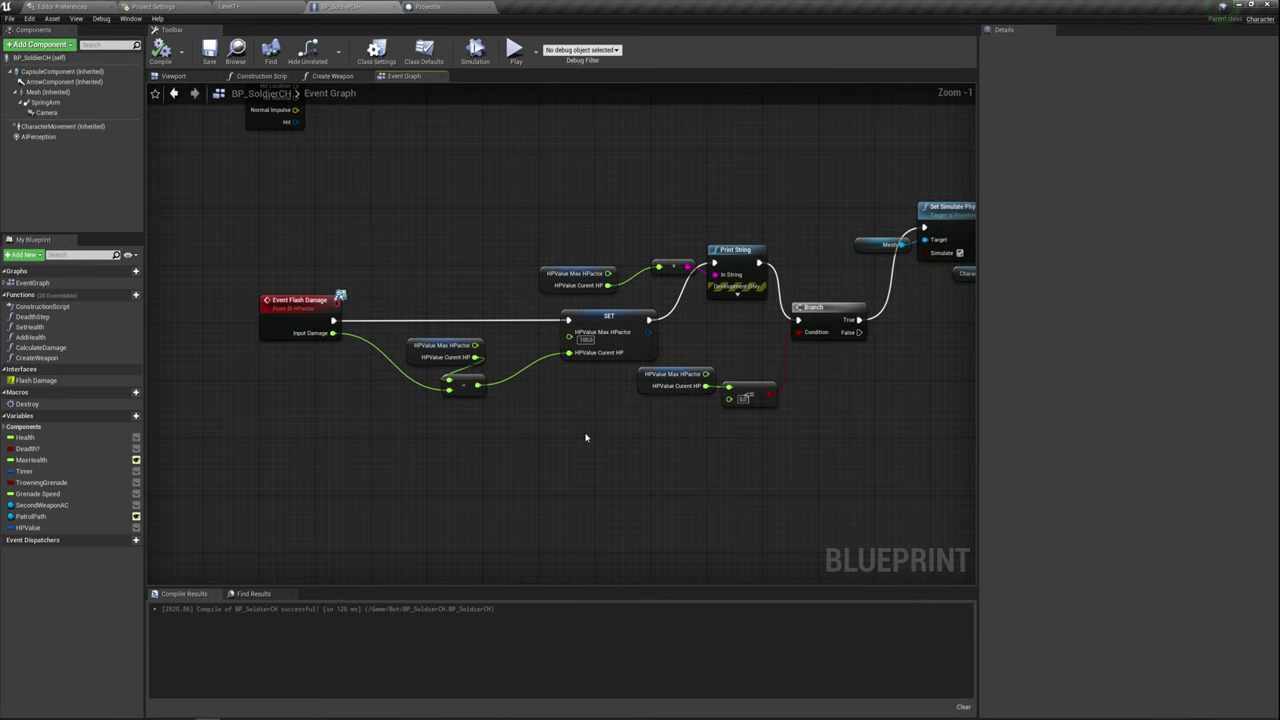
right_click_drag(941, 389, 813, 400)
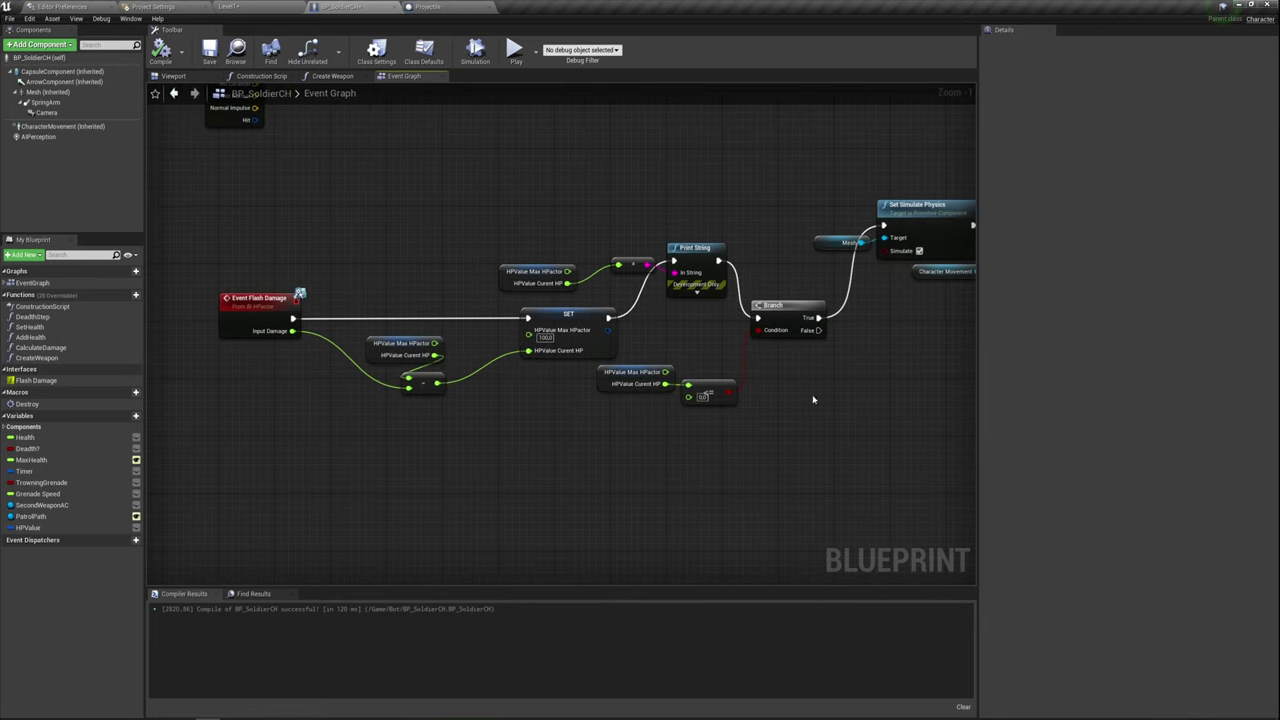